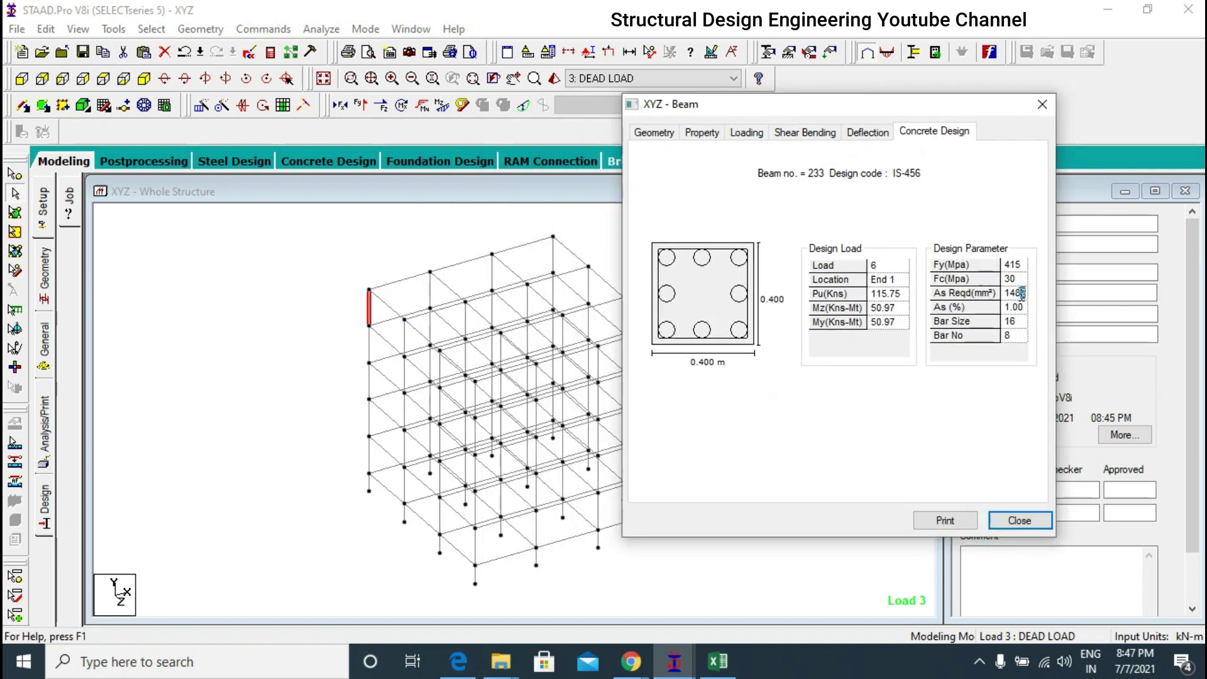
- Inspect the required steel area in the concrete design of the corner column's segments, from the top storey down to the base
mouse_move(1023, 291)
mouse_down()
mouse_move(987, 302)
mouse_move(1033, 291)
mouse_move(1000, 296)
mouse_up()
click(369, 344)
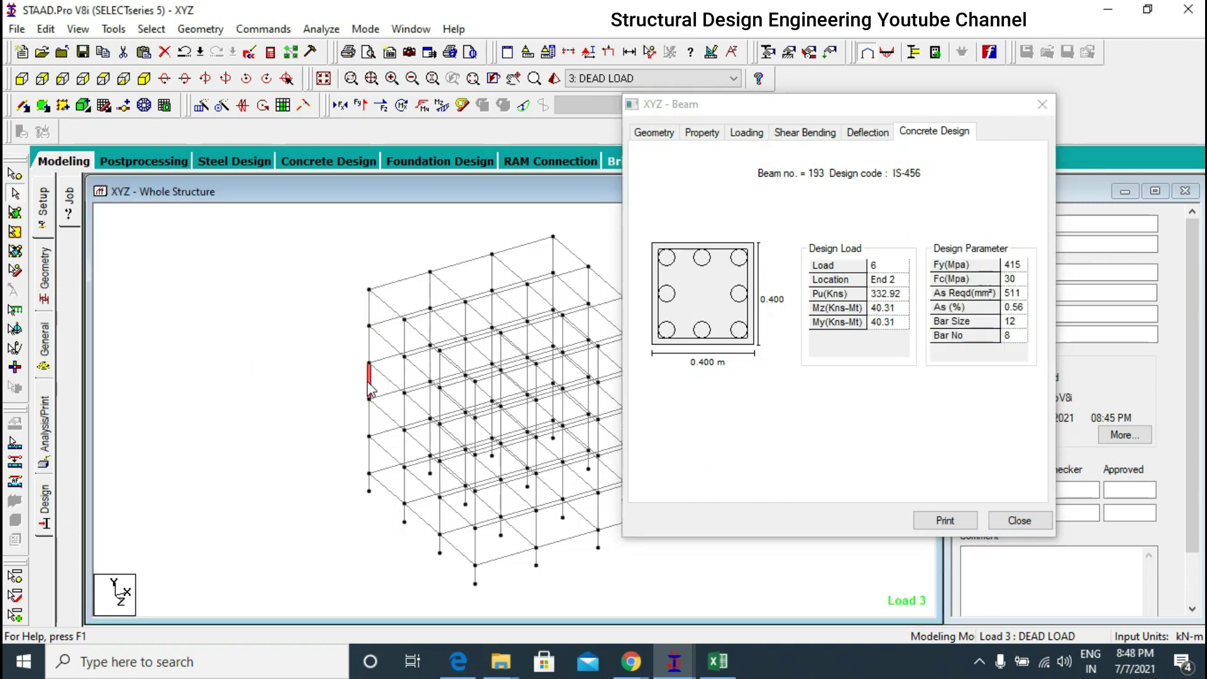
click(370, 418)
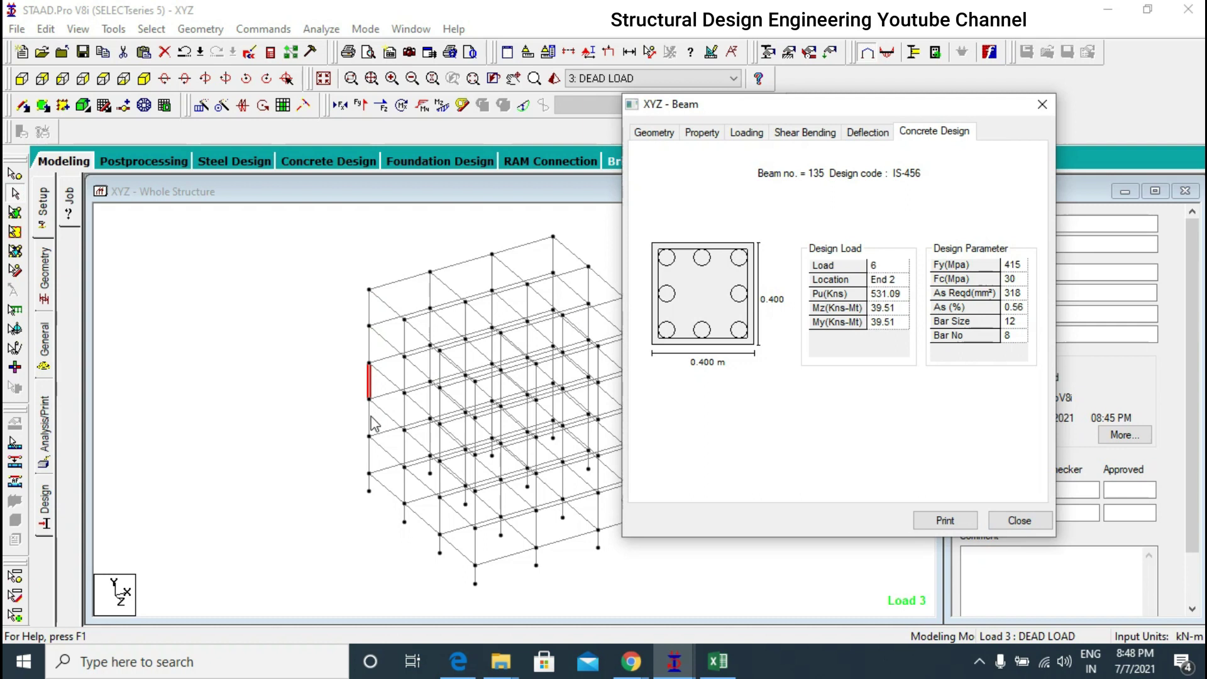
click(371, 456)
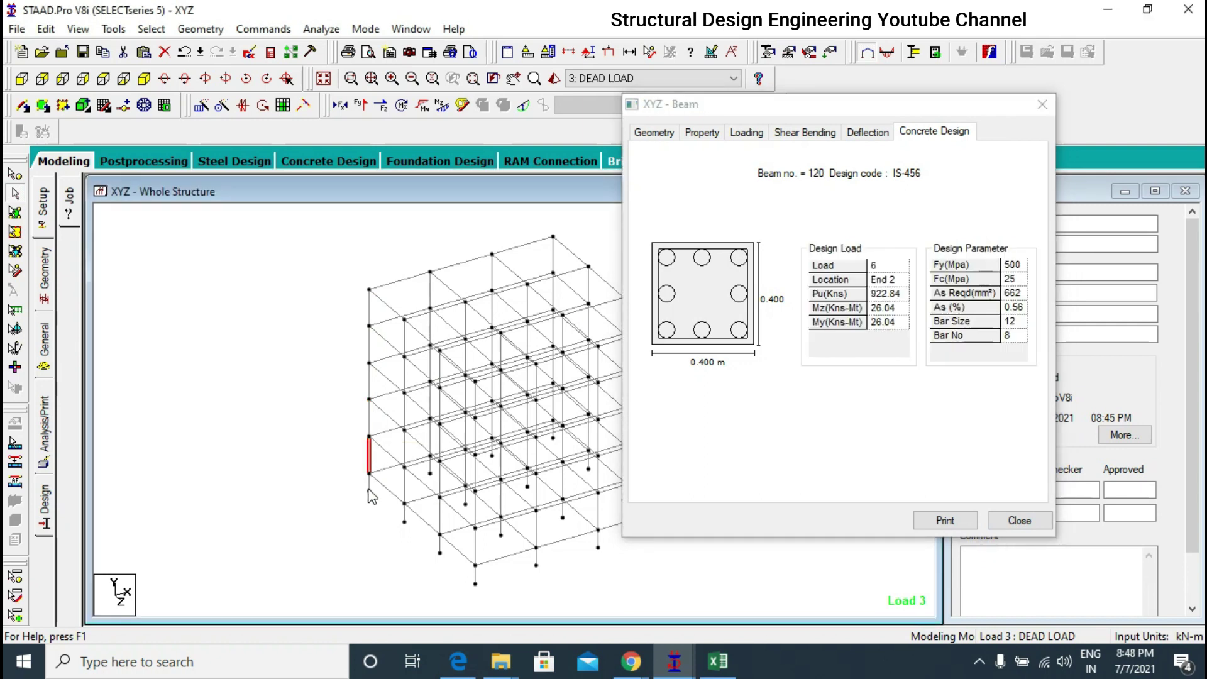
click(369, 484)
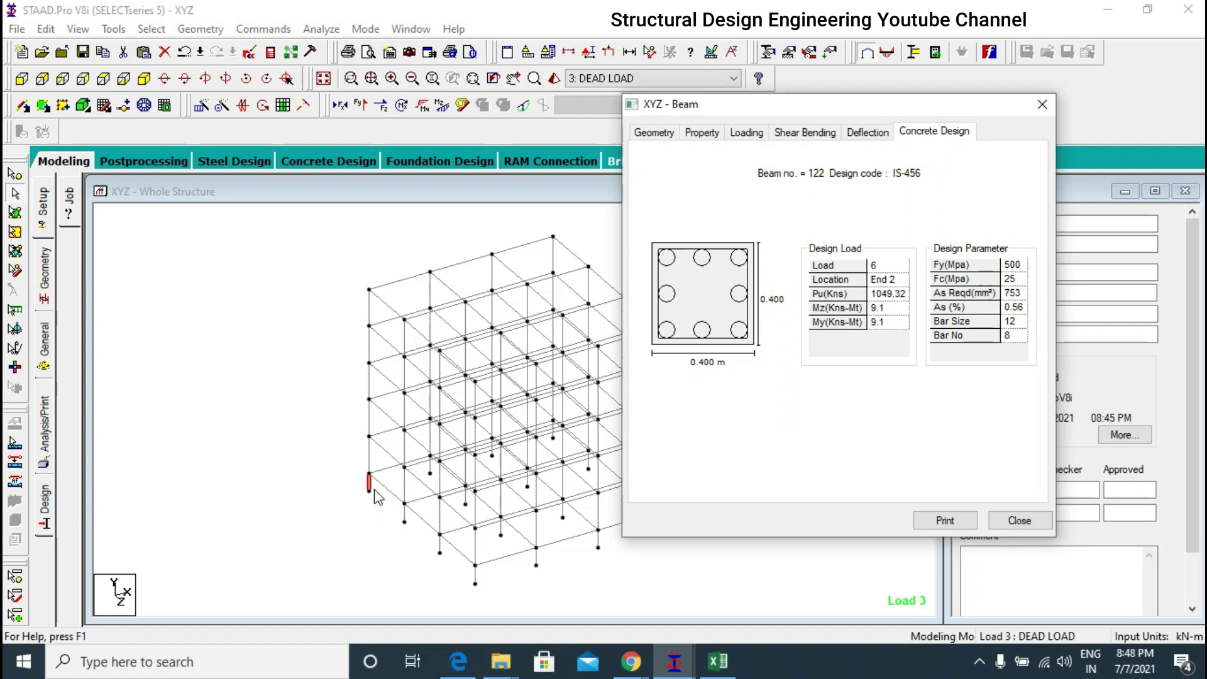
- Switch to Excel, open the blank Sheet3, and return to the STAAD.Pro model
click(717, 660)
click(242, 611)
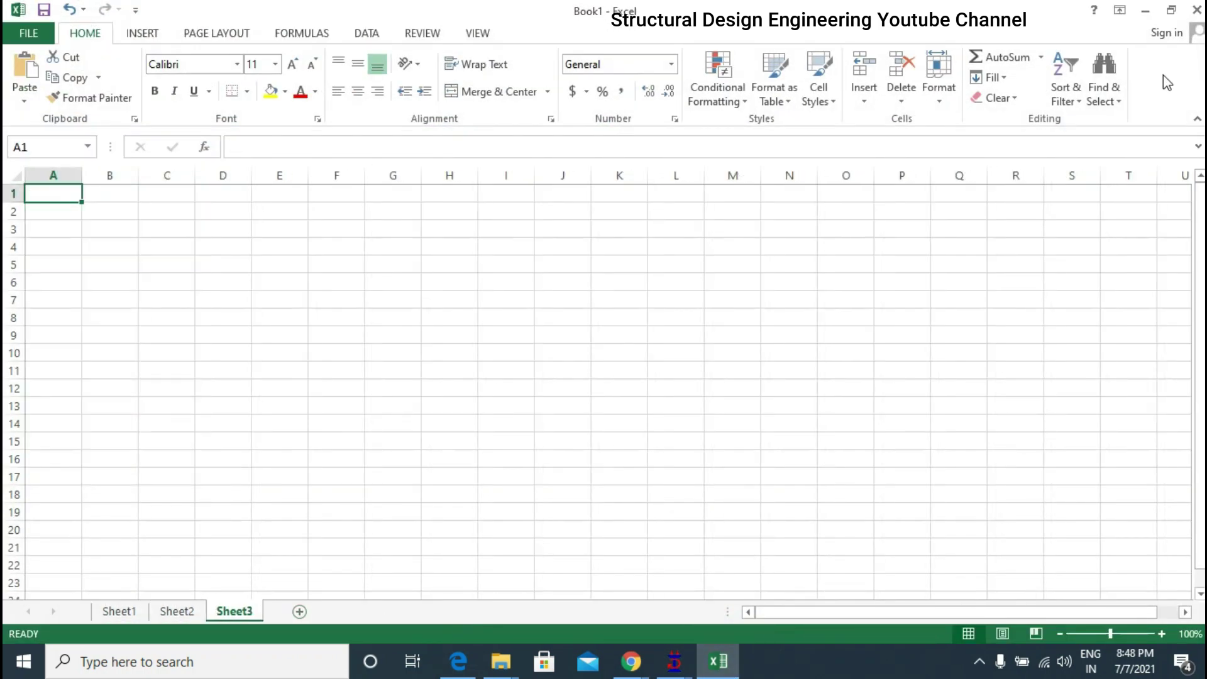
key(alt+Tab)
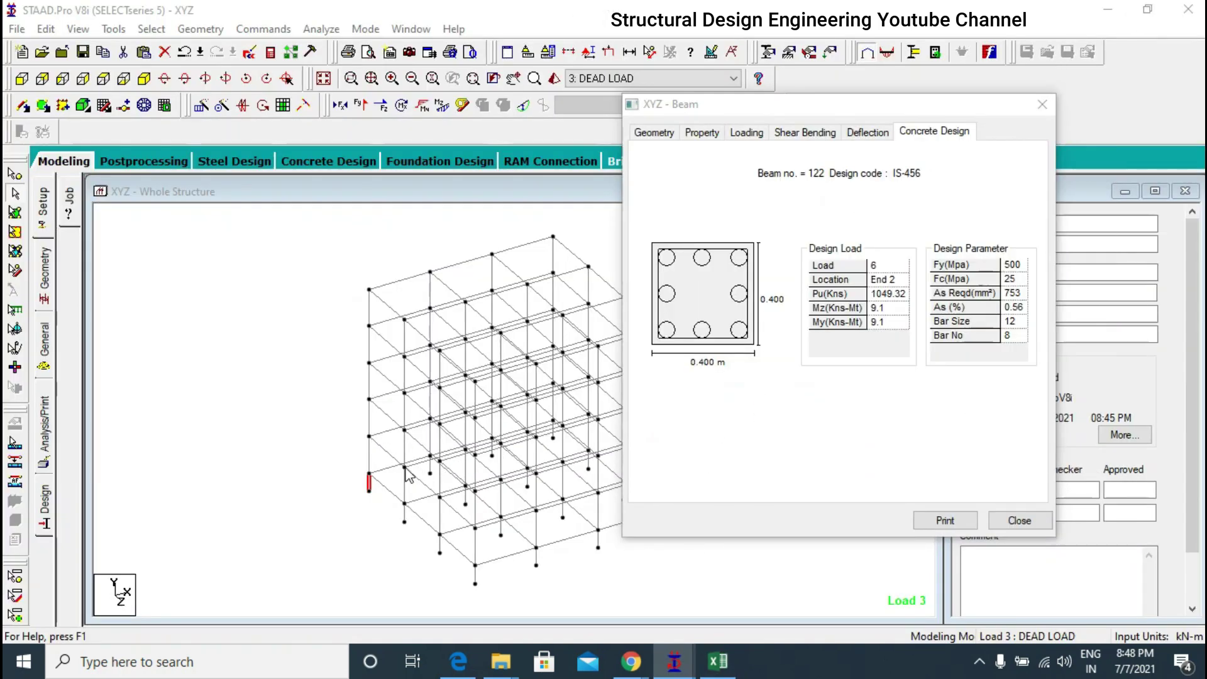
- Review the required steel area of the corner column's four lowest segments, working up from the base
click(381, 474)
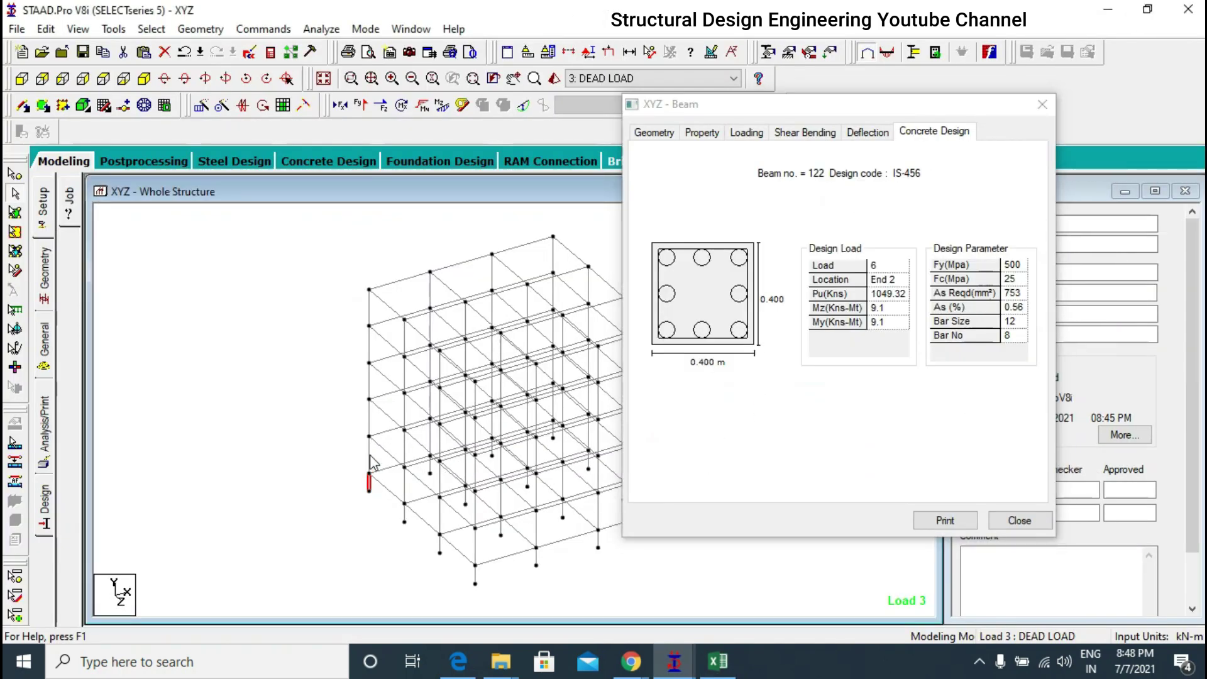
click(370, 464)
click(370, 485)
click(372, 441)
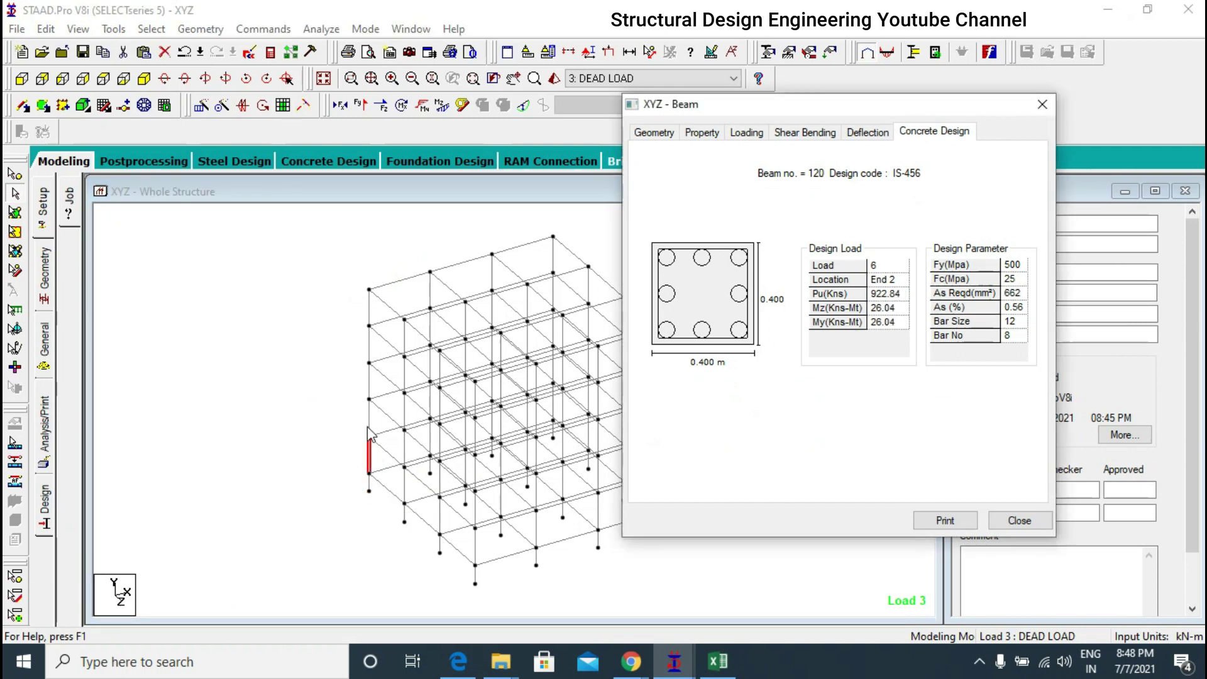
click(370, 420)
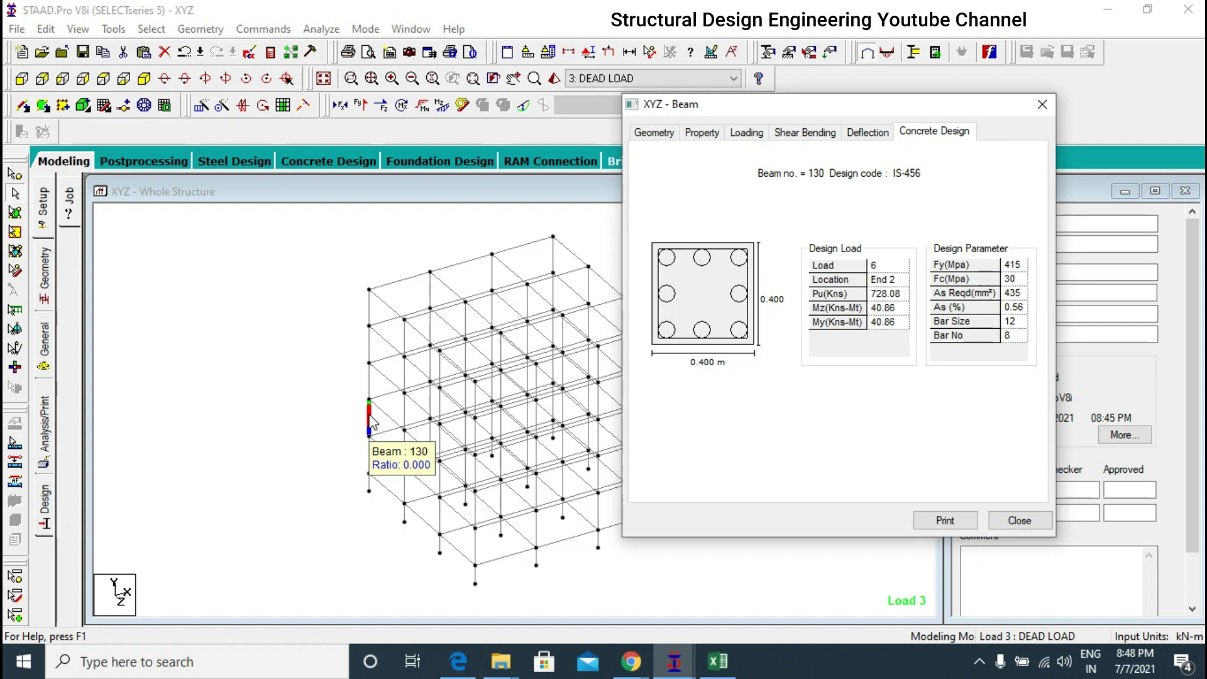
click(373, 380)
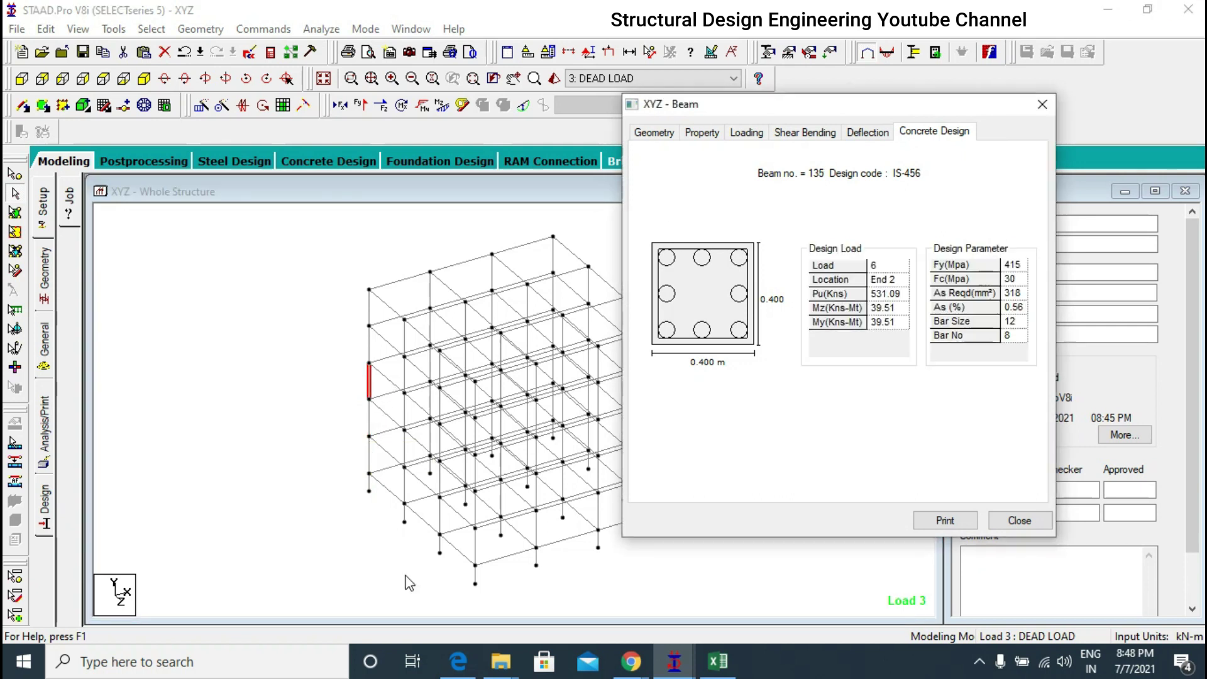
- Switch to Excel and record 8, 7, 4 and 3 in cells A8, A7, A6 and A5 of Sheet3
click(717, 660)
click(66, 316)
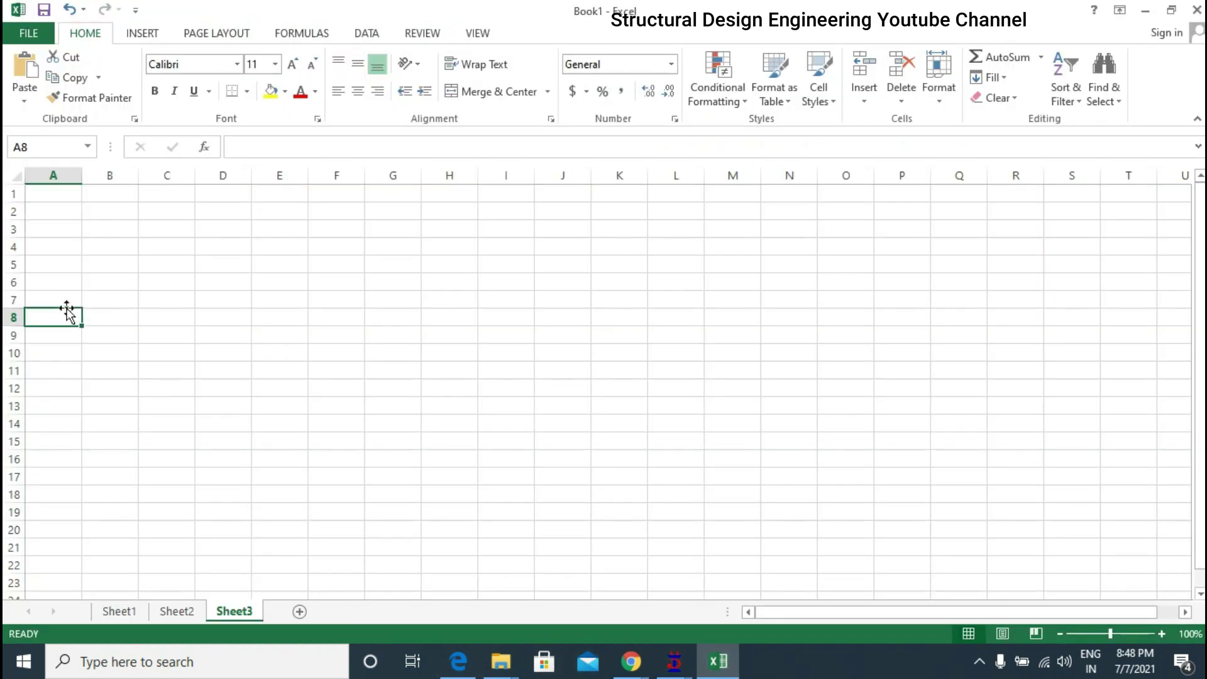
text(8)
click(79, 298)
text(7)
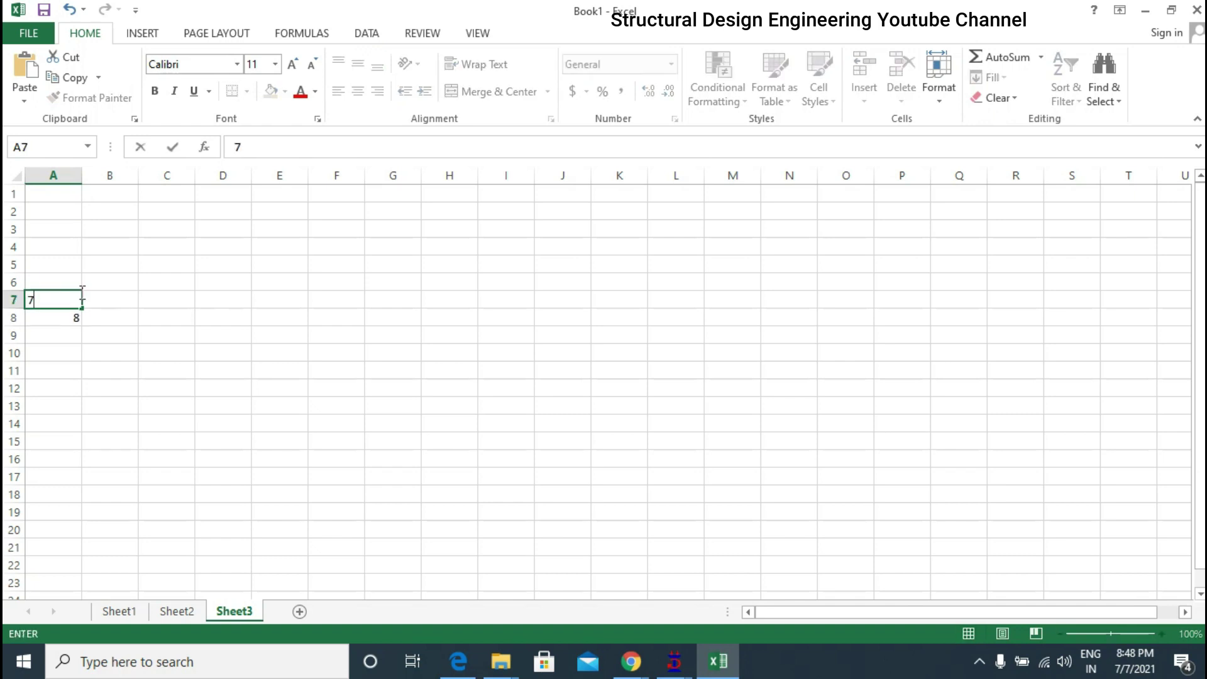
key(Up)
text(4)
key(Up)
text(3)
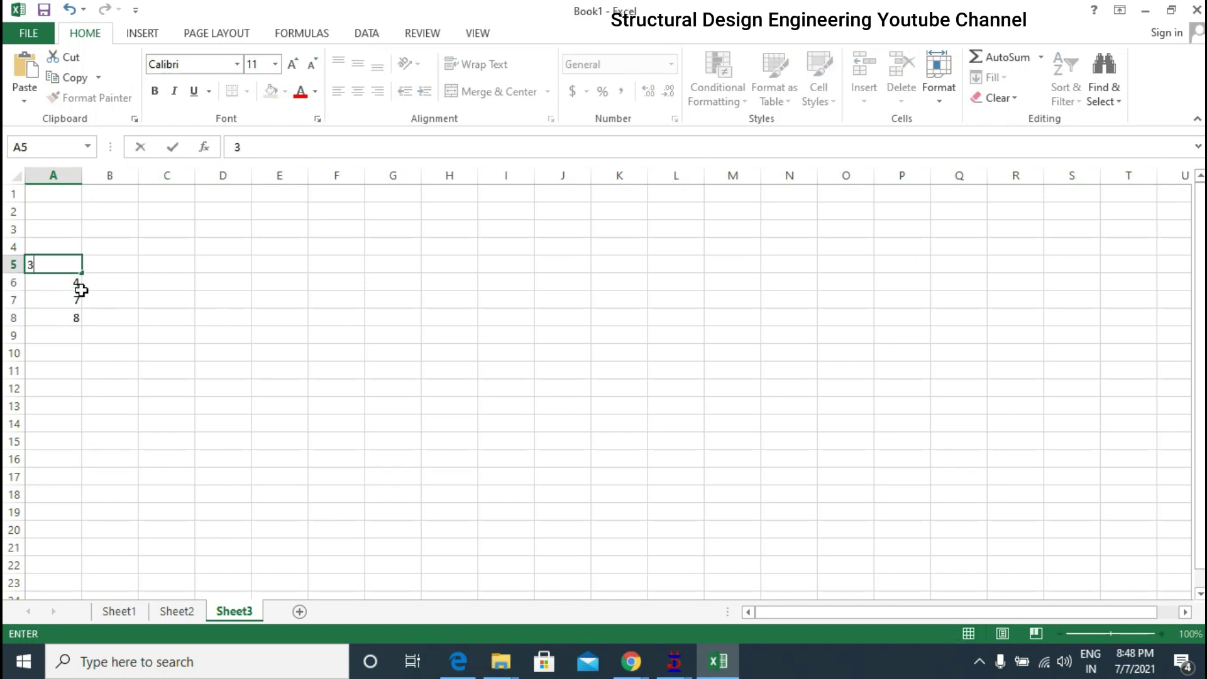
key(Up)
- Switch to STAAD.Pro and check the required steel area of the corner column's two topmost segments
key(alt+Tab)
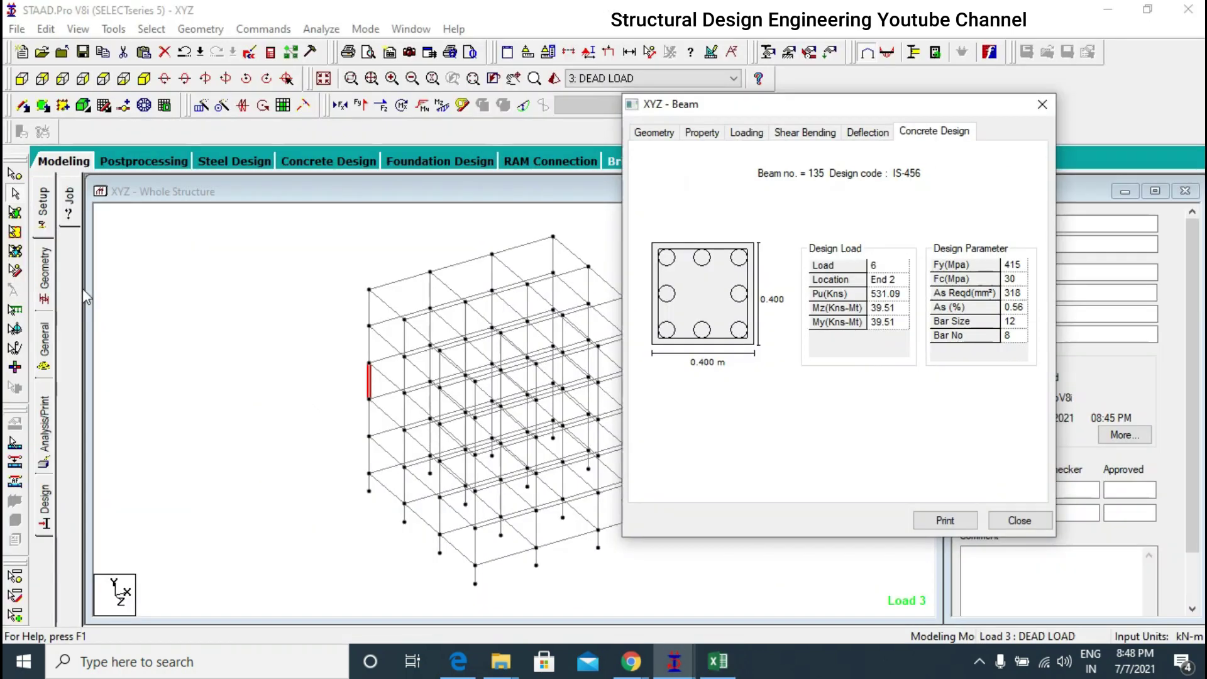
click(371, 349)
click(376, 310)
- Switch to Excel and enter 5 in A4 and 15 in A3
key(alt+Tab)
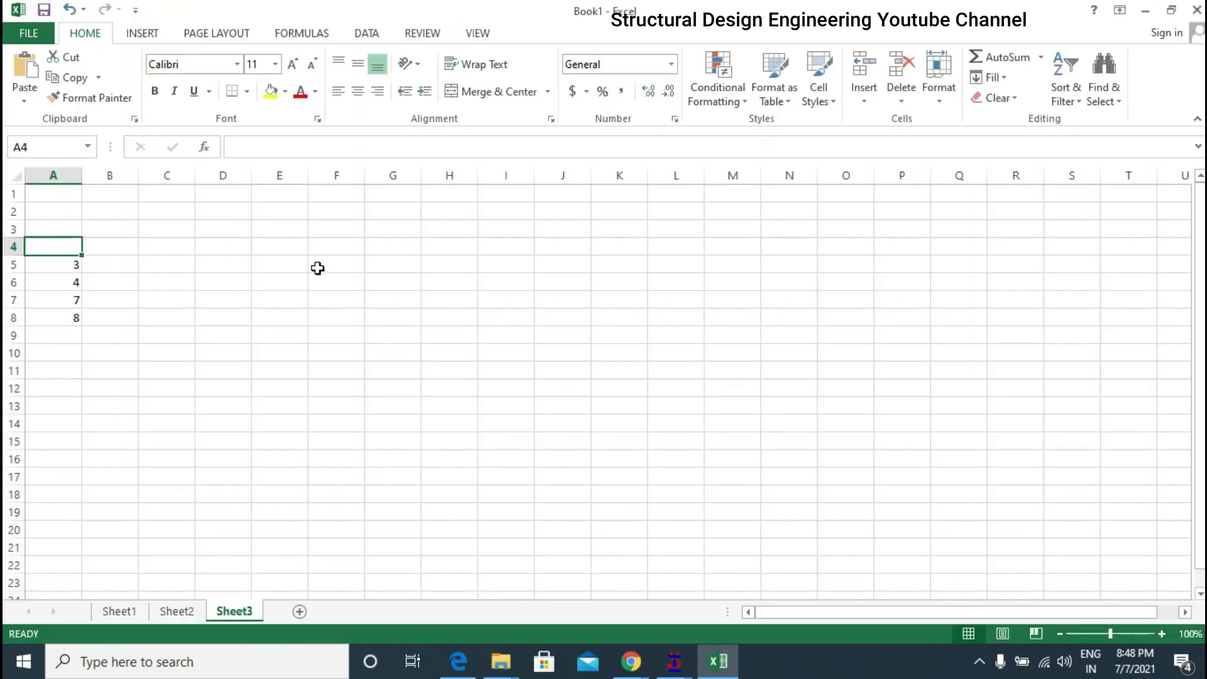
text(5)
key(Up)
text(1)
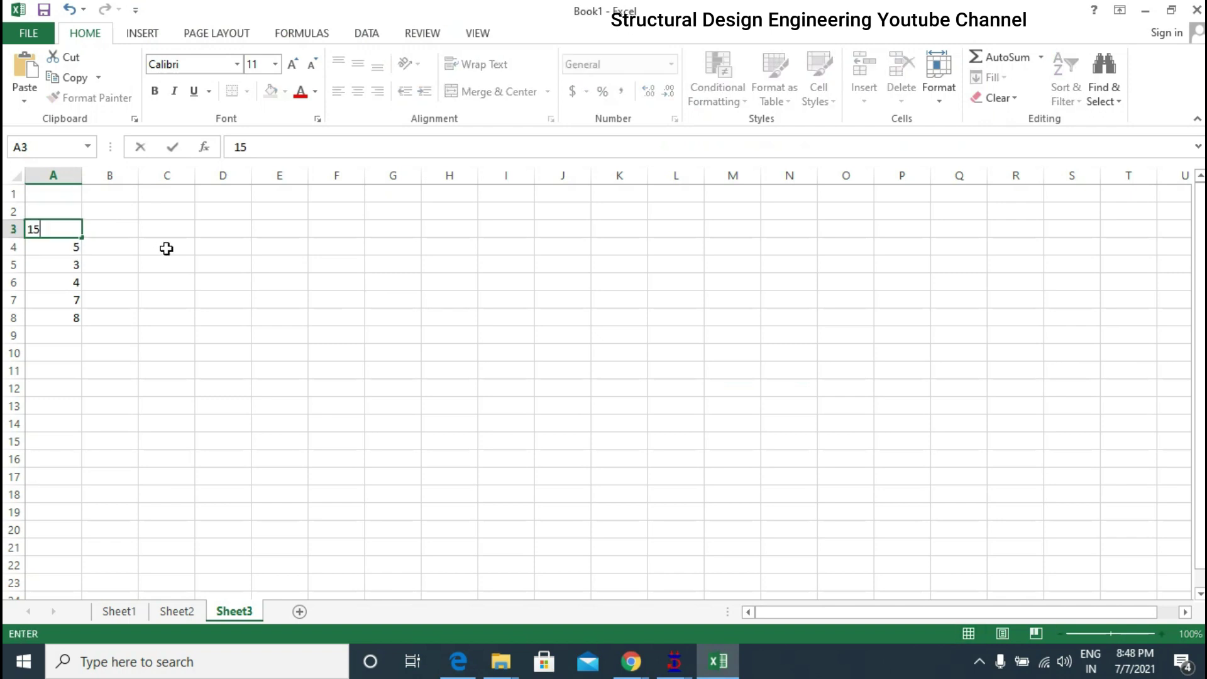
key(Up)
drag(65, 226, 69, 320)
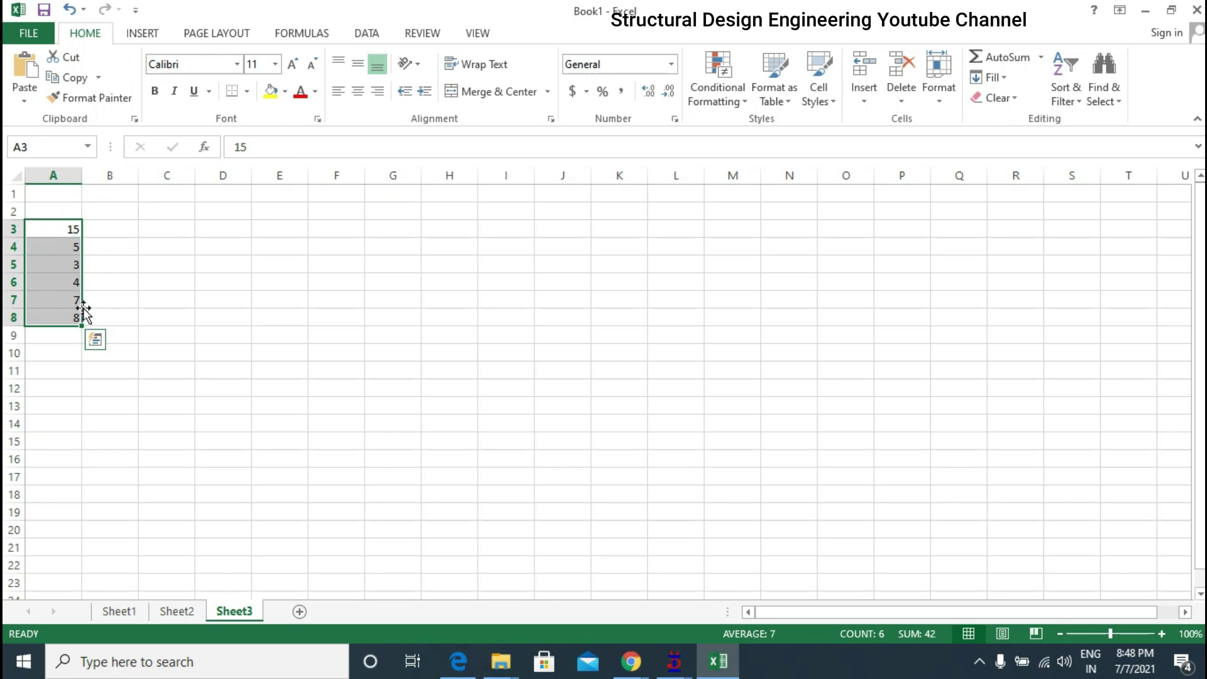
click(163, 320)
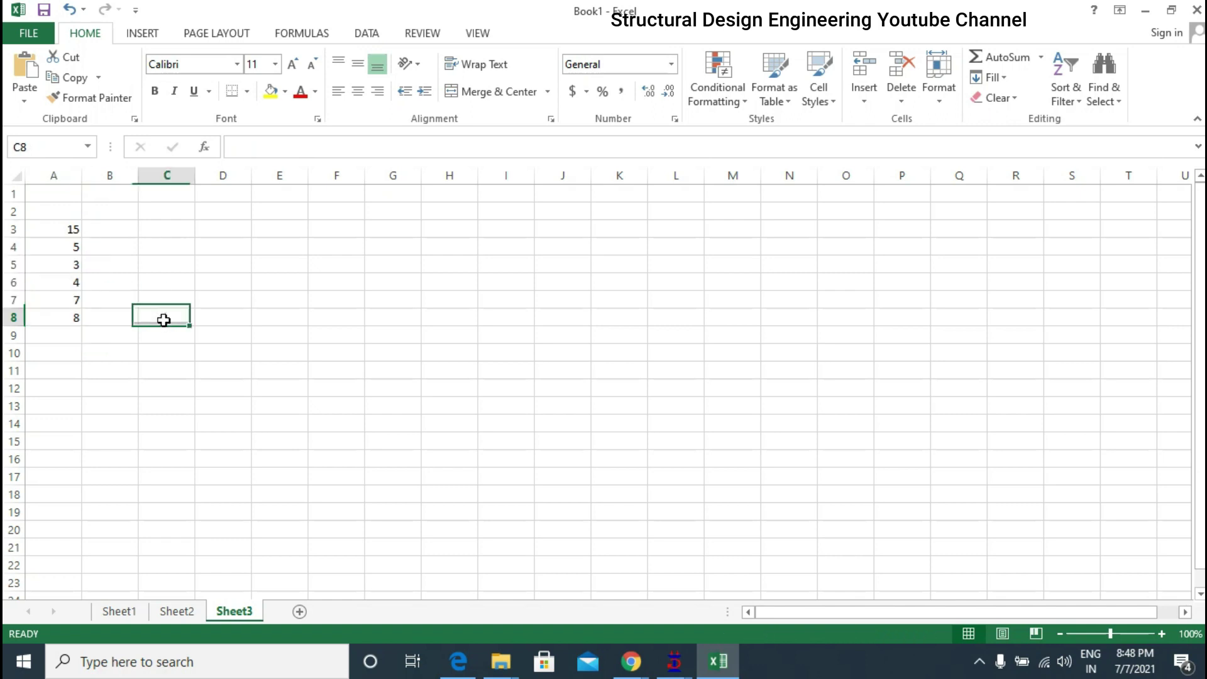
drag(186, 229, 176, 316)
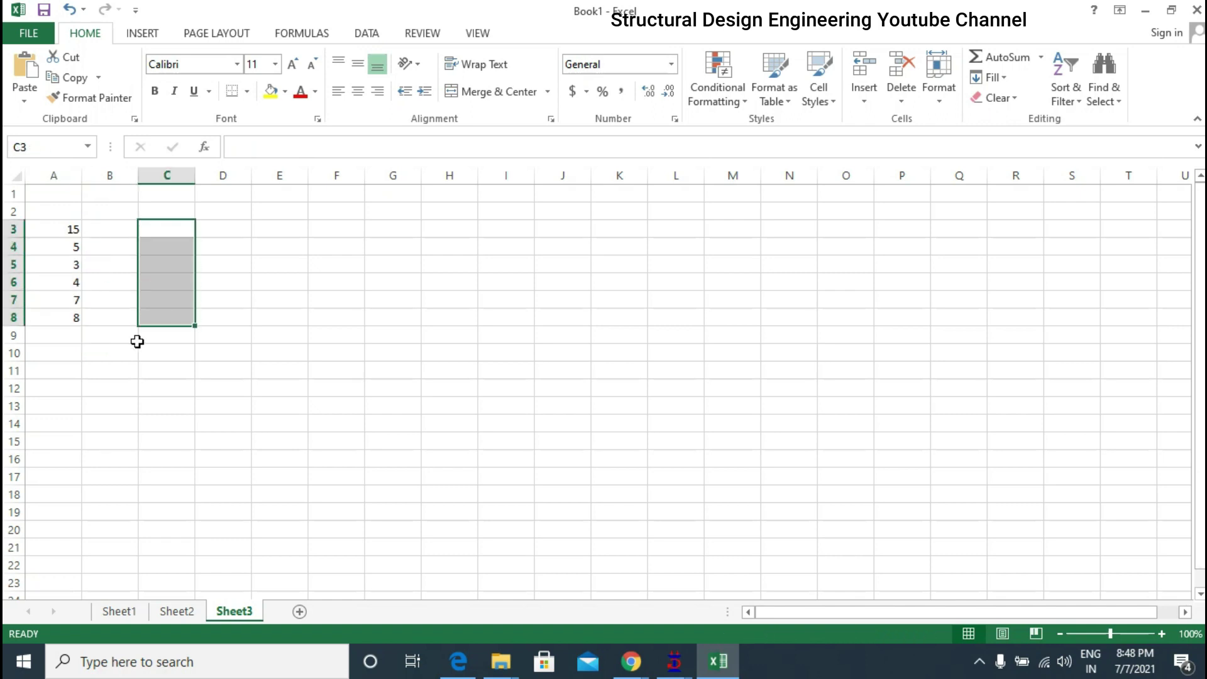
click(62, 354)
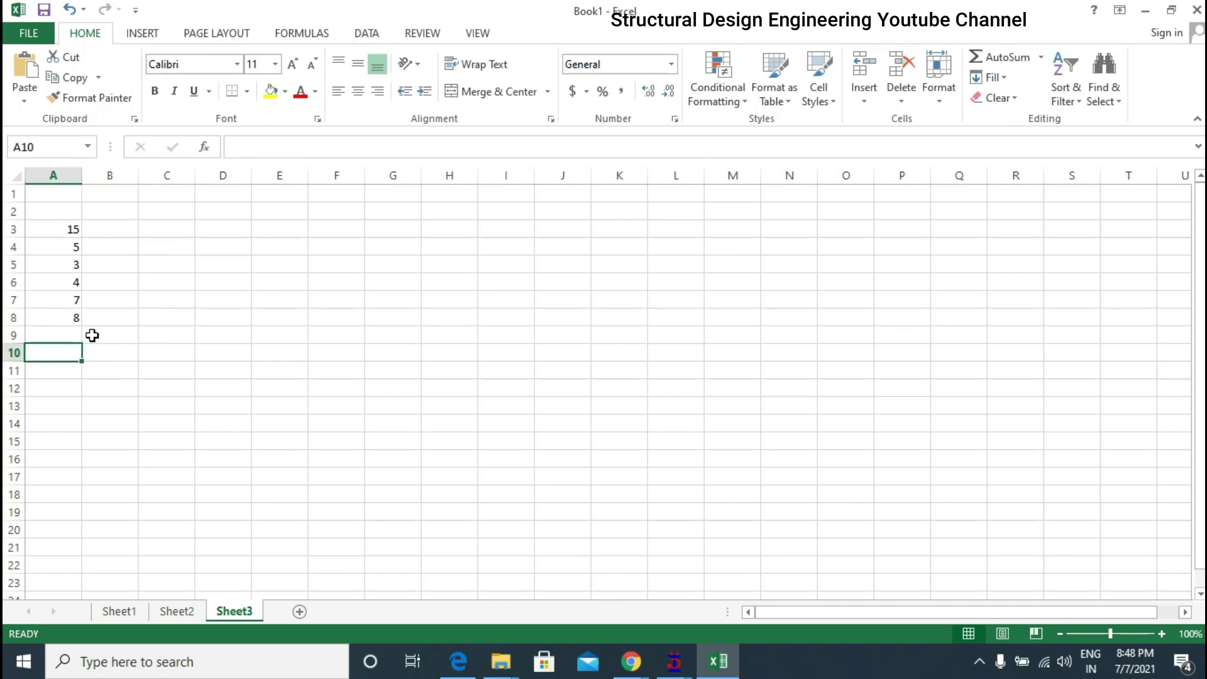
- Switch to STAAD.Pro and examine the concrete design of the three roof-edge beams, comparing their top, bottom and stirrup reinforcement
key(alt+Tab)
drag(409, 293, 545, 254)
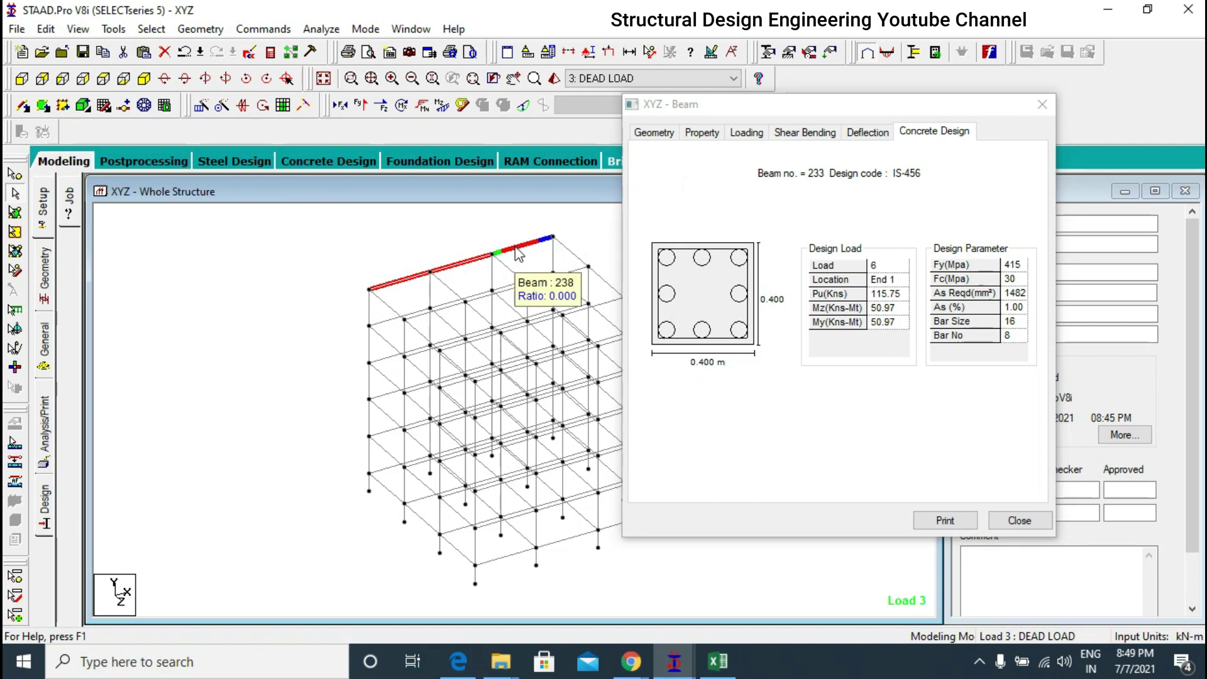
click(407, 286)
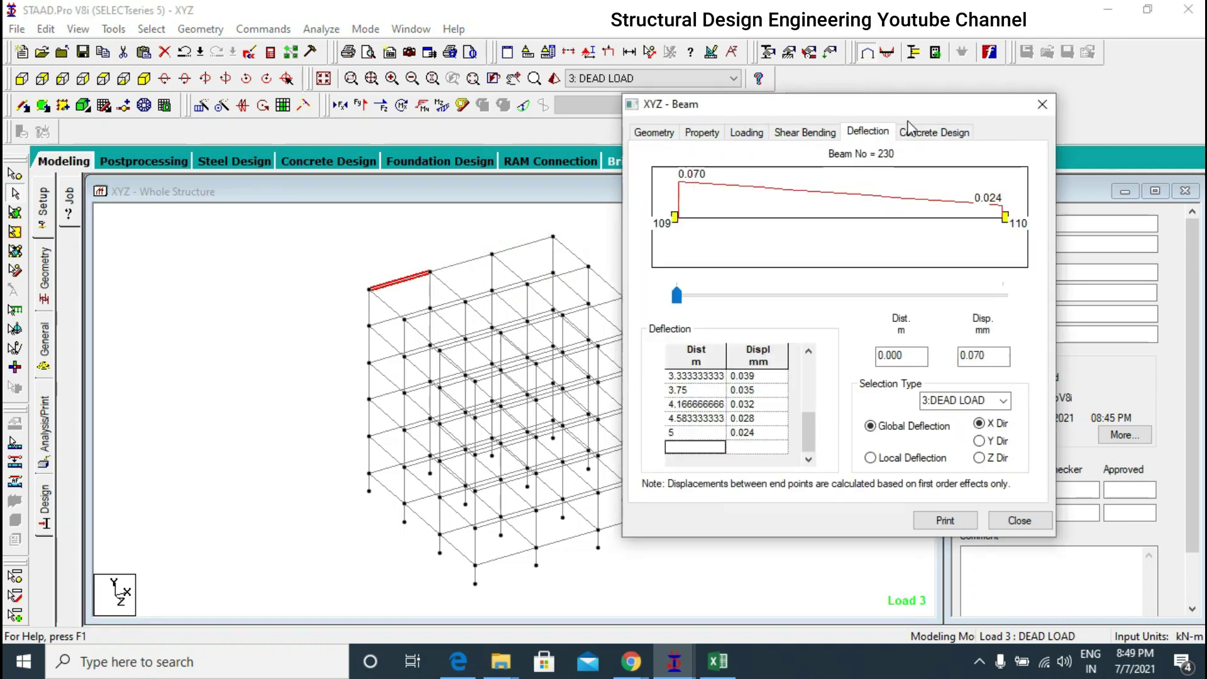
click(909, 130)
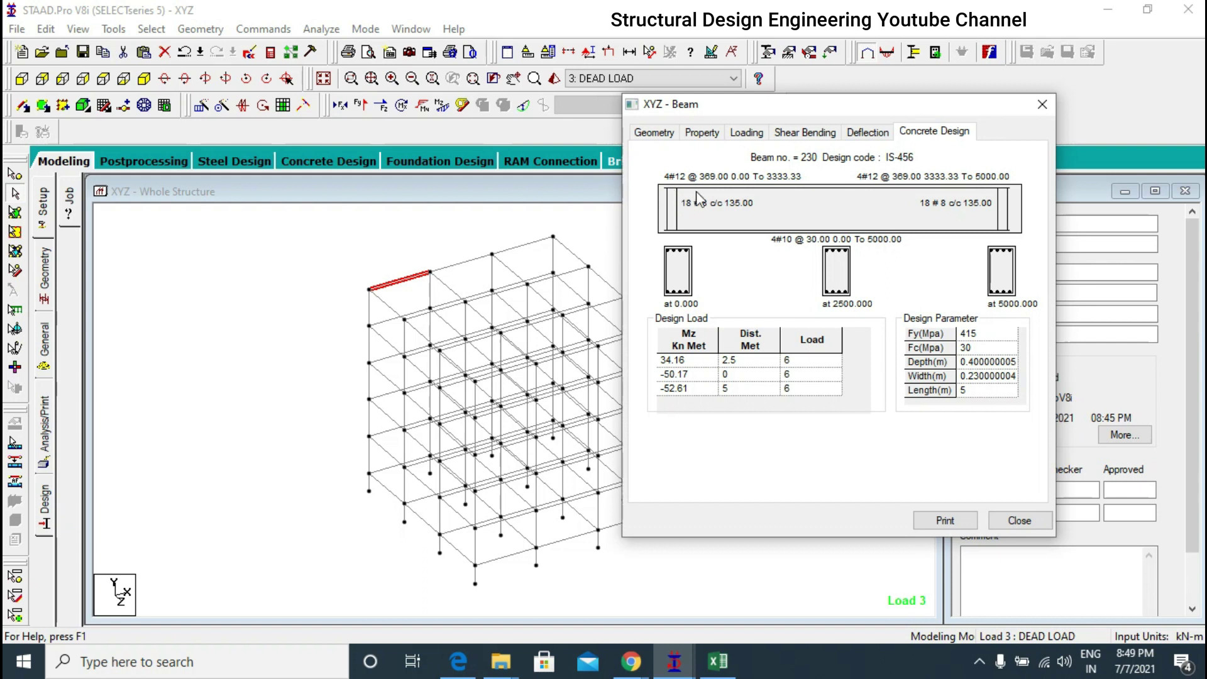
click(452, 266)
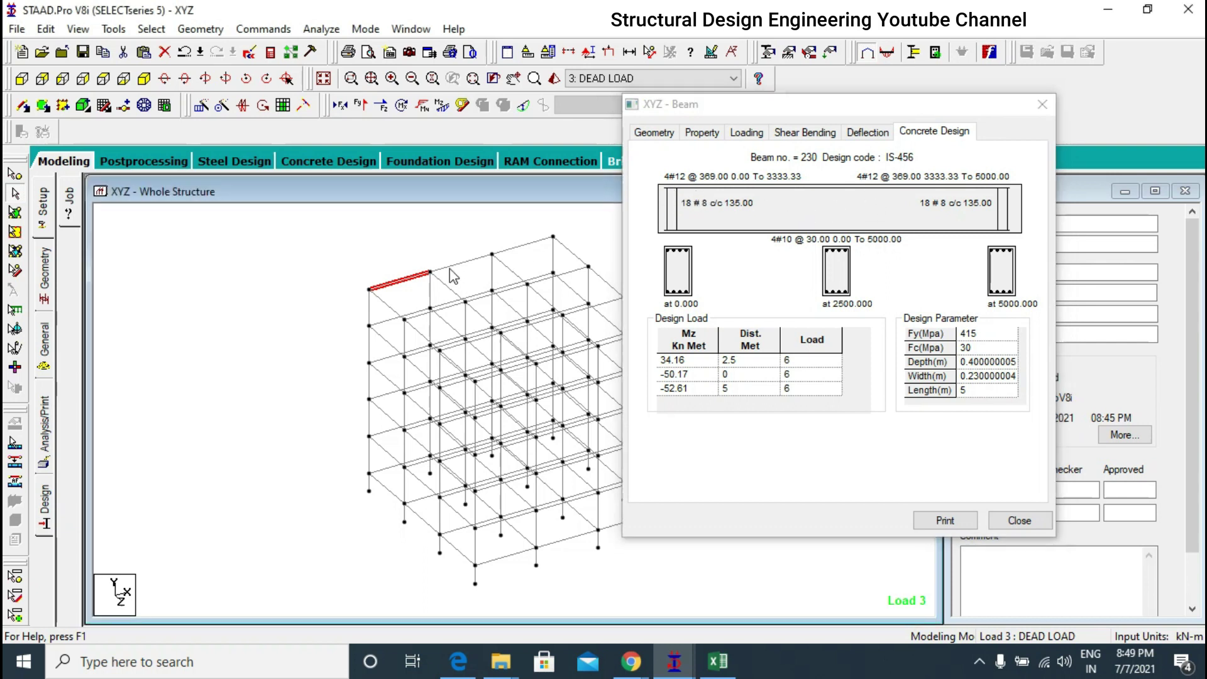
click(531, 245)
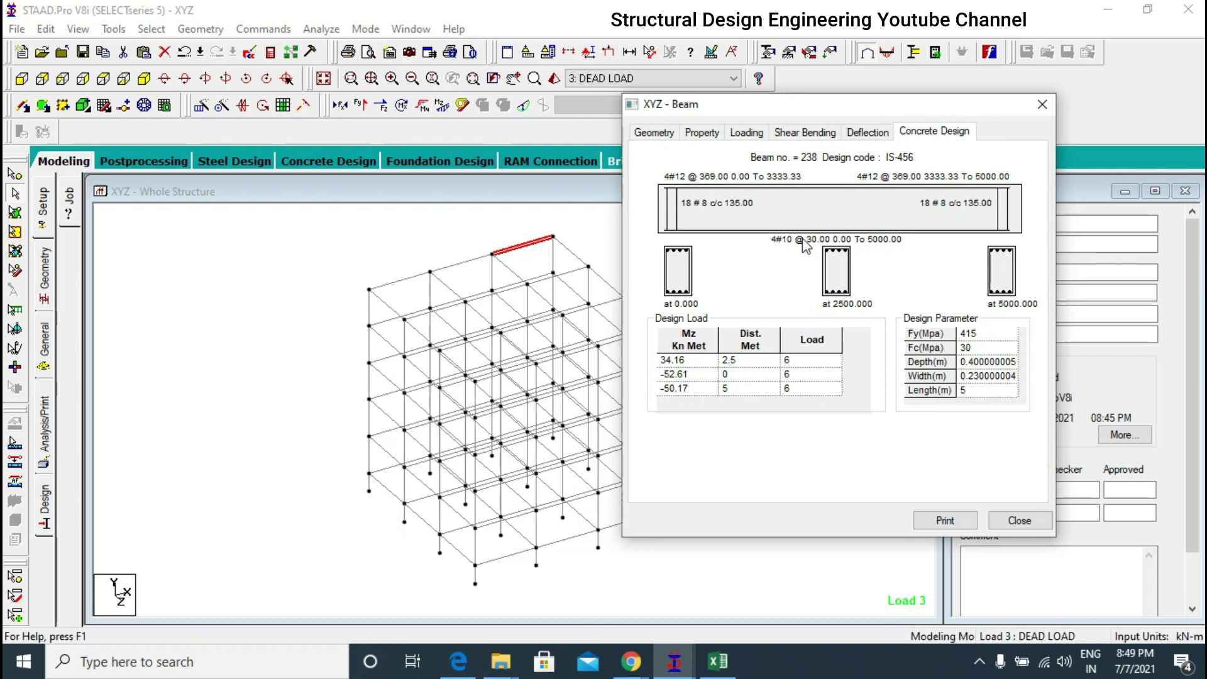
click(465, 263)
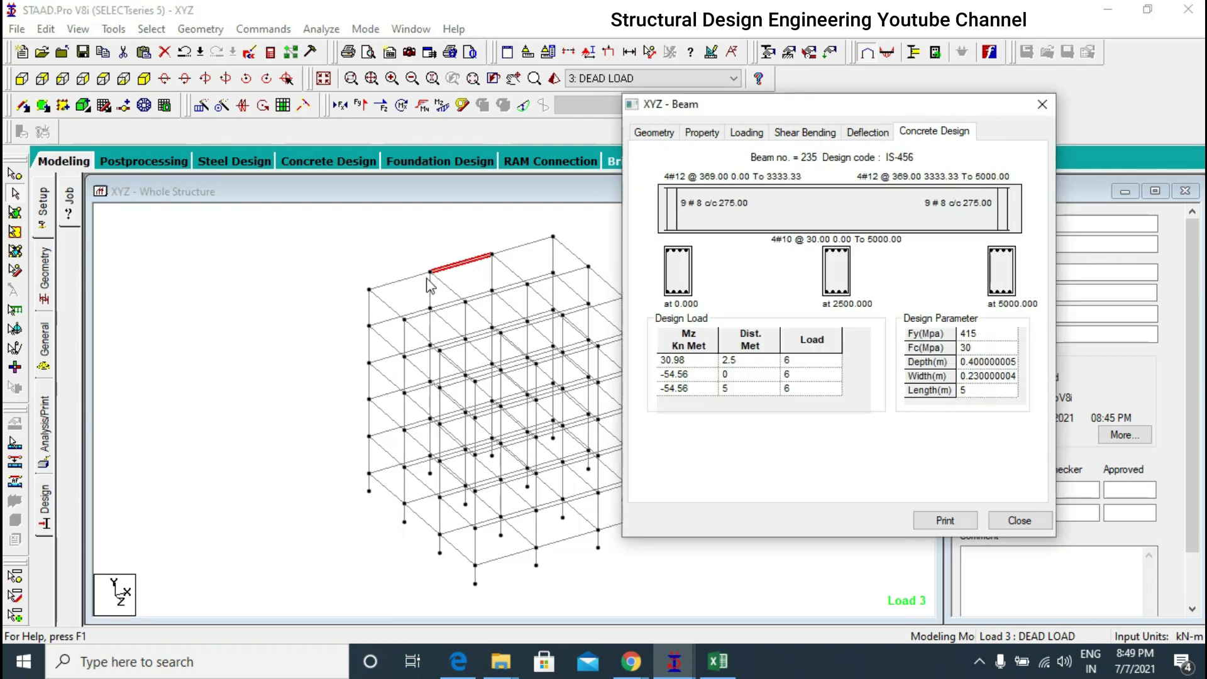
click(388, 284)
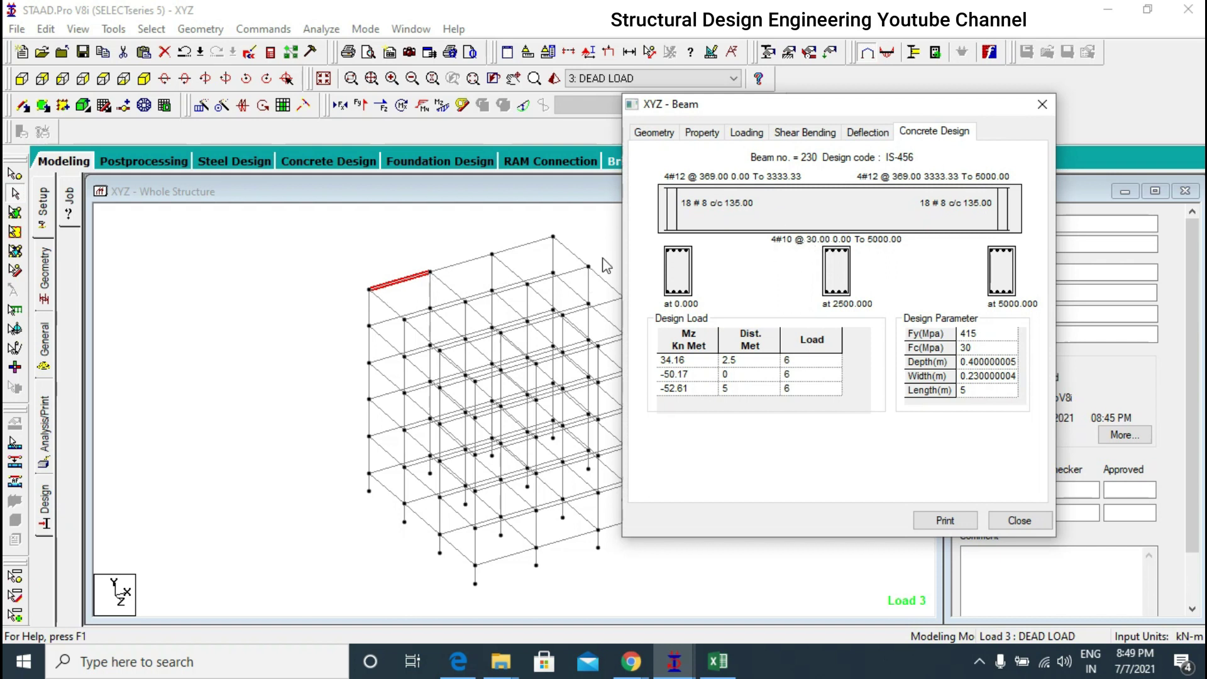
click(459, 263)
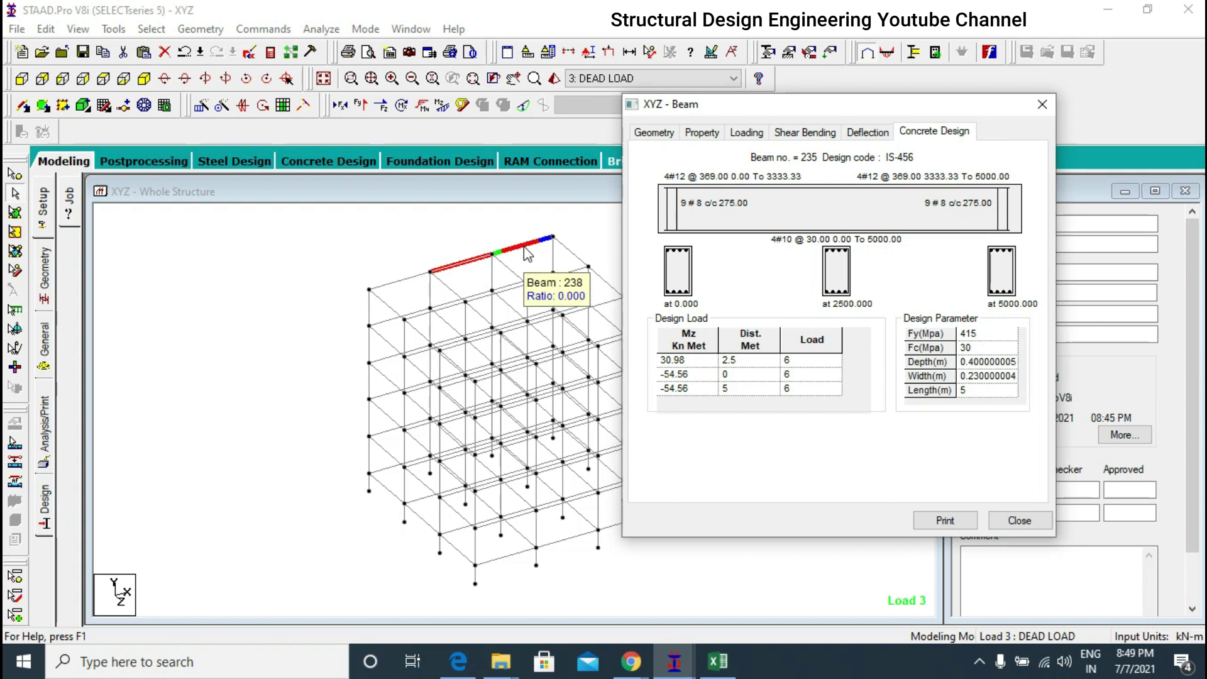
- Switch to Excel and enter "4@ 12" in A11 with the label "Top End" in B11
key(alt+Tab)
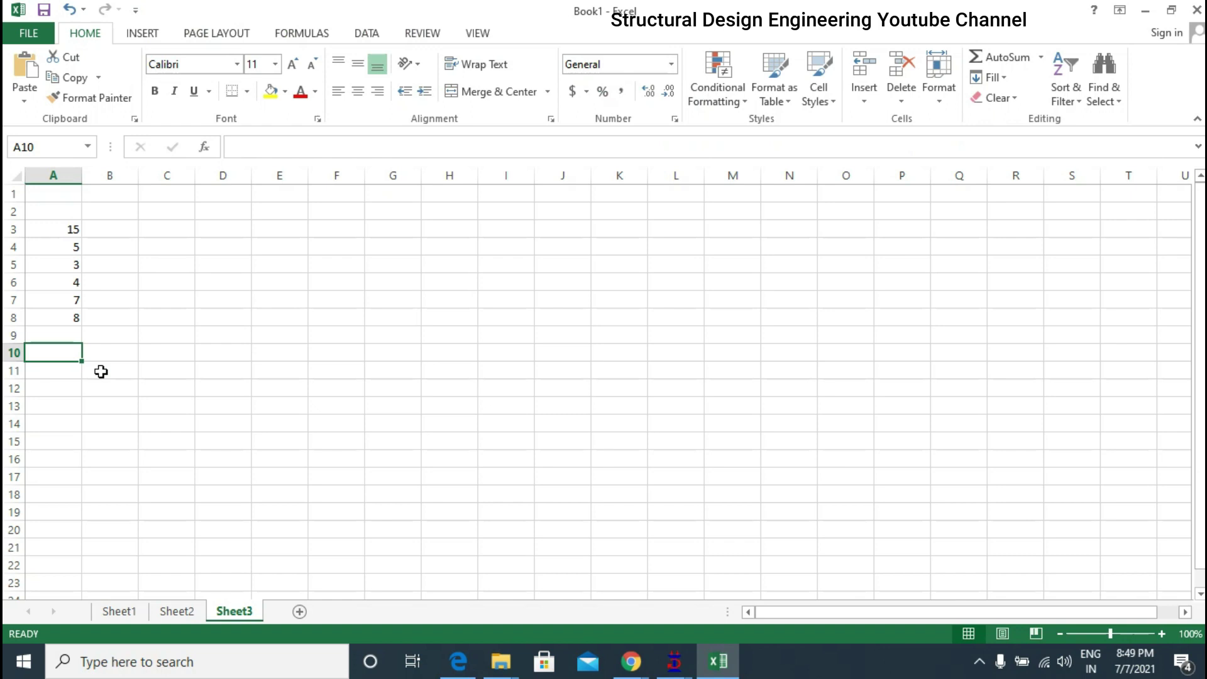
key(Down)
text(4)
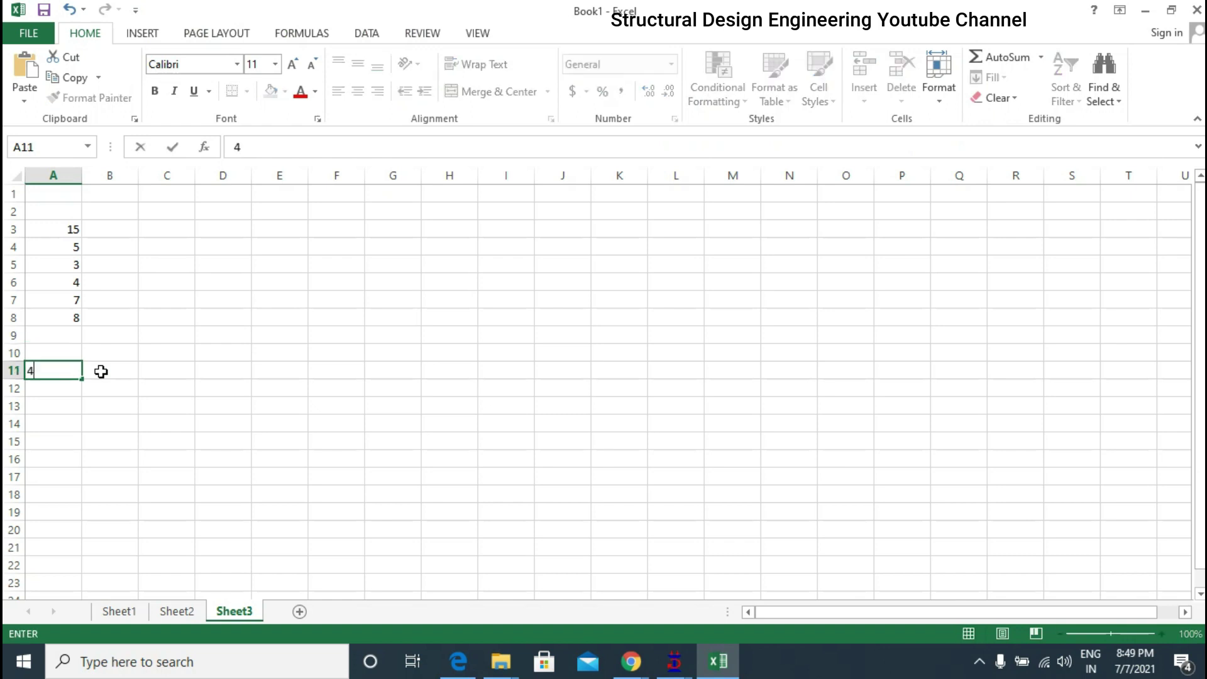
text(@ 12)
click(100, 371)
text(Top)
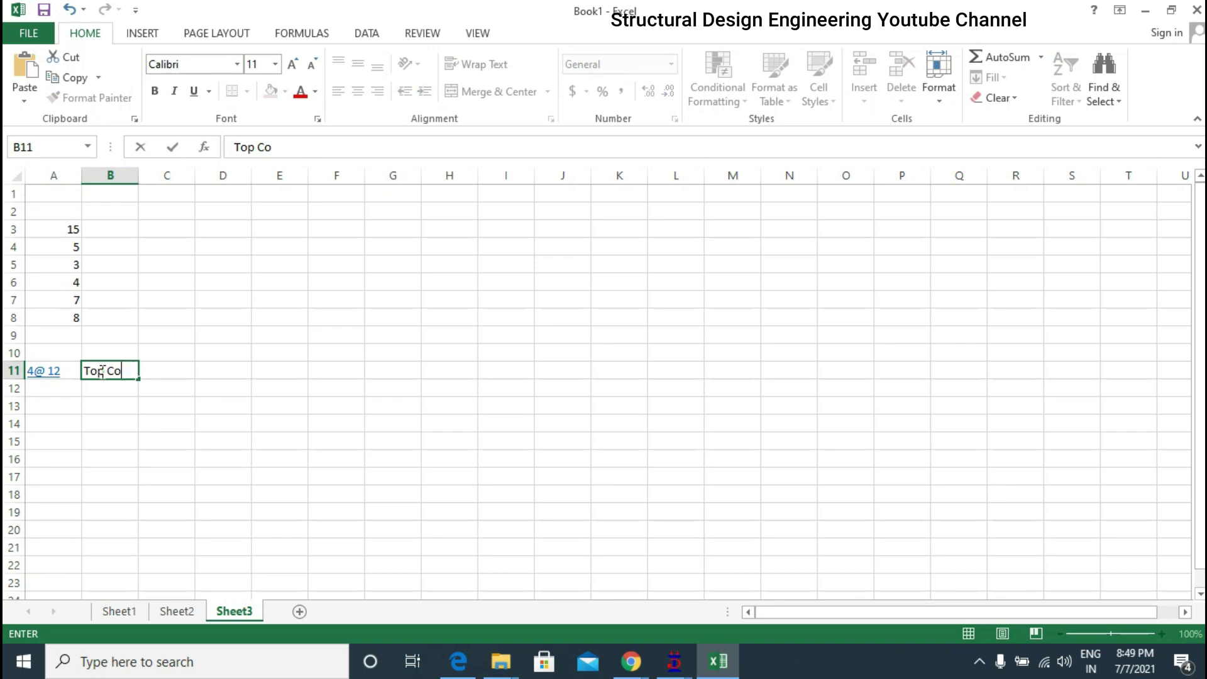
text( Enf)
key(BackSpace)
text(d)
key(Return)
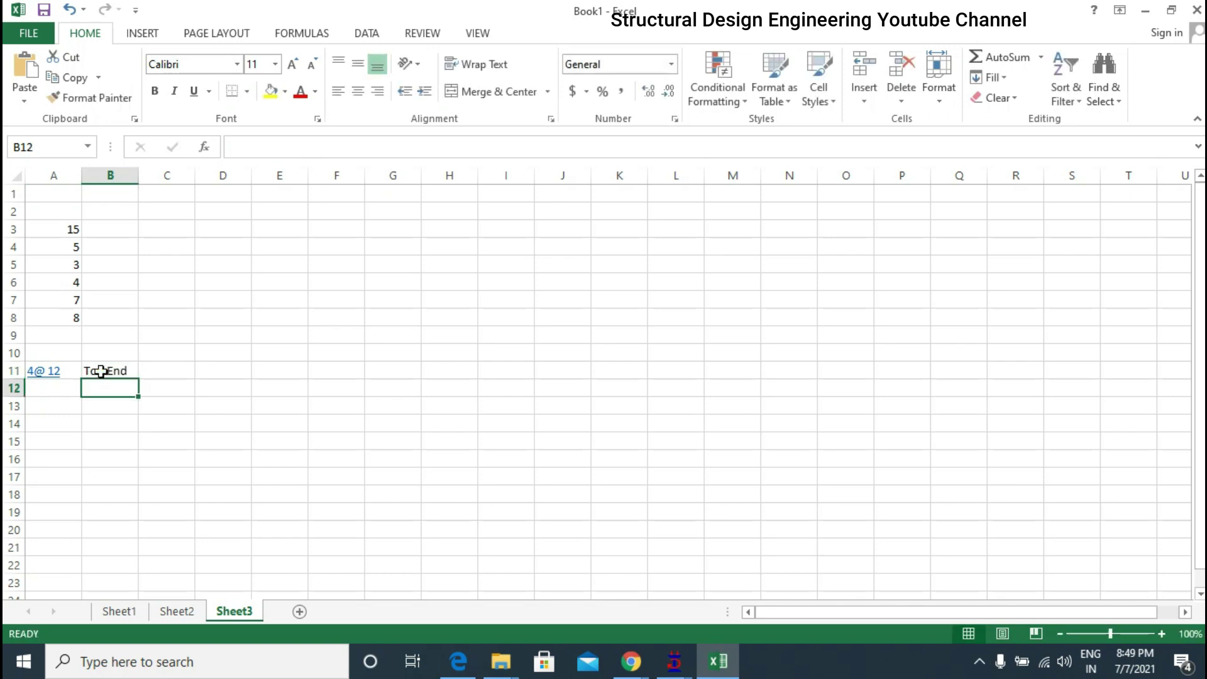
- Enter the label "Bottom" in B12 and "4@10" in A12
text(Botto)
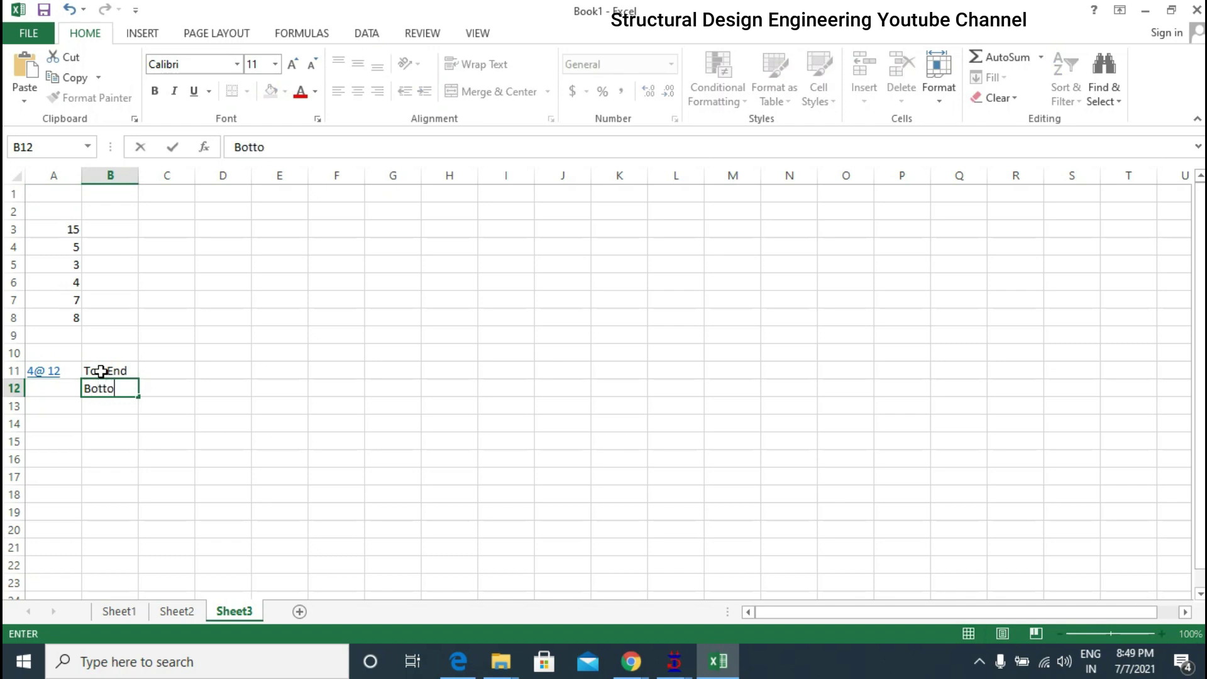
text(m)
key(Return)
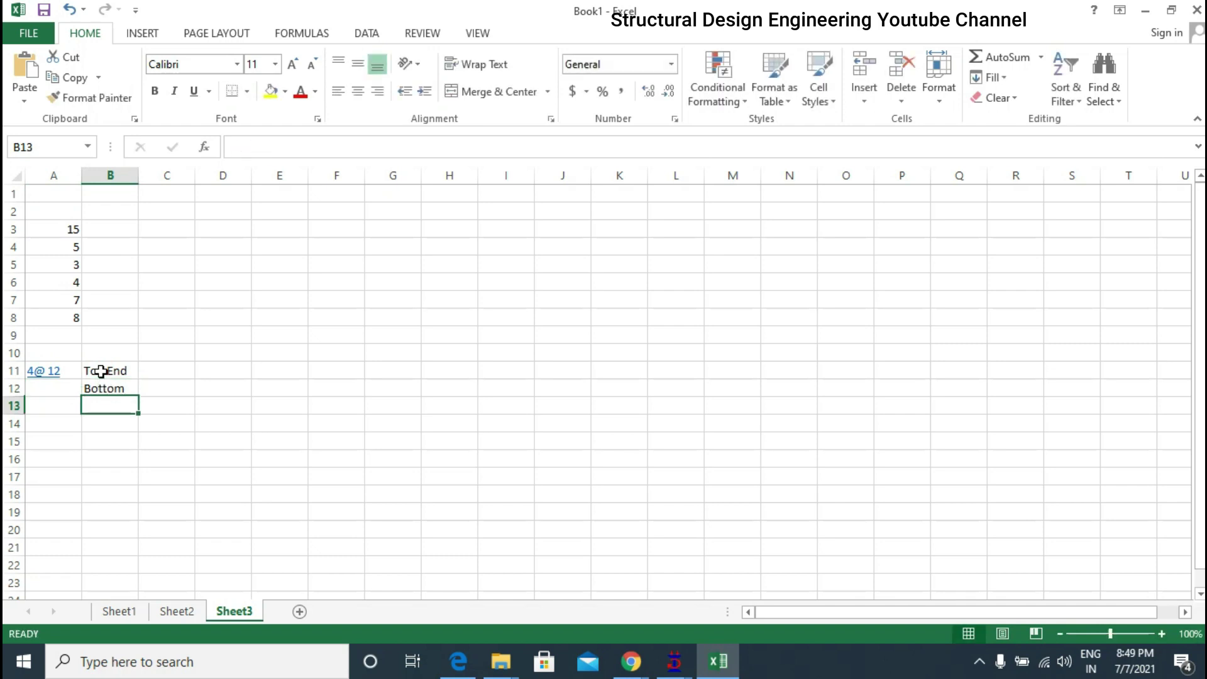
click(70, 385)
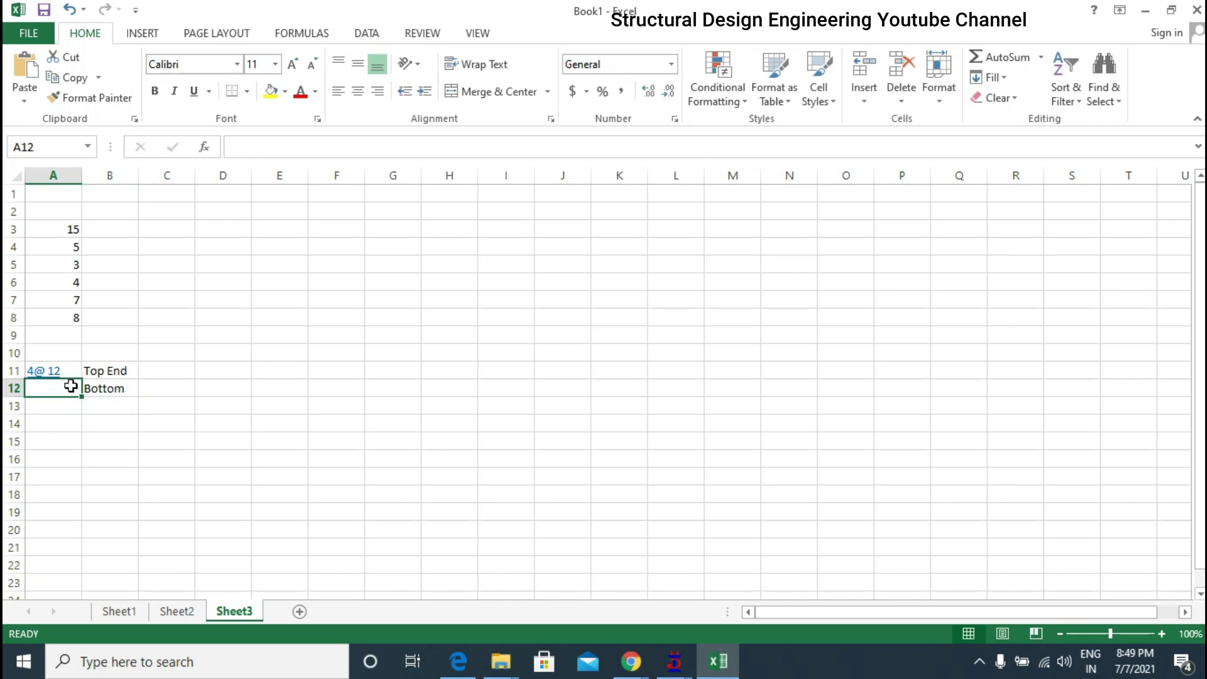
text(4@10)
key(Return)
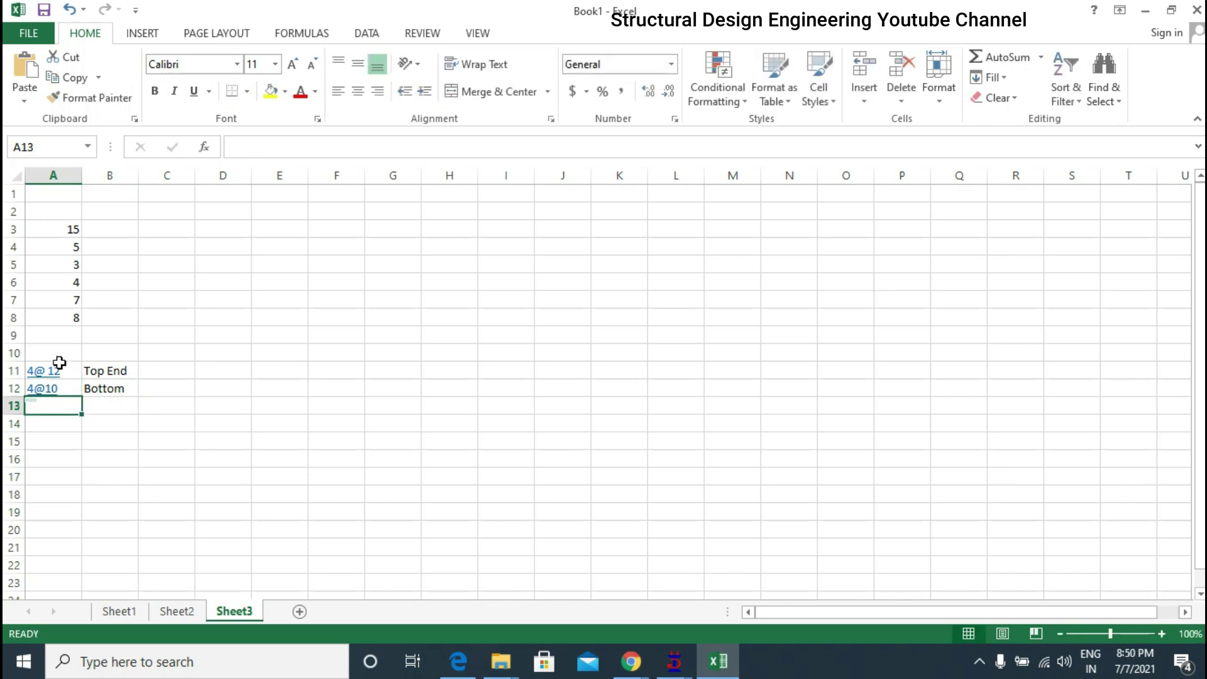
- Add the heading "Beam" in A10 and the heading "Column" in A2
click(58, 353)
text(Beam)
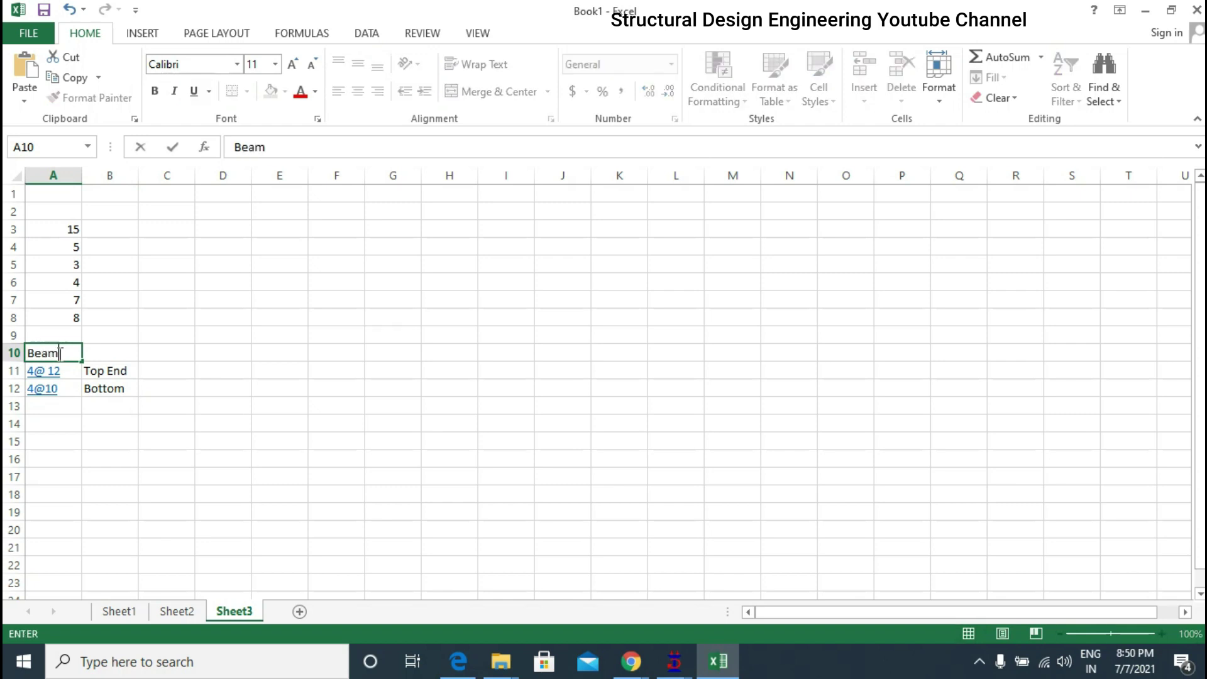
key(Return)
click(63, 209)
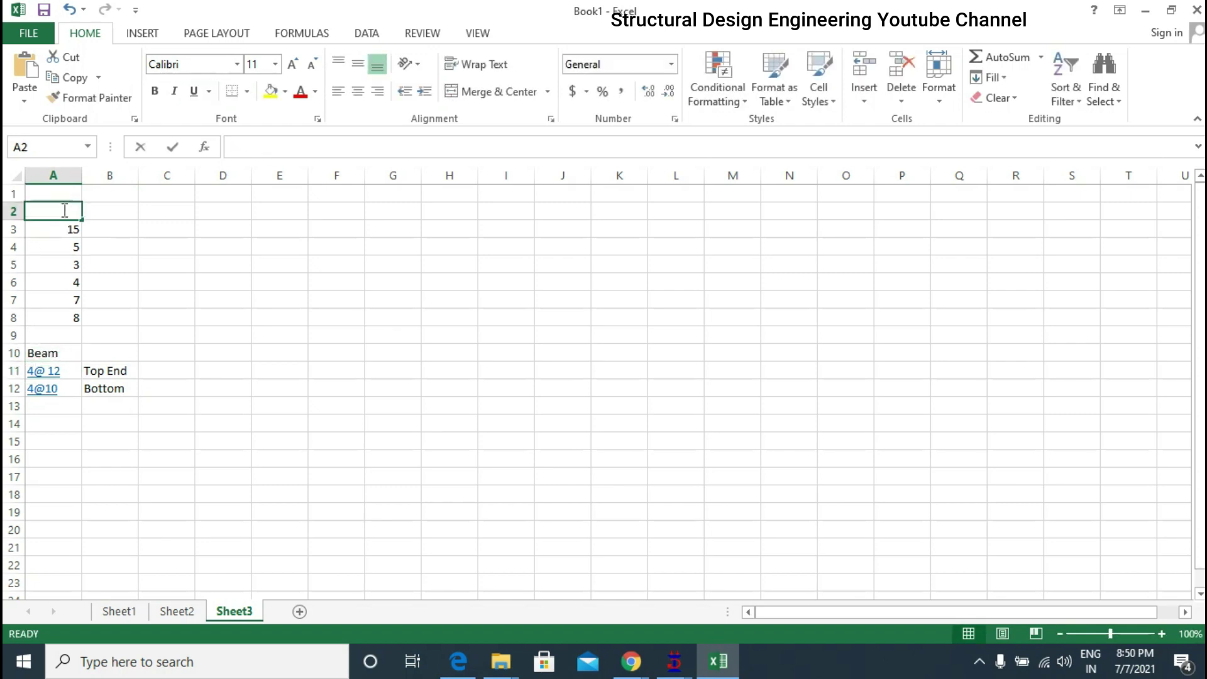
text(Column)
key(Return)
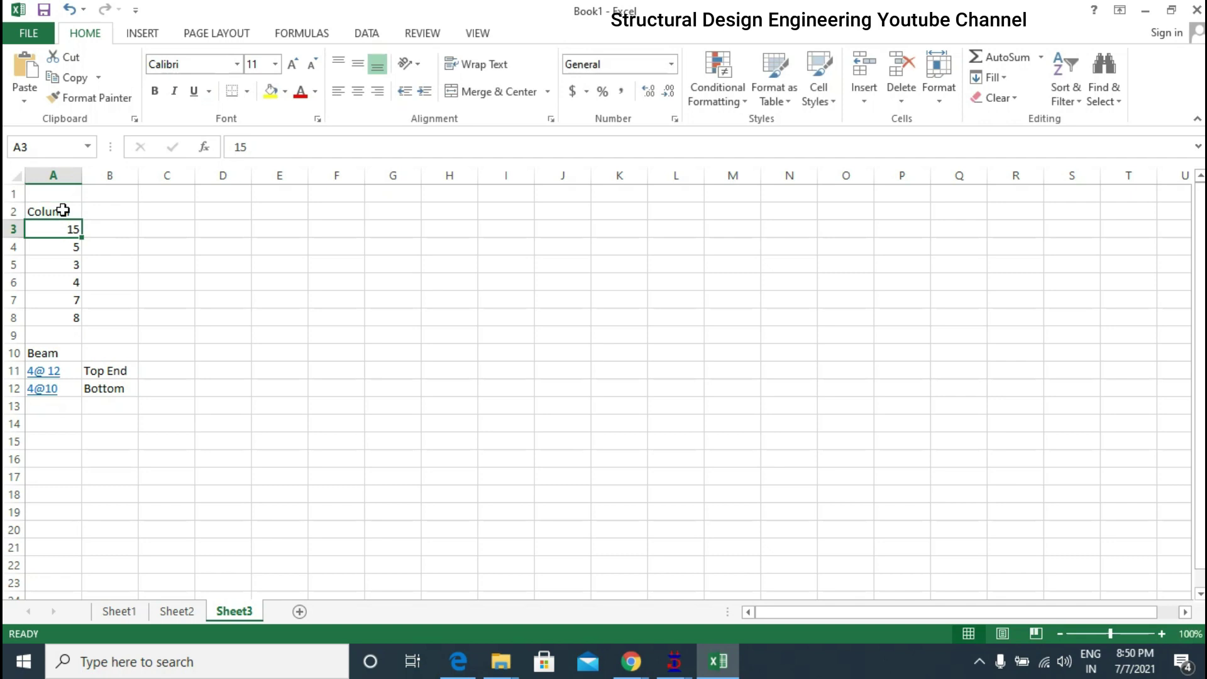
- Outline the column and beam results in A2:B12 with a thick box border
drag(54, 208, 124, 394)
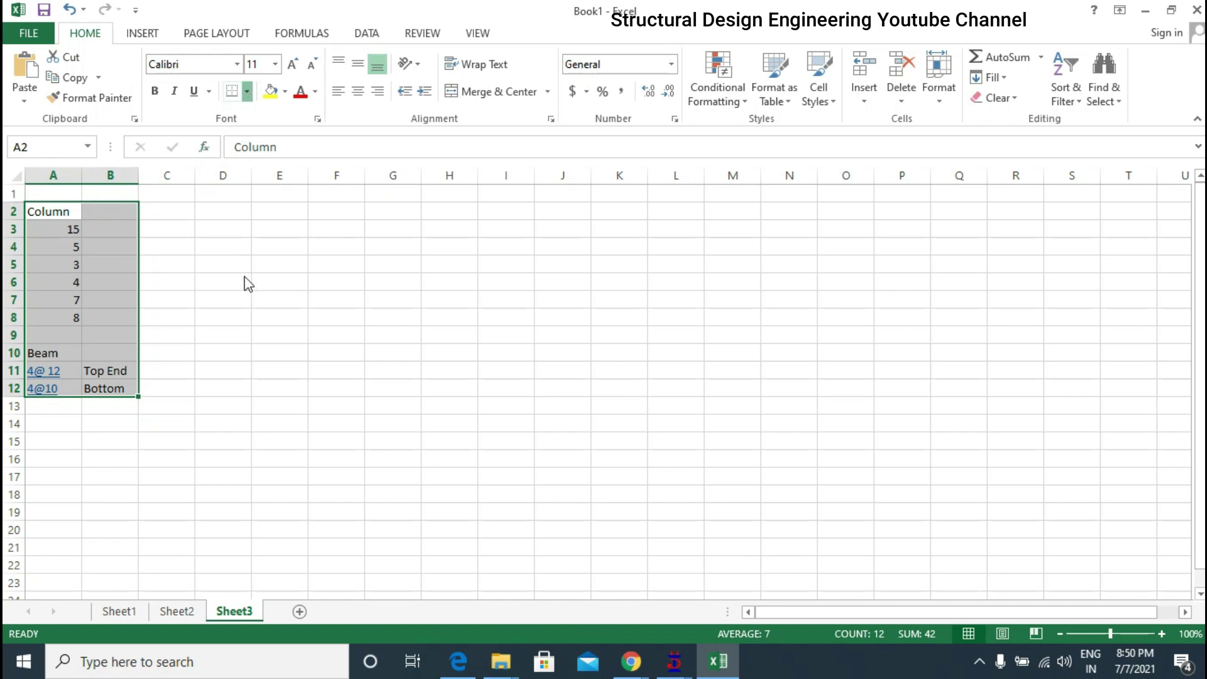
click(269, 284)
click(202, 269)
- Merge and center A1:B1 and enter the title "Dead + Live"
drag(66, 191, 88, 187)
click(491, 91)
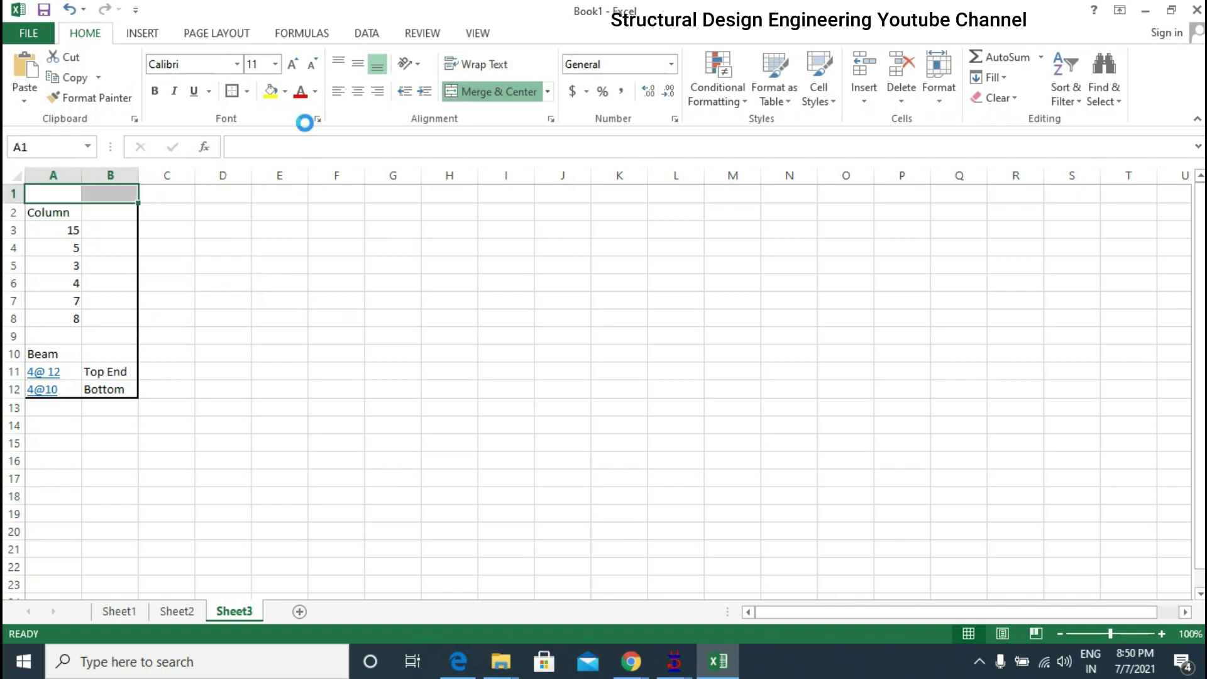
text(Dead Live)
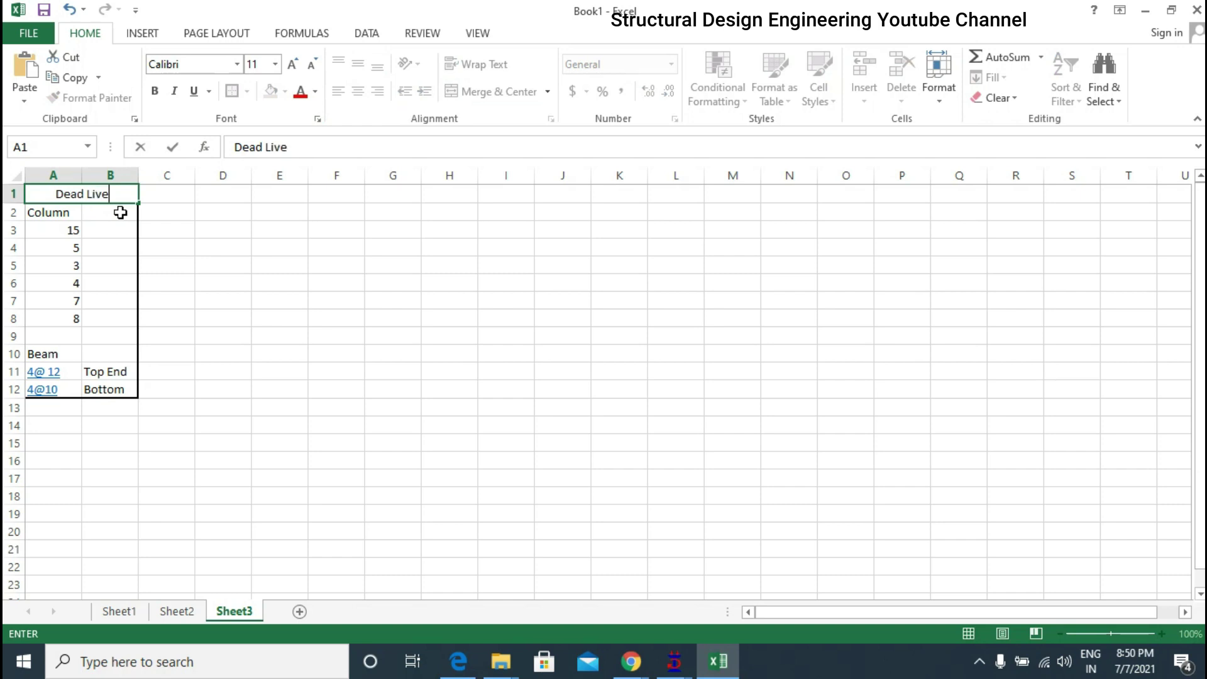
click(86, 192)
text(+)
key(Return)
- Outline the empty range D2:E12 with a thick box border
drag(164, 192, 270, 385)
drag(221, 212, 253, 389)
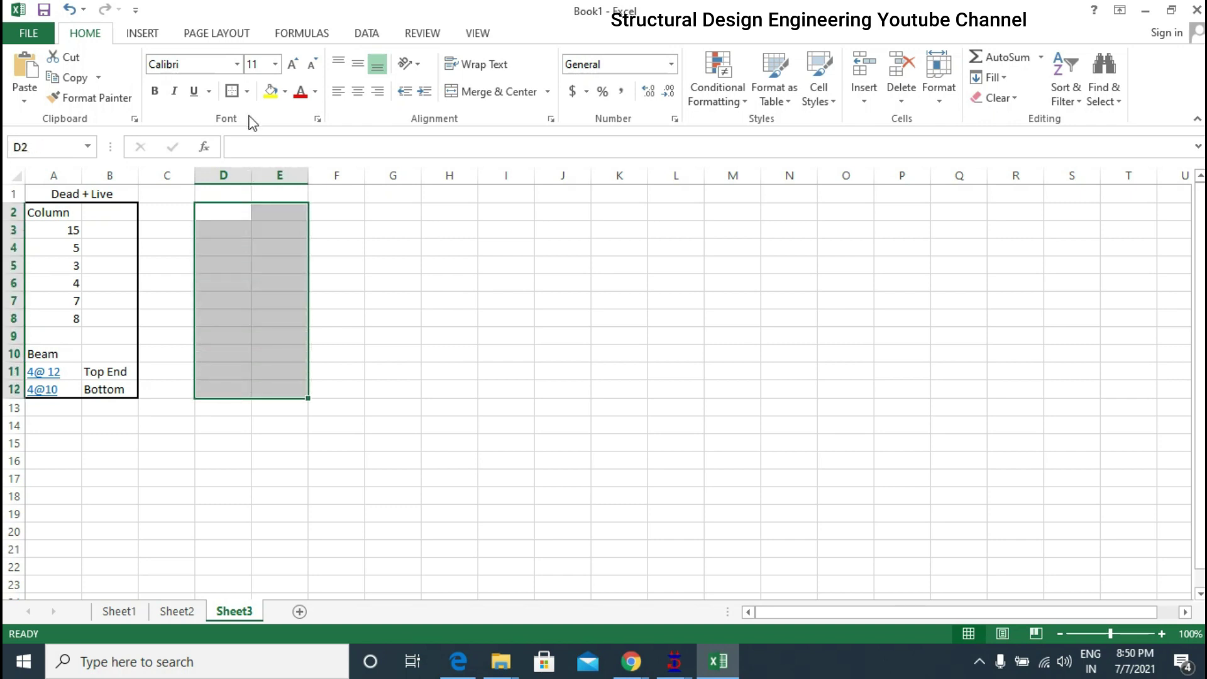
click(318, 249)
- Merge and center D1:E1 and enter the title "Seismic analysis"
mouse_move(243, 197)
mouse_down()
mouse_move(283, 204)
mouse_move(240, 188)
mouse_up()
click(472, 92)
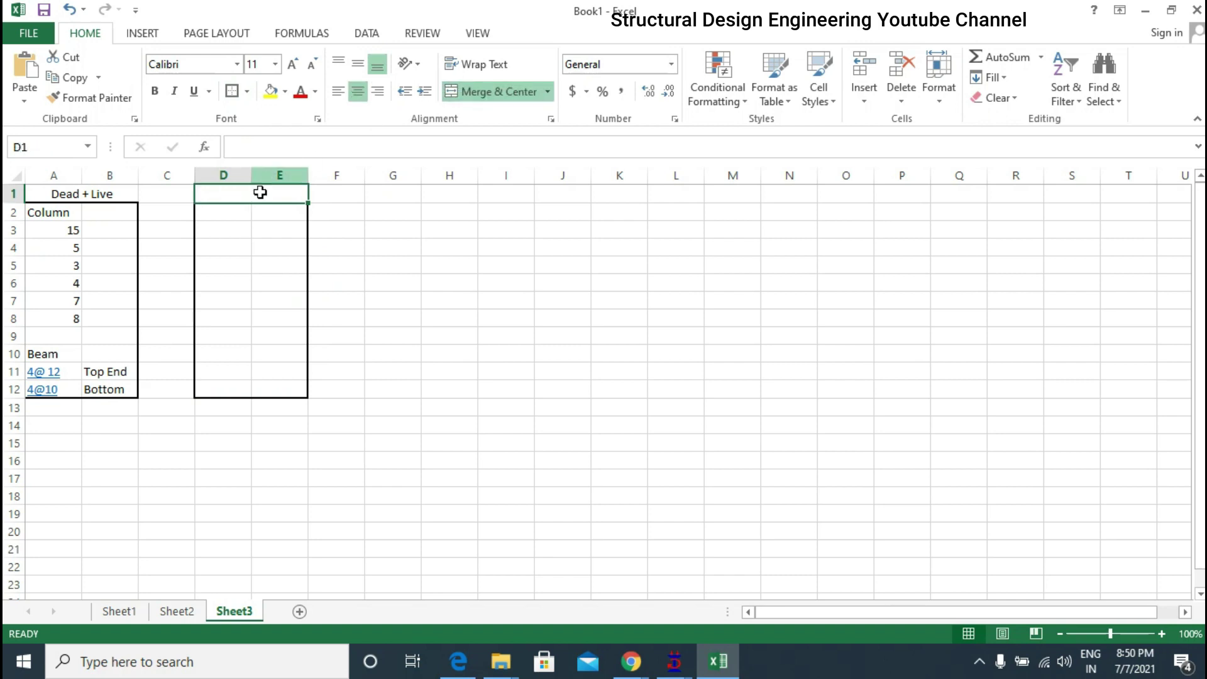
text(Seis)
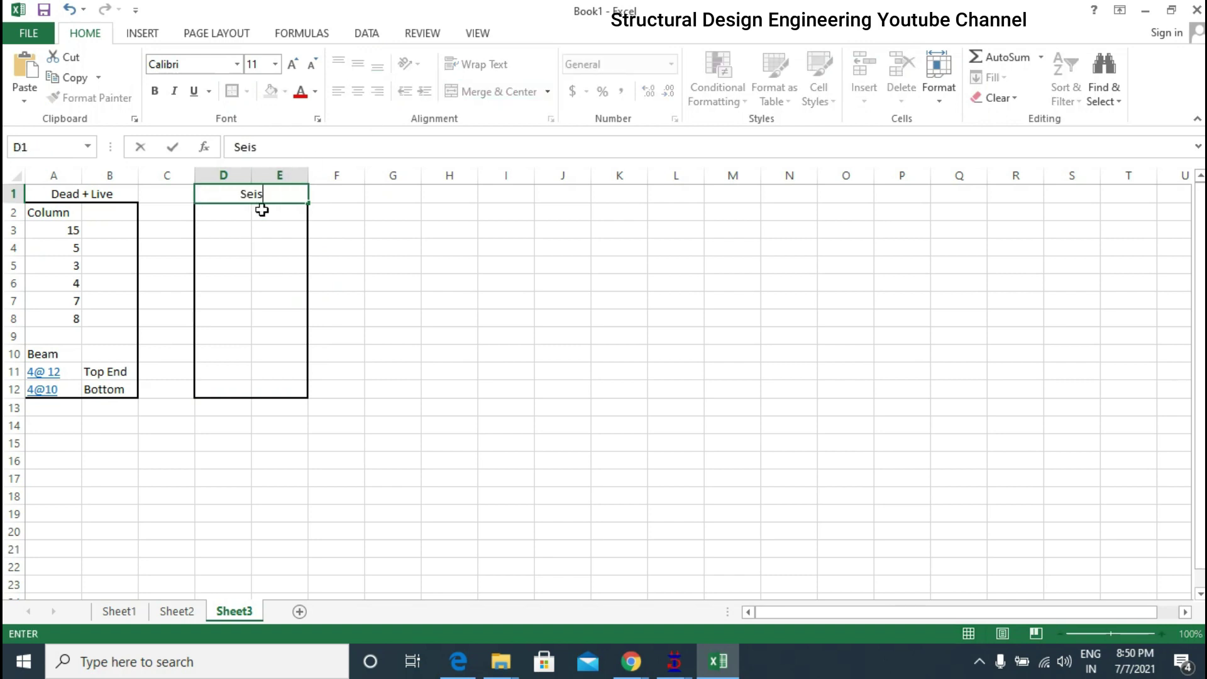
text(mic analysis)
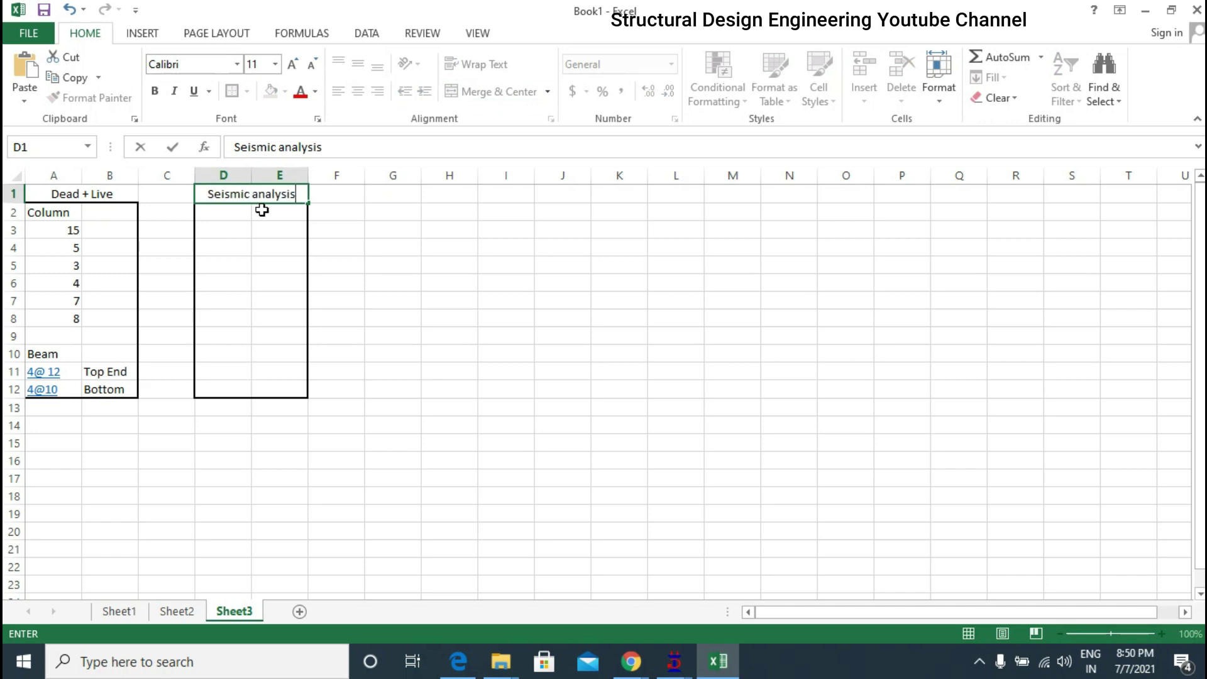
key(Return)
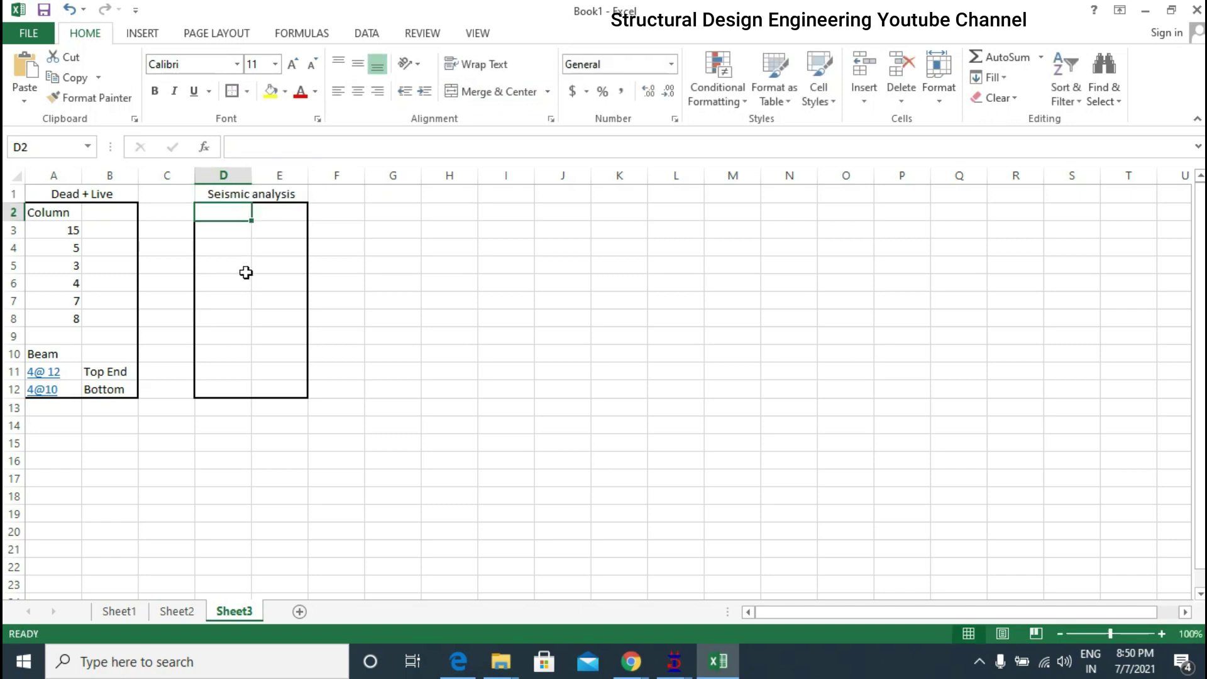
- Switch to STAAD.Pro, close the beam's concrete design window and clear the beam selection in the model
drag(241, 218, 224, 393)
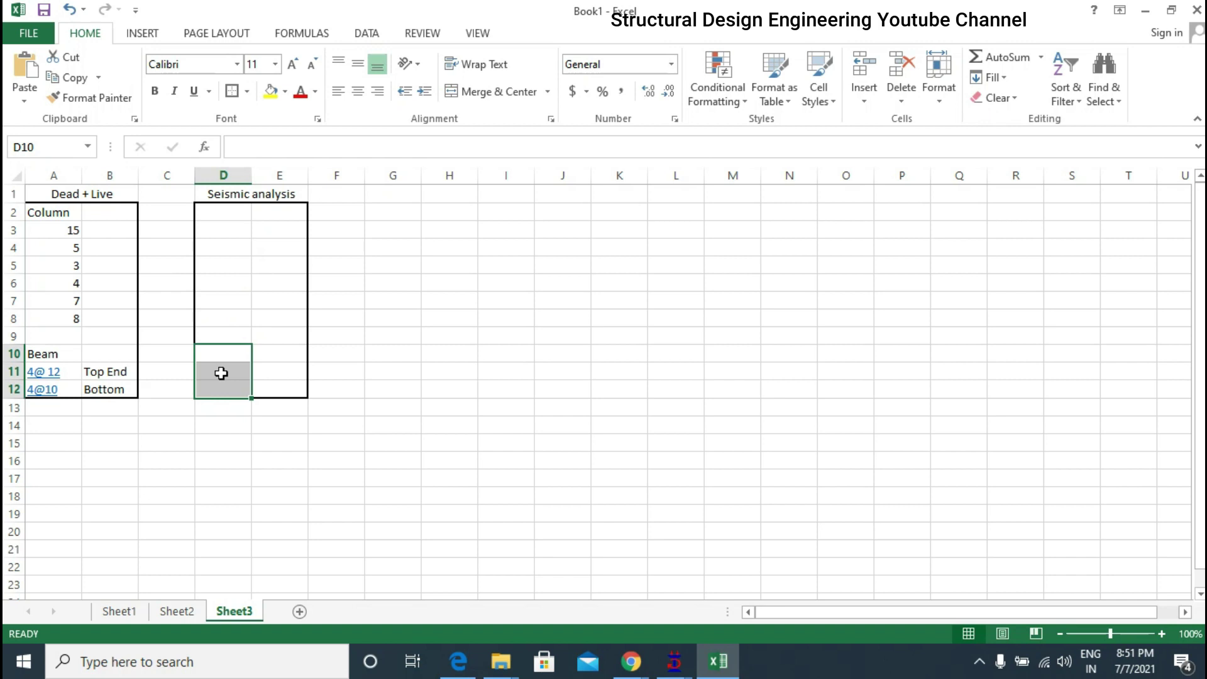
click(1144, 13)
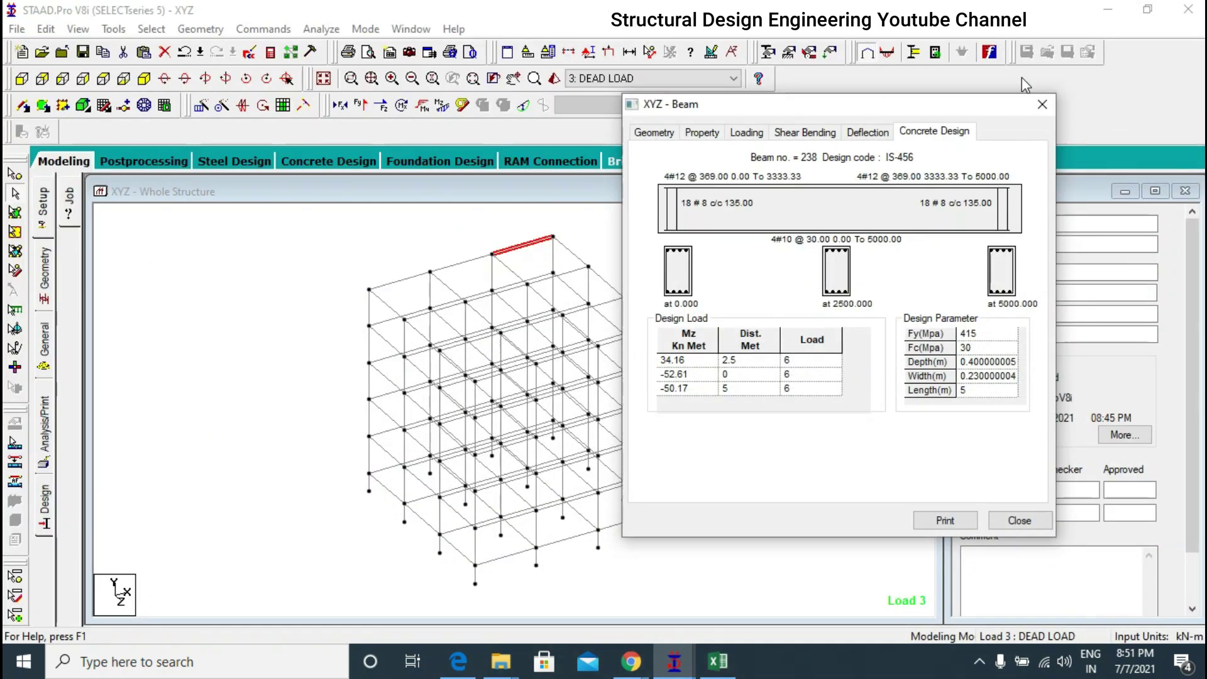
click(1041, 105)
click(409, 276)
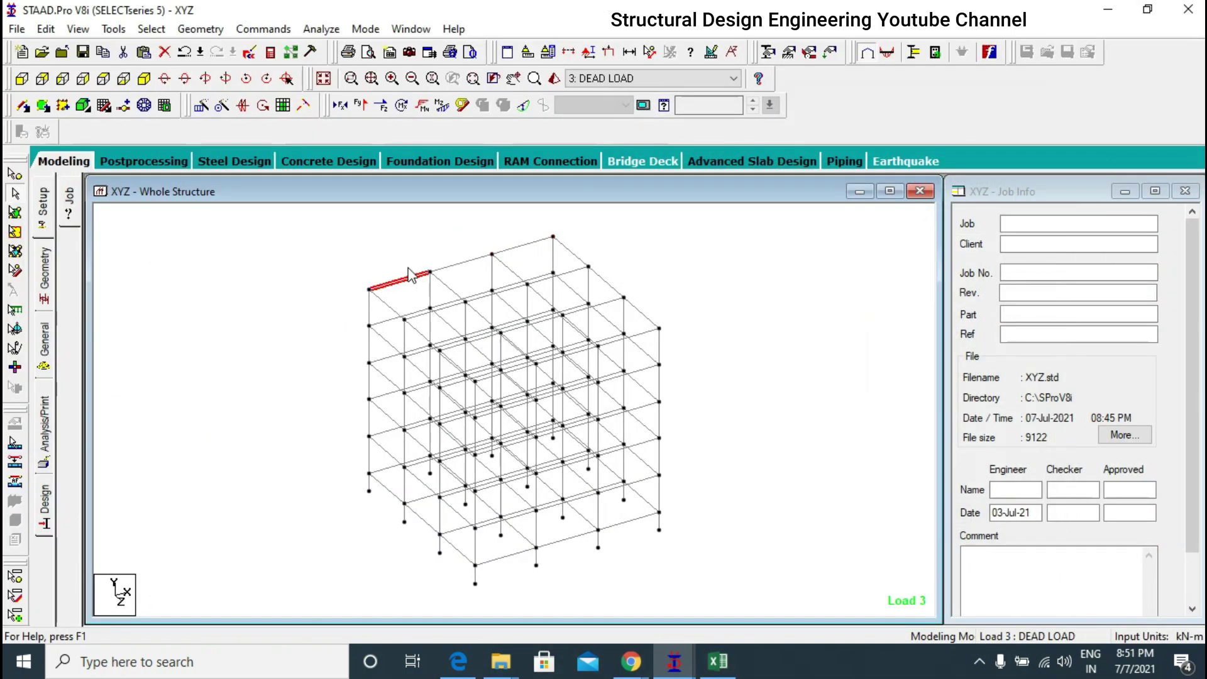
click(393, 258)
- Select individual nodes down the corner column and along the roof edge of the frame
click(15, 173)
click(369, 325)
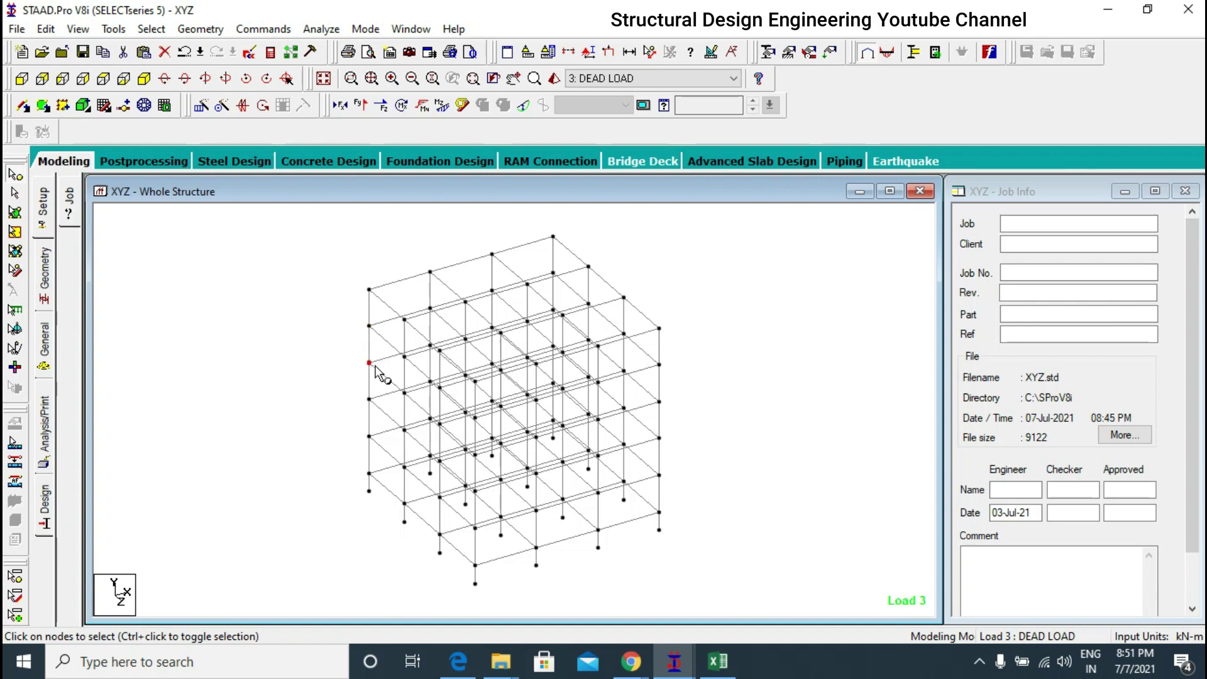
click(368, 399)
click(369, 472)
ctrl+click(369, 289)
ctrl+click(430, 272)
ctrl+click(492, 254)
click(553, 237)
- Select all members parallel to Y and display only these columns
click(163, 31)
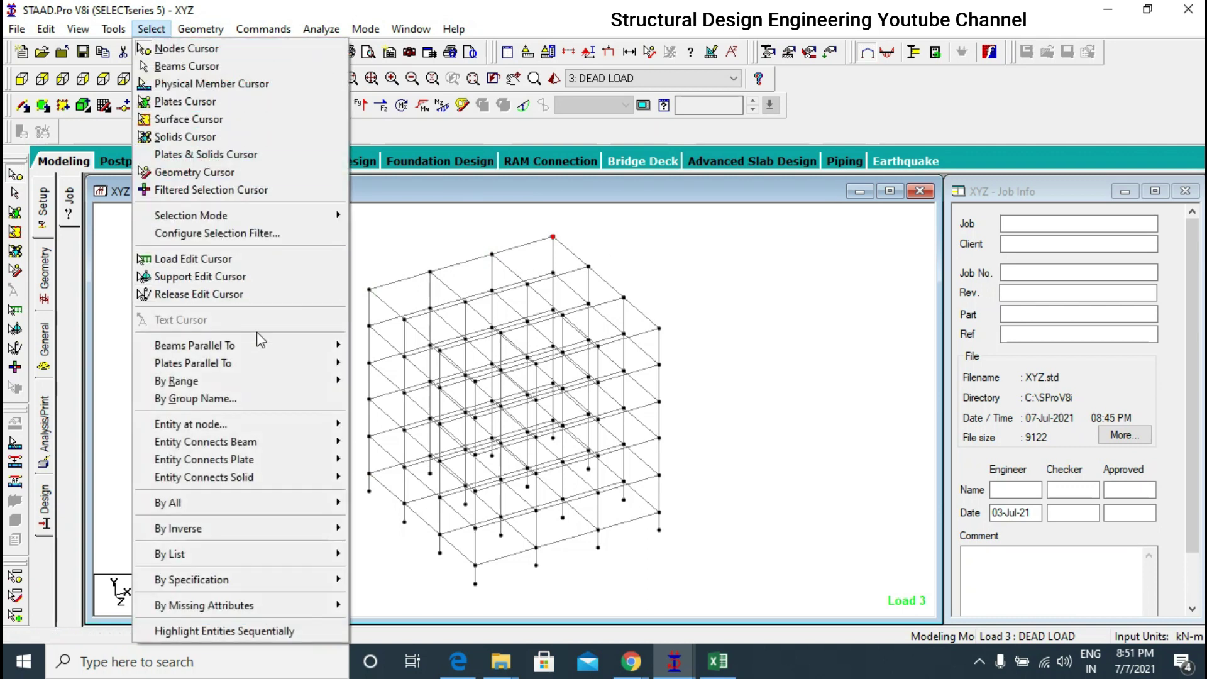
mouse_move(267, 350)
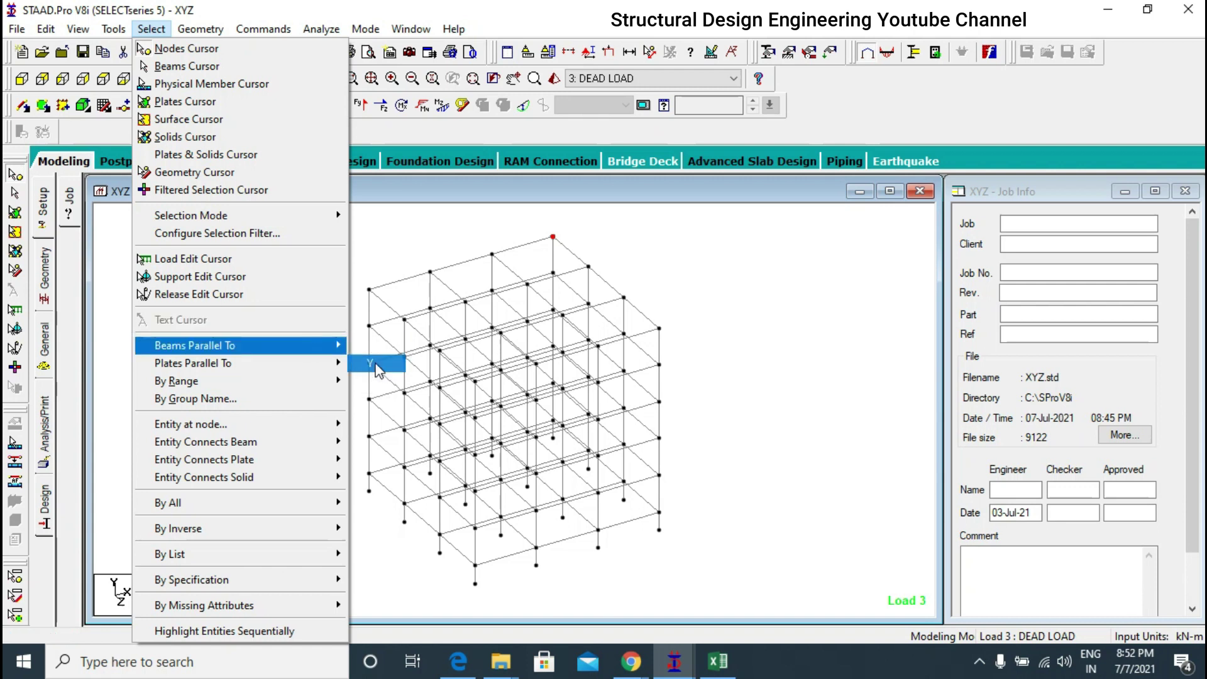
click(380, 364)
click(77, 29)
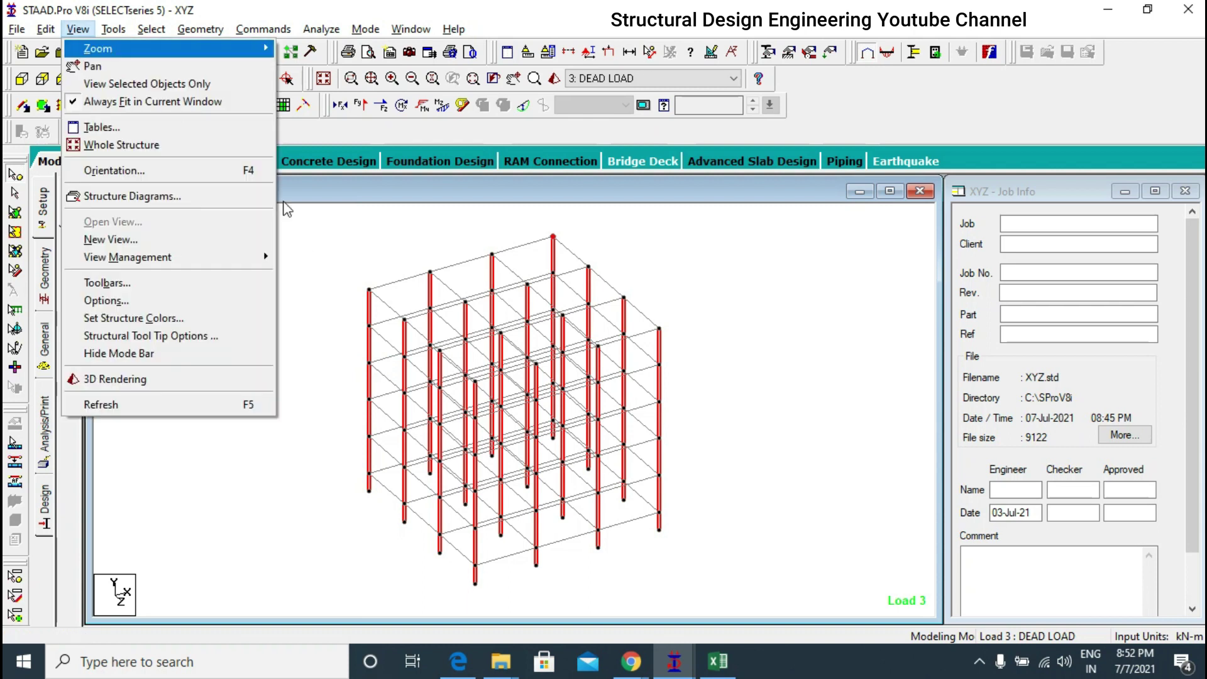
click(228, 88)
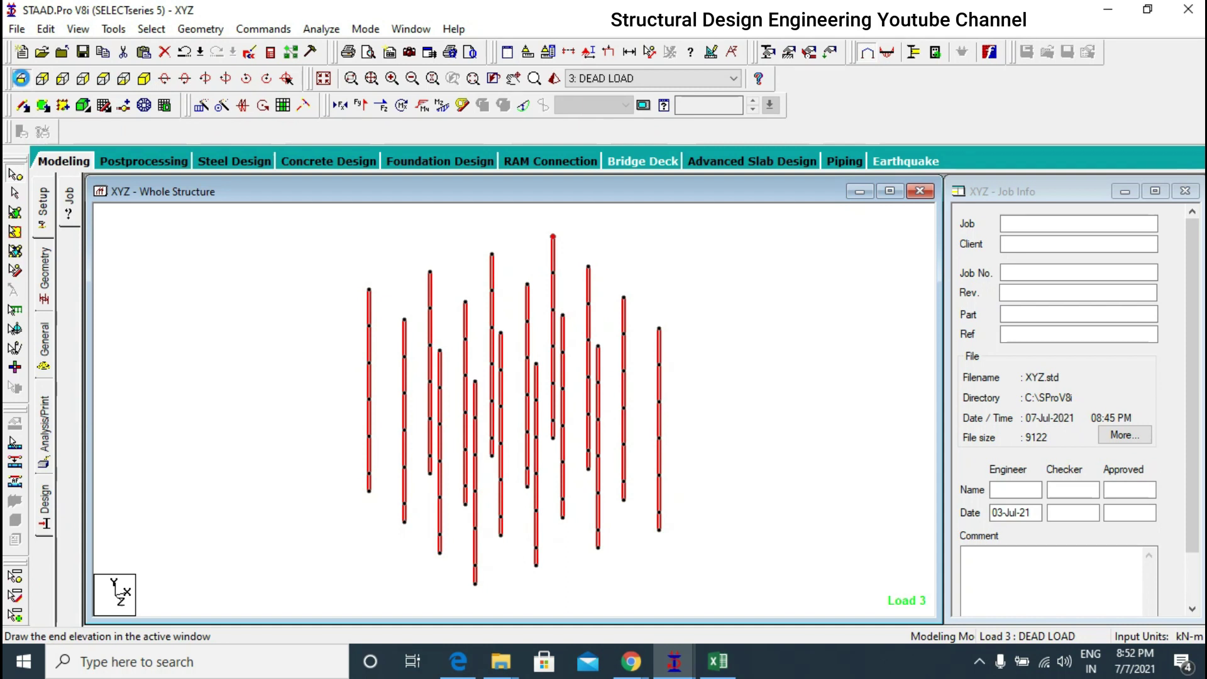
- Show the columns in front elevation and select every floor-level node, leaving out the base supports
click(22, 79)
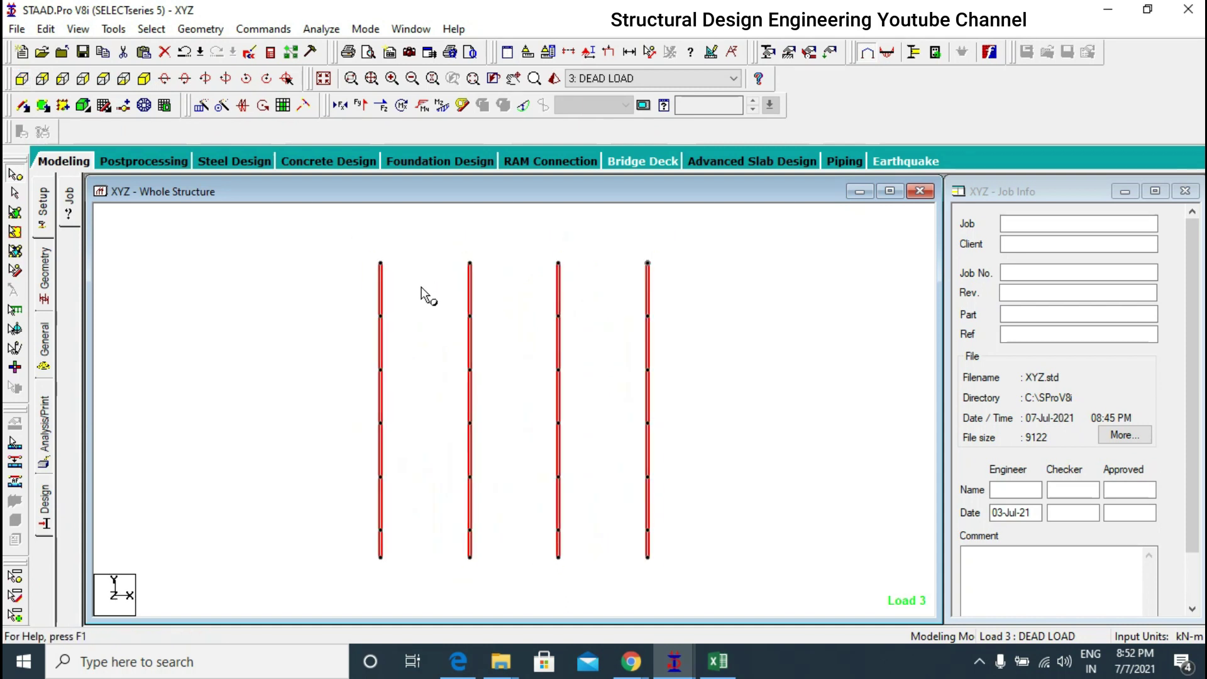
click(15, 175)
drag(263, 242, 767, 537)
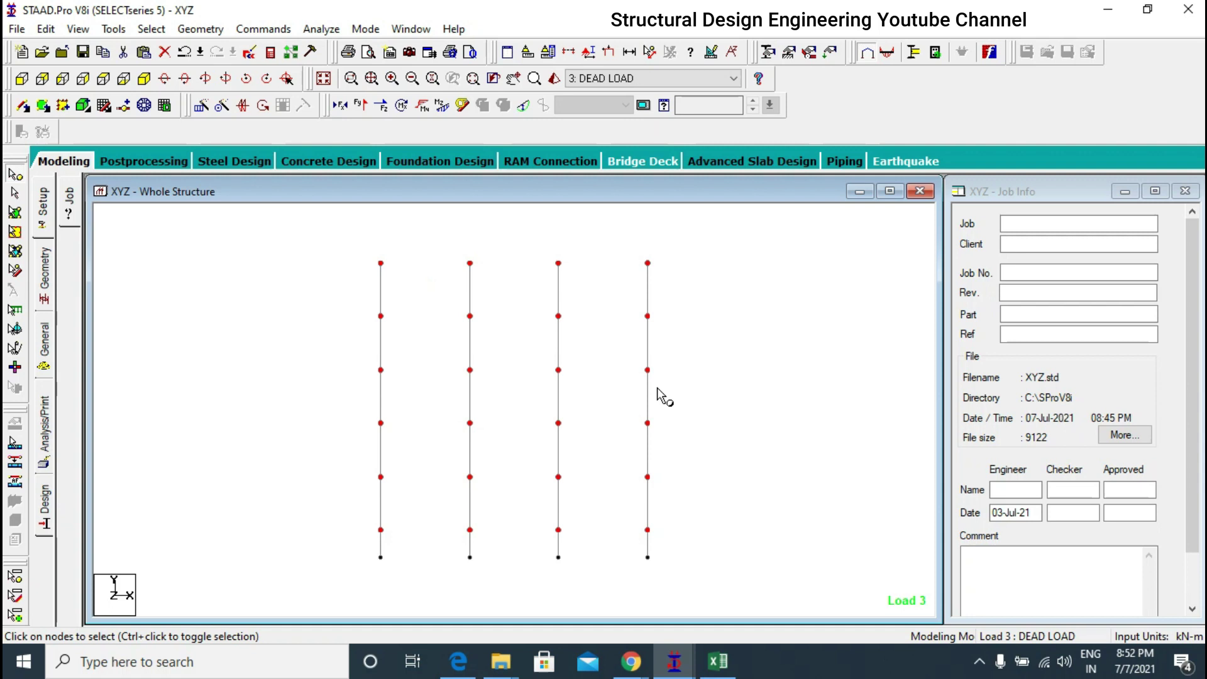
- Create a pinned support, assign it to the selected floor-level nodes, and restore the isometric view of the whole structure
click(49, 340)
click(71, 348)
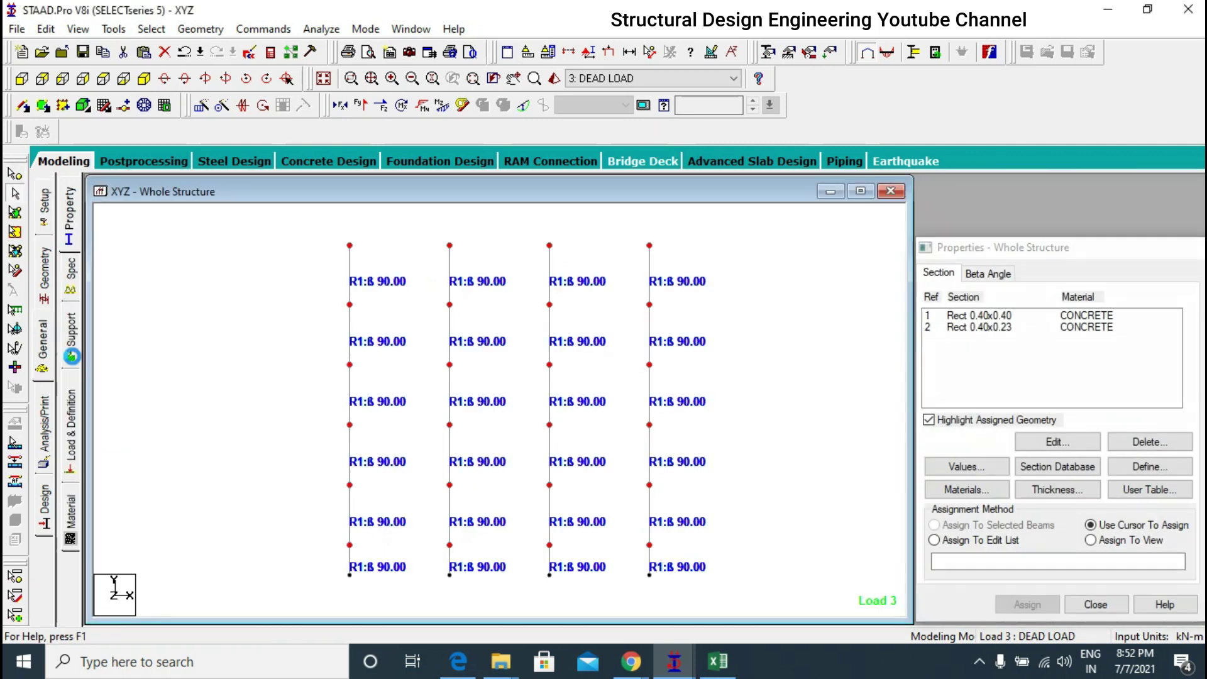
click(1073, 474)
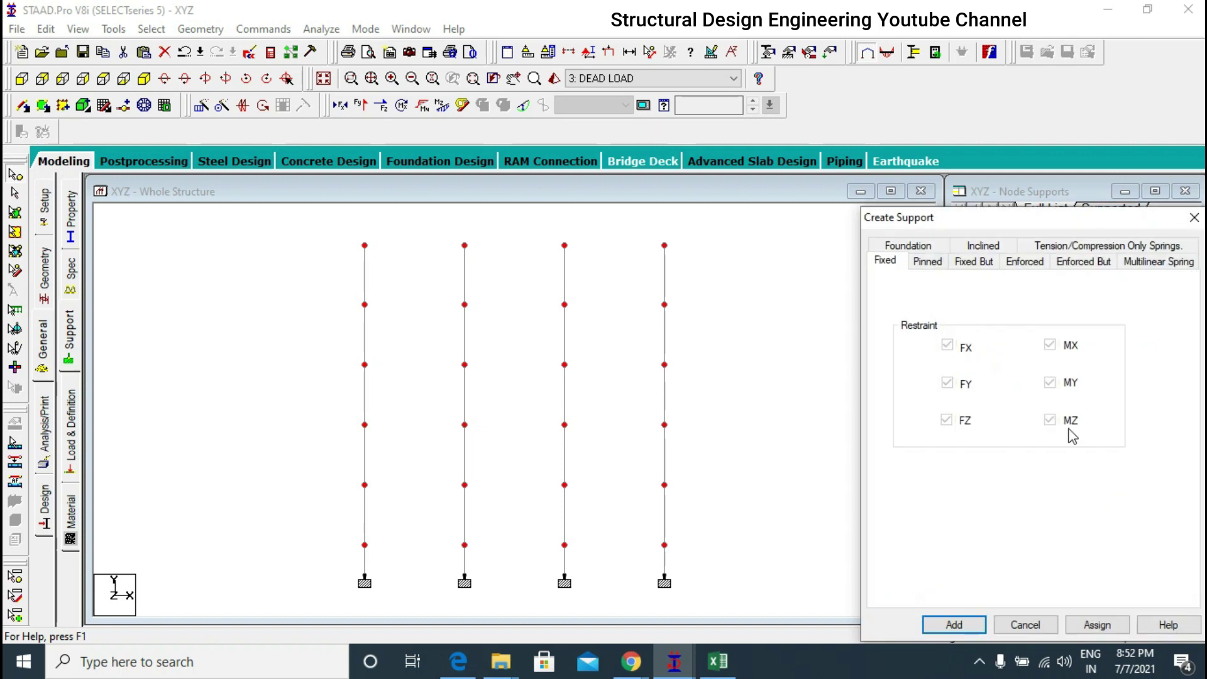
click(929, 263)
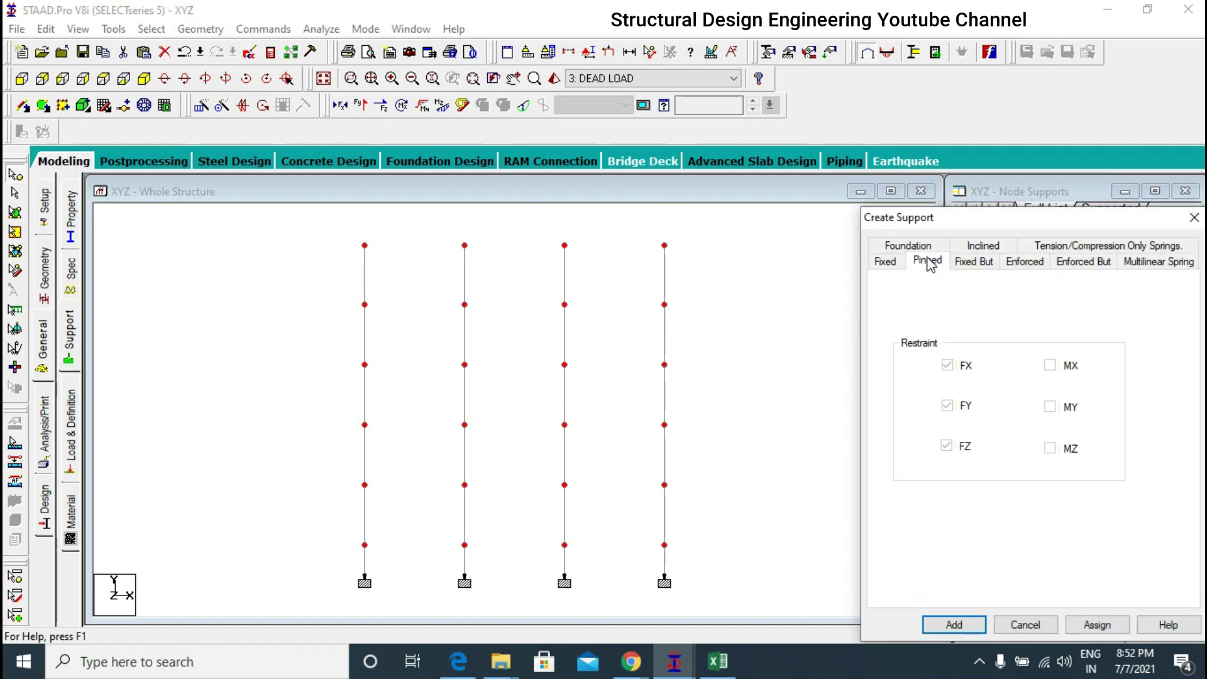
click(1104, 626)
click(1082, 470)
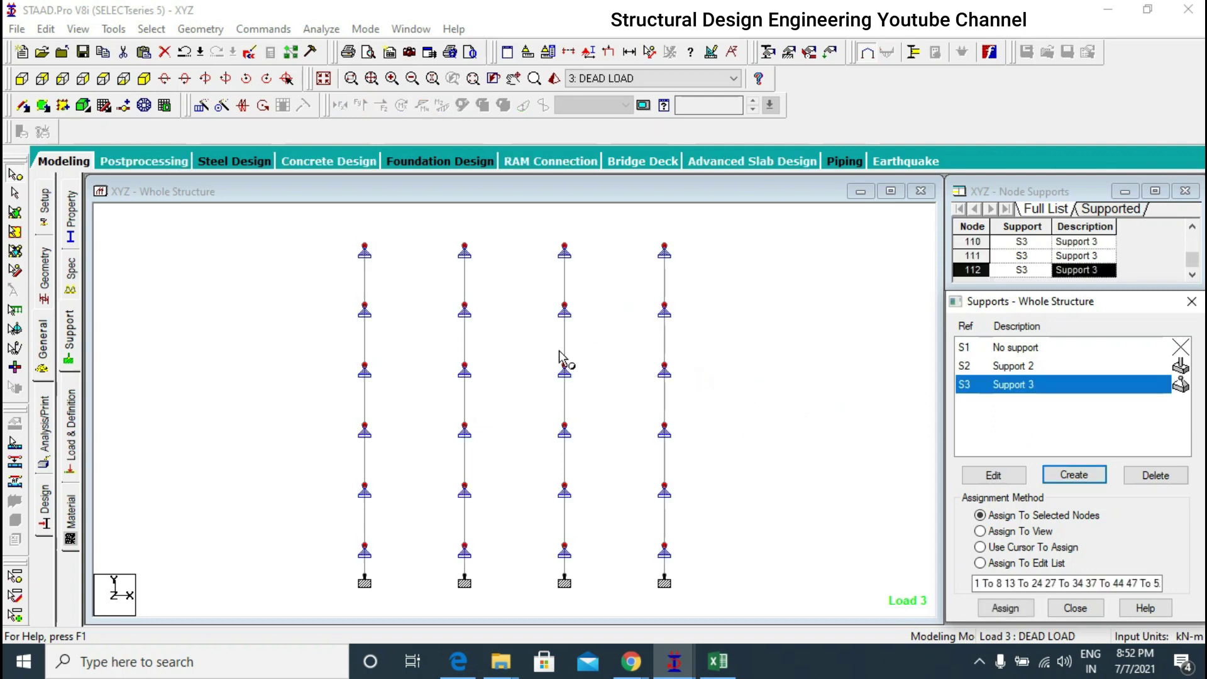
click(143, 78)
click(324, 79)
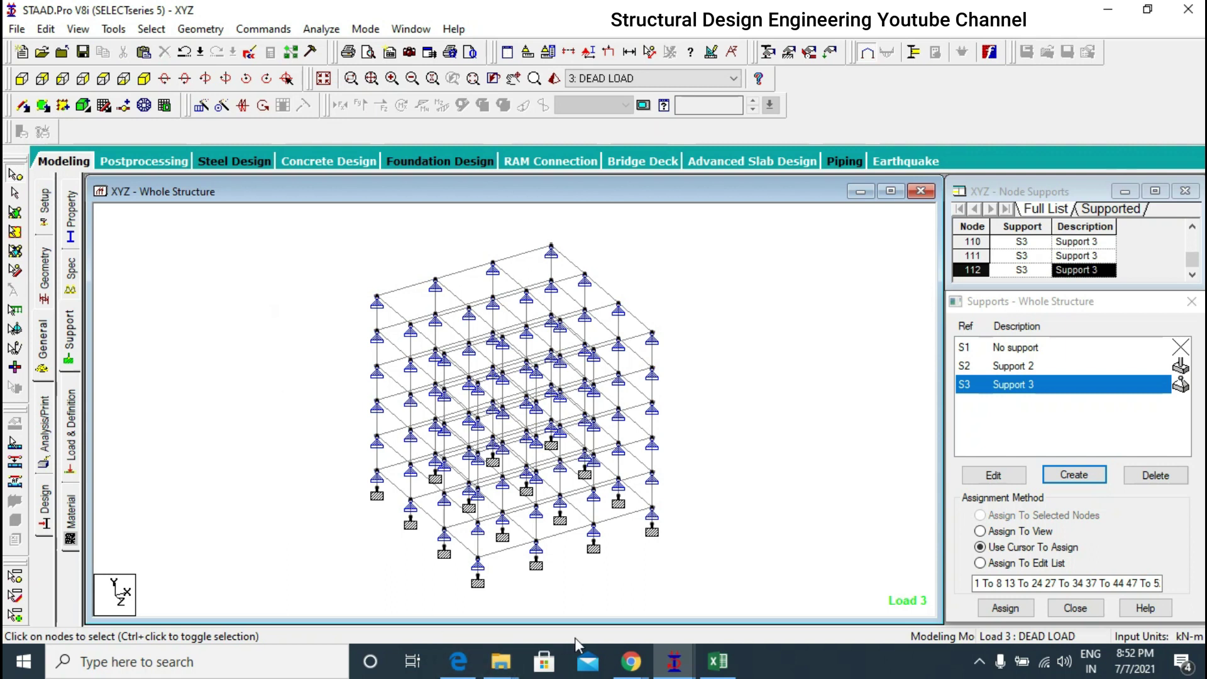
- Switch to the Meter Room model, open its input file in the STAAD Editor and examine the DEFINE 1893 LOAD block with its joint weights
mouse_move(674, 661)
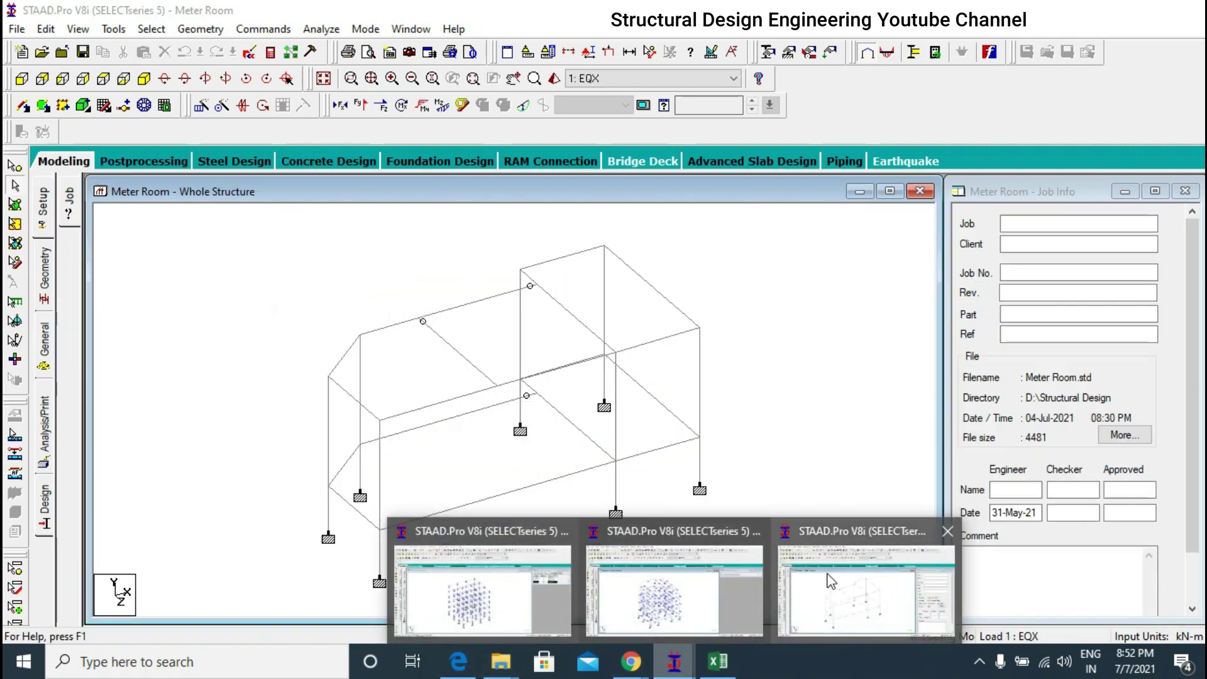
click(829, 580)
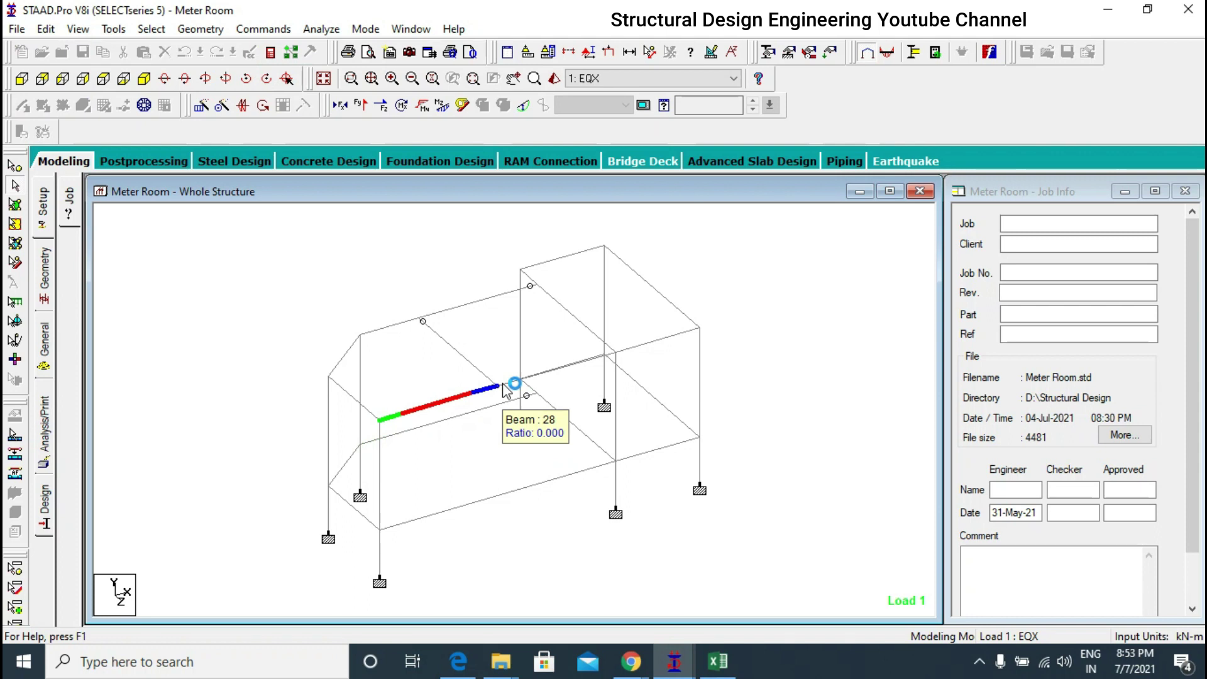
scroll(399, 371, down, 13)
scroll(385, 373, up, 6)
scroll(345, 369, down, 7)
scroll(304, 361, up, 2)
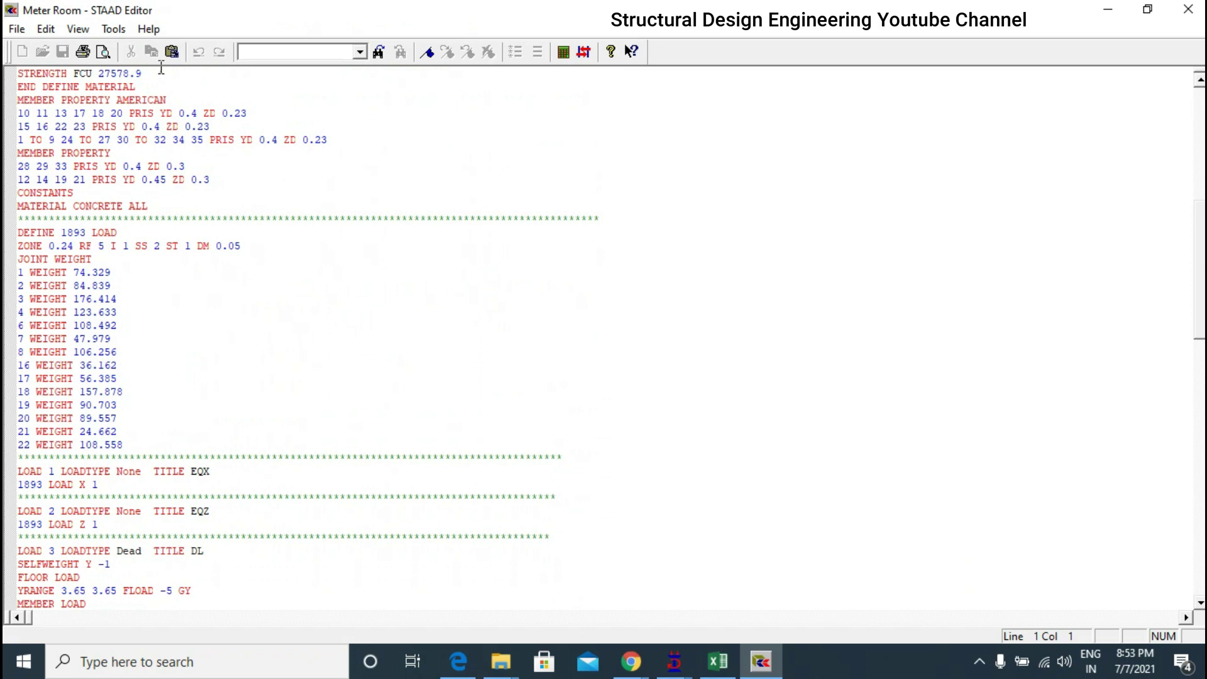
click(18, 231)
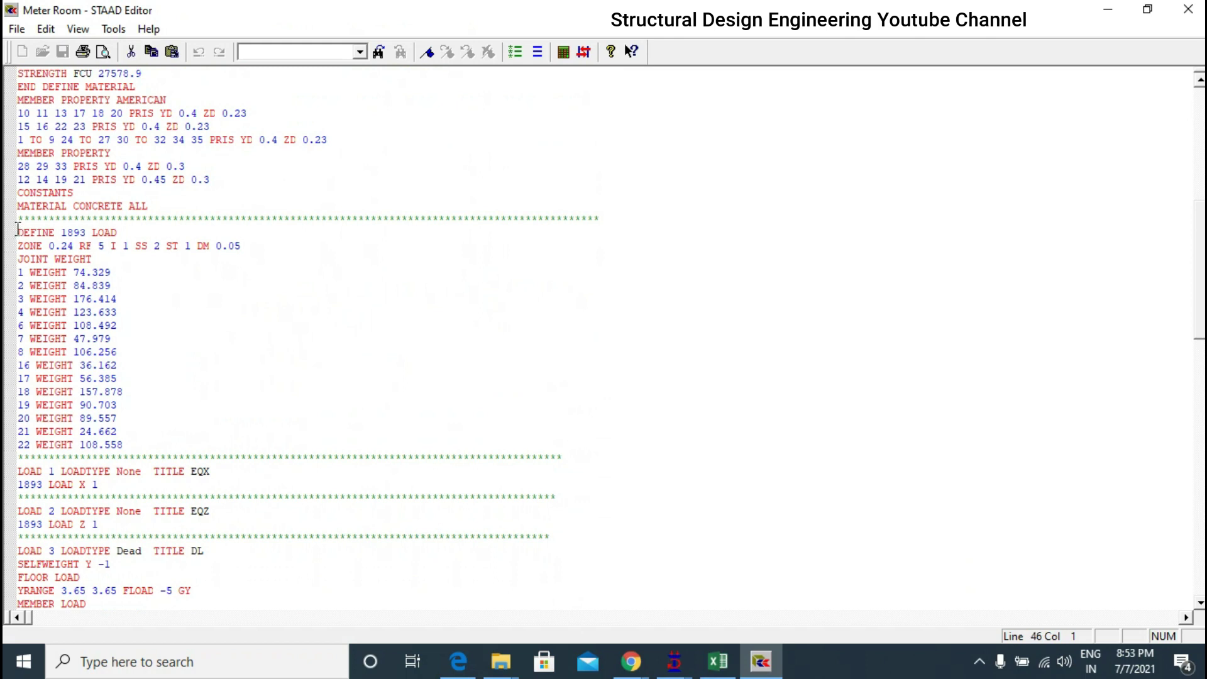
click(176, 270)
scroll(183, 258, up, 11)
scroll(186, 251, down, 12)
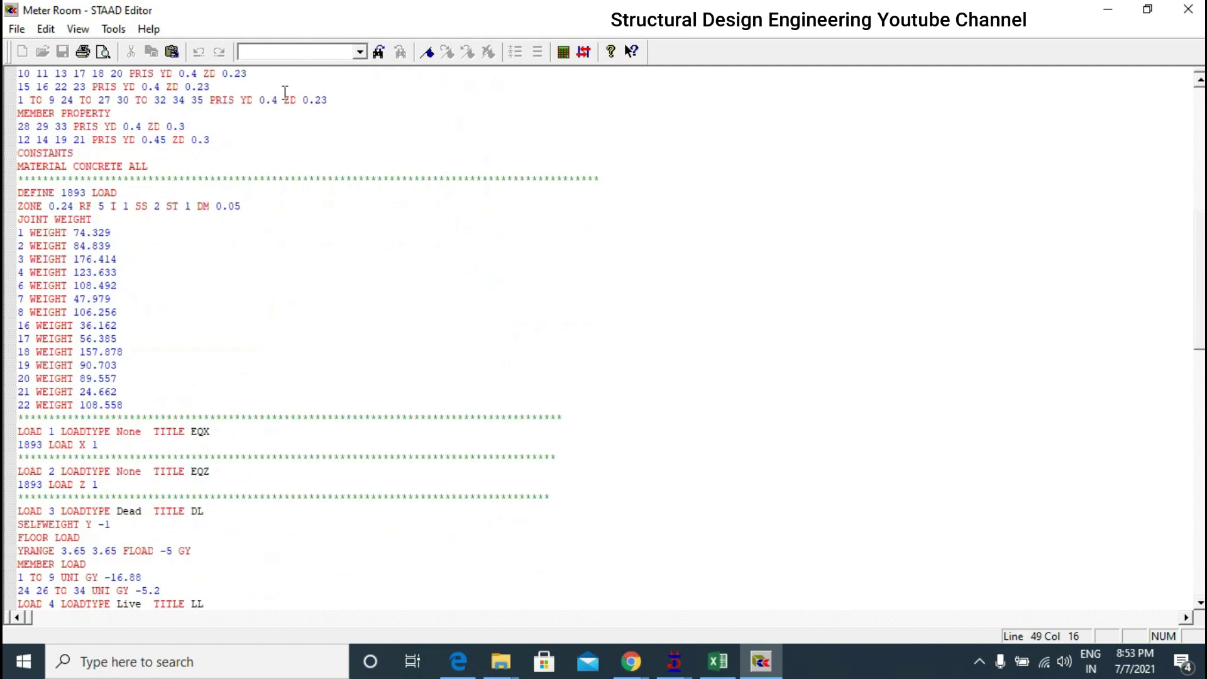
- Search the Meter Room input file for "Define" and step through the matches to the DEFINE 1893 LOAD block
text(Define)
key(Return)
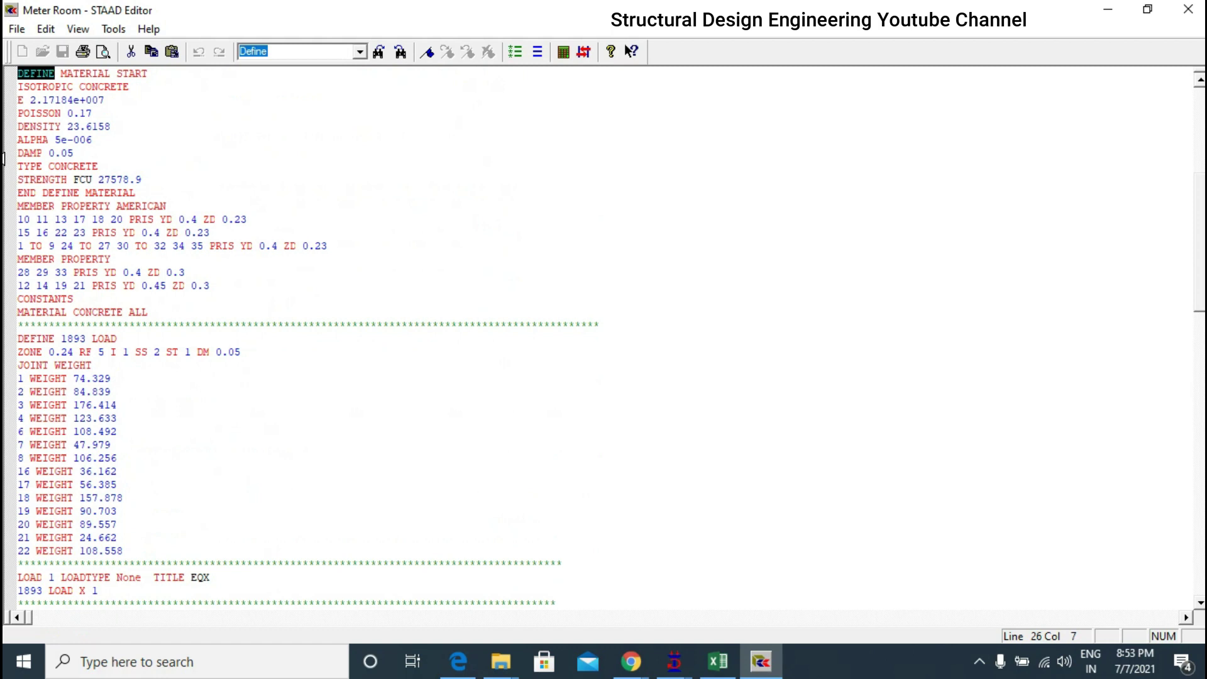
drag(17, 192, 104, 206)
click(175, 200)
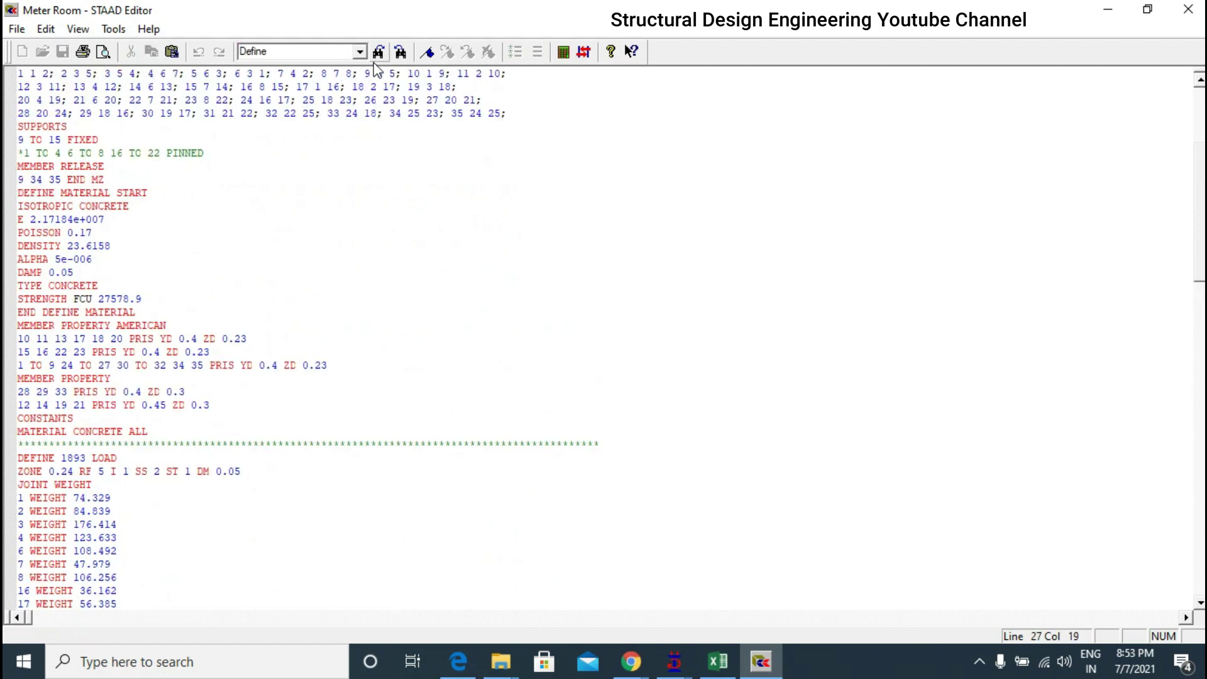
click(378, 53)
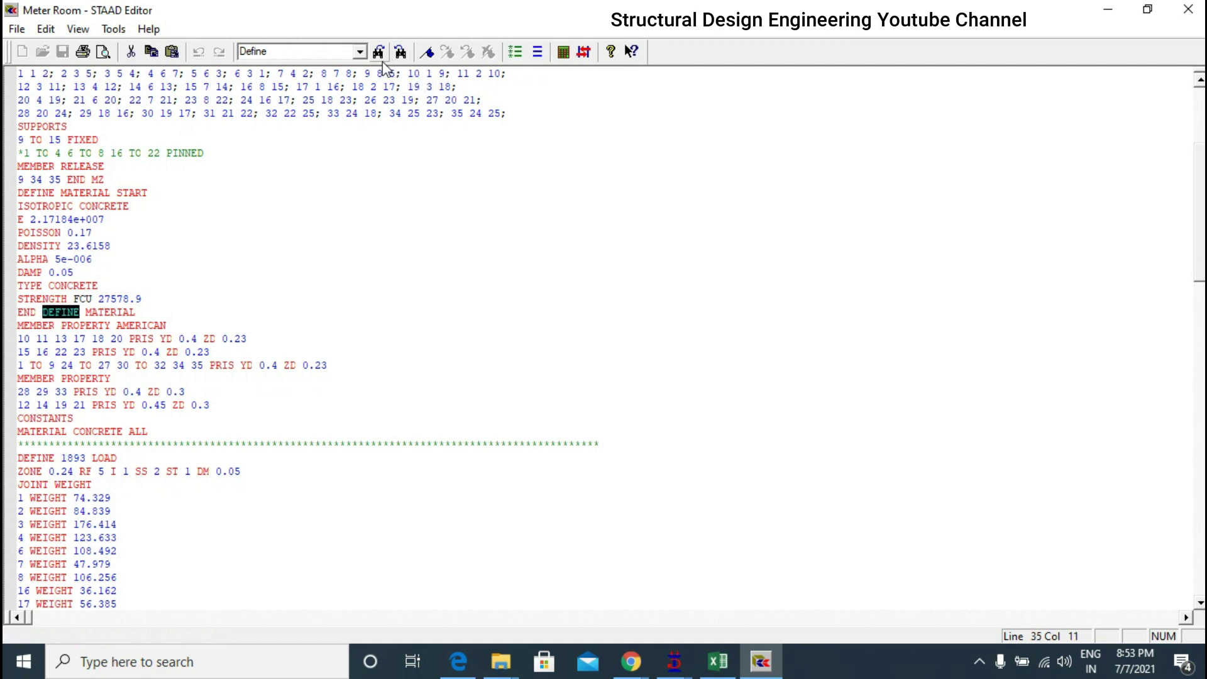
click(379, 53)
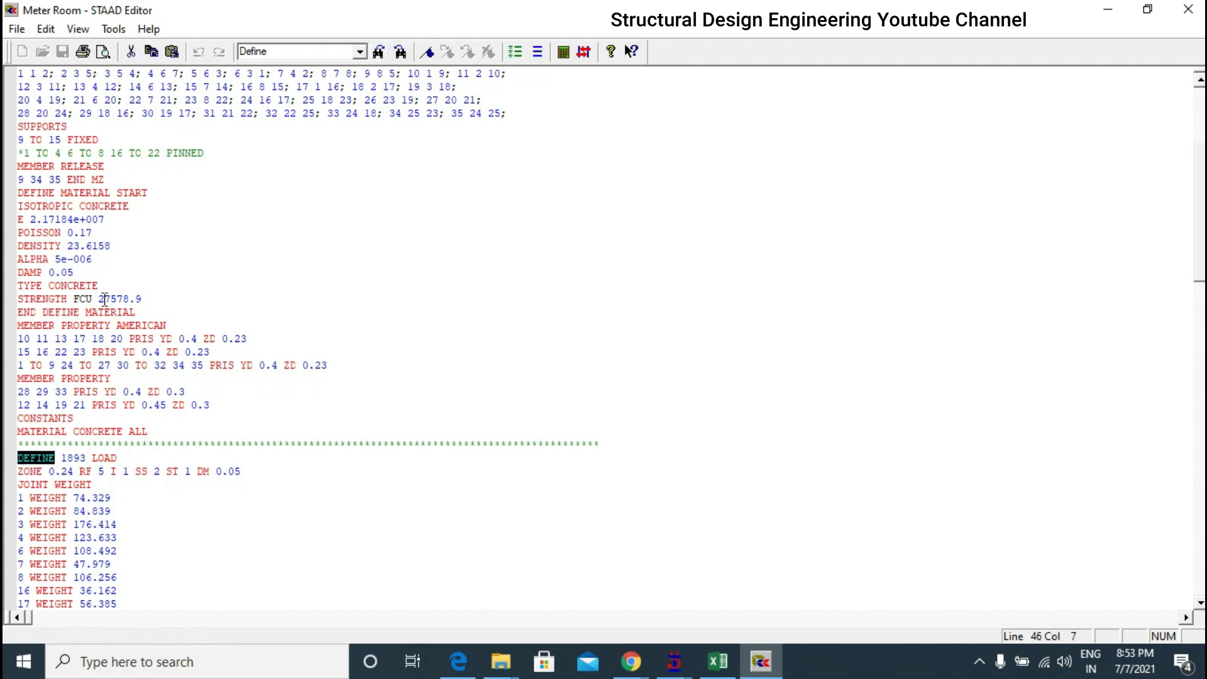
scroll(70, 405, down, 5)
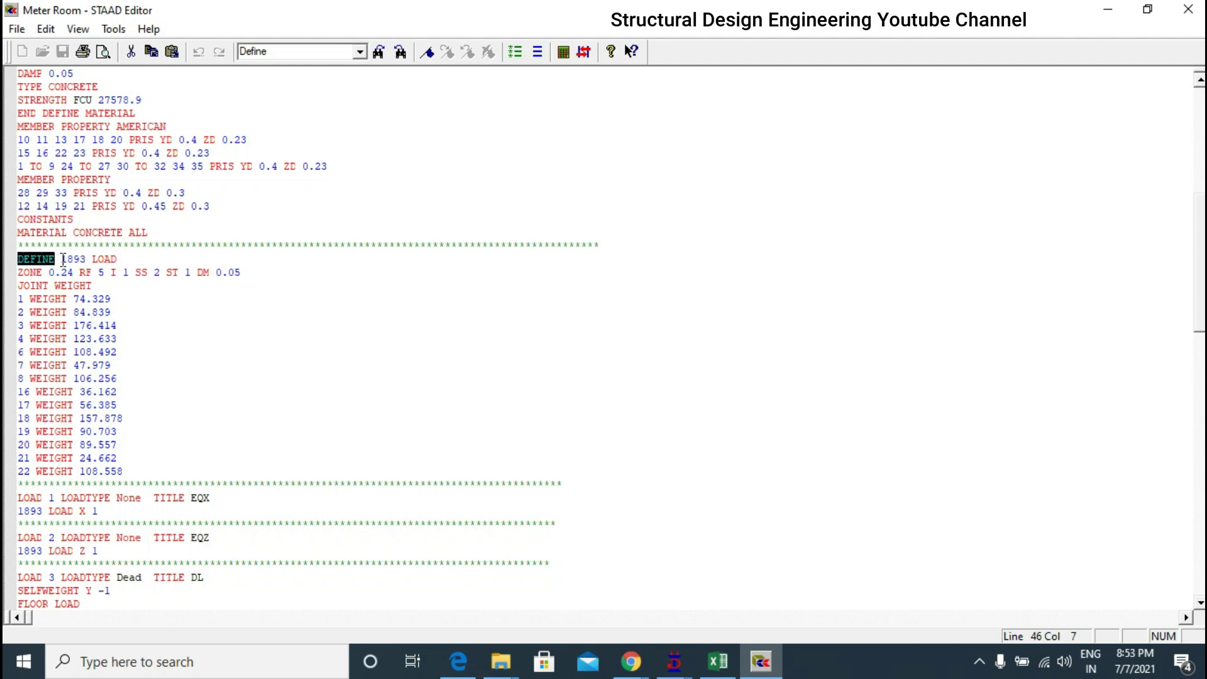
click(64, 258)
drag(64, 259, 86, 259)
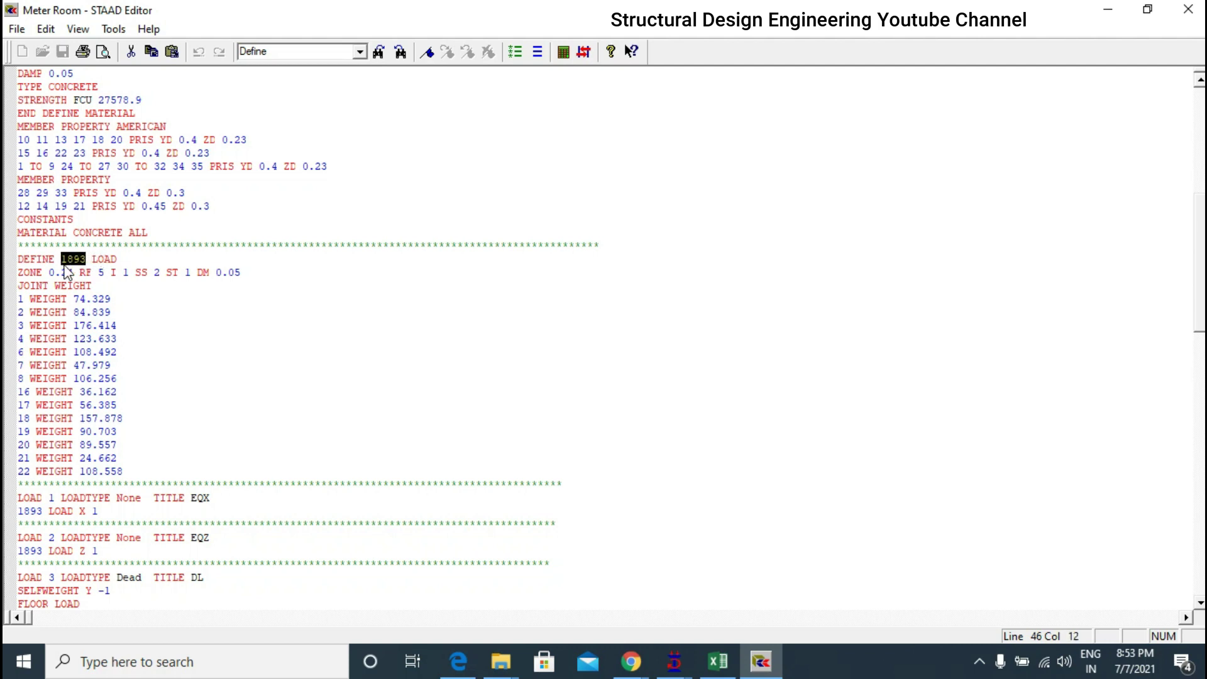
scroll(119, 183, down, 4)
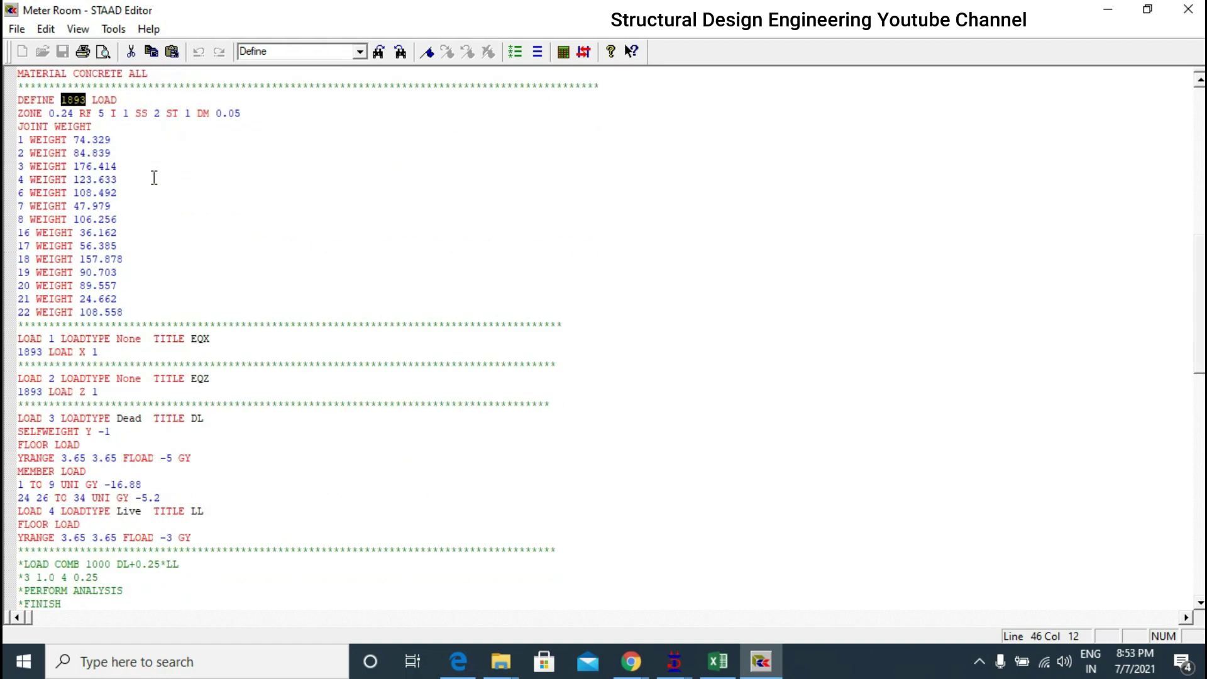
- Copy the seismic text from DEFINE 1893 LOAD through load case 2 EQZ, ending with the line 1893 LOAD Z 1
scroll(153, 178, up, 2)
drag(20, 178, 304, 477)
right_click(55, 269)
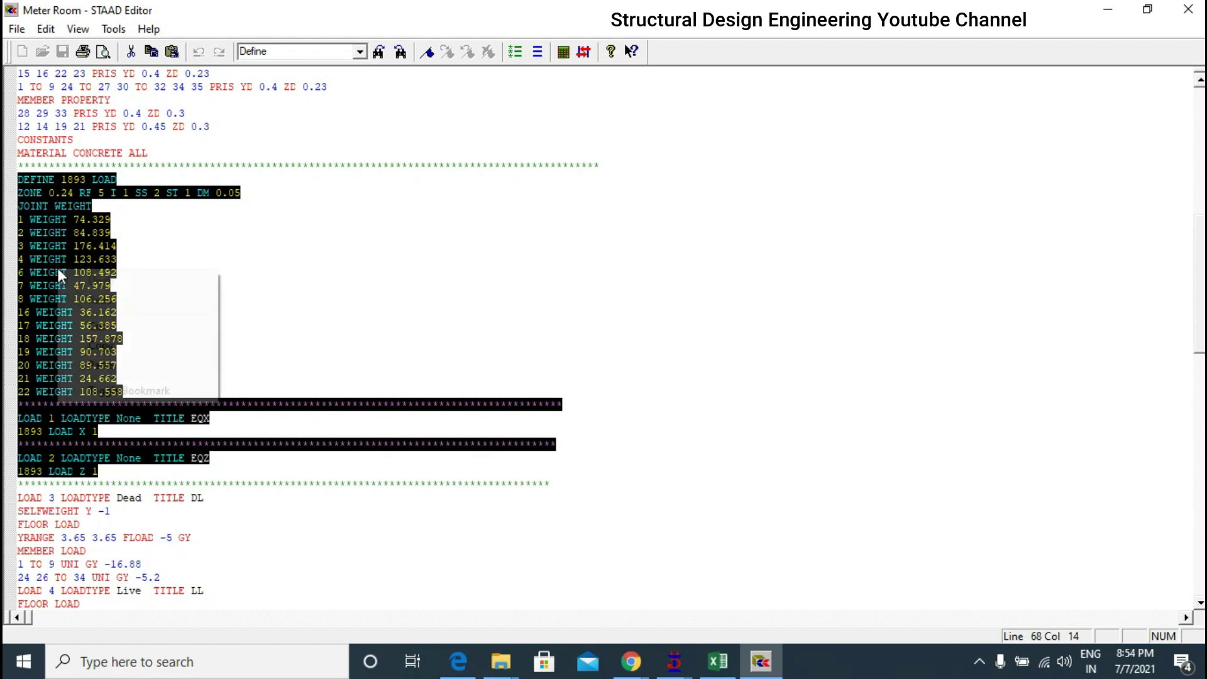
click(130, 345)
click(193, 290)
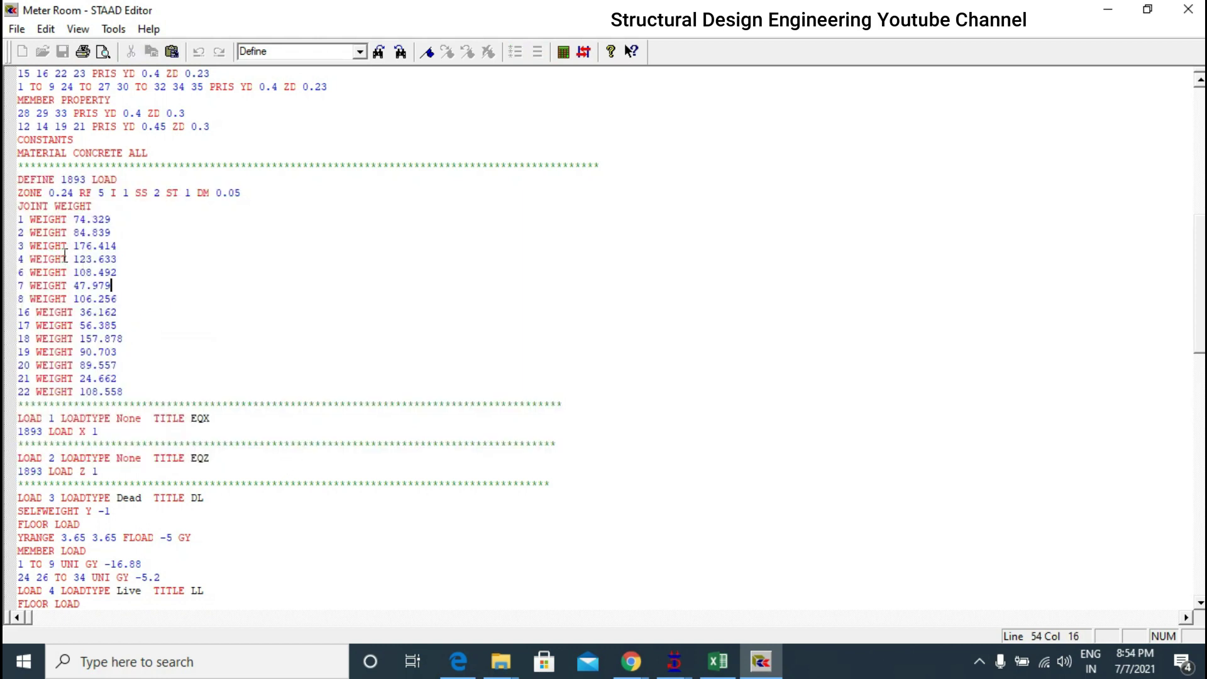
drag(9, 186, 232, 469)
right_click(78, 302)
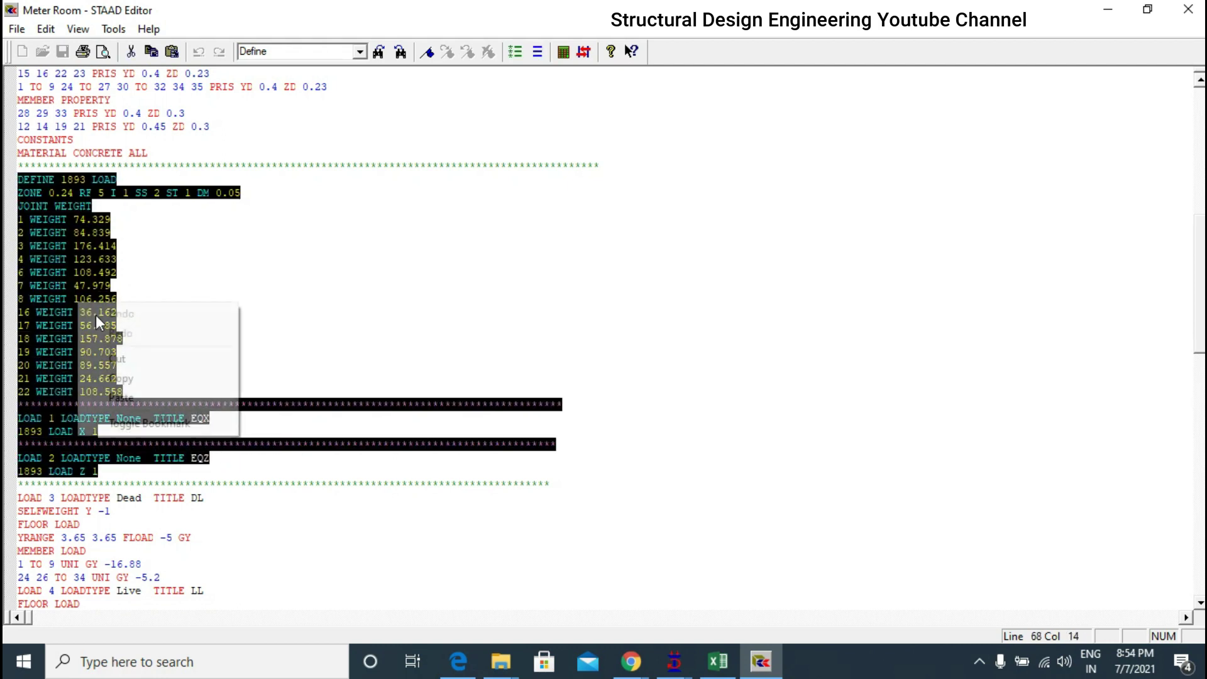
click(138, 378)
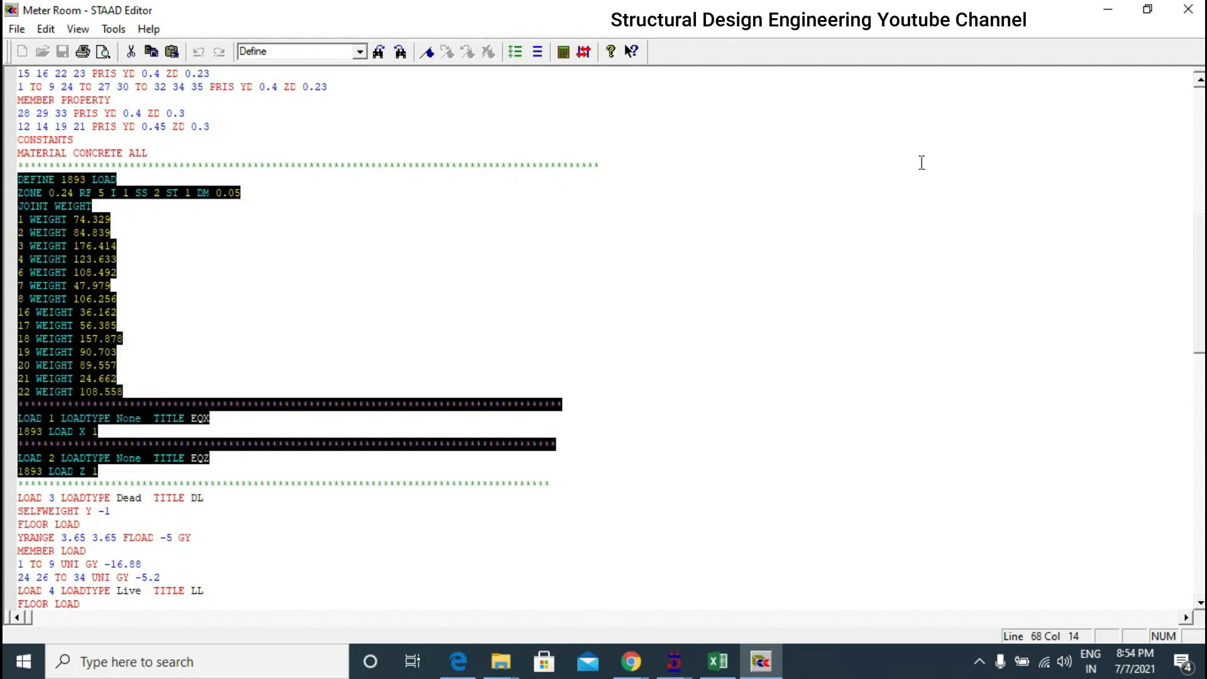
- Close the Meter Room input file, switch to the XYZ model, and save its changes so its input file opens in the STAAD Editor
click(1108, 9)
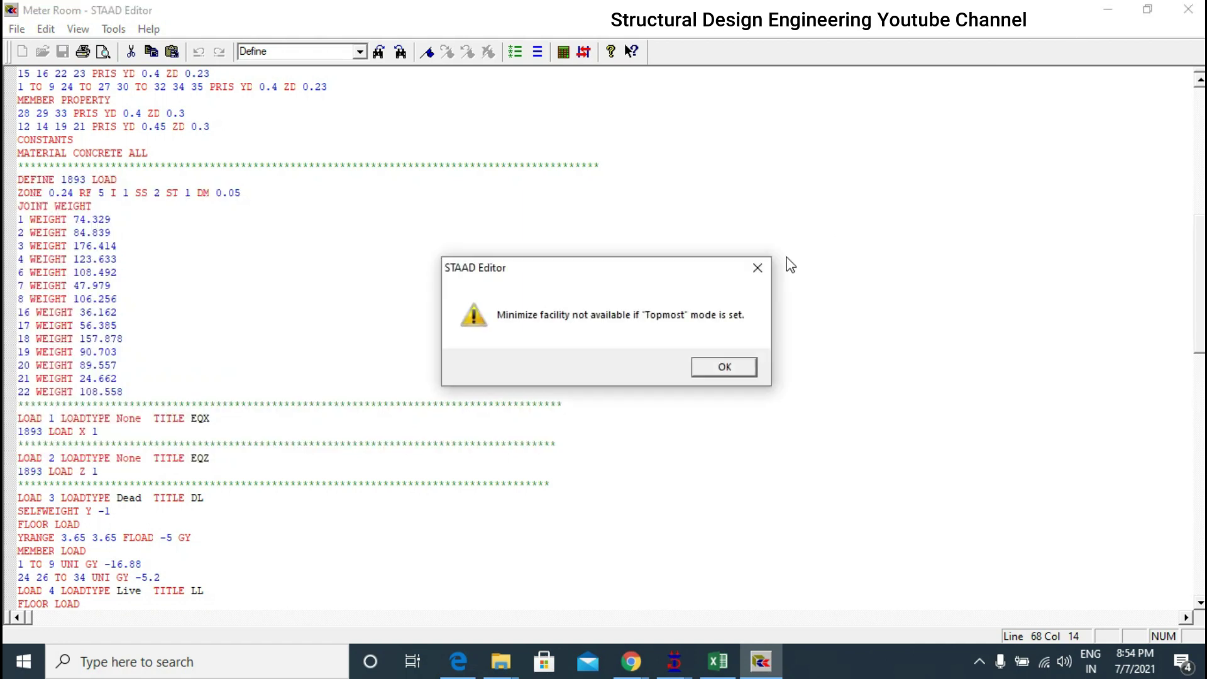
click(757, 267)
click(1188, 9)
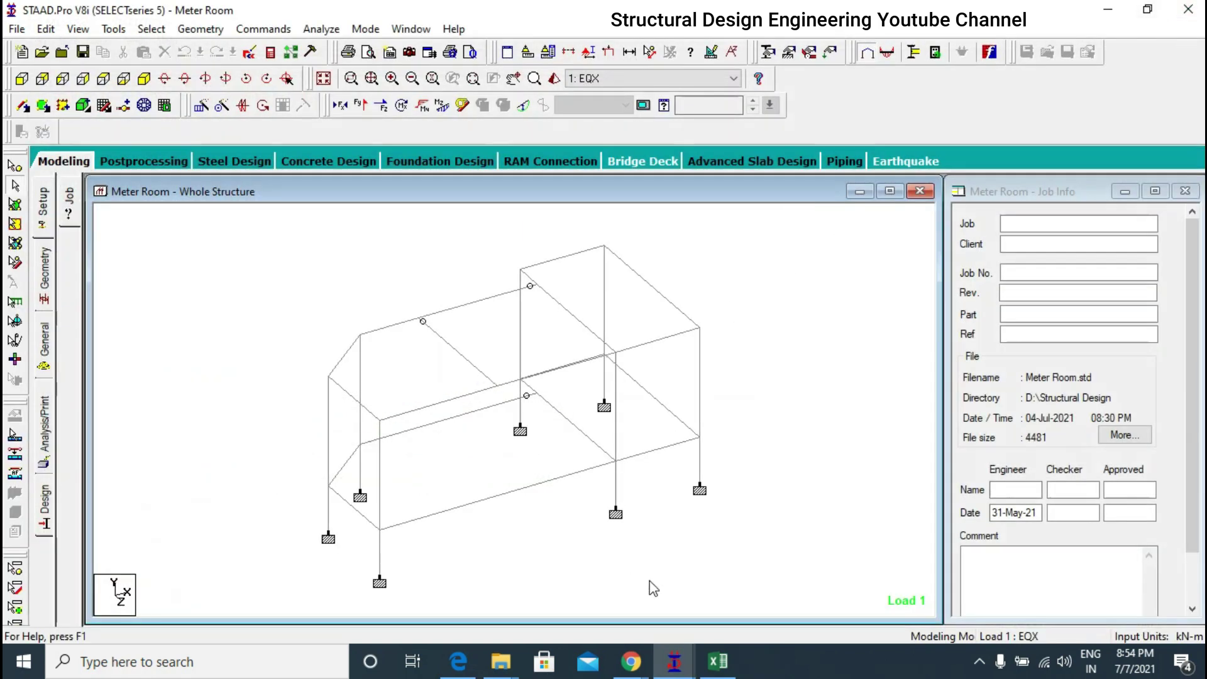
click(673, 661)
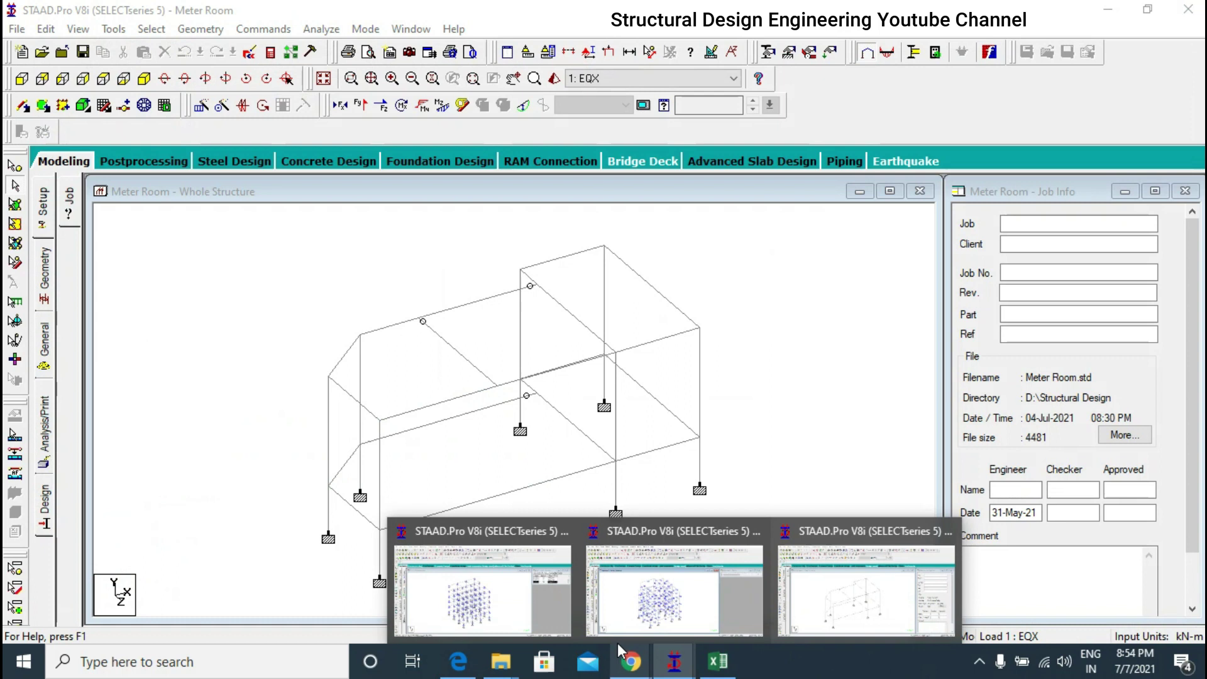
click(542, 596)
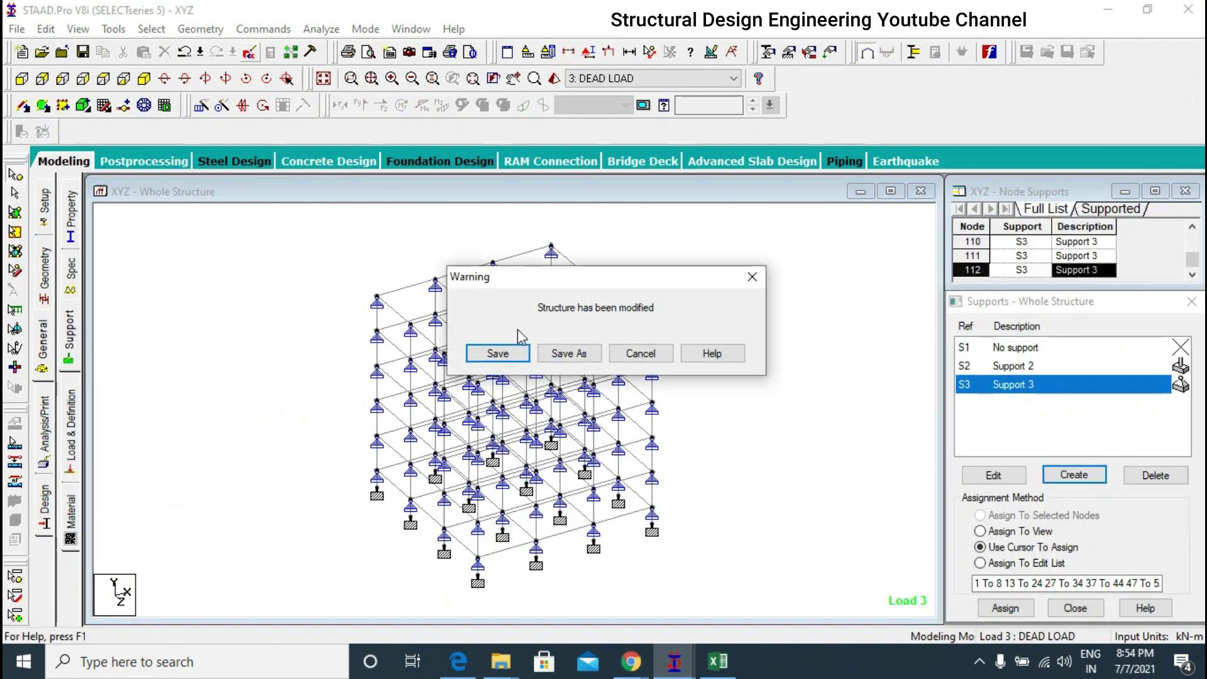
click(498, 353)
- Paste the copied 1893 seismic definition and EQX/EQZ load cases on a new line after the asterisk line below SUPPORTS
scroll(258, 382, down, 20)
scroll(257, 382, down, 5)
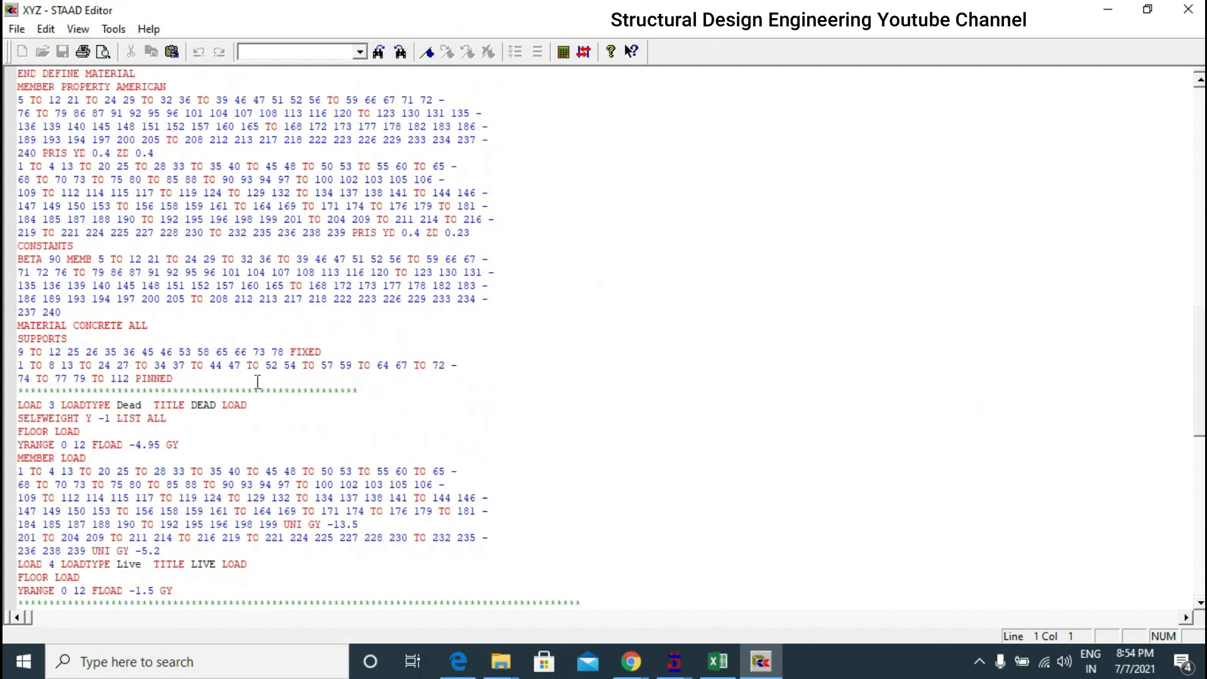
click(372, 386)
key(Return)
key(ctrl+v)
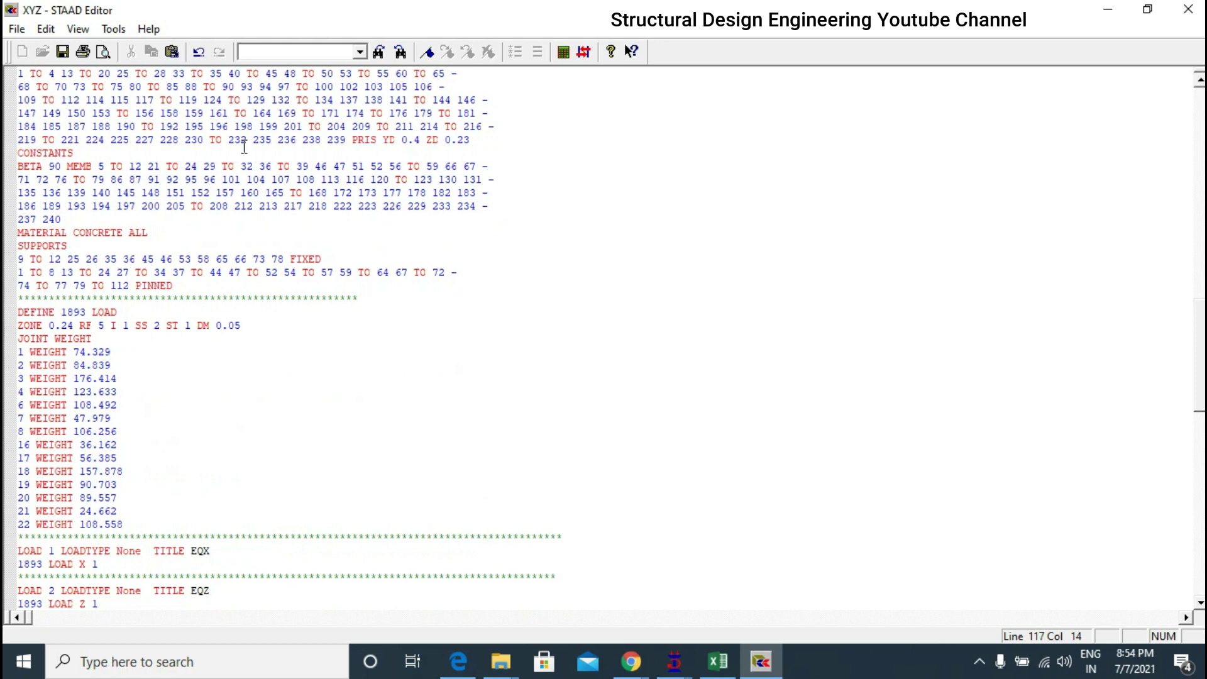
- Comment out the pasted block from DEFINE 1893 LOAD to 1893 LOAD Z 1, above the DEAD LOAD case
scroll(175, 417, down, 4)
drag(179, 457, 251, 457)
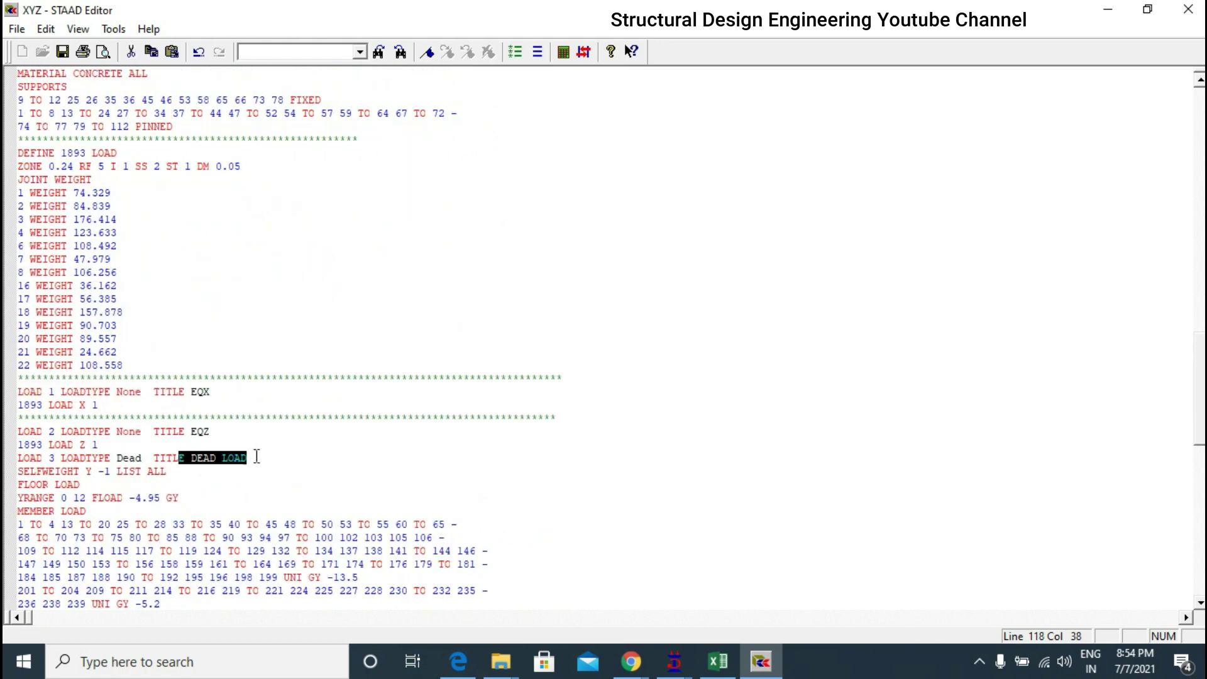
drag(20, 457, 197, 462)
click(182, 443)
drag(54, 380, 7, 154)
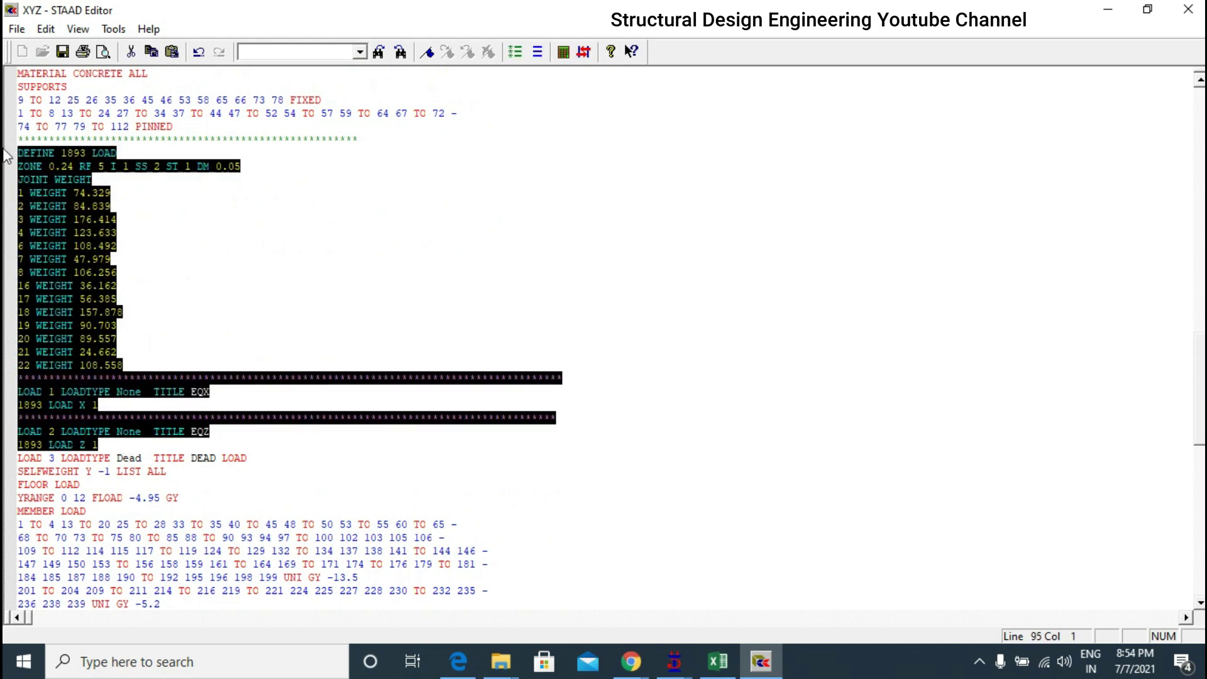
click(518, 60)
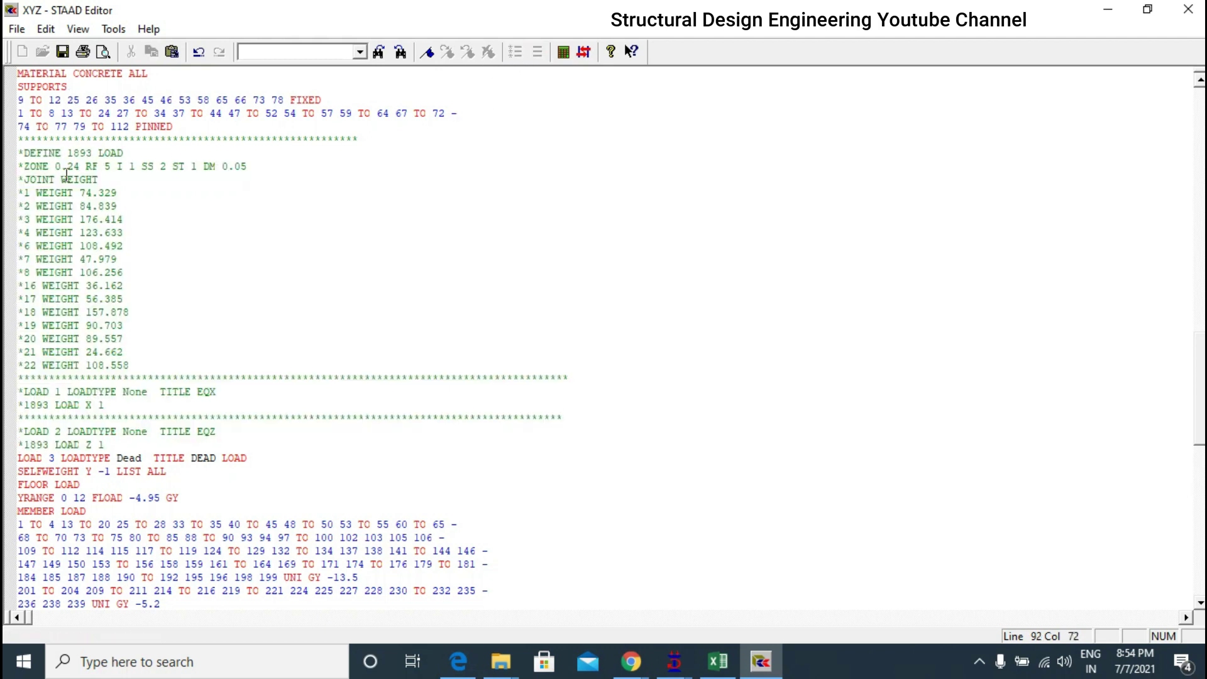
- Review the commented seismic block, the PINNED support line, the load combinations and the concrete design commands in the XYZ input file
drag(42, 147, 224, 427)
click(353, 432)
click(137, 153)
double_click(154, 127)
click(199, 127)
drag(199, 127, 19, 130)
click(21, 141)
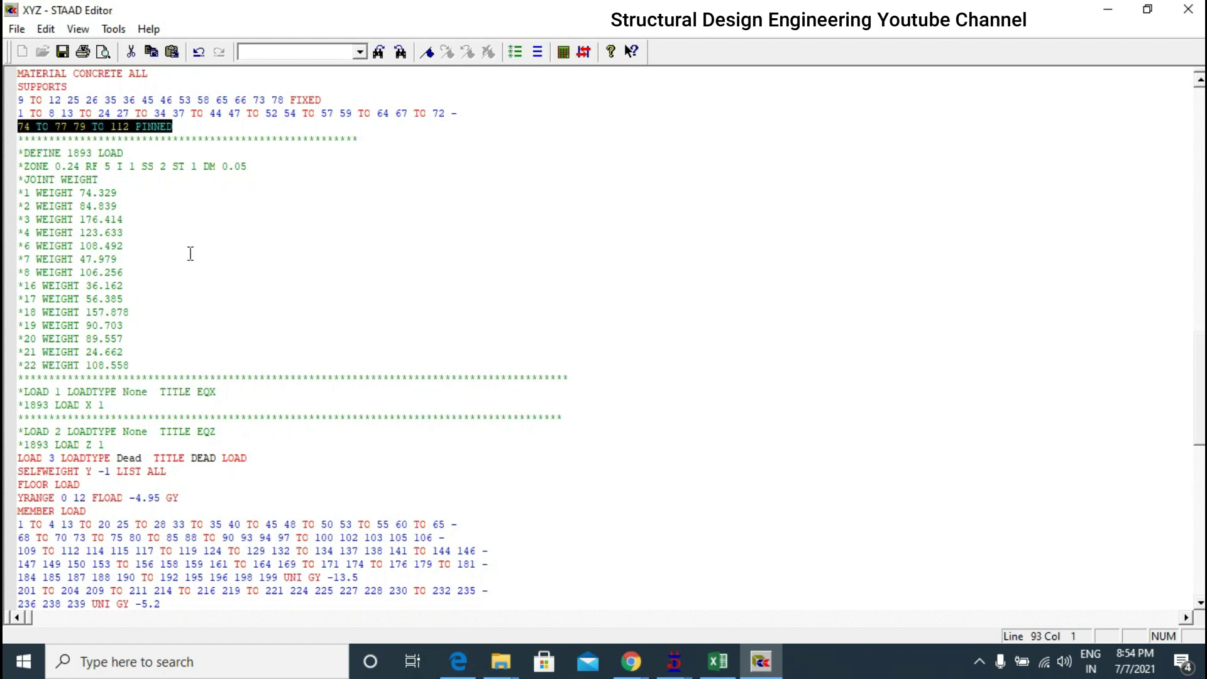
scroll(182, 279, down, 3)
scroll(183, 280, down, 1)
scroll(179, 264, down, 4)
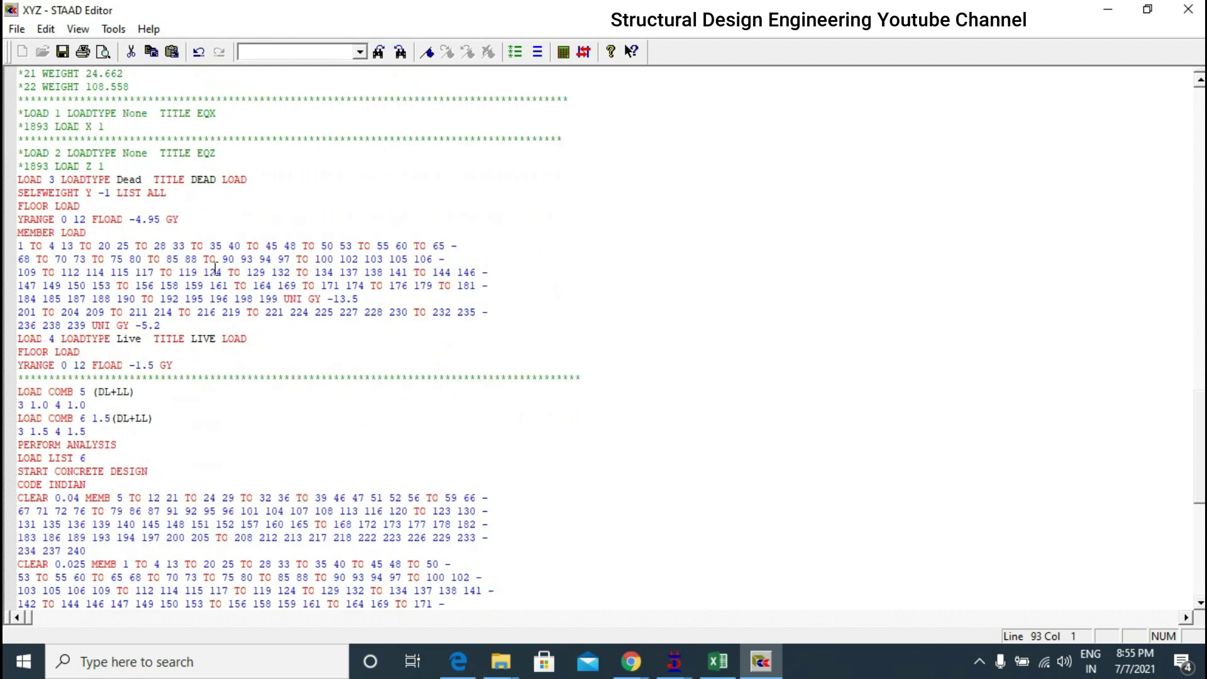
scroll(175, 242, down, 7)
scroll(414, 153, up, 7)
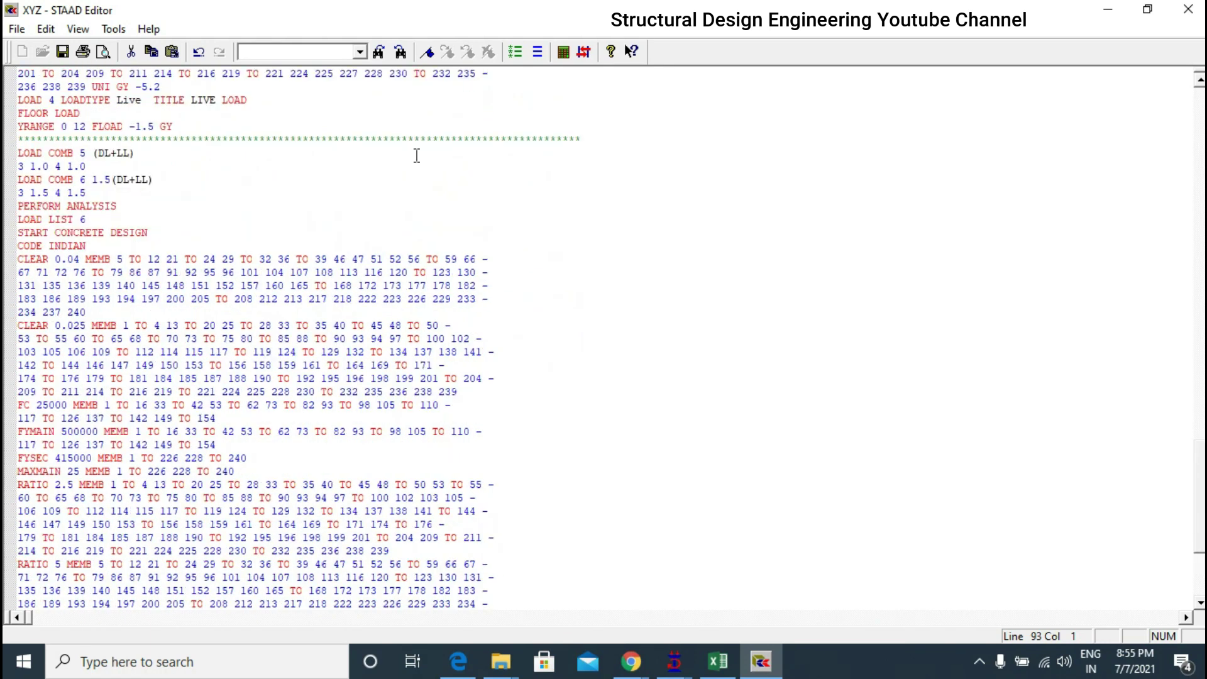
- Close the XYZ input file, switch to the Meter Room model and open its input file in the STAAD Editor
click(1120, 9)
key(Return)
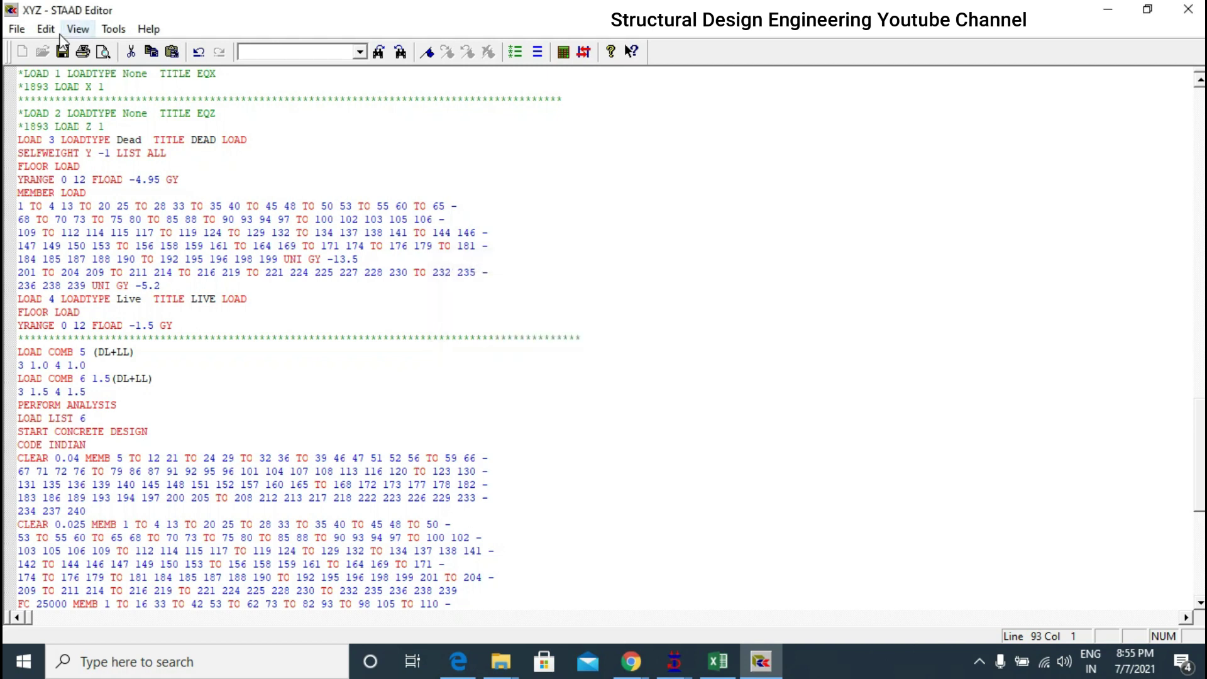
key(alt+F4)
mouse_move(678, 658)
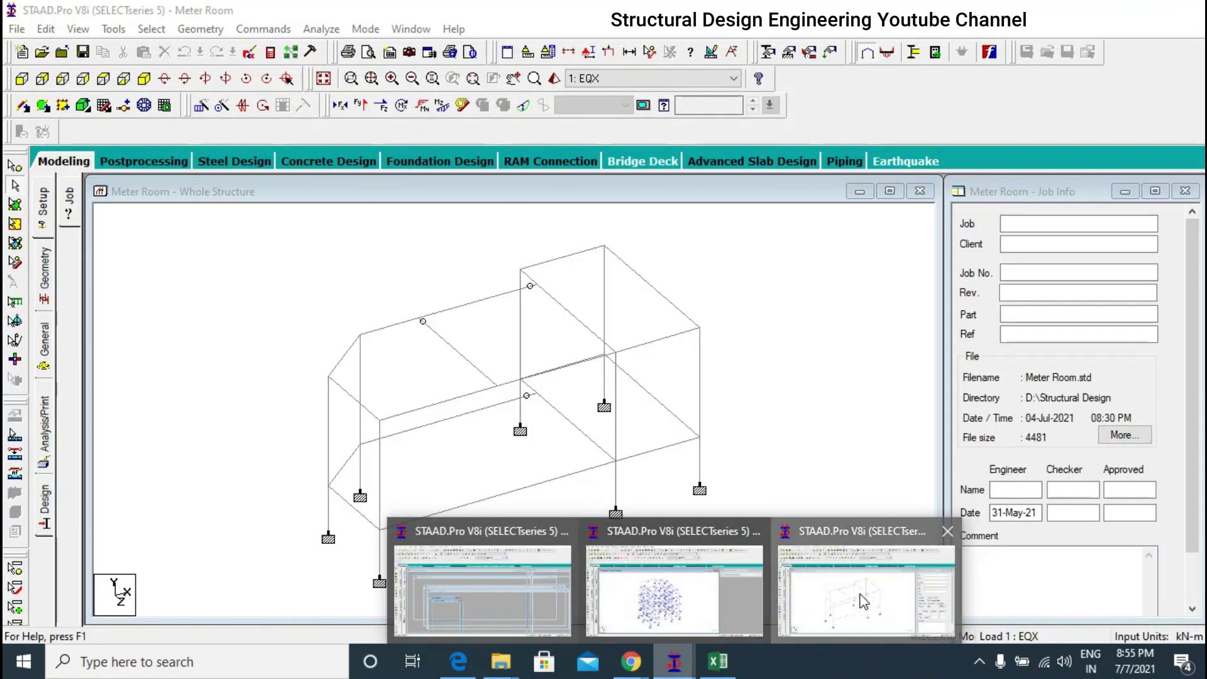
click(861, 597)
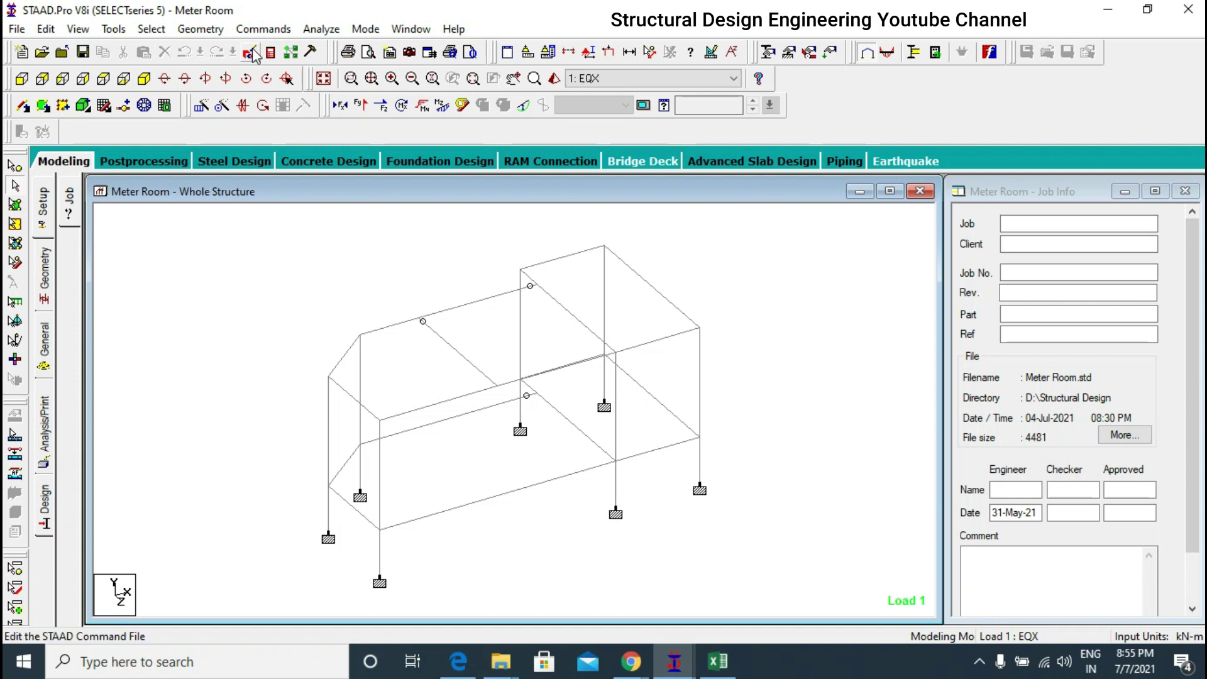
click(253, 57)
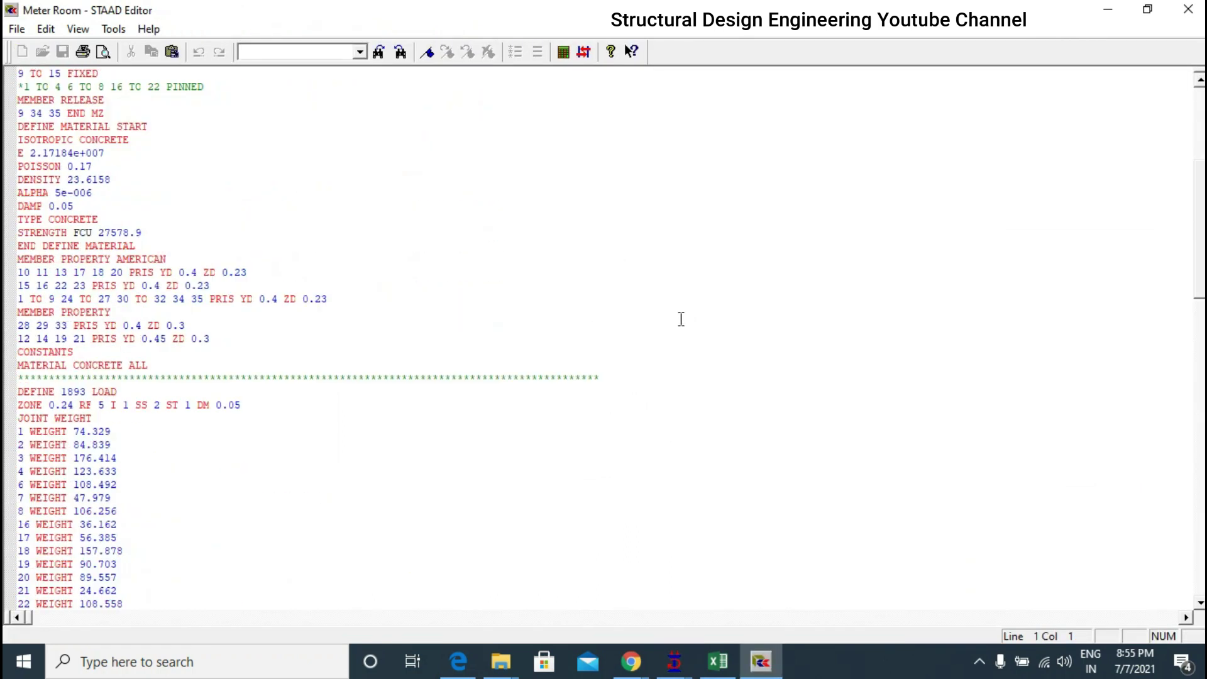
- Look through the Meter Room input file and search for "load comb" to locate its load combination definitions
scroll(1141, 251, down, 4)
scroll(610, 340, down, 20)
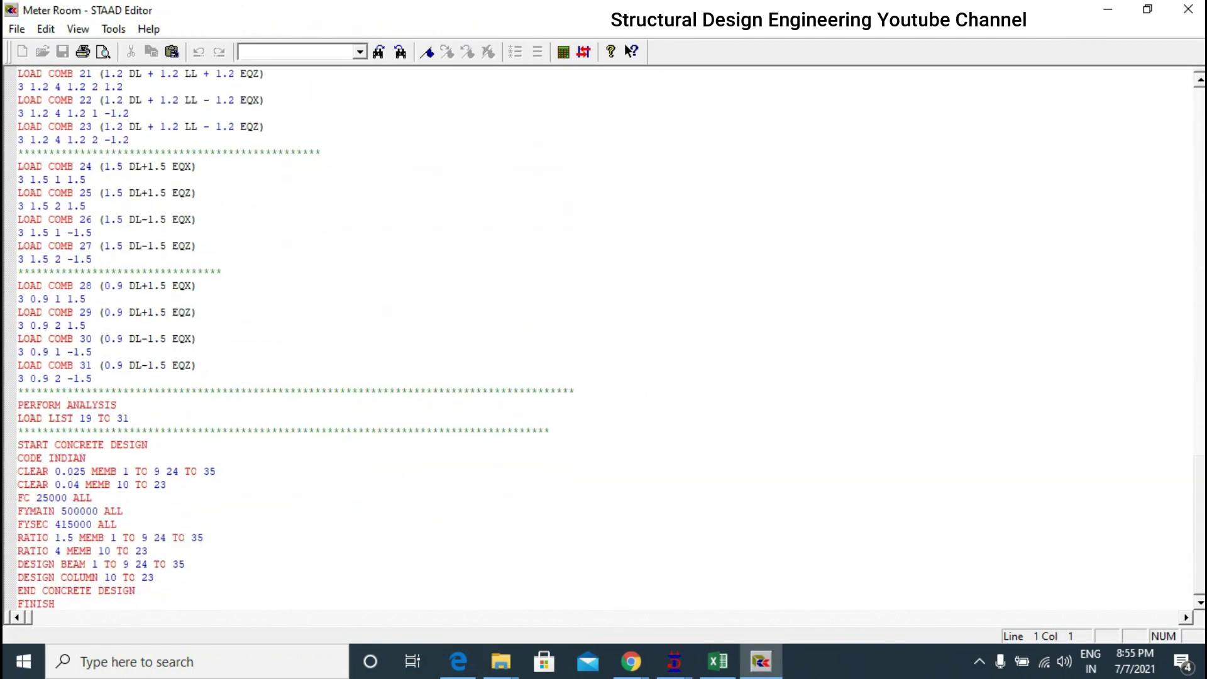
scroll(176, 395, up, 13)
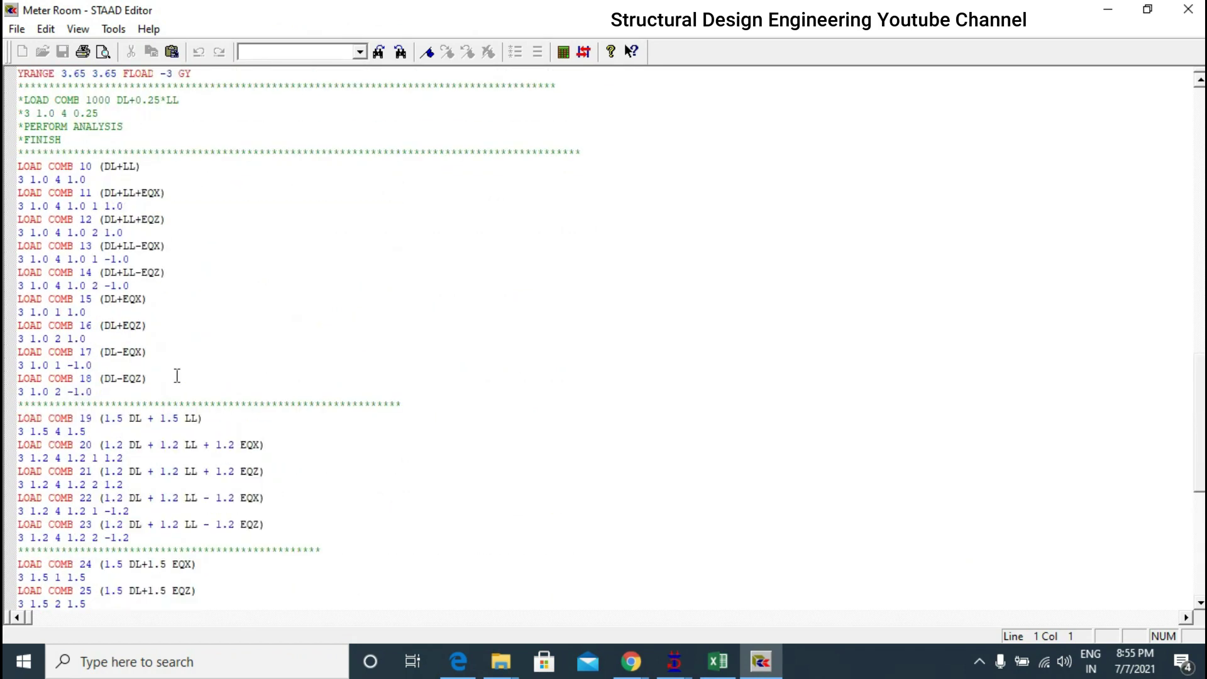
drag(20, 219, 82, 223)
click(179, 233)
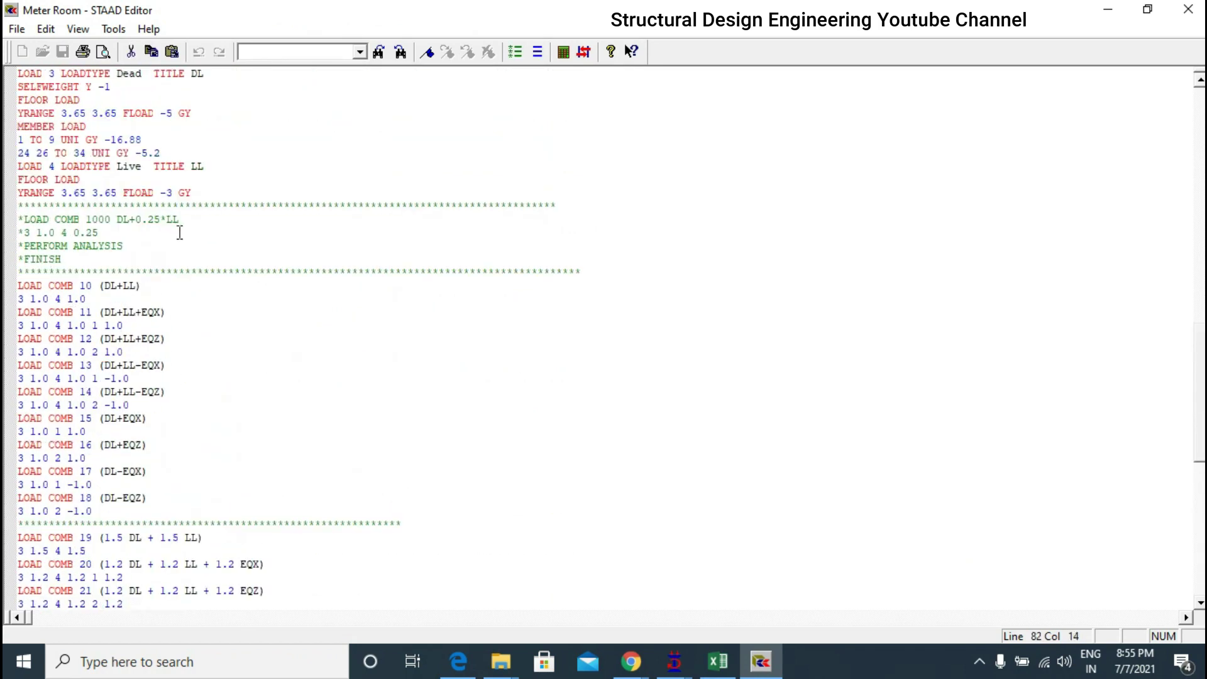
scroll(409, 107, up, 9)
click(314, 52)
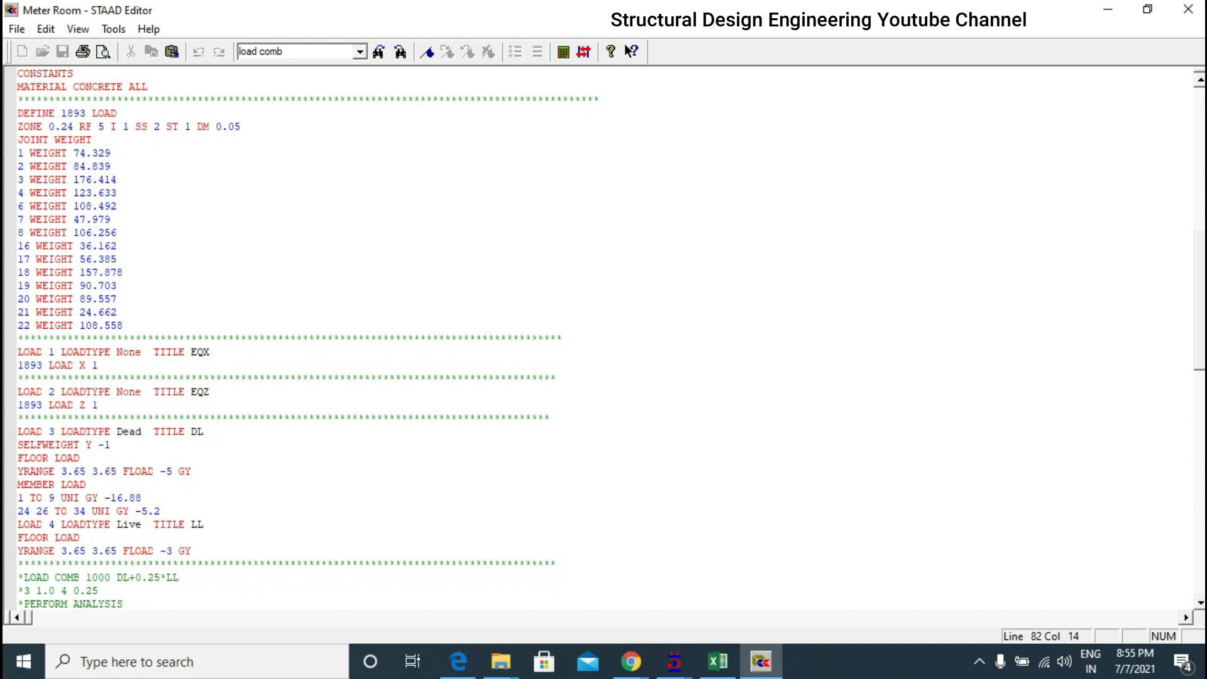
key(Return)
scroll(93, 155, up, 6)
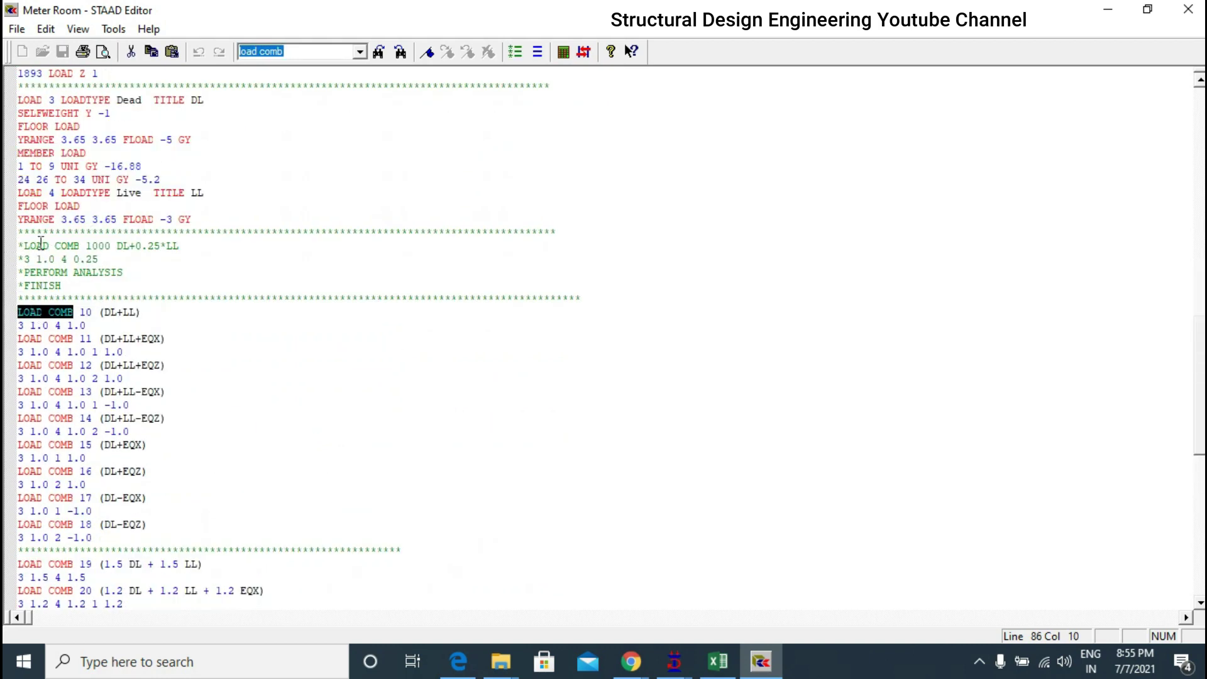
- Examine the commented LOAD COMB 1000 block and the load combinations from LOAD COMB 10 onward in the Meter Room input file
drag(23, 245, 193, 273)
click(189, 274)
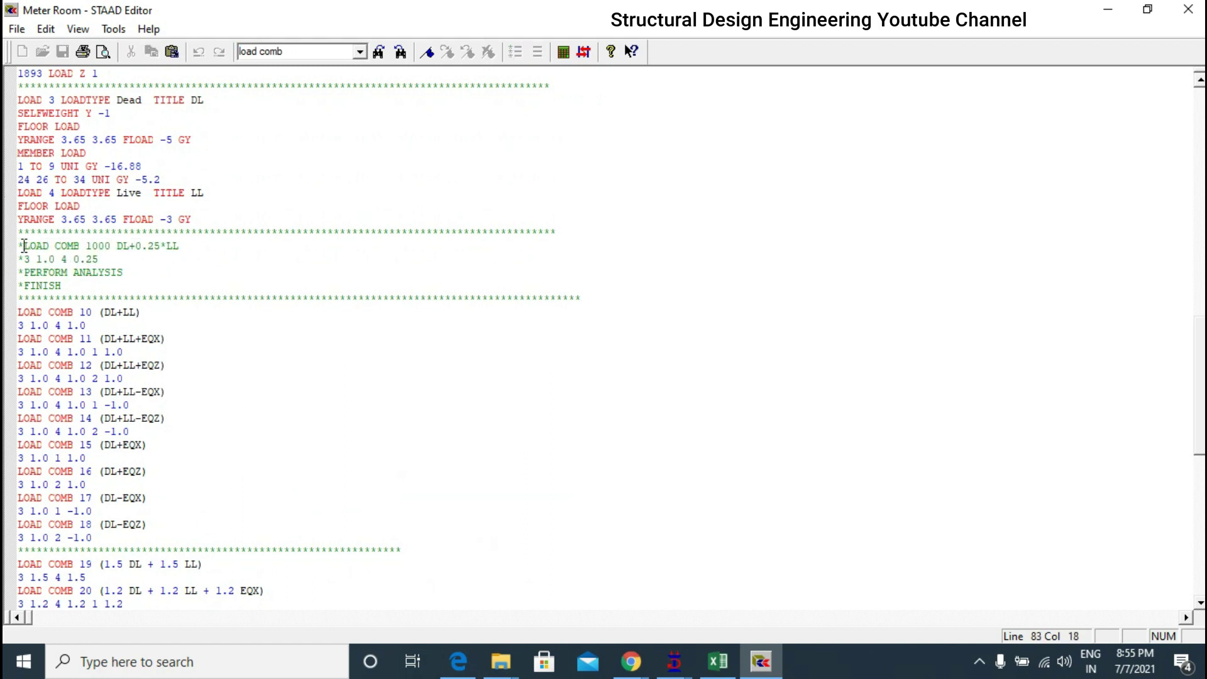
drag(24, 245, 101, 258)
click(115, 324)
scroll(40, 220, down, 4)
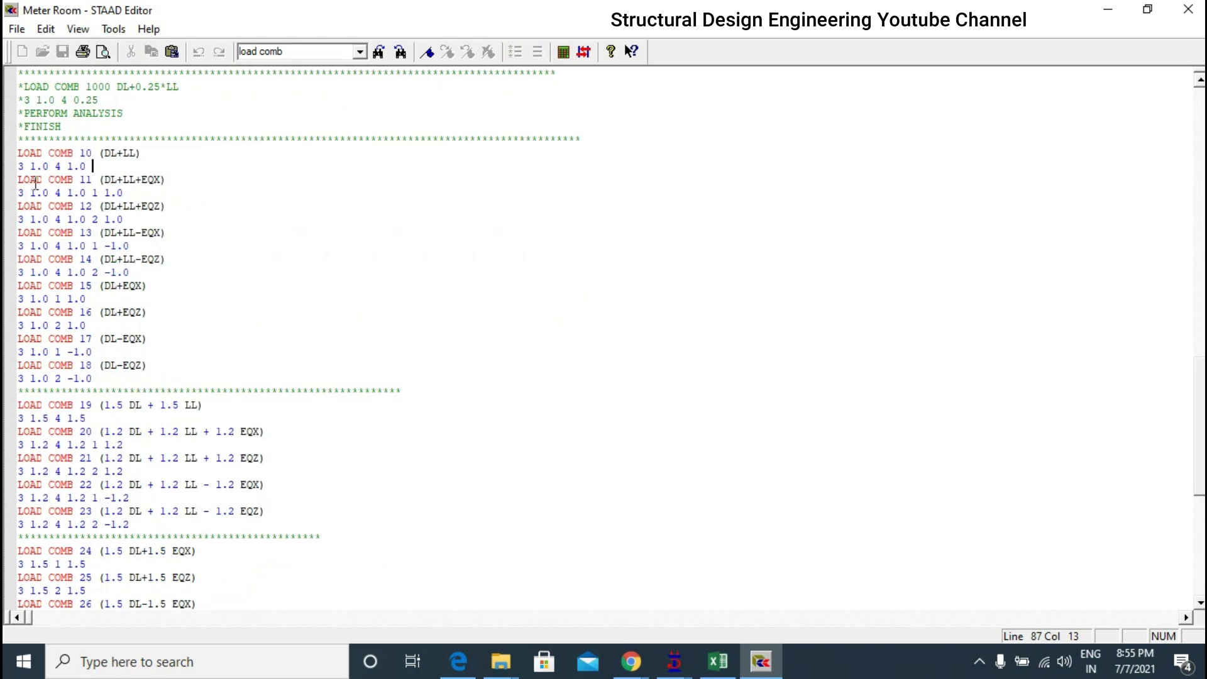
drag(35, 183, 191, 467)
scroll(223, 369, up, 3)
click(224, 366)
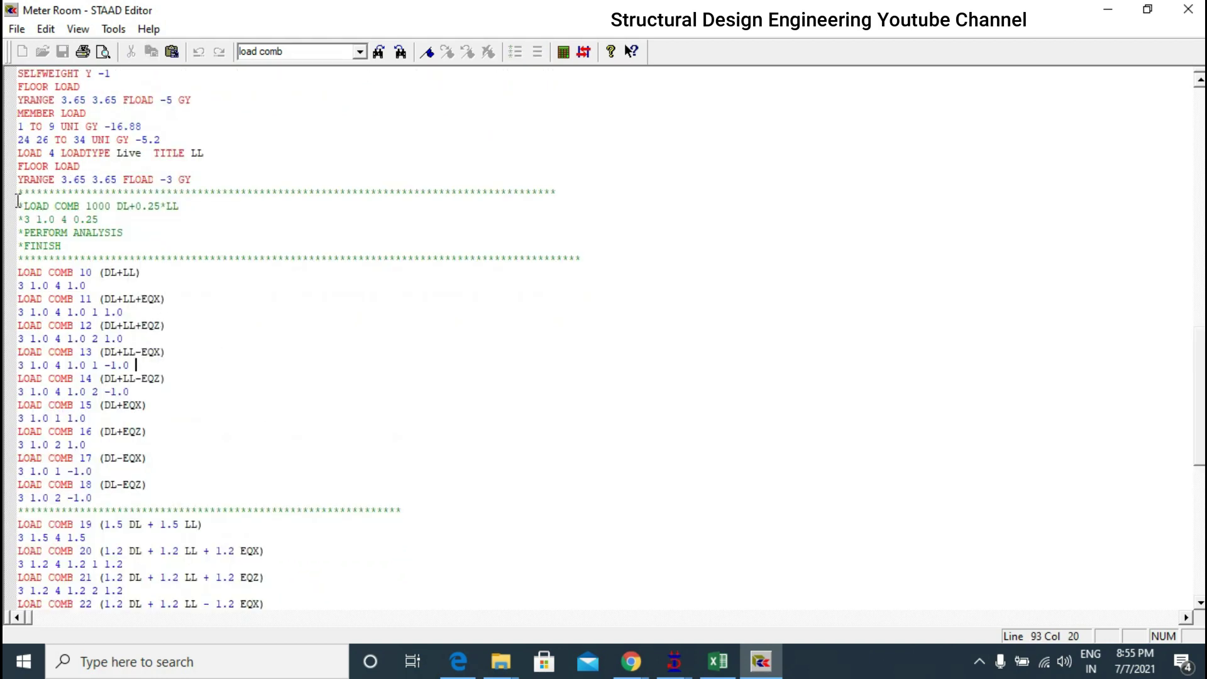
- Copy the Meter Room block from the separator above LOAD COMB 1000 through LOAD LIST 19 TO 31
drag(18, 192, 124, 523)
scroll(349, 506, down, 2)
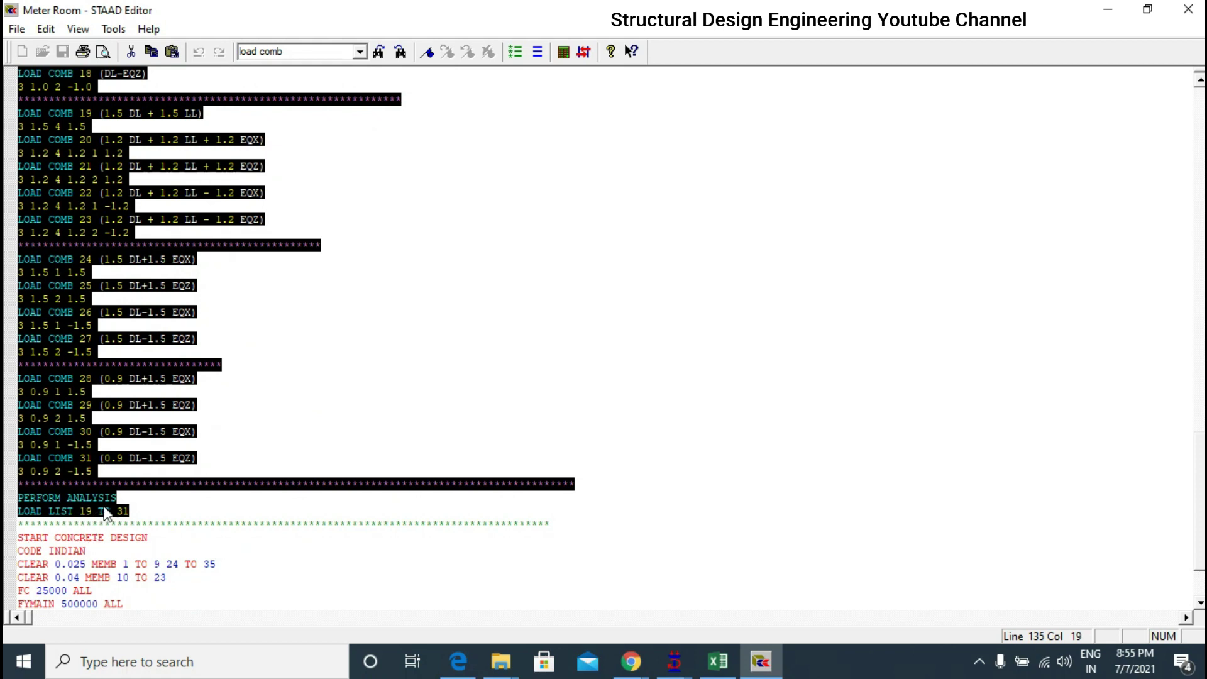
right_click(50, 138)
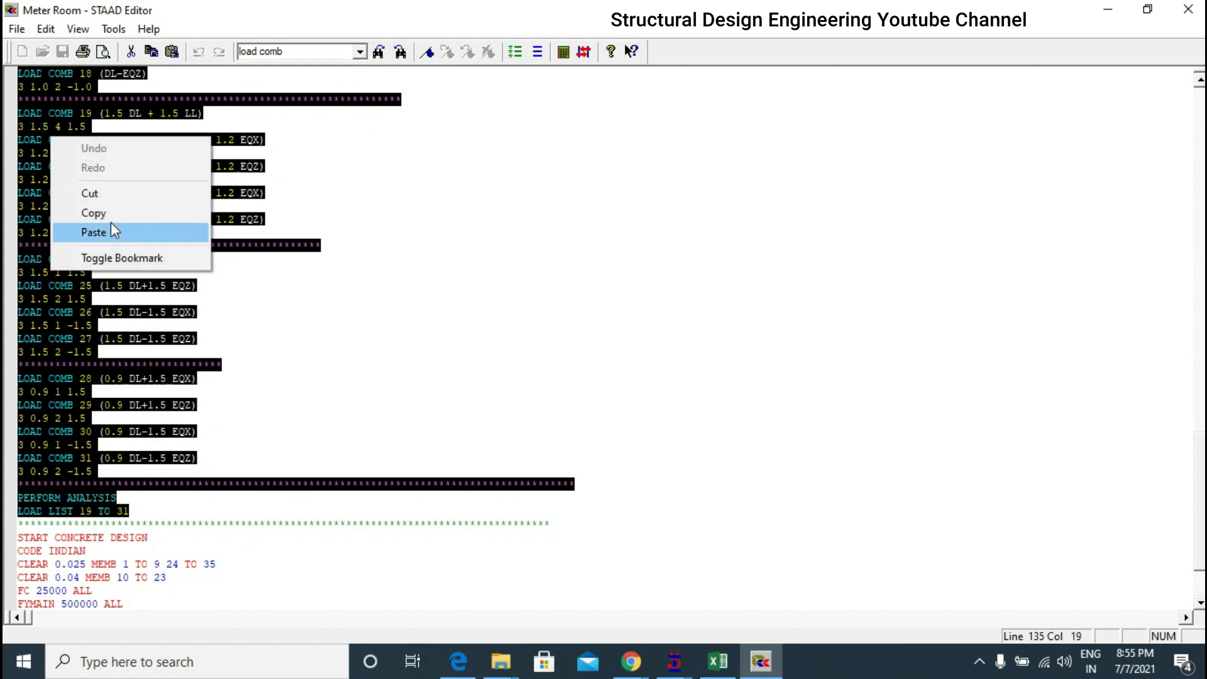
click(112, 211)
right_click(74, 192)
click(123, 261)
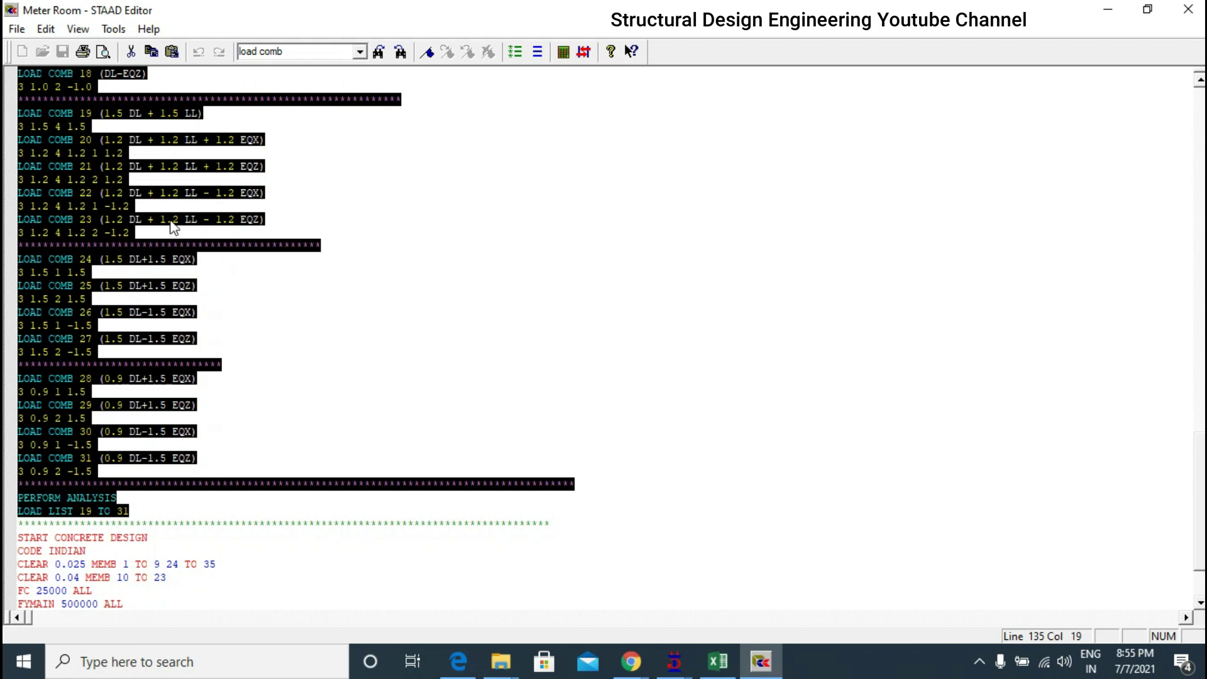
scroll(199, 275, up, 13)
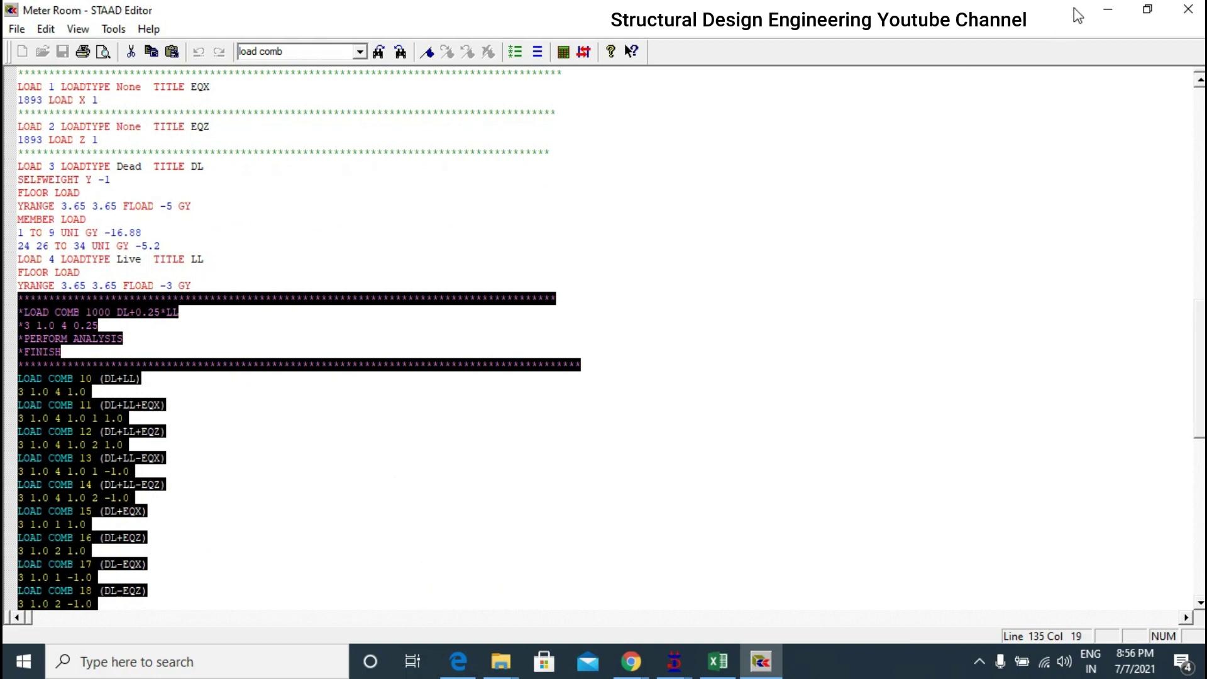
- Close the Meter Room input file, switch to the XYZ model and open its input file in the STAAD Editor
click(1107, 10)
click(757, 267)
key(alt+F4)
mouse_move(674, 662)
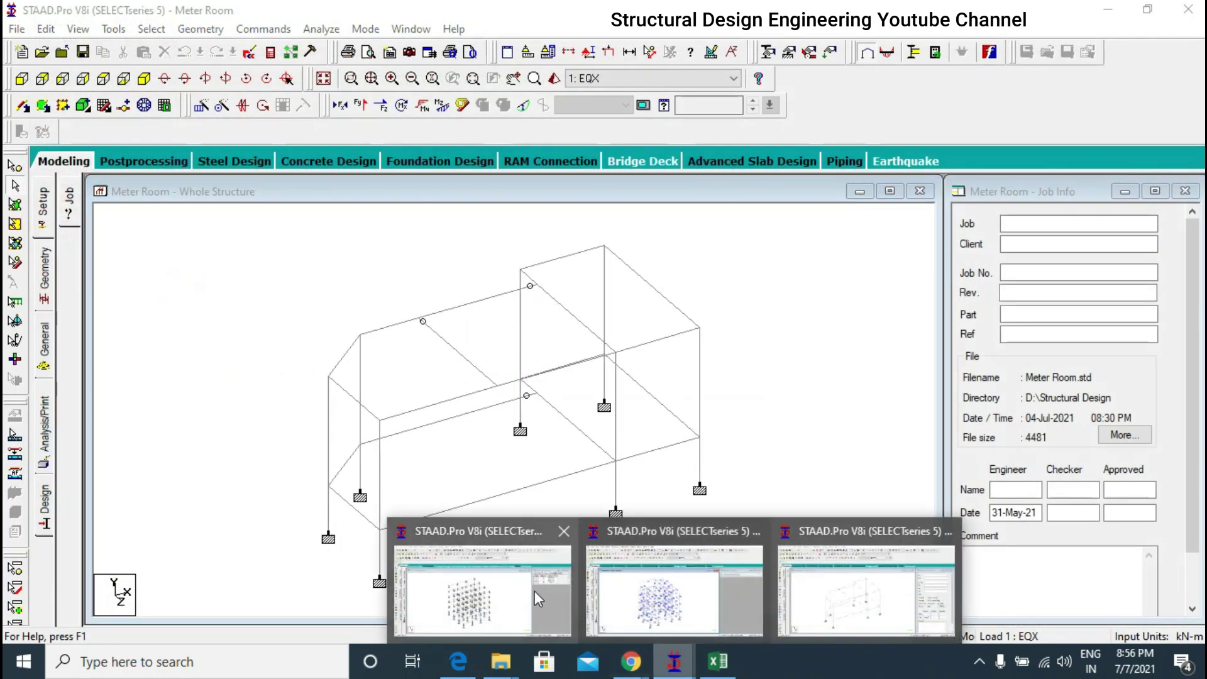
click(675, 590)
click(252, 56)
- Paste the copied load combination block between the LIVE LOAD case and the separator above LOAD COMB 5
scroll(317, 346, down, 15)
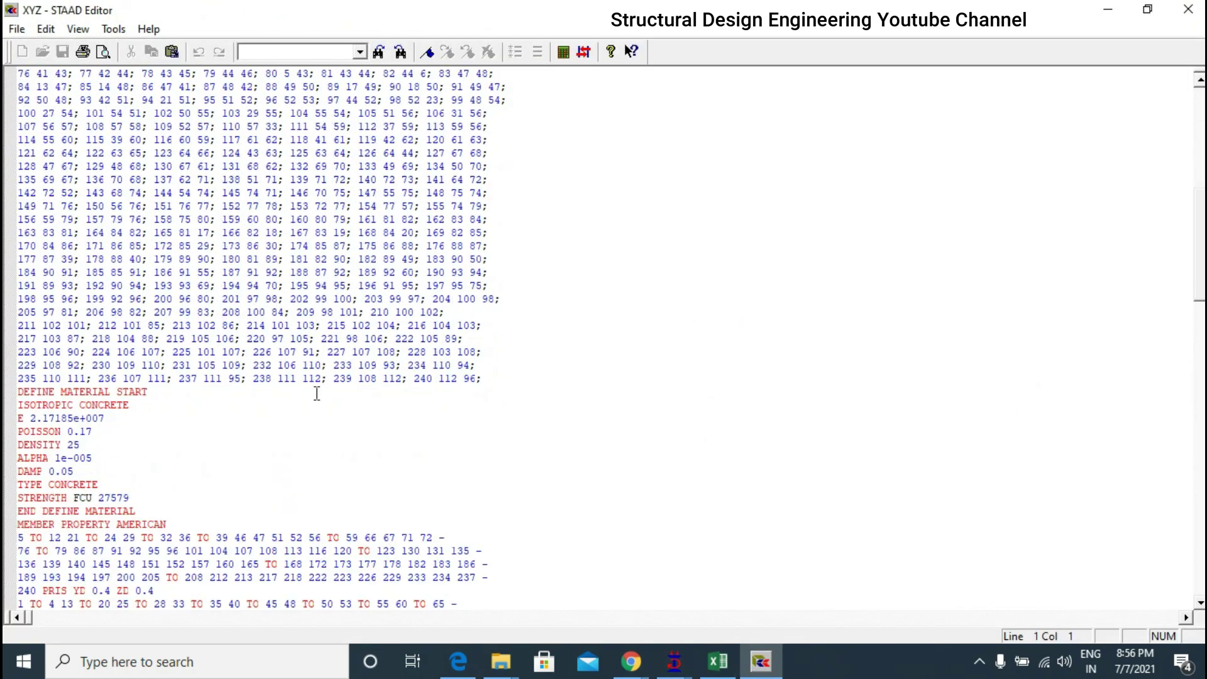
scroll(320, 342, down, 12)
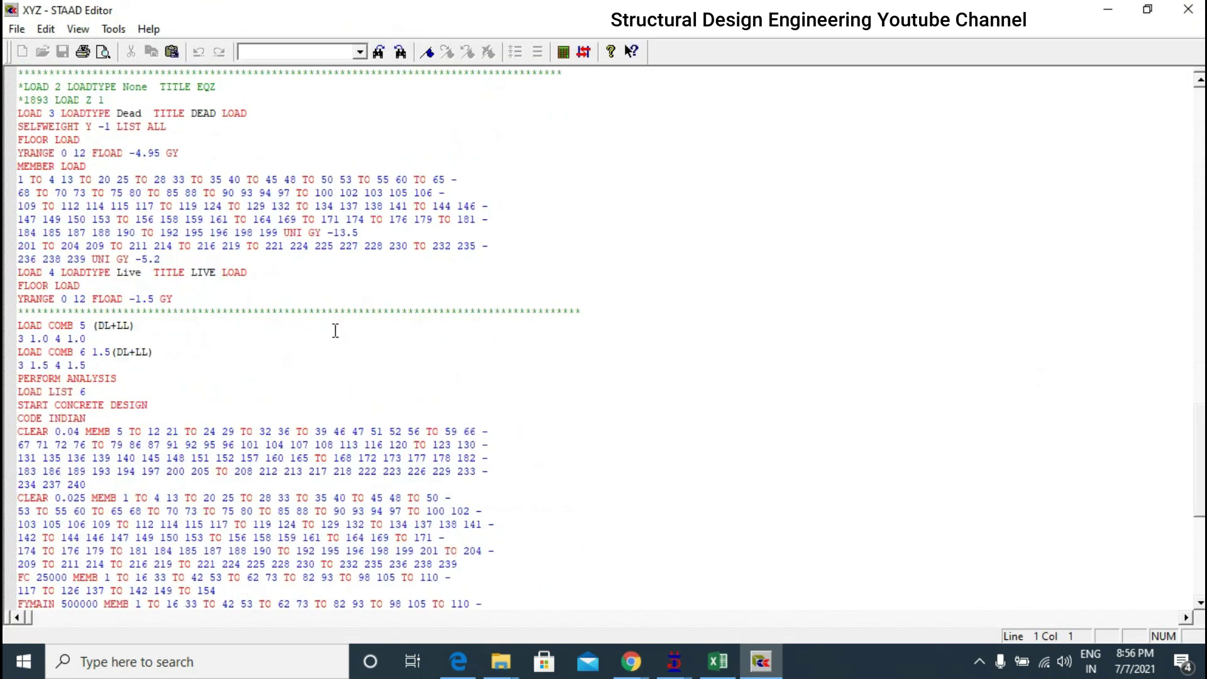
click(256, 310)
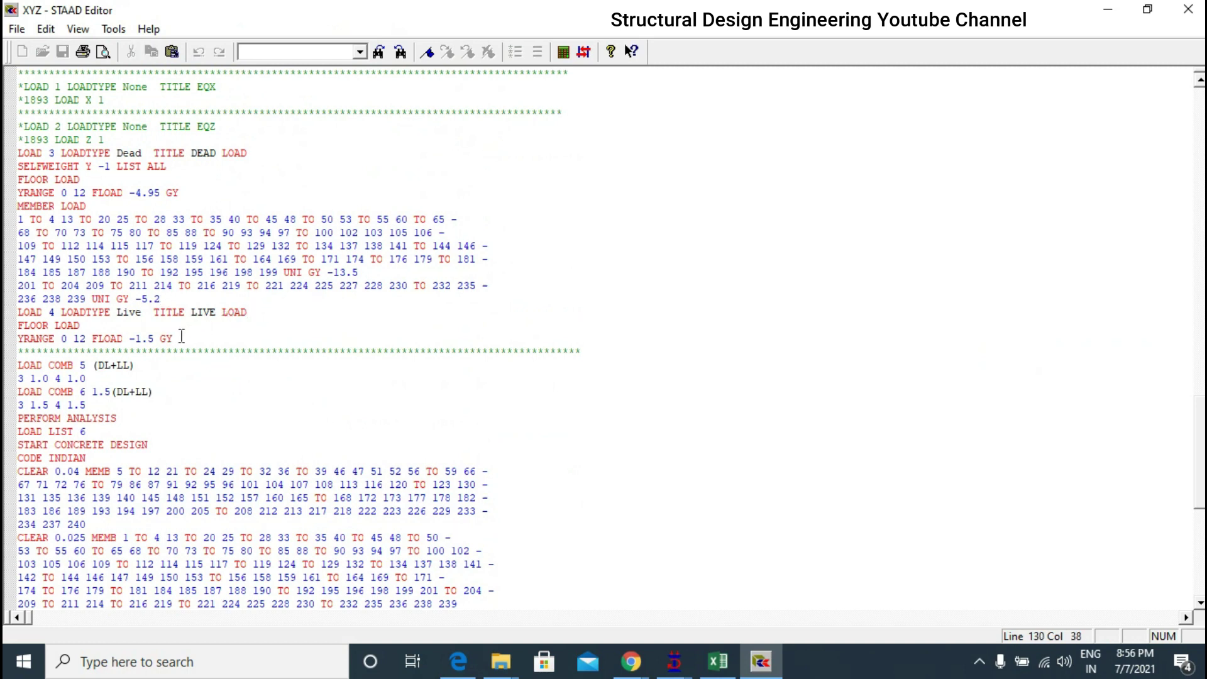
key(ctrl+v)
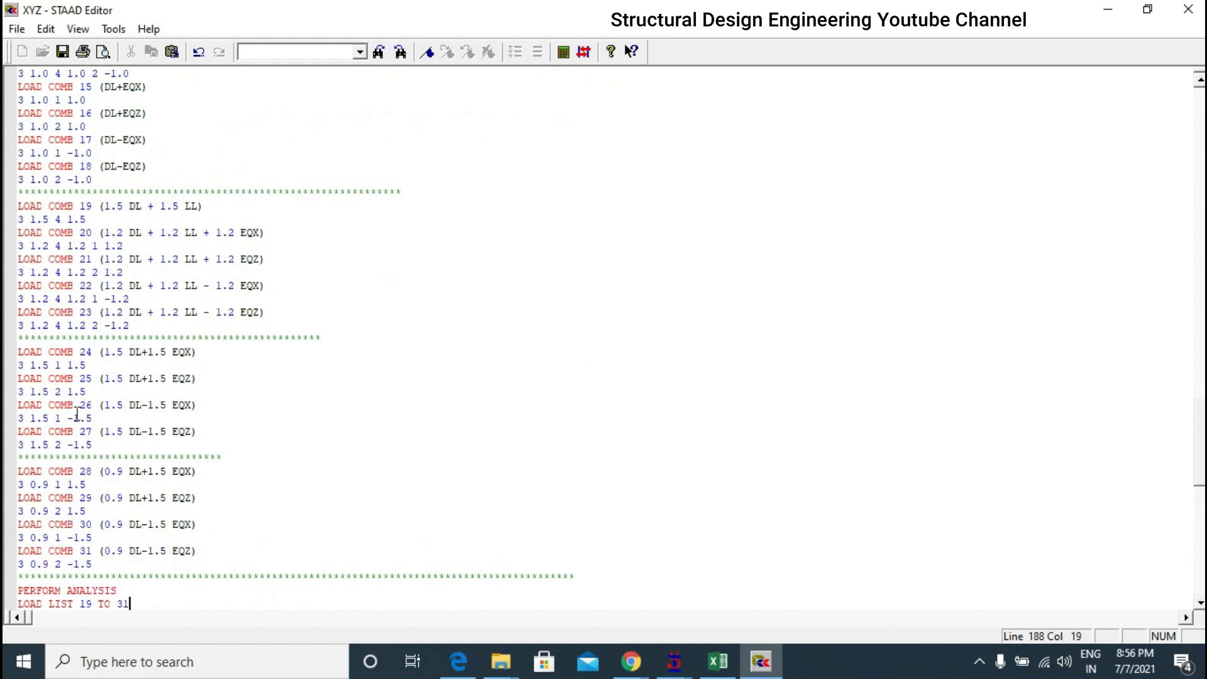
- Comment out the pasted load combination block down to the LOAD LIST 19 TO 31 line
scroll(77, 413, down, 3)
drag(133, 482, 11, 185)
click(537, 52)
key(ctrl+z)
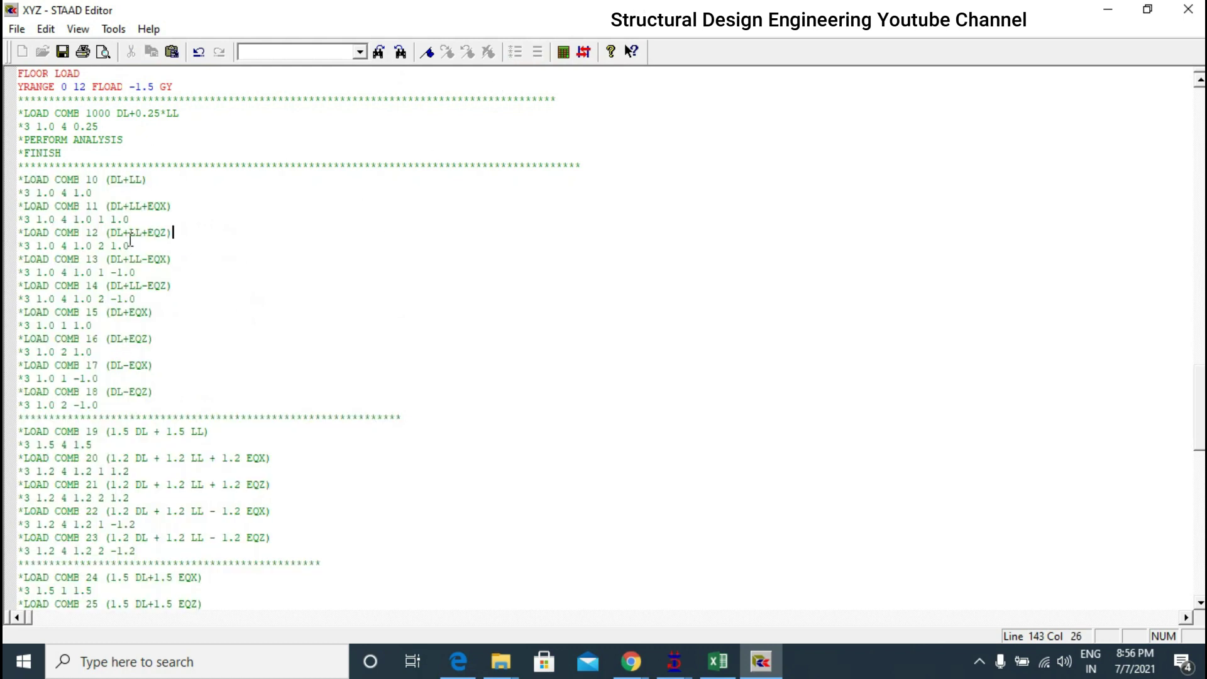
- Review the commented load combinations from LOAD COMB 10 onward and the dead and live load cases above them
drag(24, 166, 73, 235)
scroll(72, 239, up, 7)
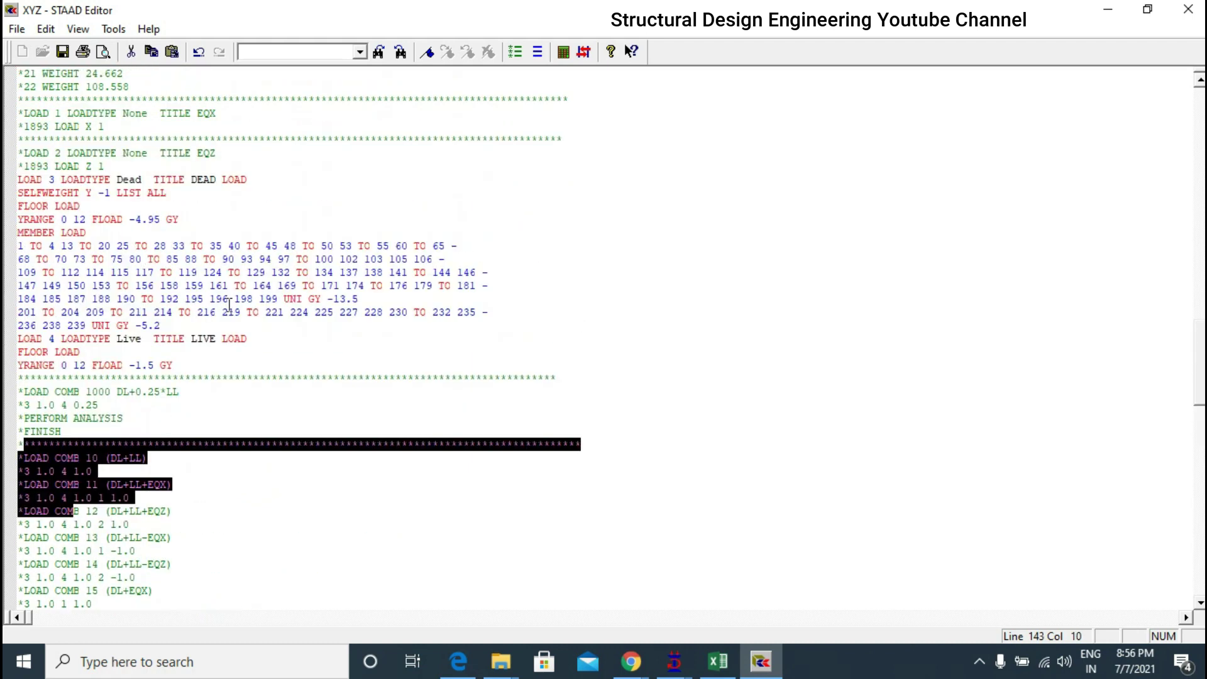
scroll(108, 415, up, 1)
click(192, 458)
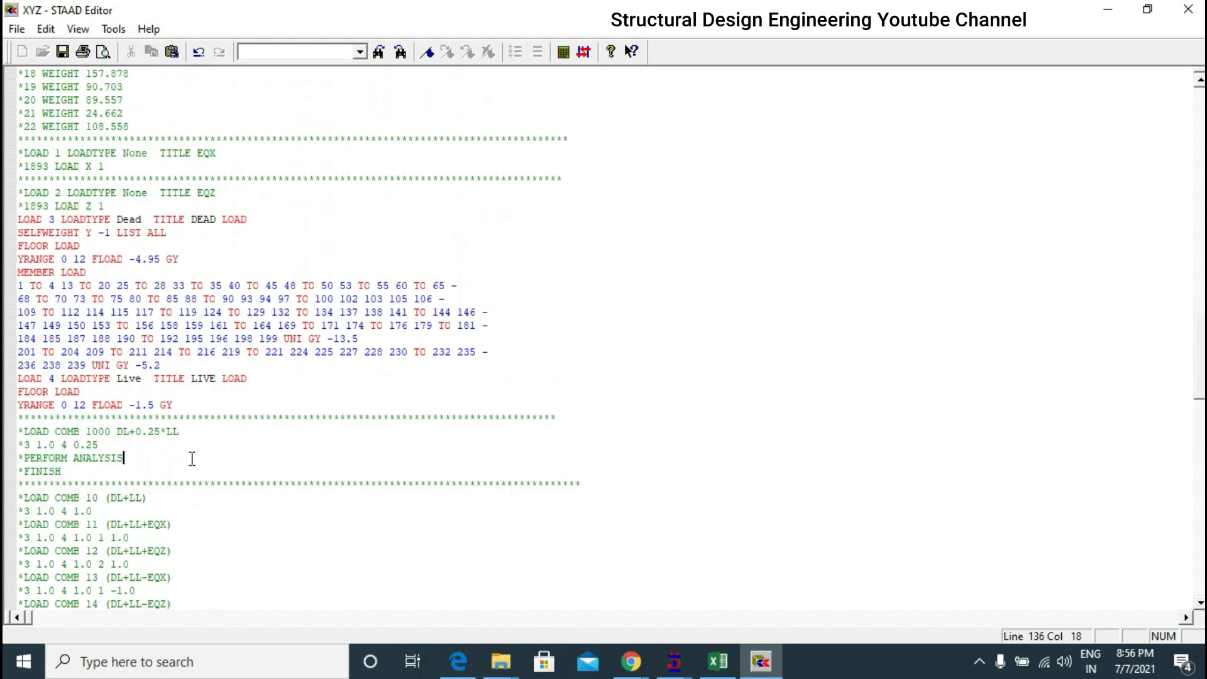
scroll(108, 470, down, 4)
drag(24, 324, 74, 417)
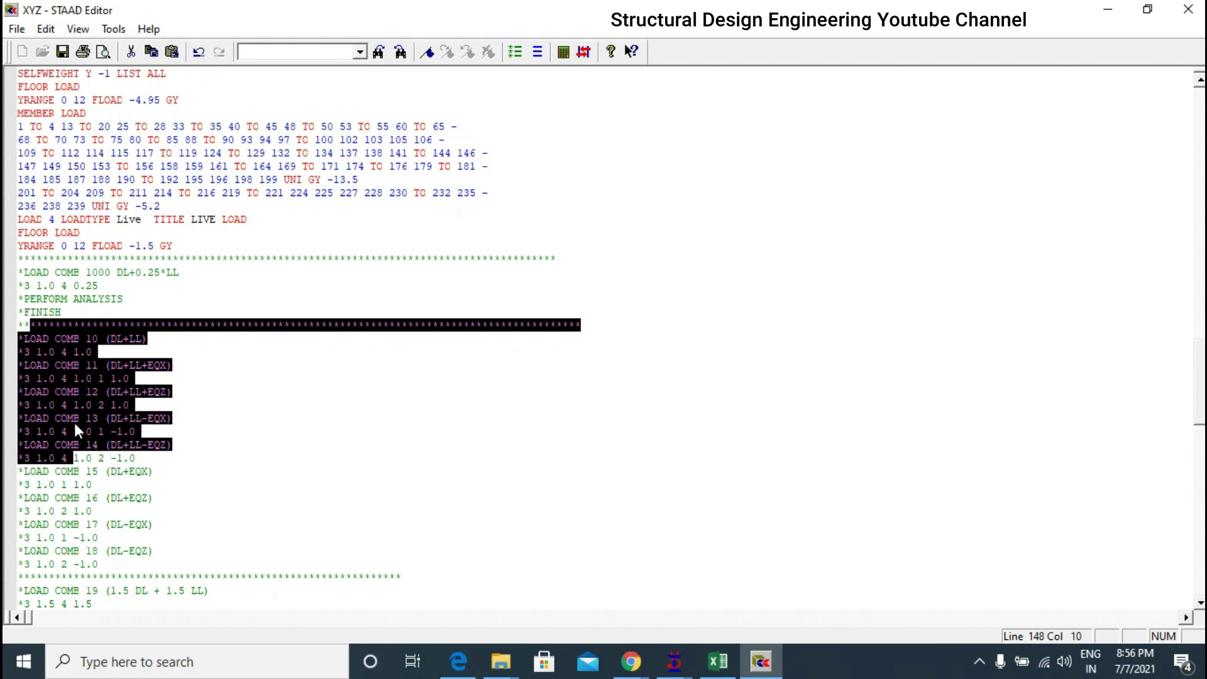
click(74, 418)
drag(24, 337, 135, 434)
drag(85, 338, 270, 600)
scroll(270, 600, up, 5)
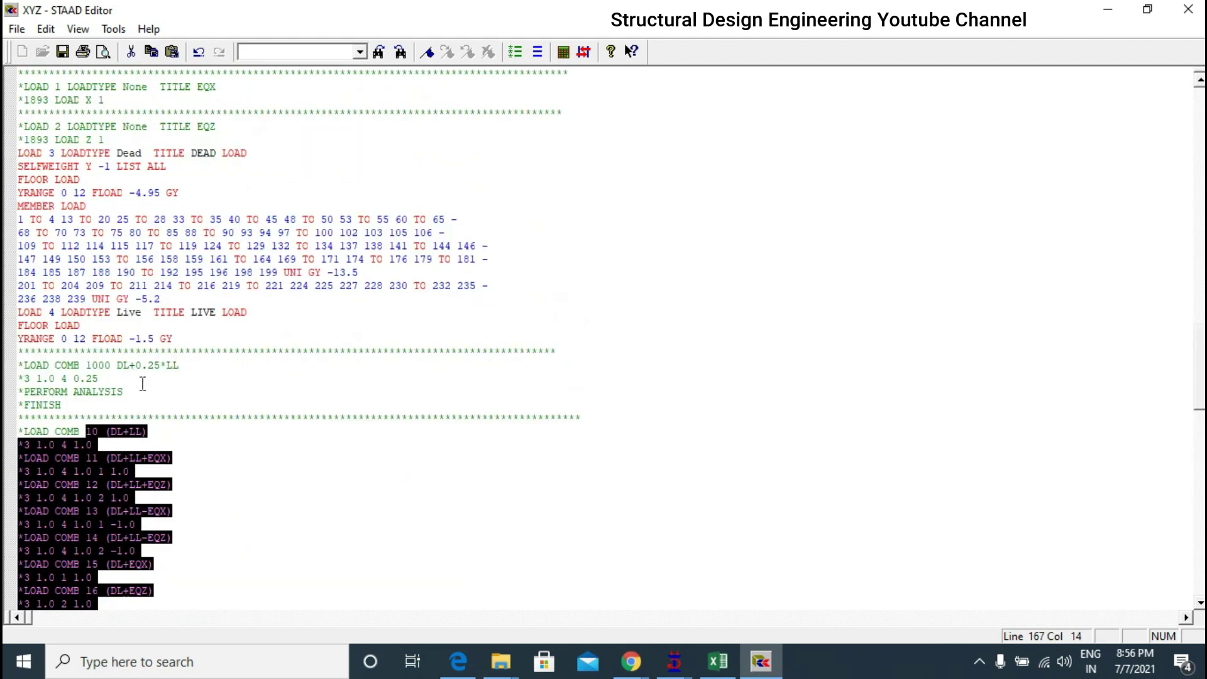
- Uncomment the four lines from LOAD COMB 1000 DL+0.25*LL to FINISH
click(98, 377)
drag(86, 410, 19, 367)
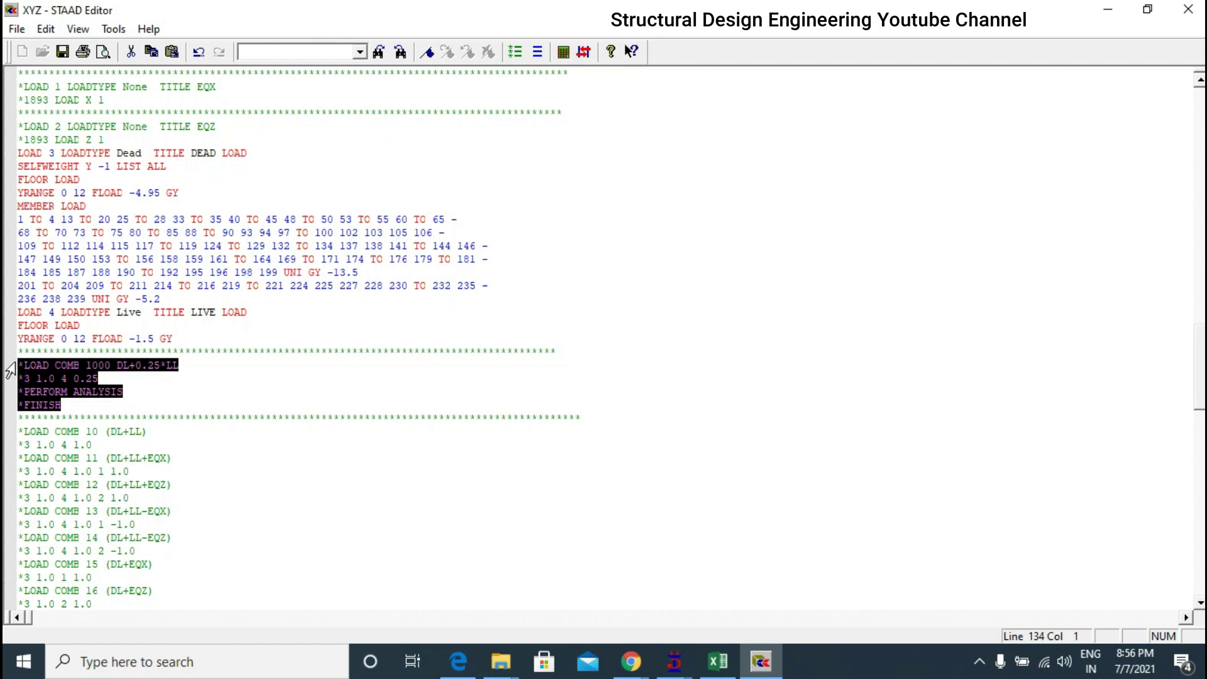
click(180, 431)
click(77, 403)
drag(77, 403, 19, 366)
click(537, 51)
click(318, 347)
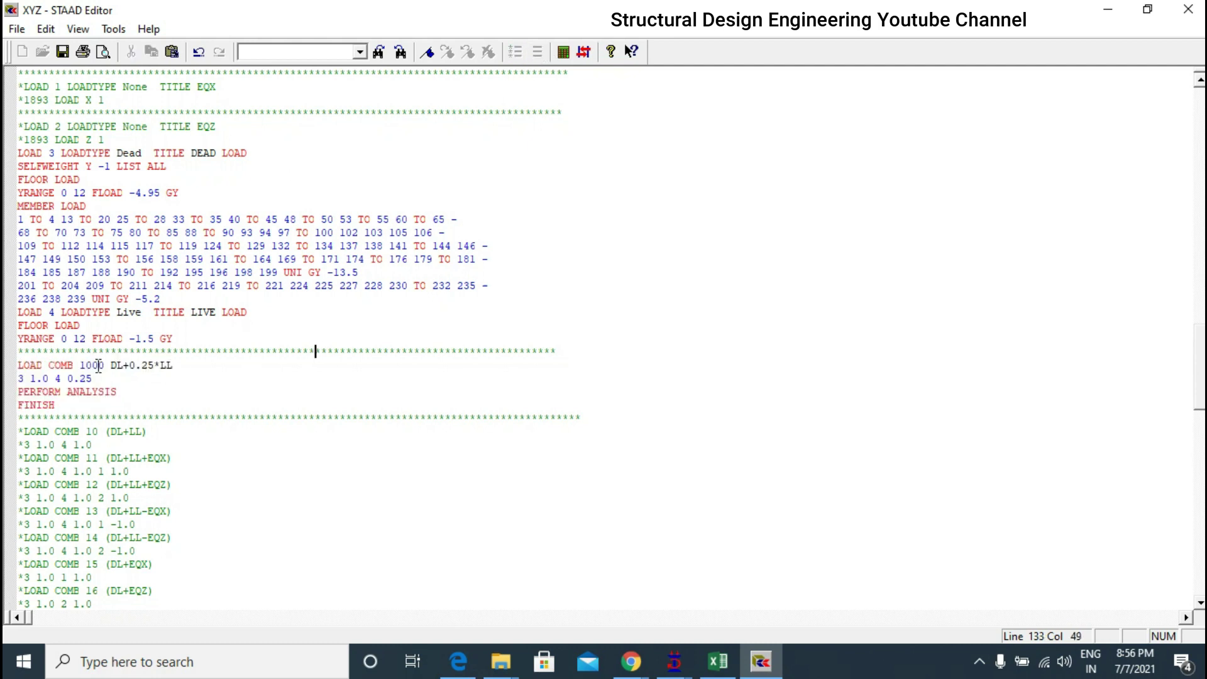
- Check the whole XYZ input from the supports and commented seismic block down to the commented load combinations
click(77, 402)
drag(76, 402, 10, 368)
scroll(277, 194, up, 11)
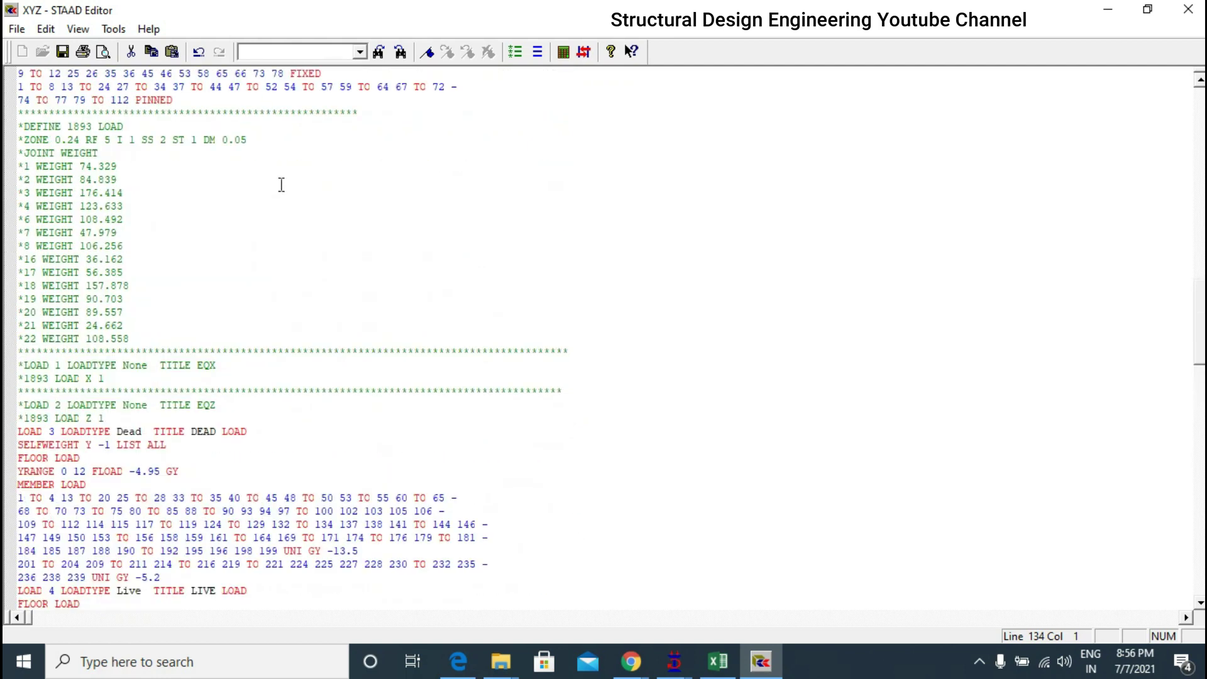
click(163, 259)
key(Right)
scroll(126, 261, down, 1)
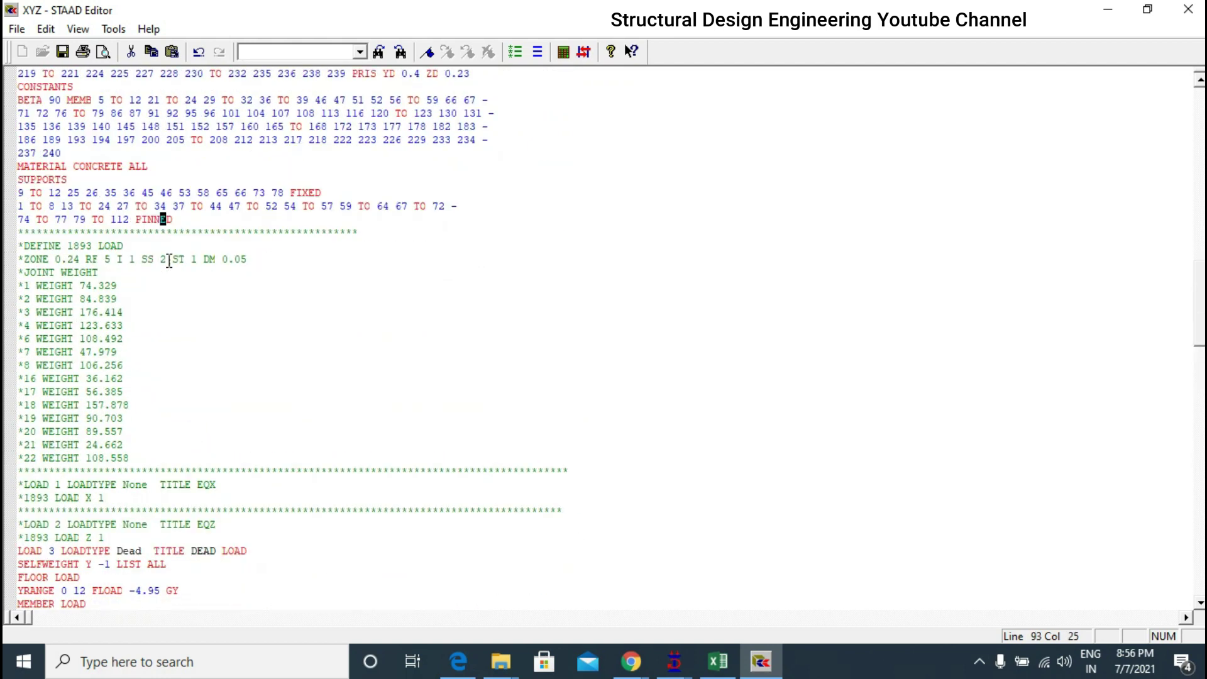
scroll(101, 260, down, 20)
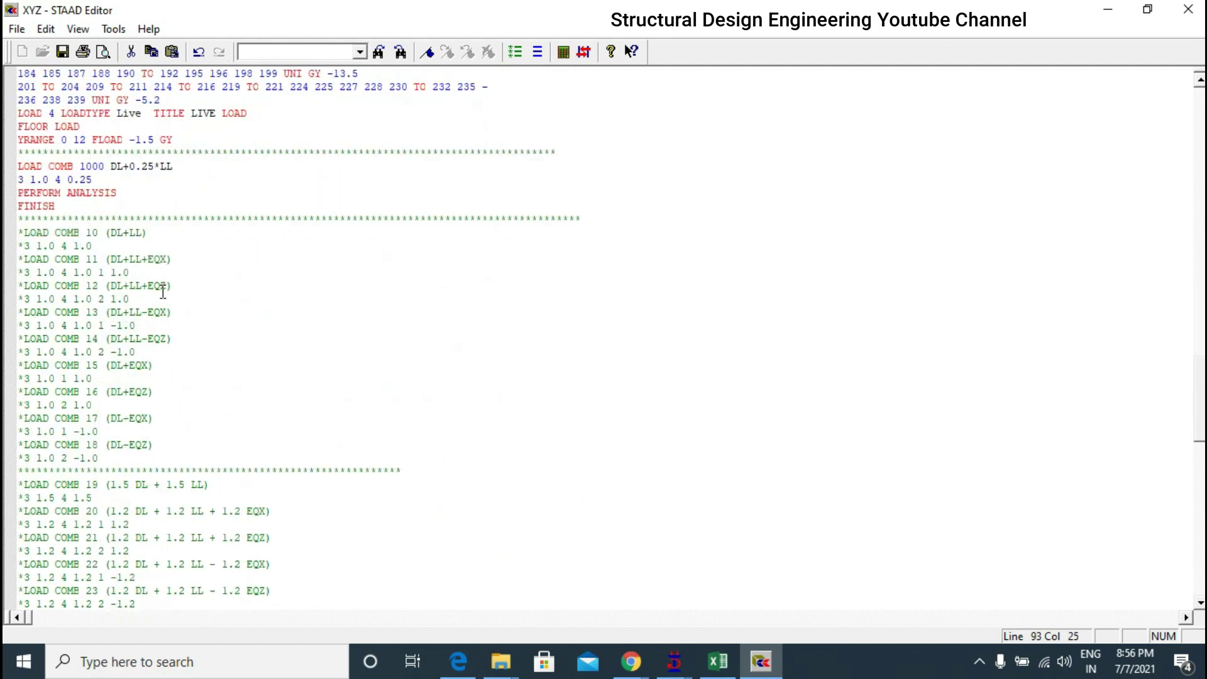
scroll(169, 276, down, 4)
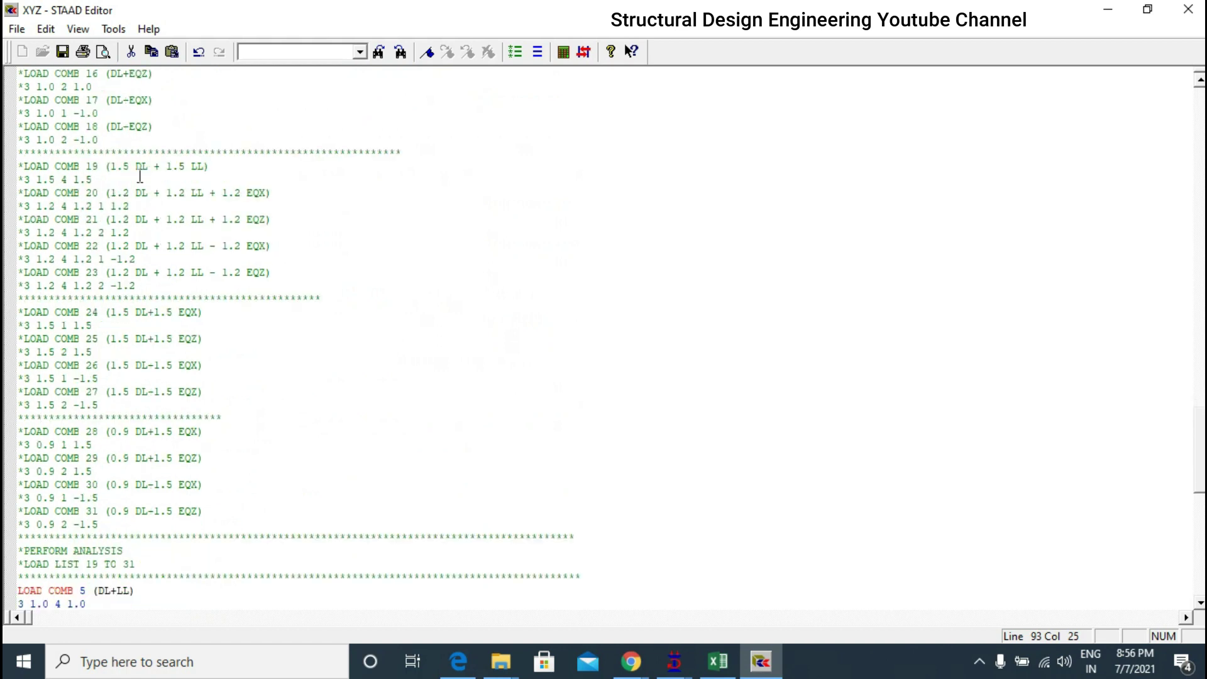
scroll(169, 330, up, 17)
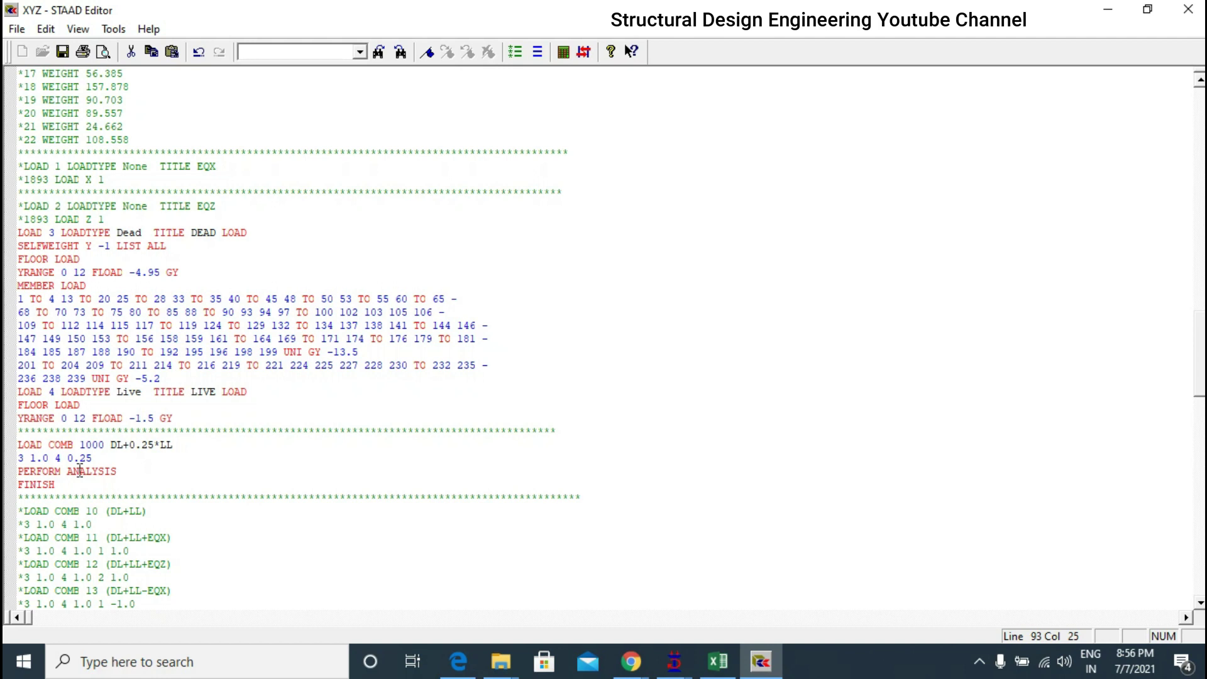
- Examine LOAD COMB 1000's title and its factors for load cases 3 and 4, plus the PERFORM ANALYSIS and FINISH lines
drag(19, 445, 105, 448)
click(113, 445)
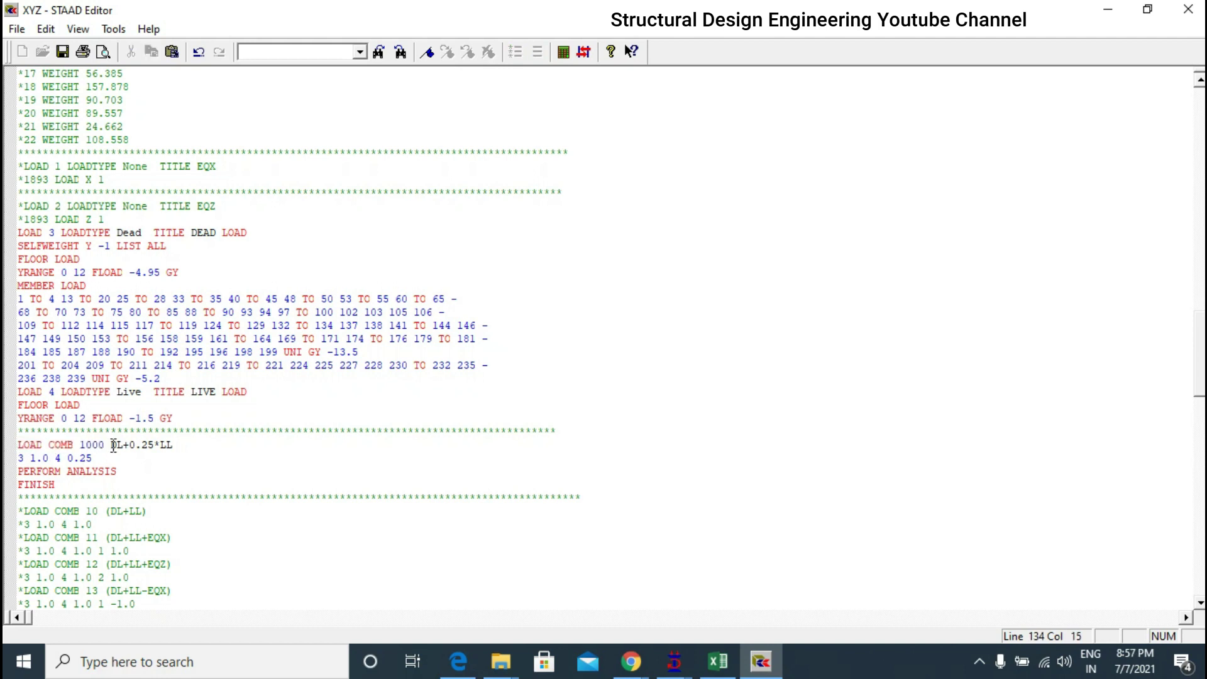
drag(115, 444, 173, 444)
click(136, 443)
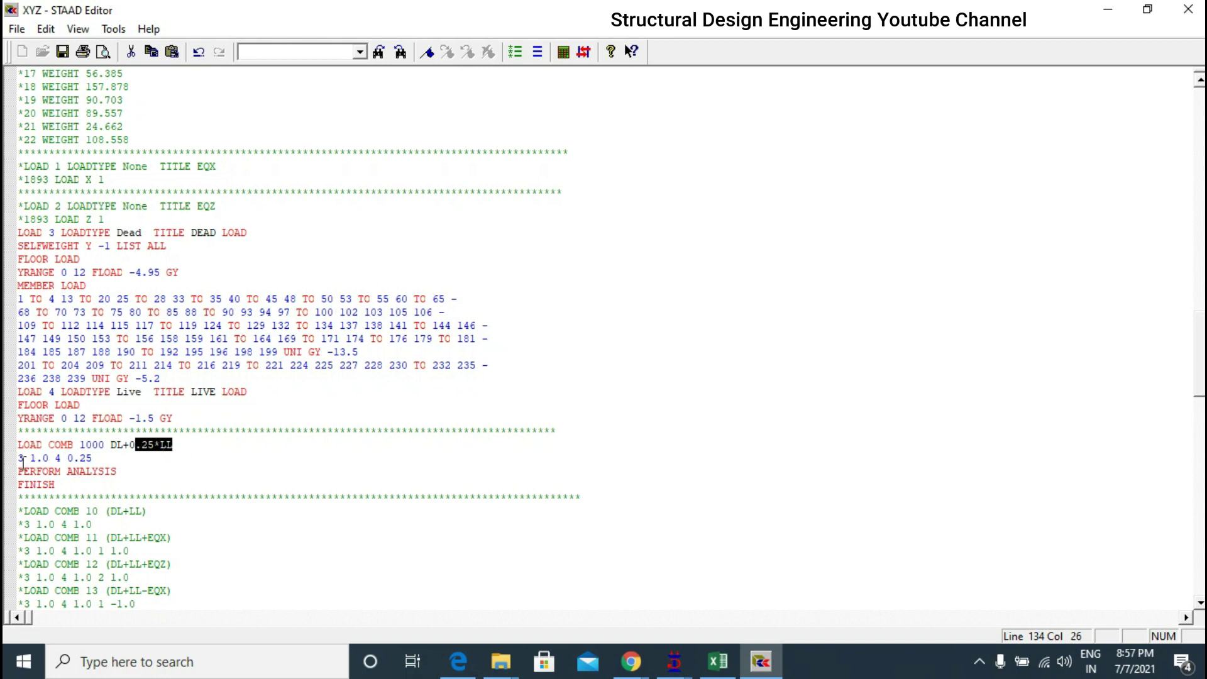
mouse_move(19, 456)
mouse_down()
mouse_move(95, 466)
mouse_move(9, 459)
mouse_up()
click(96, 458)
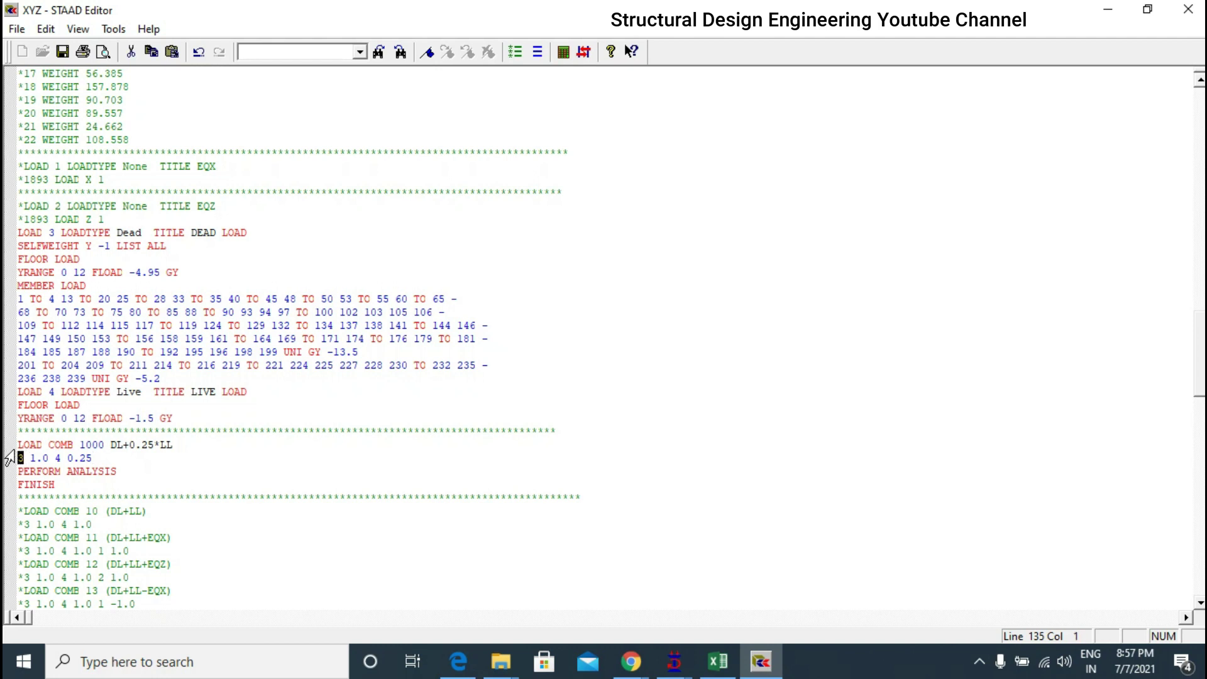
drag(48, 232, 55, 232)
click(58, 458)
drag(43, 378, 49, 392)
click(32, 462)
drag(67, 458, 17, 444)
click(119, 471)
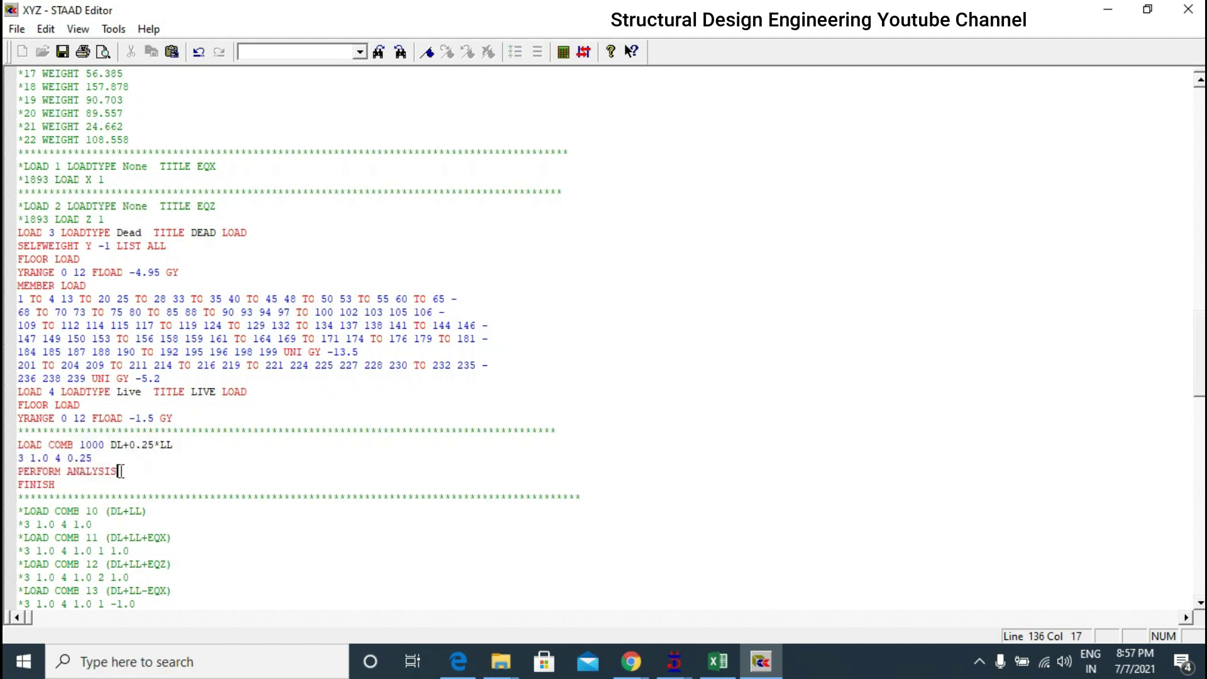
click(68, 482)
scroll(186, 440, down, 5)
scroll(187, 433, up, 4)
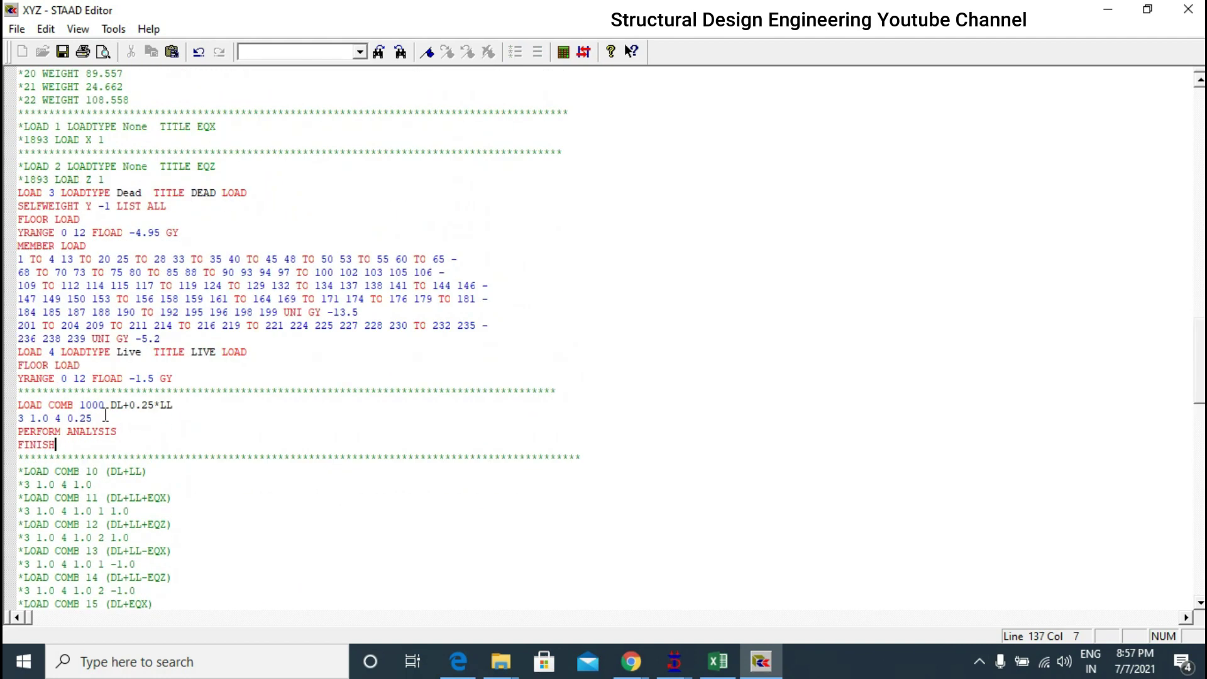
- Examine the active LOAD COMB 1000 block and the commented joint weight list under DEFINE 1893 LOAD
drag(55, 444, 6, 409)
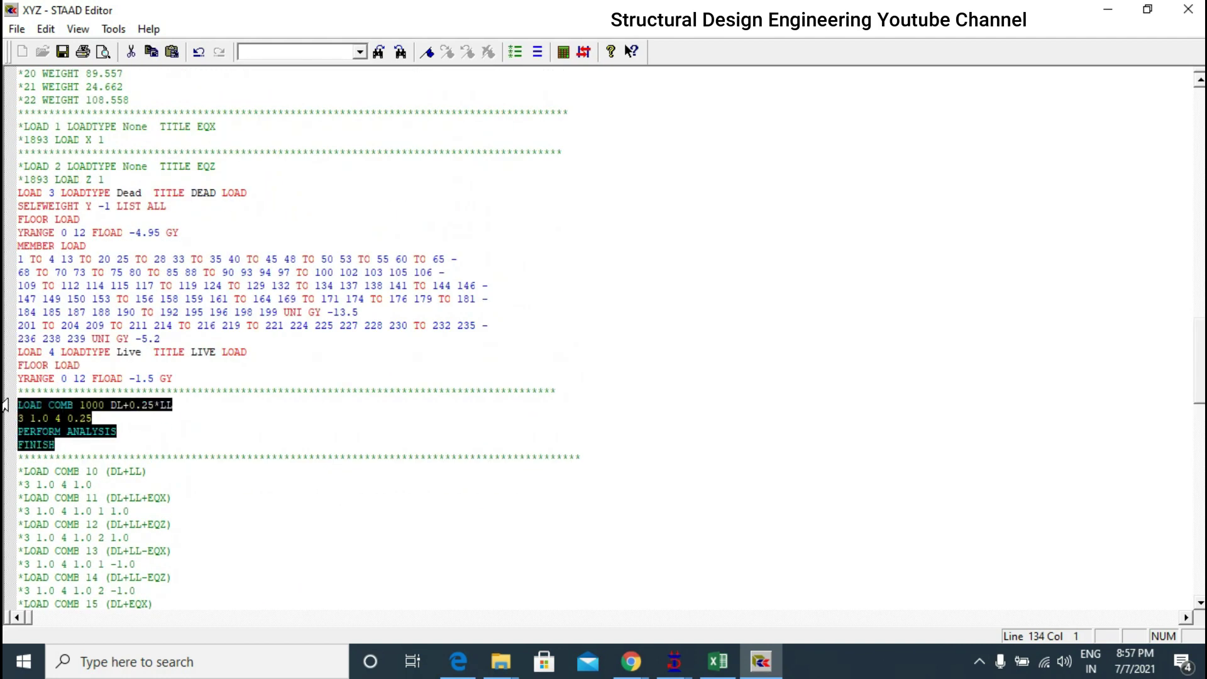
scroll(9, 403, up, 8)
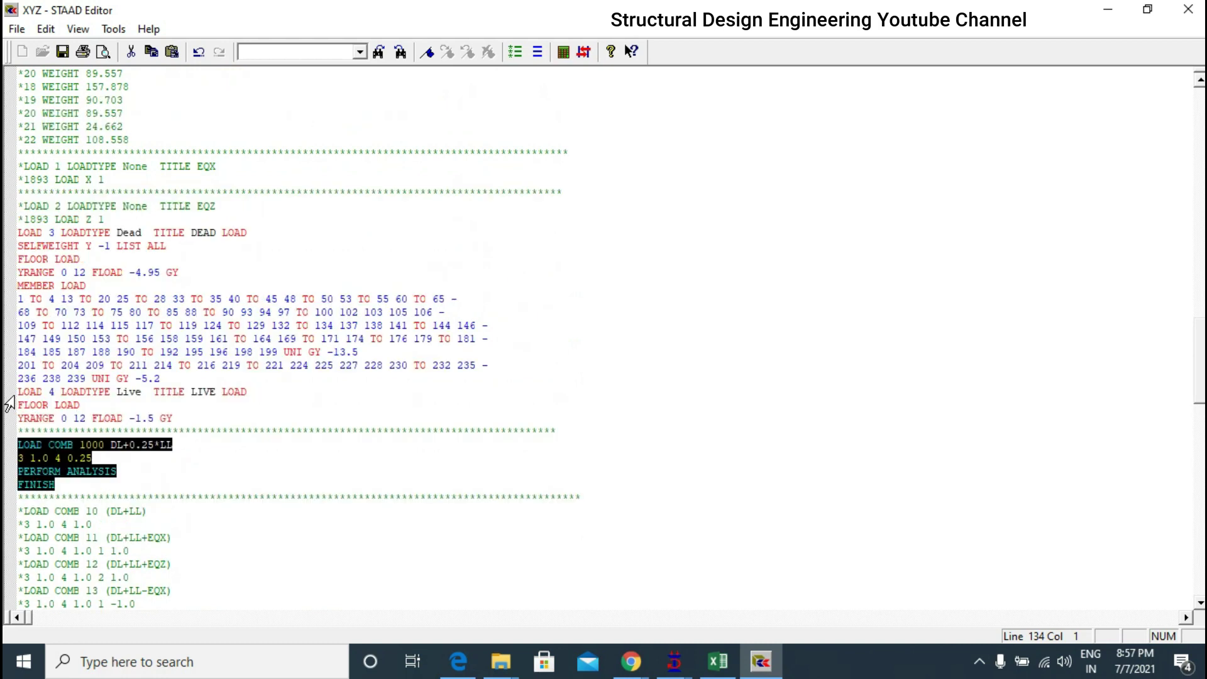
click(24, 233)
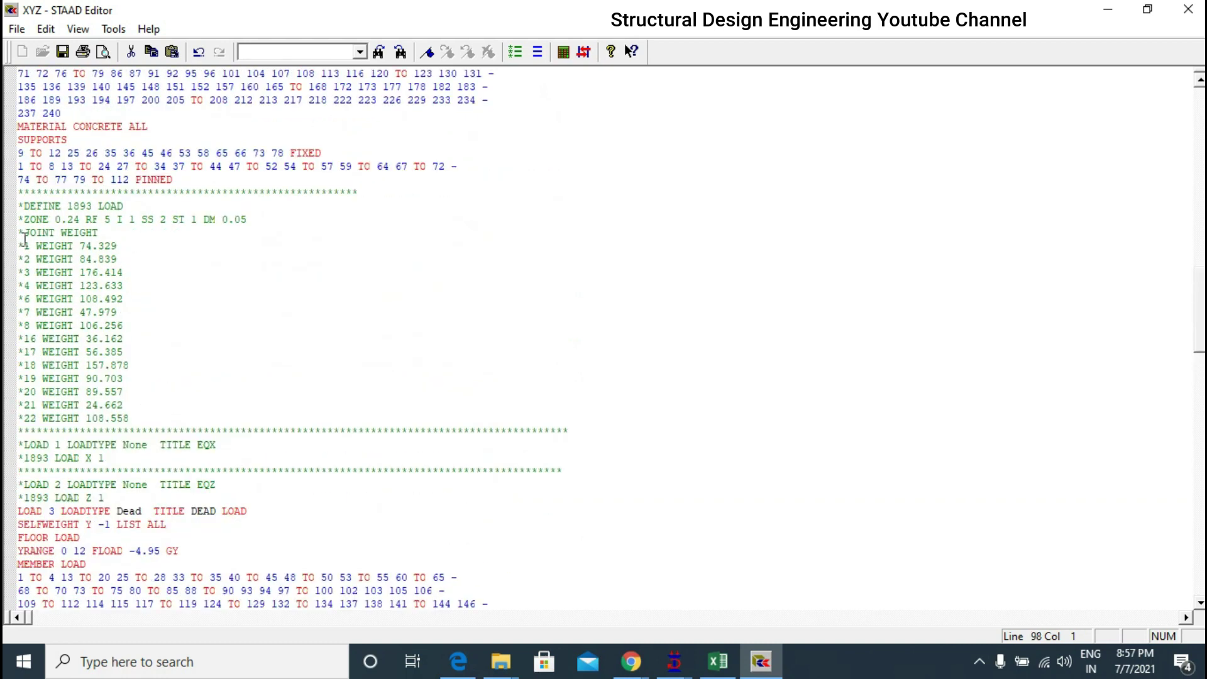
drag(24, 232, 175, 412)
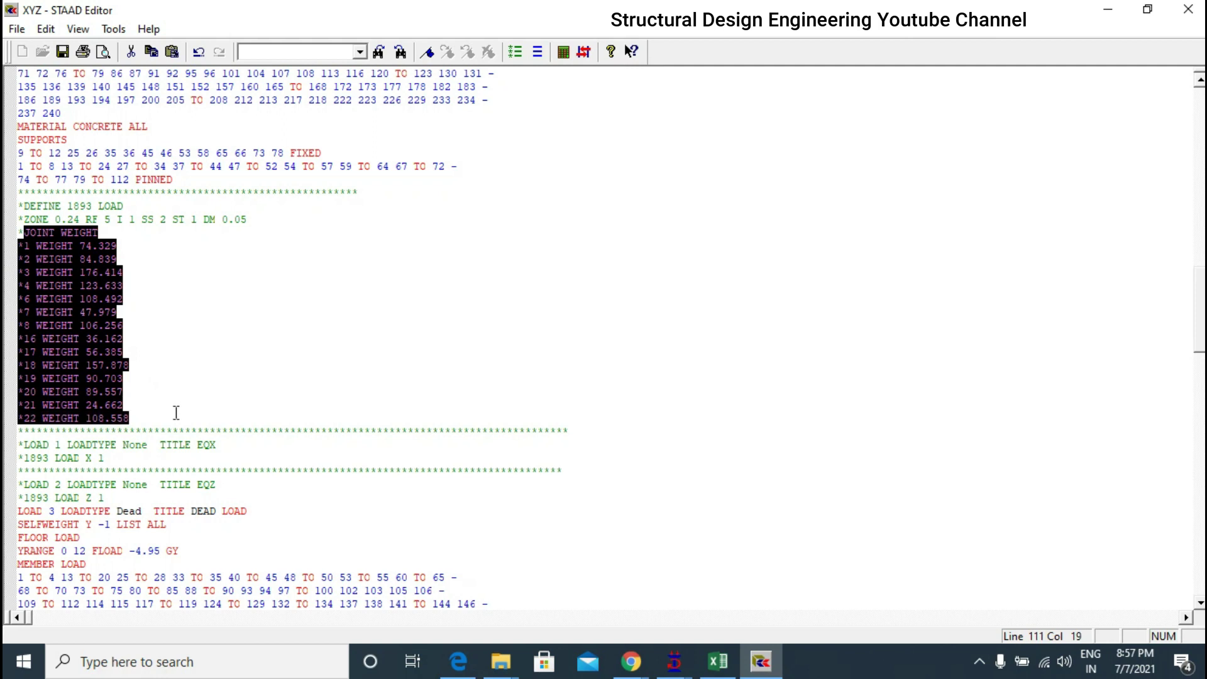
click(143, 338)
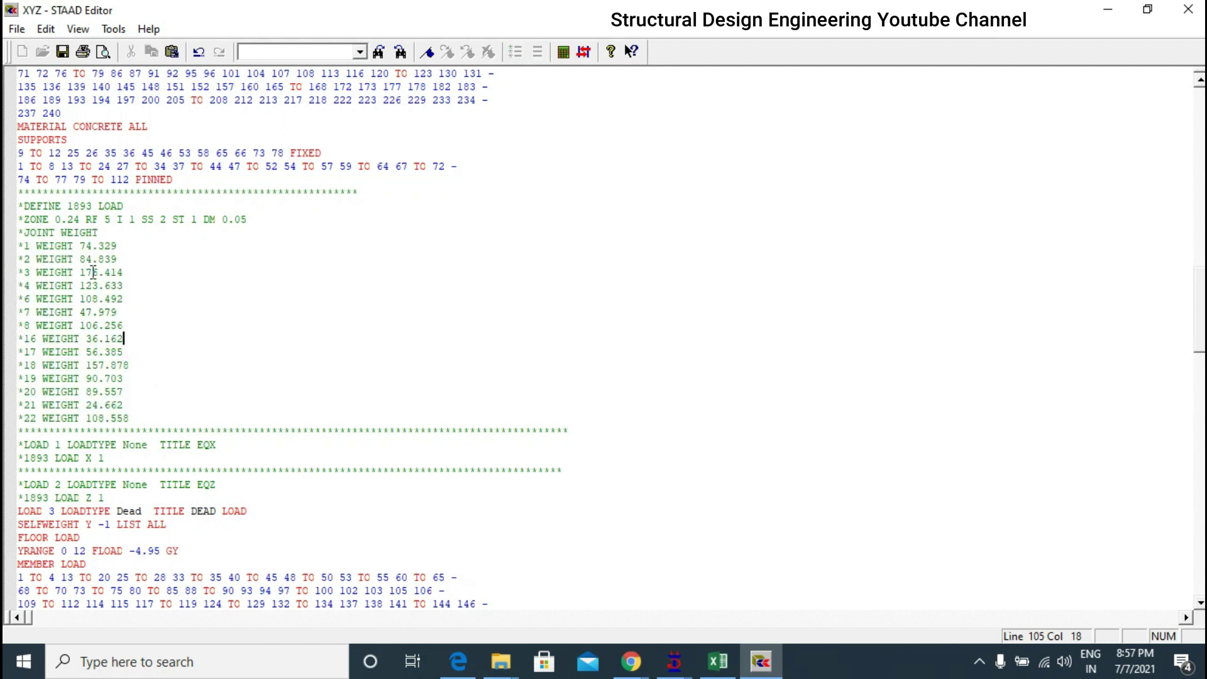
drag(145, 415, 25, 245)
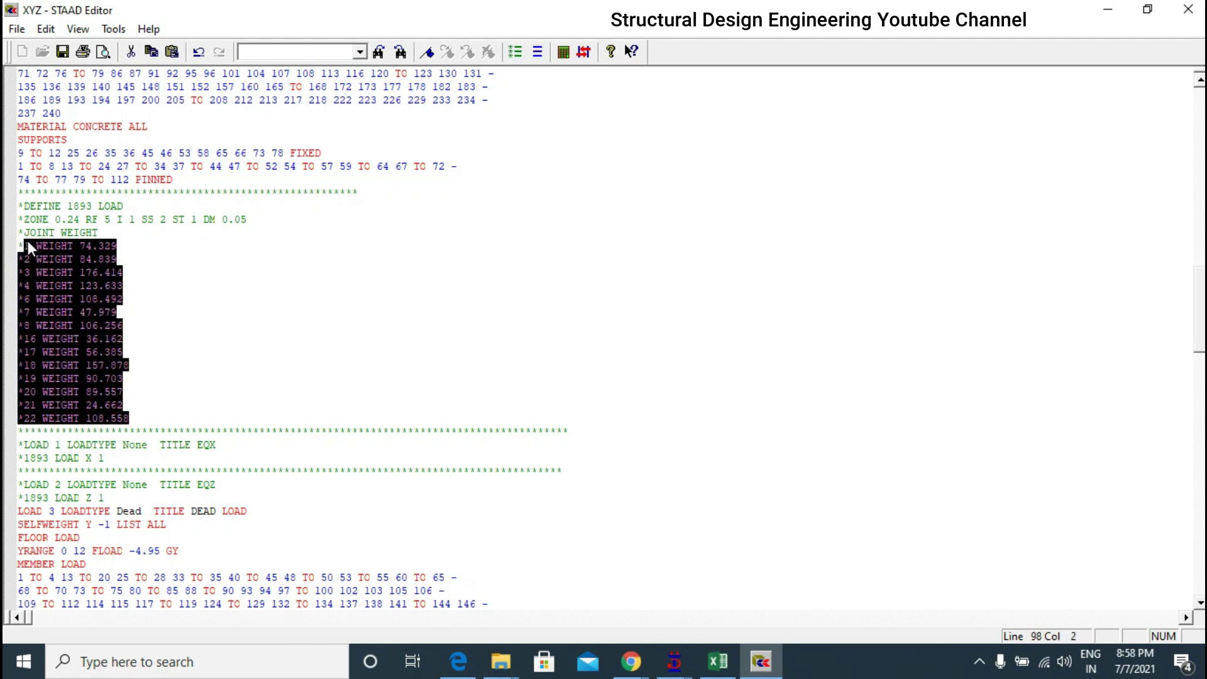
- Save the edited XYZ input file, close the editor and run the analysis
click(62, 51)
click(1187, 10)
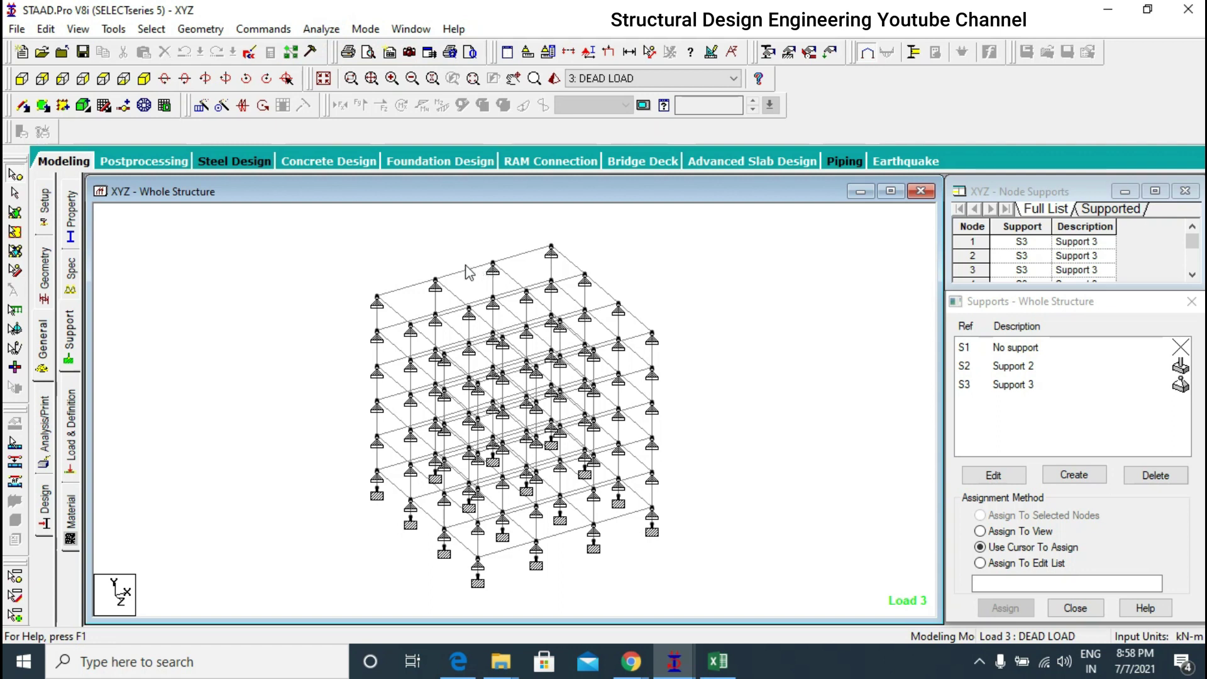
click(324, 79)
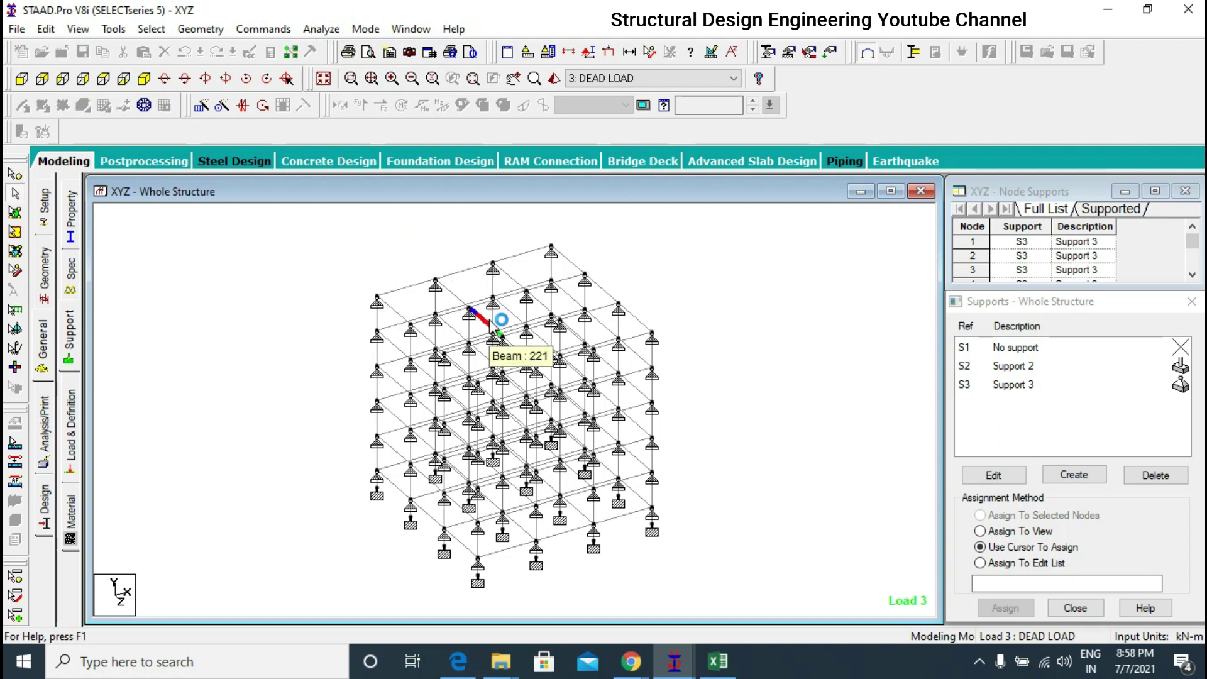
key(ctrl+F5)
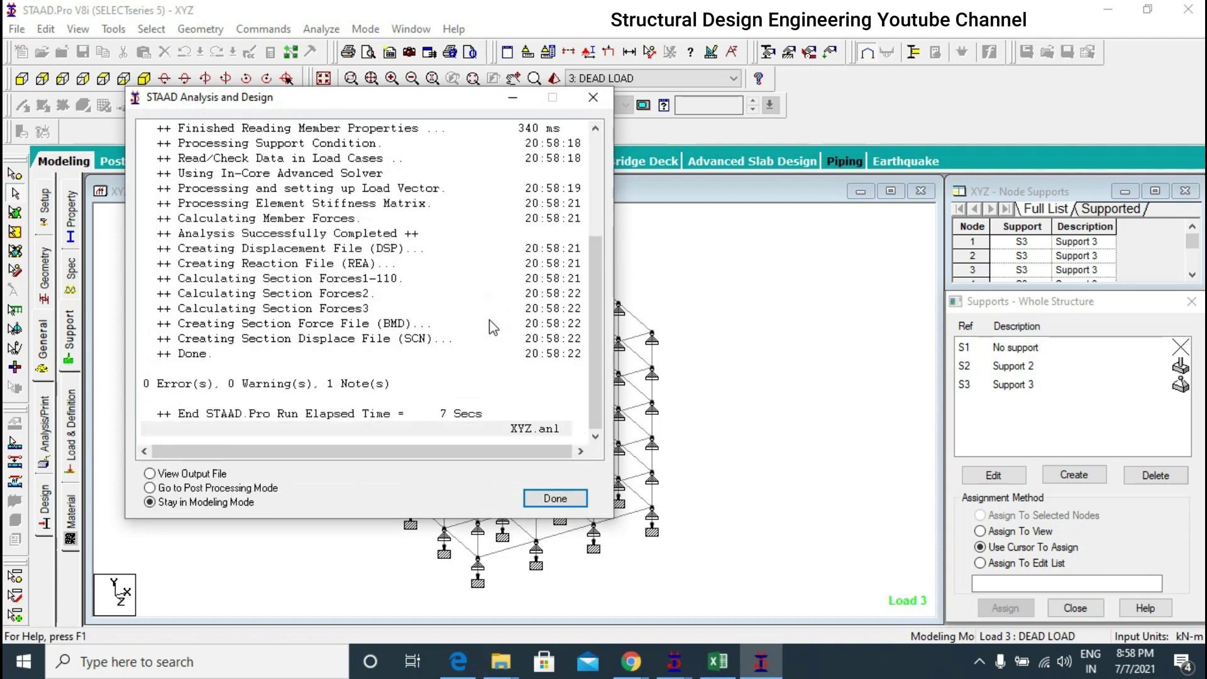
click(594, 101)
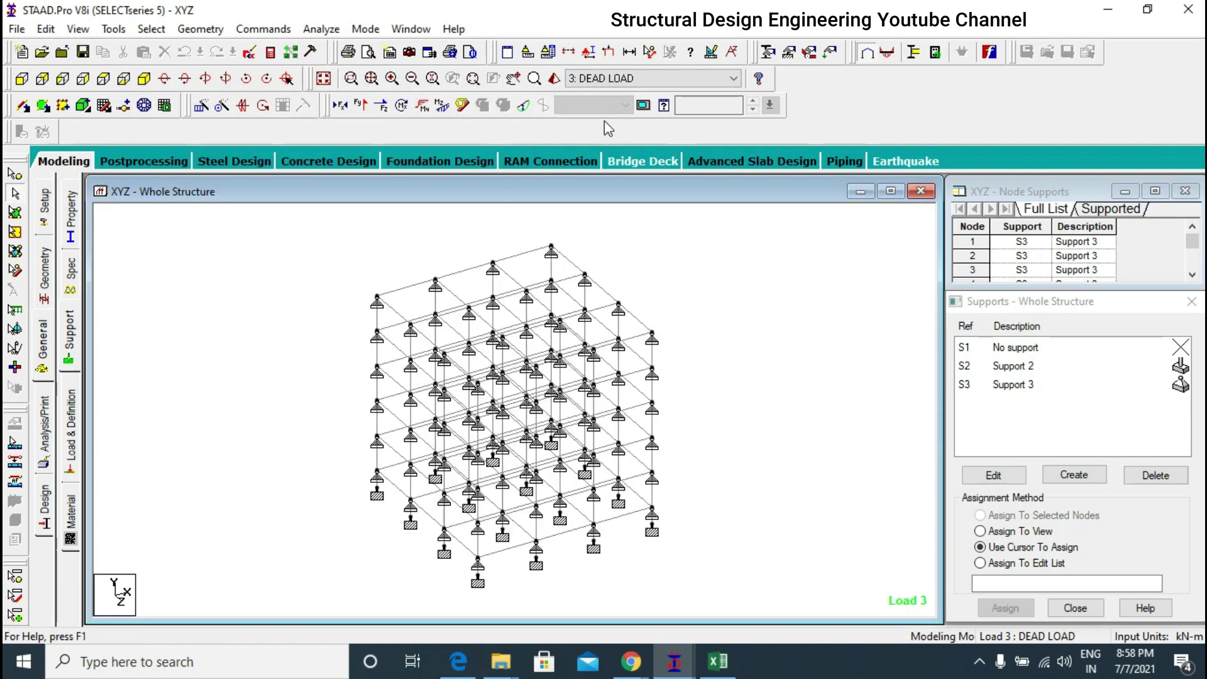
- Open the postprocessing results with load cases 3 DEAD LOAD, 4 LIVE LOAD and 1000 DL+0.25*LL included
click(145, 161)
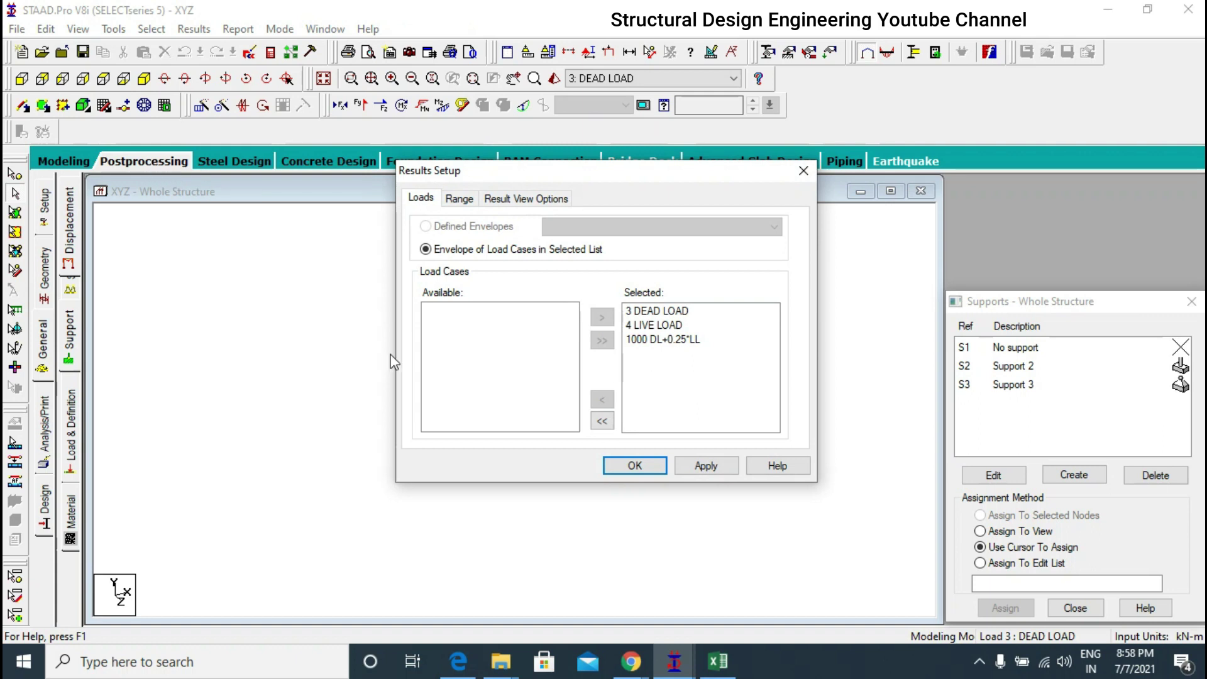
click(635, 465)
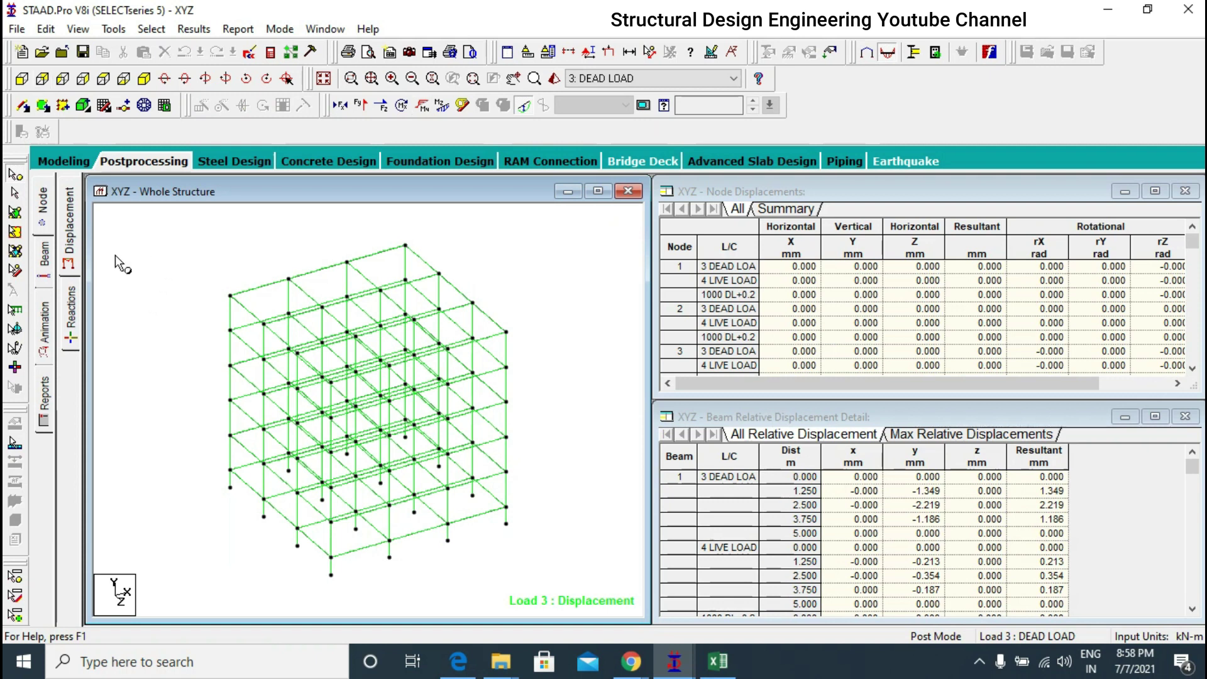
- Return to modeling, select all nodes assigned Support 3, and check the selection in front and isometric views
click(65, 162)
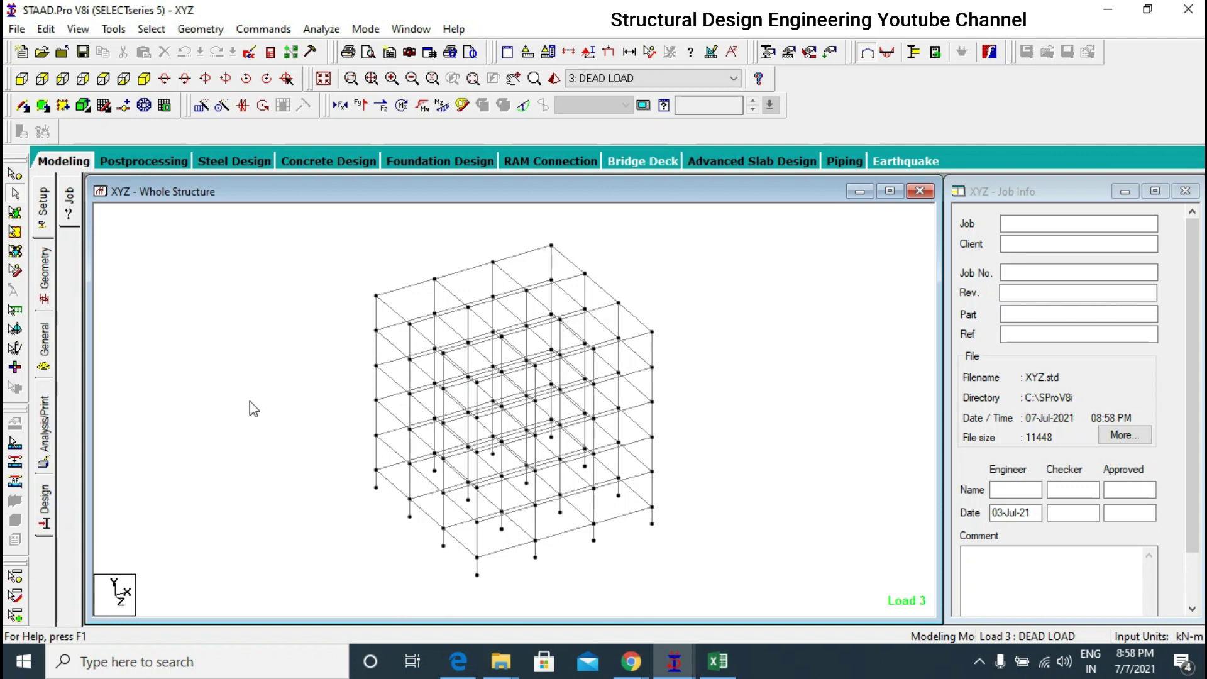
click(42, 342)
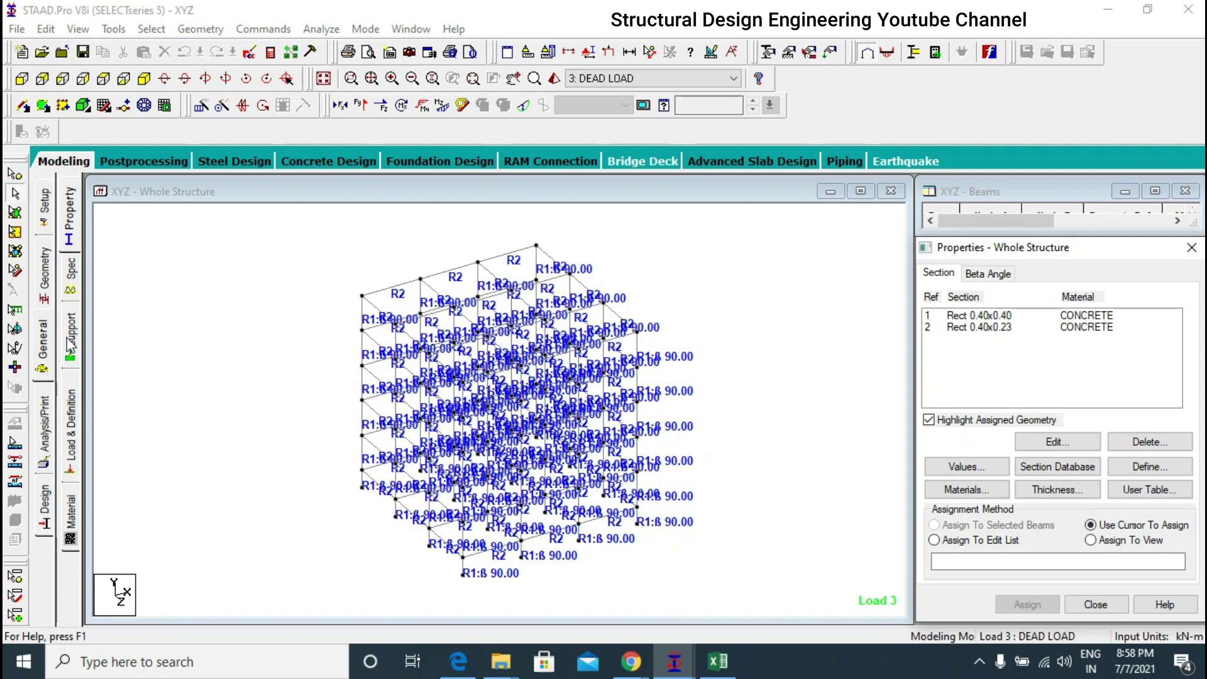
click(68, 337)
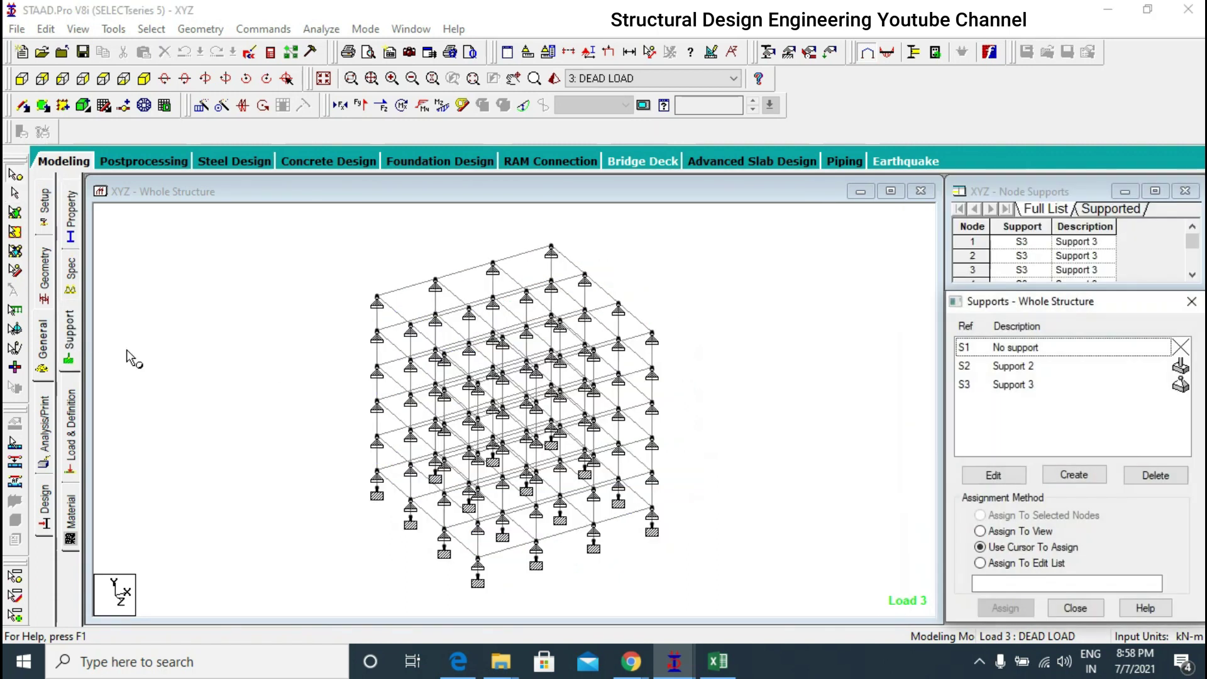
click(1052, 388)
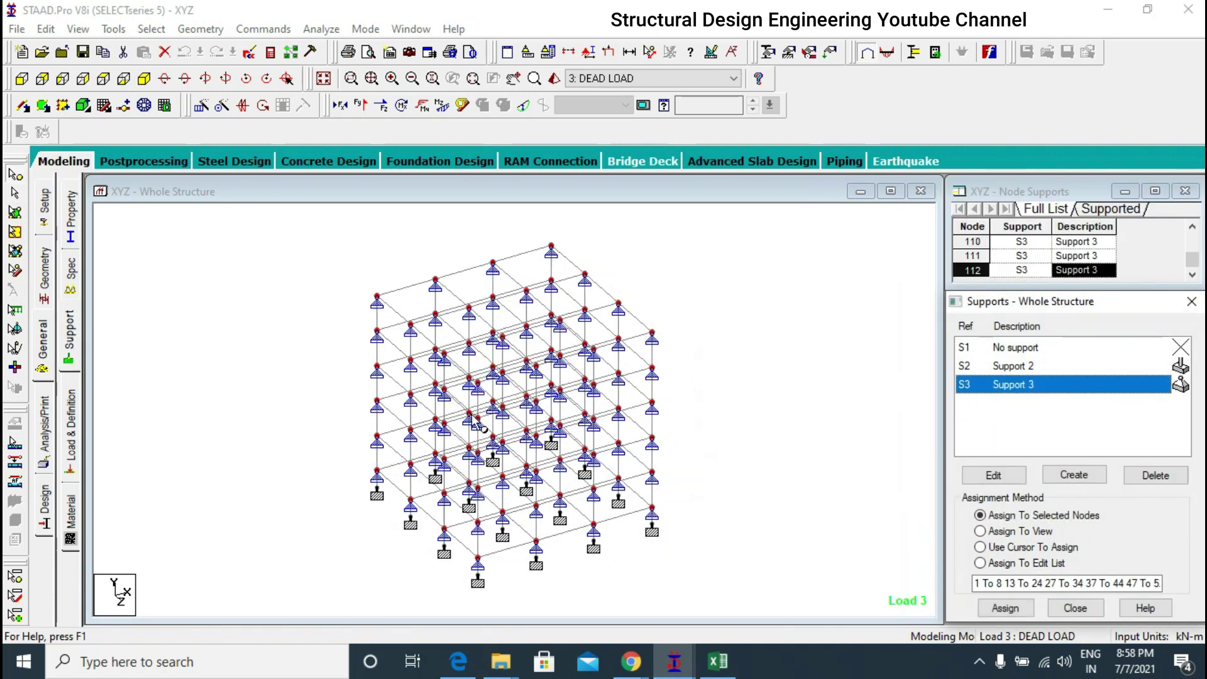
scroll(529, 396, up, 1)
scroll(531, 396, down, 1)
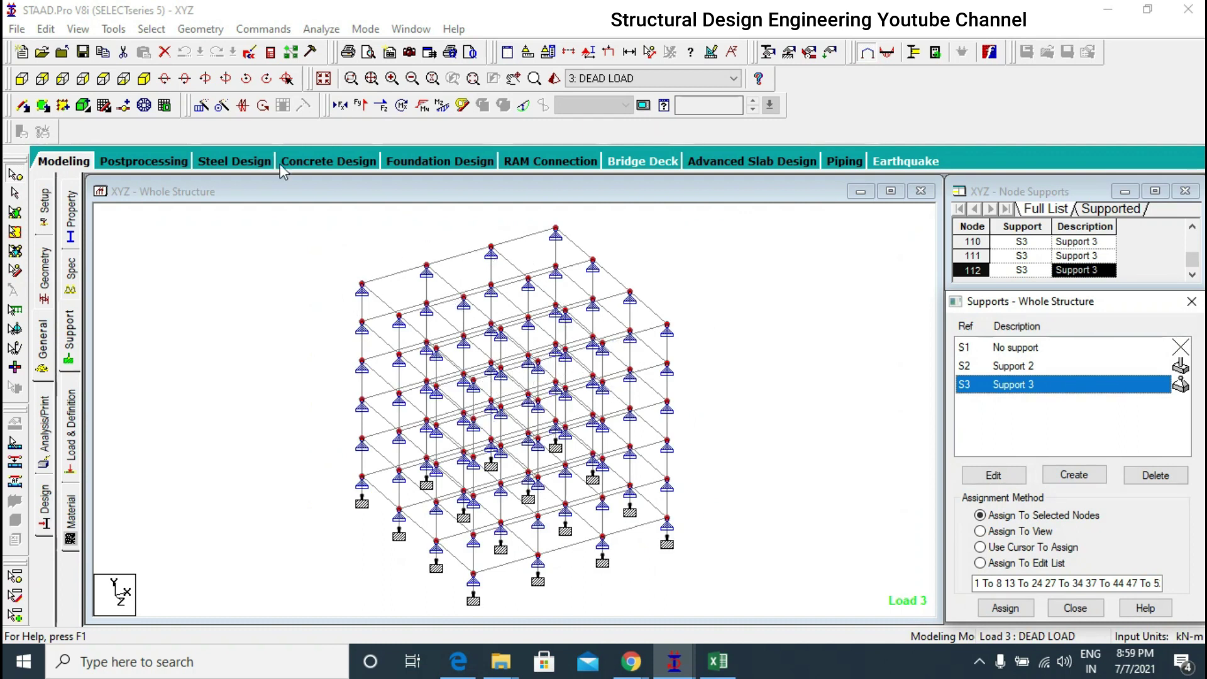
click(43, 77)
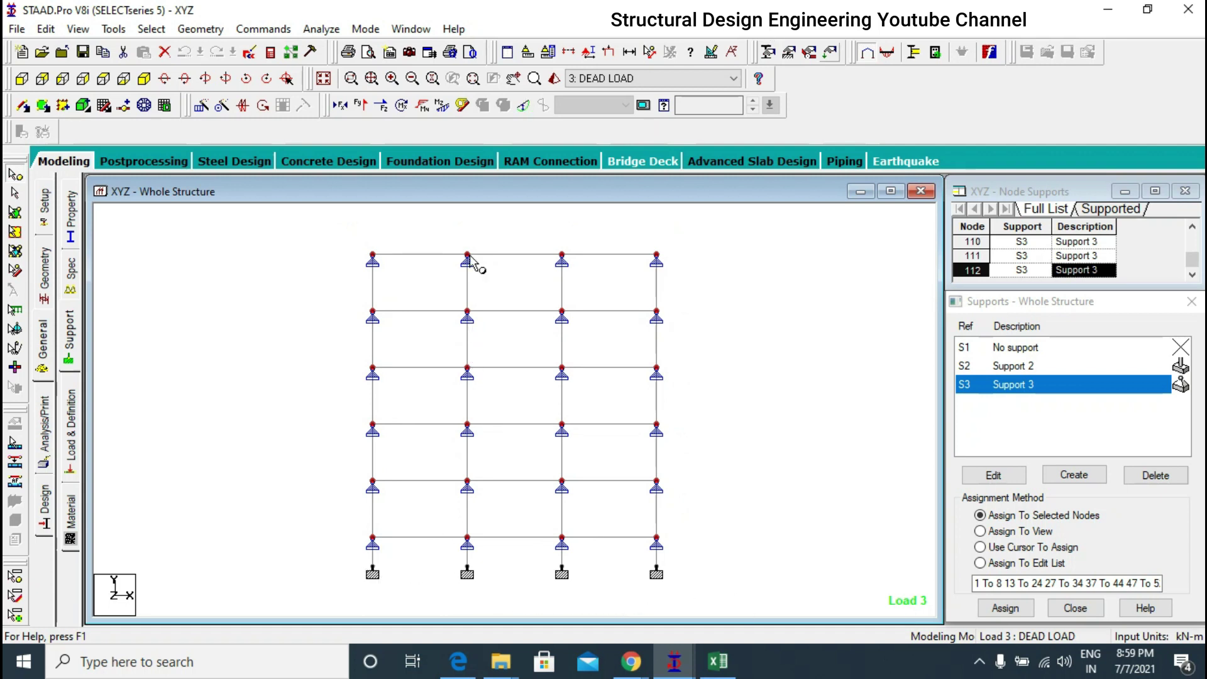
click(148, 79)
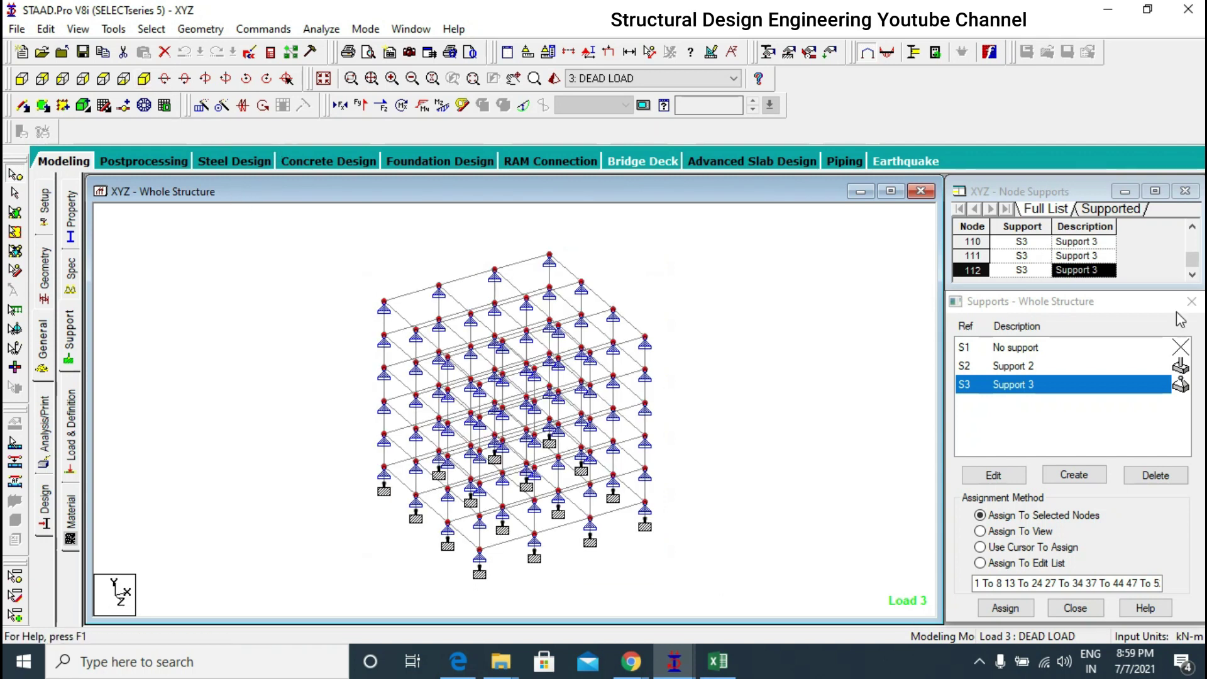
- Open the support reactions report setup in postprocessing for the selected Support 3 nodes
click(158, 161)
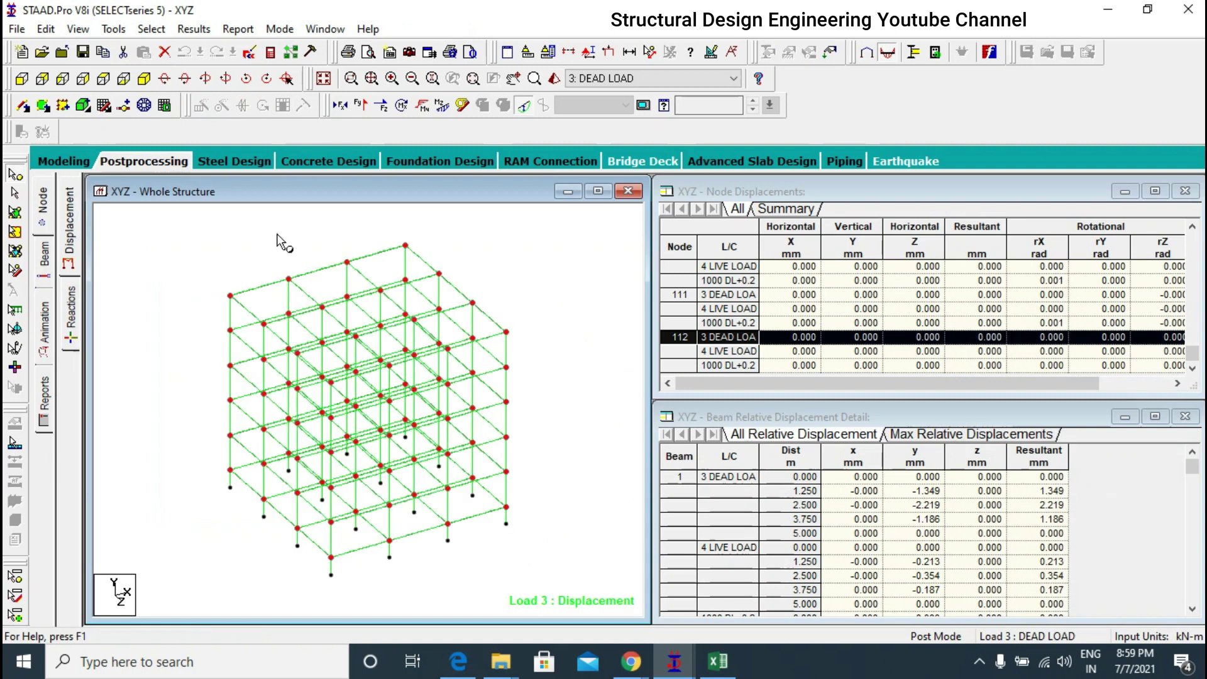
click(238, 30)
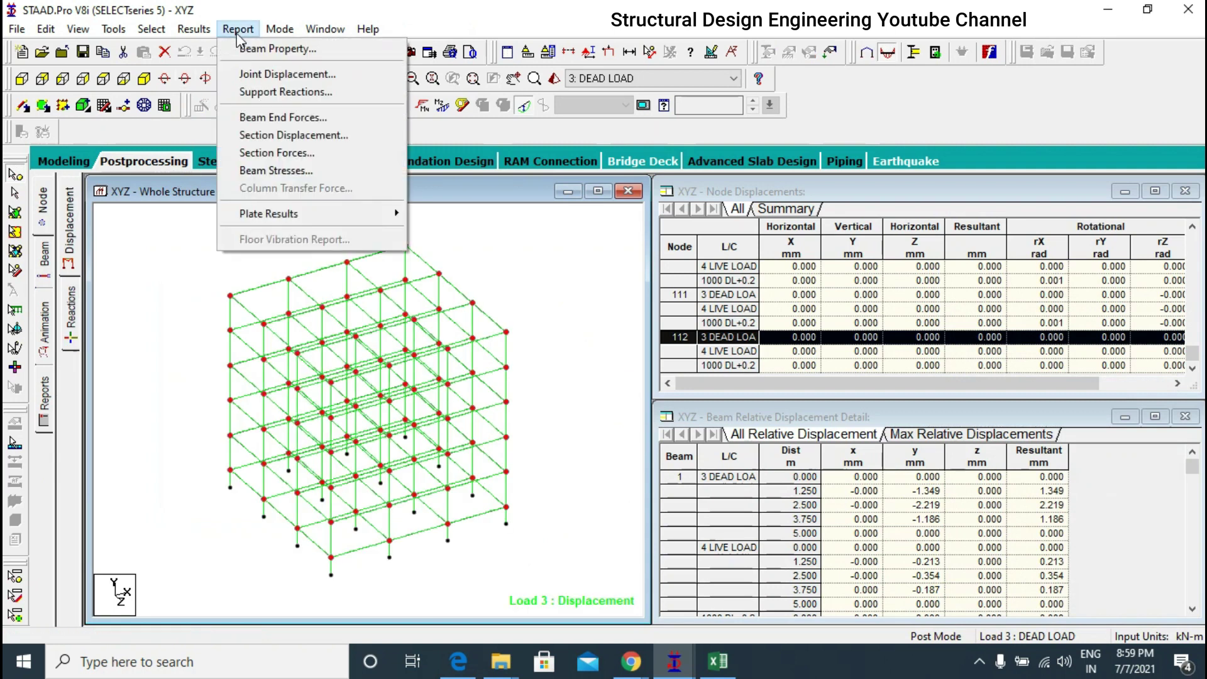
click(303, 95)
drag(517, 183, 610, 188)
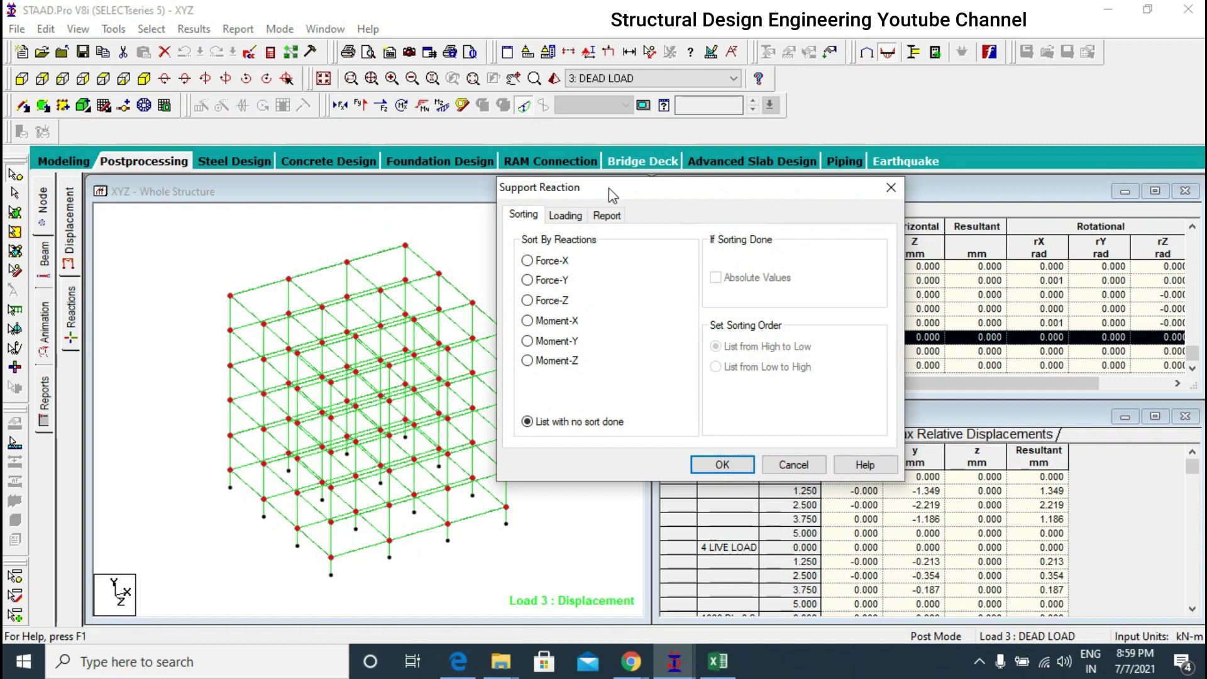
drag(629, 188, 779, 171)
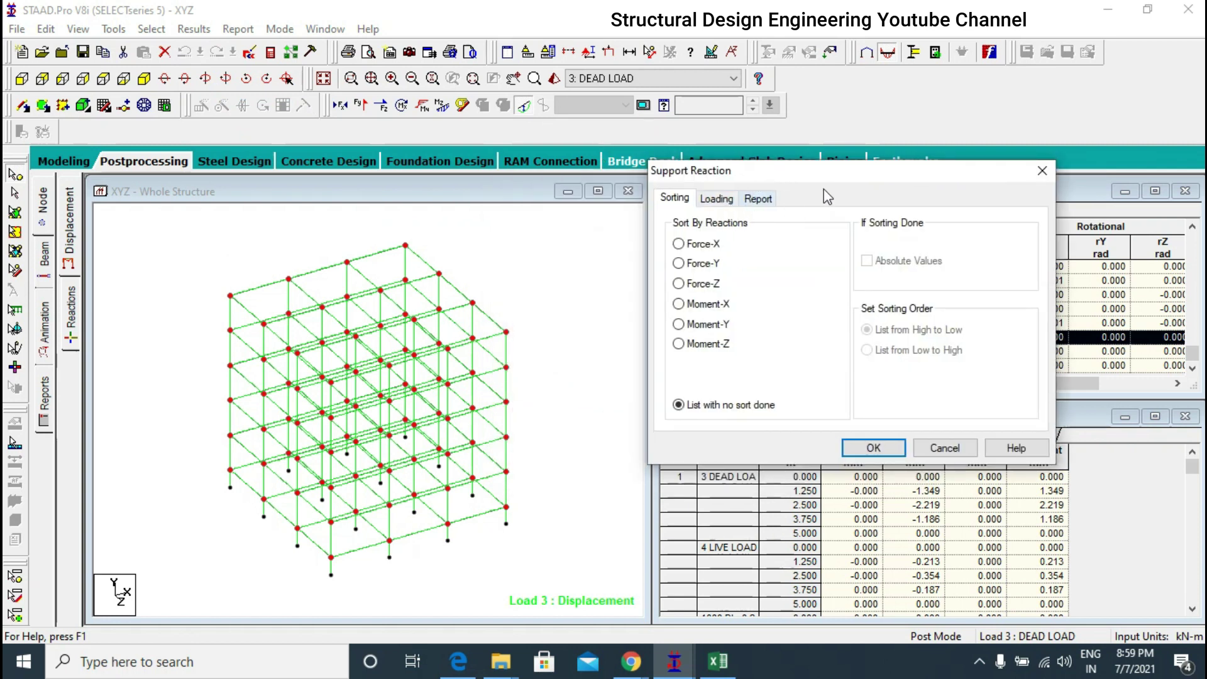
- Generate the support reaction report with only load case 1000 DL+0.25*LL included
click(722, 203)
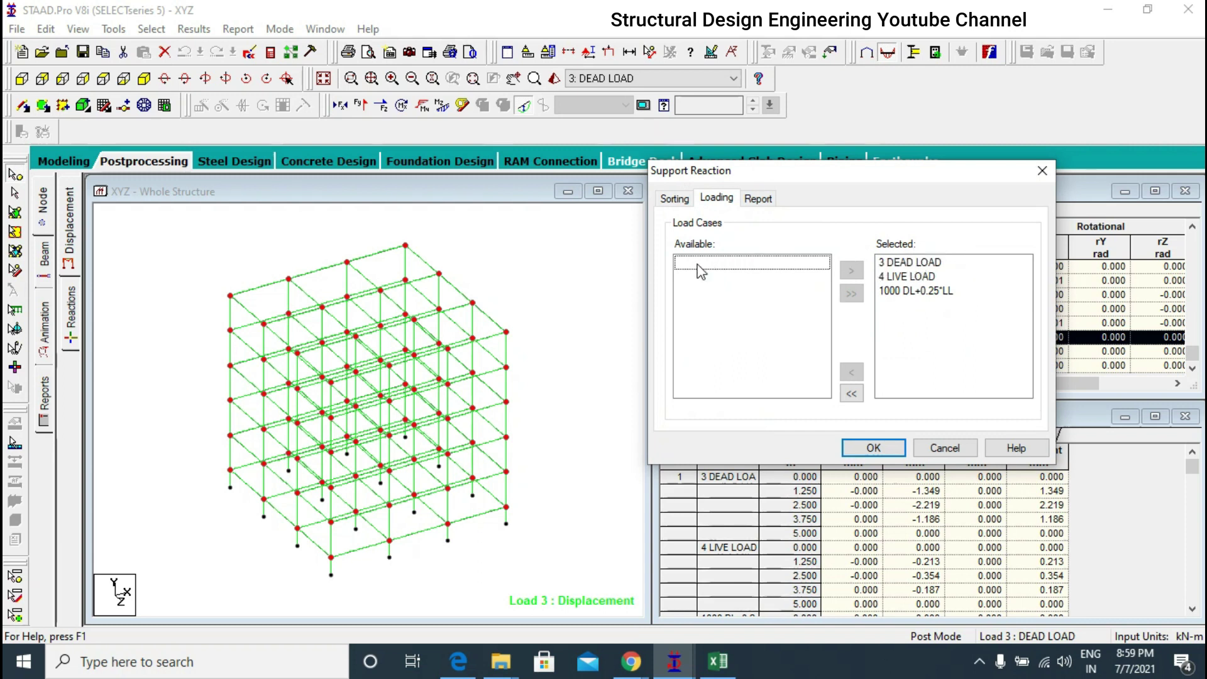
click(855, 395)
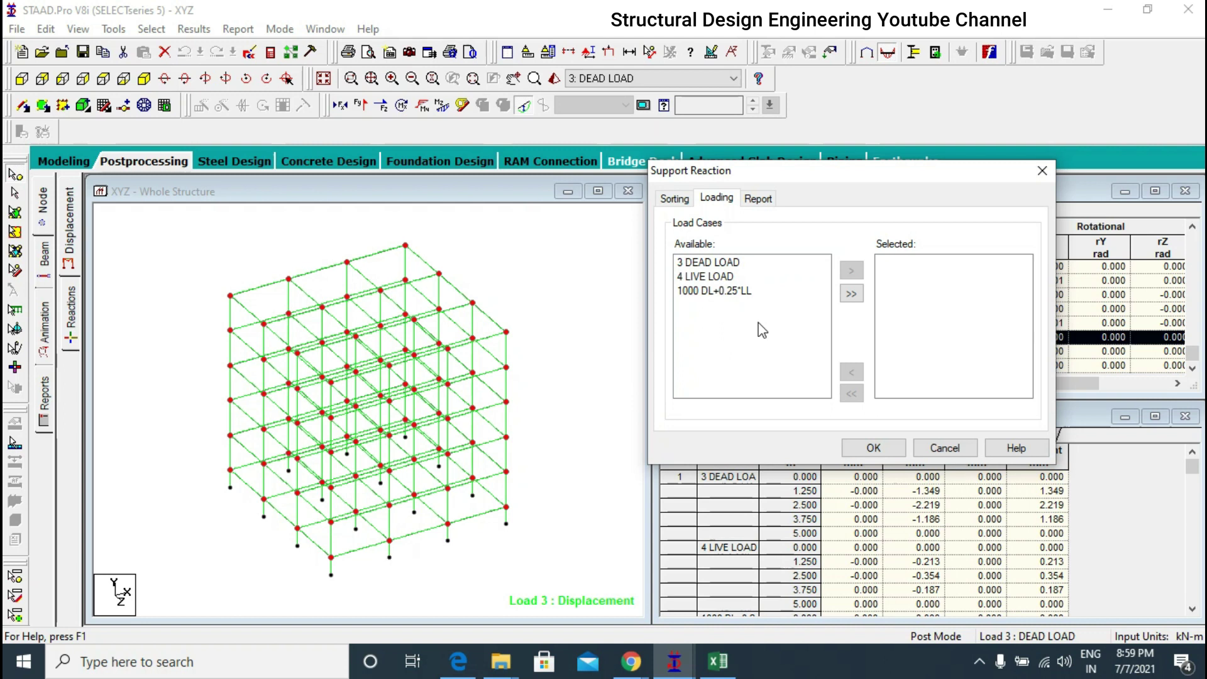
click(710, 295)
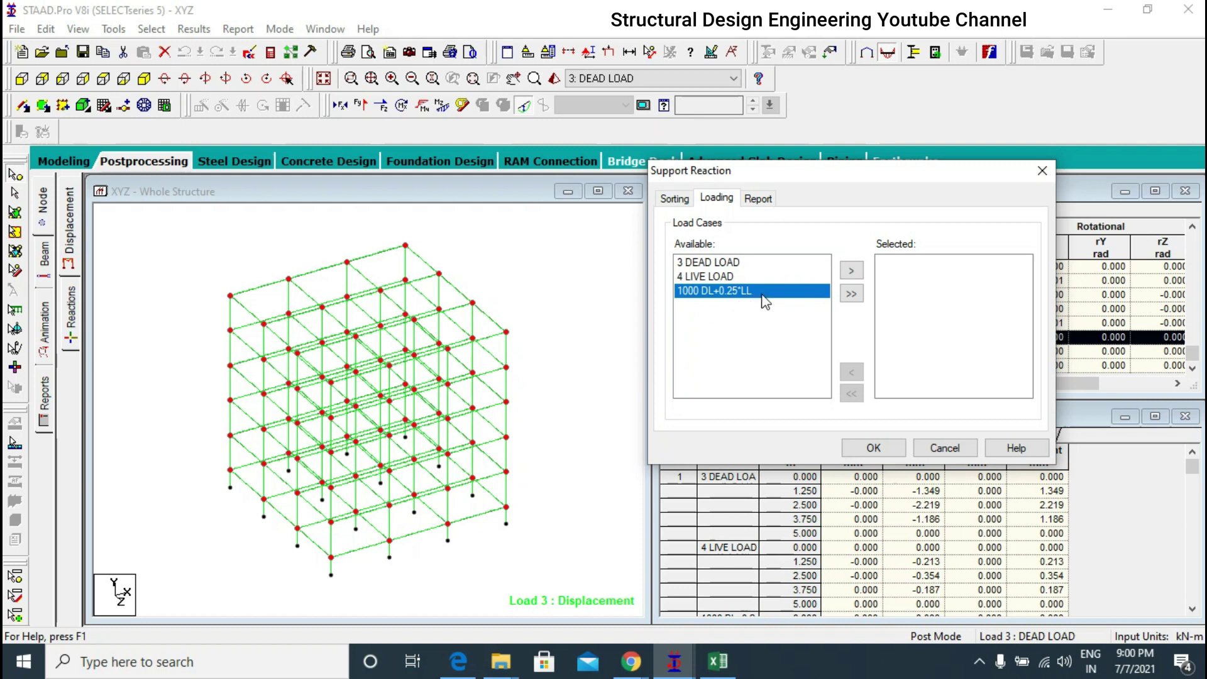
click(851, 271)
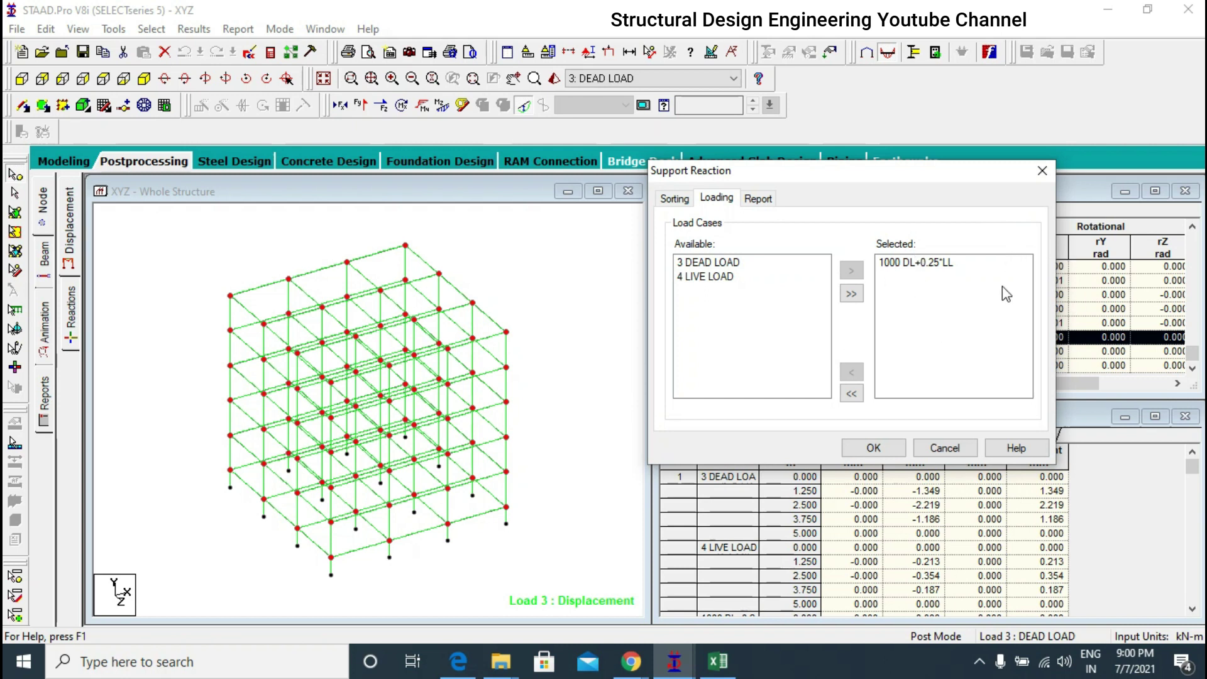
click(928, 263)
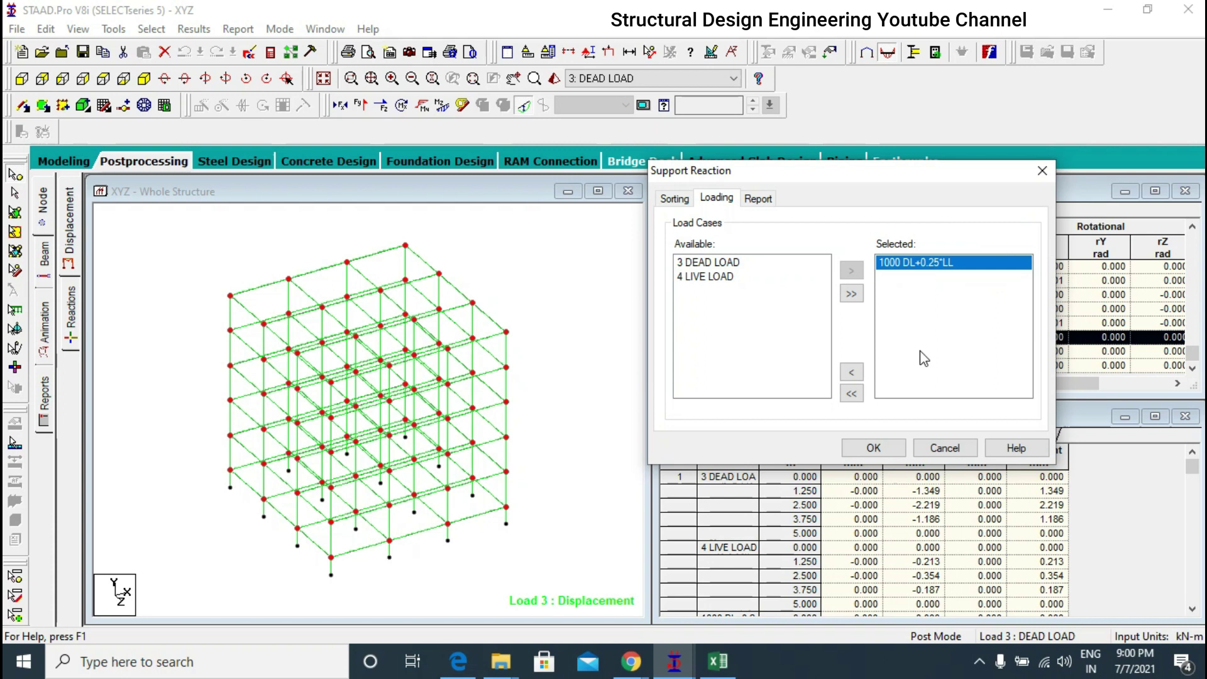
click(878, 447)
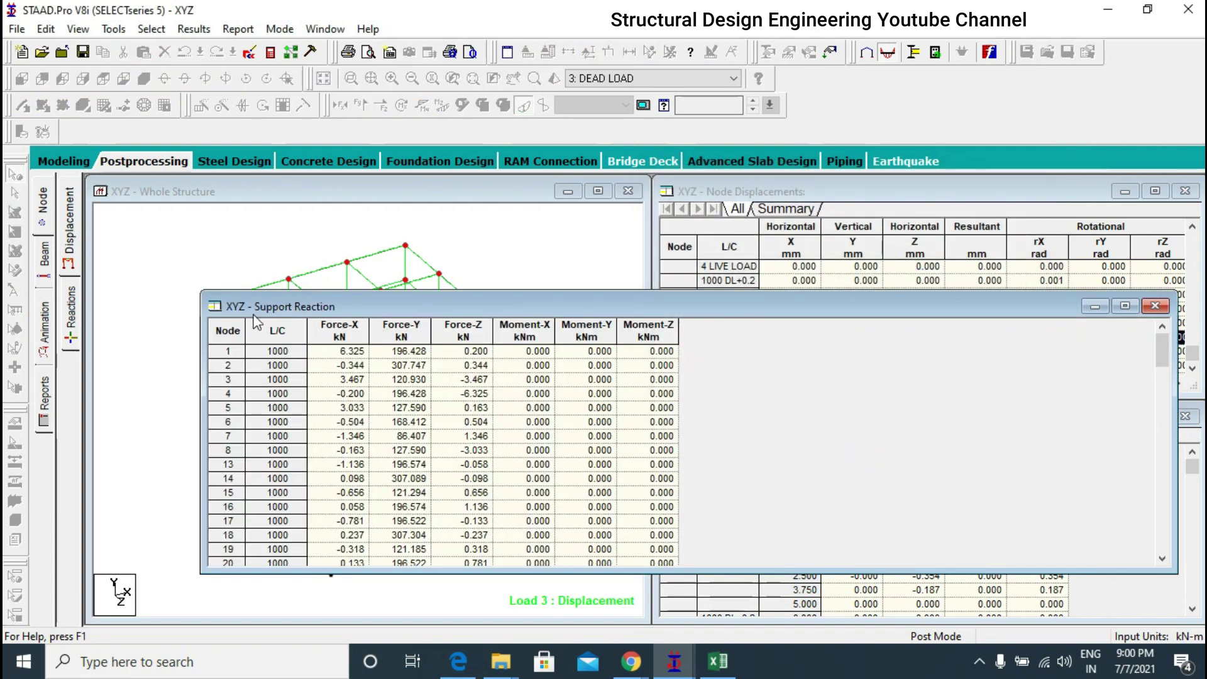
- Copy the whole support reaction table and paste it at cell A1 of a new sheet in the Excel workbook Book1
drag(251, 310, 194, 220)
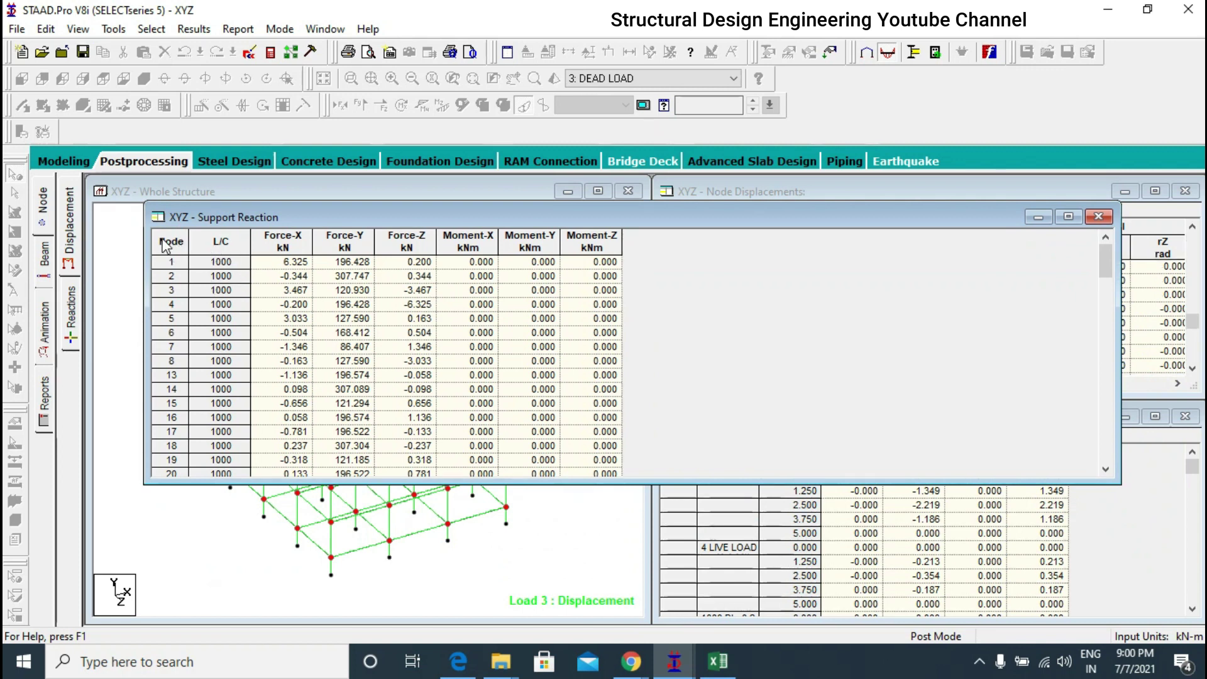
click(165, 243)
right_click(162, 238)
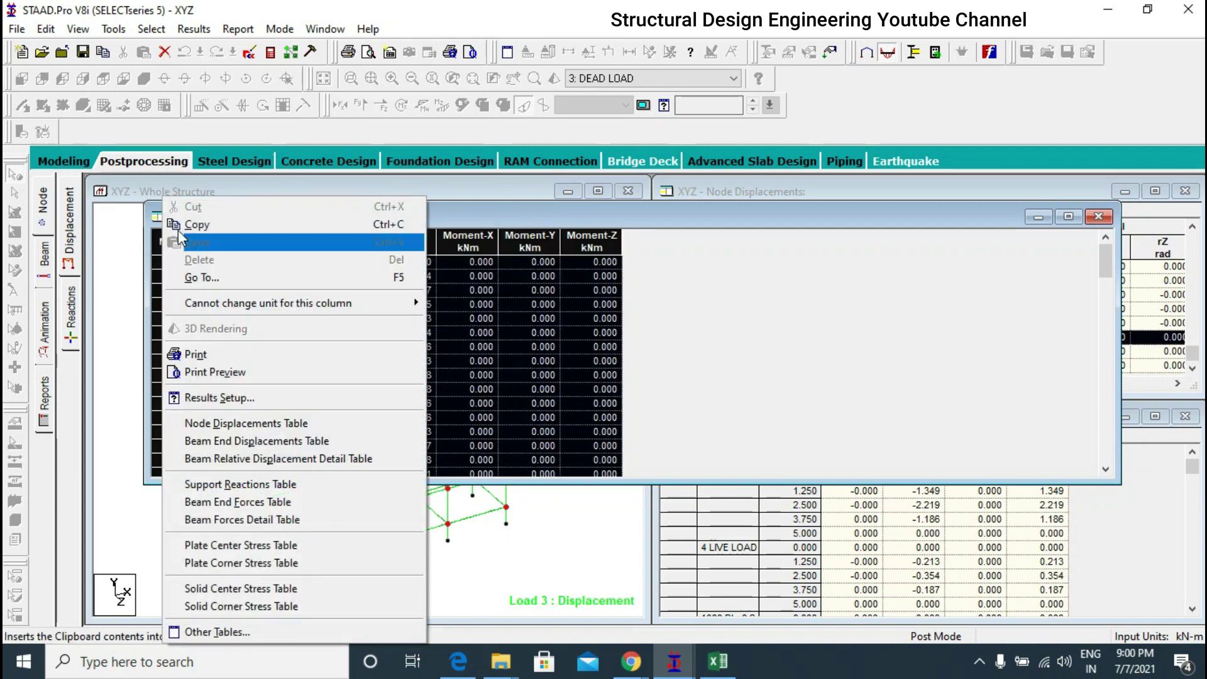
click(189, 236)
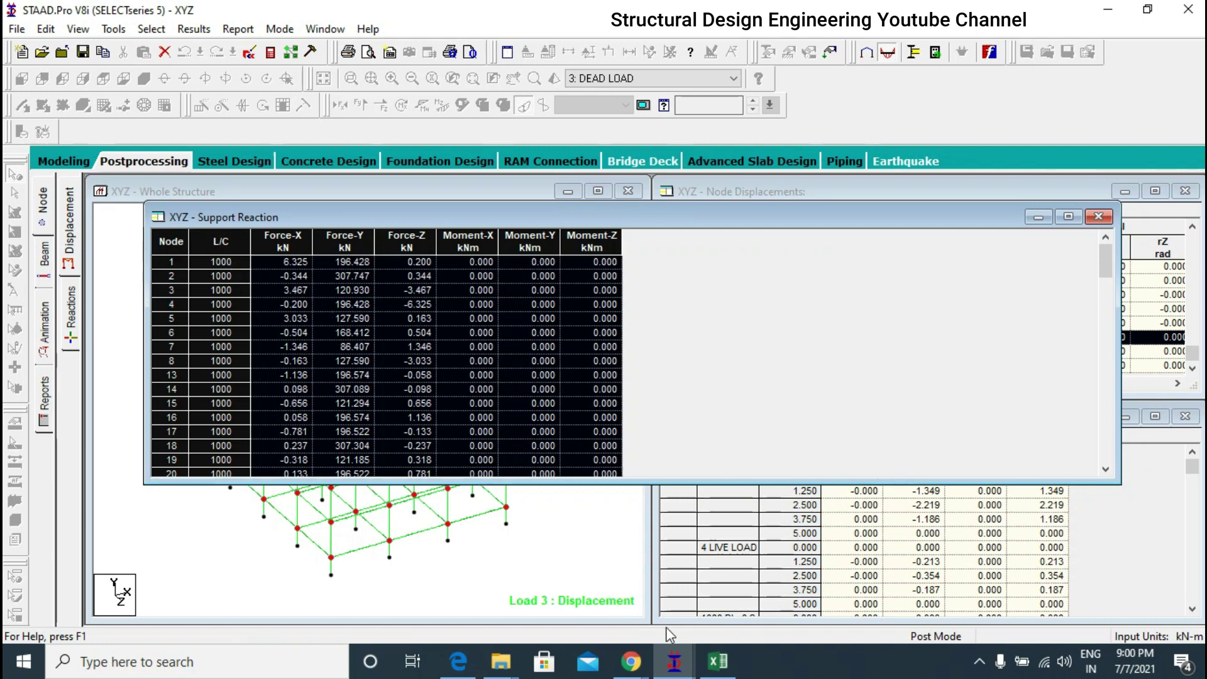
click(704, 656)
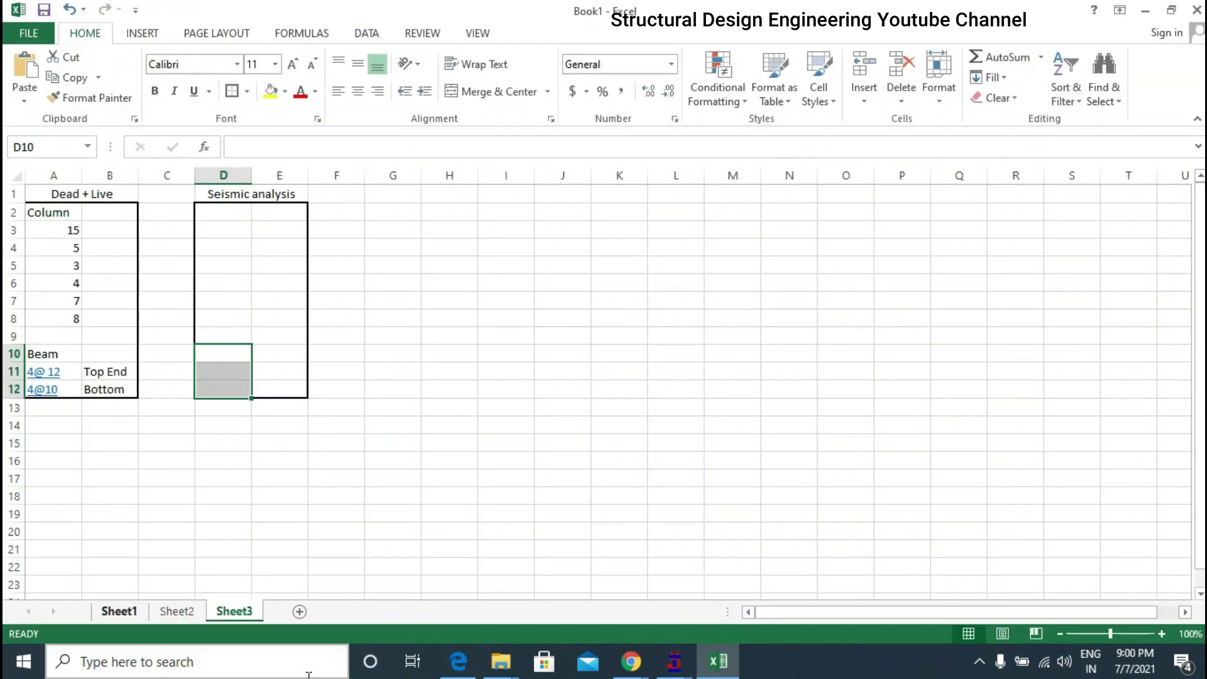
click(300, 611)
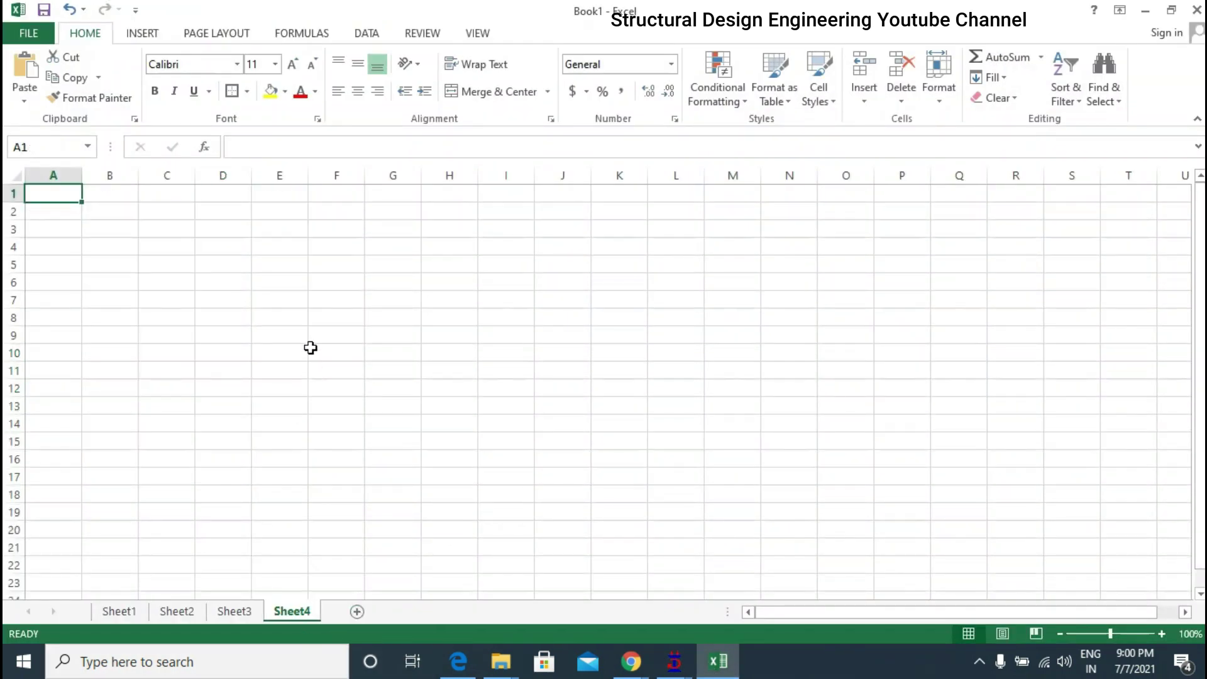
key(ctrl+v)
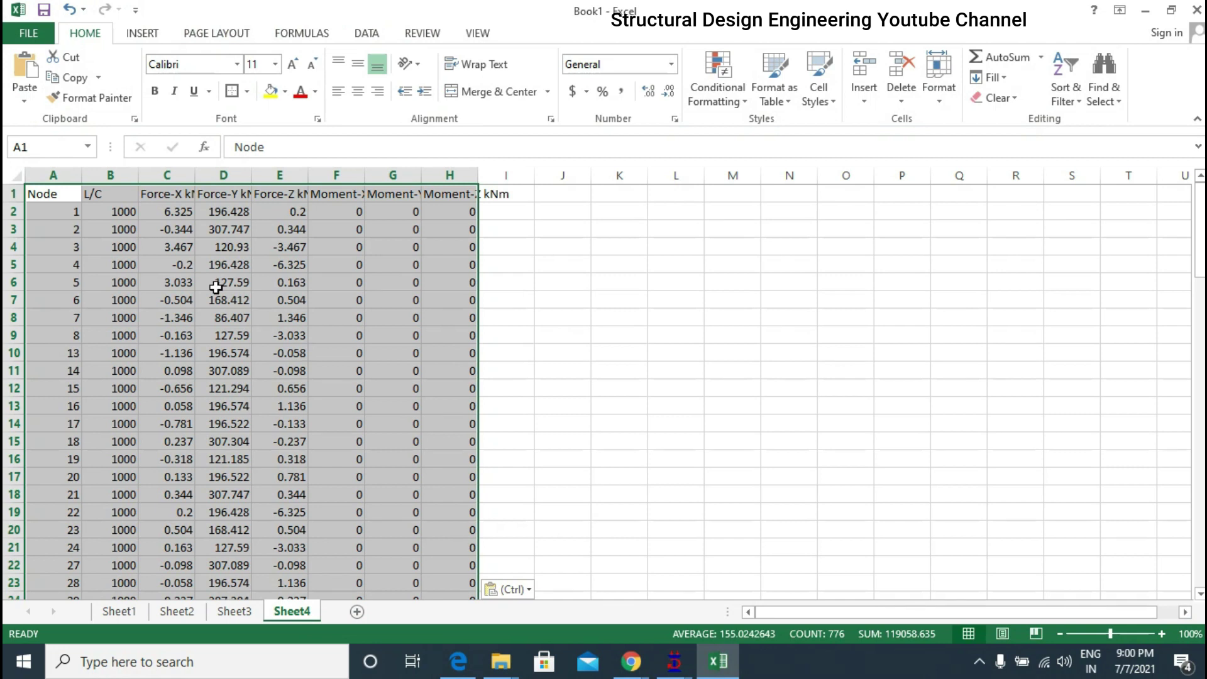
- Enter WEIGHT in cell B2 and fill it down the L/C column in place of the load case numbers
click(116, 215)
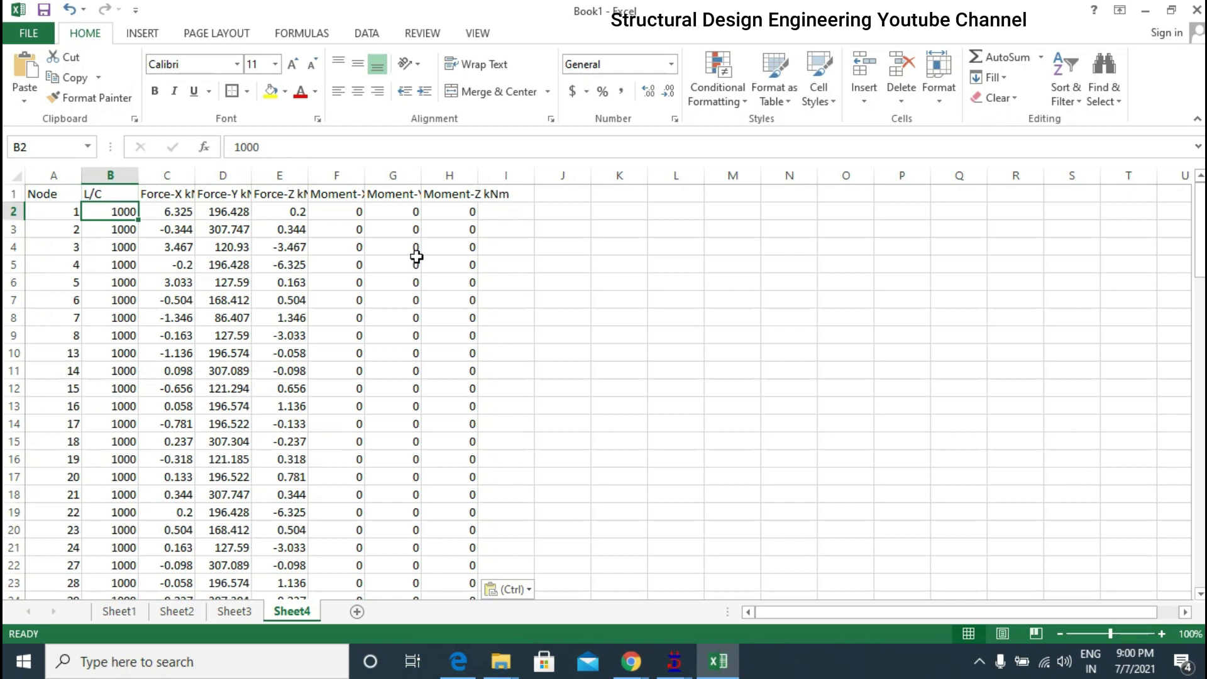
drag(131, 214, 132, 369)
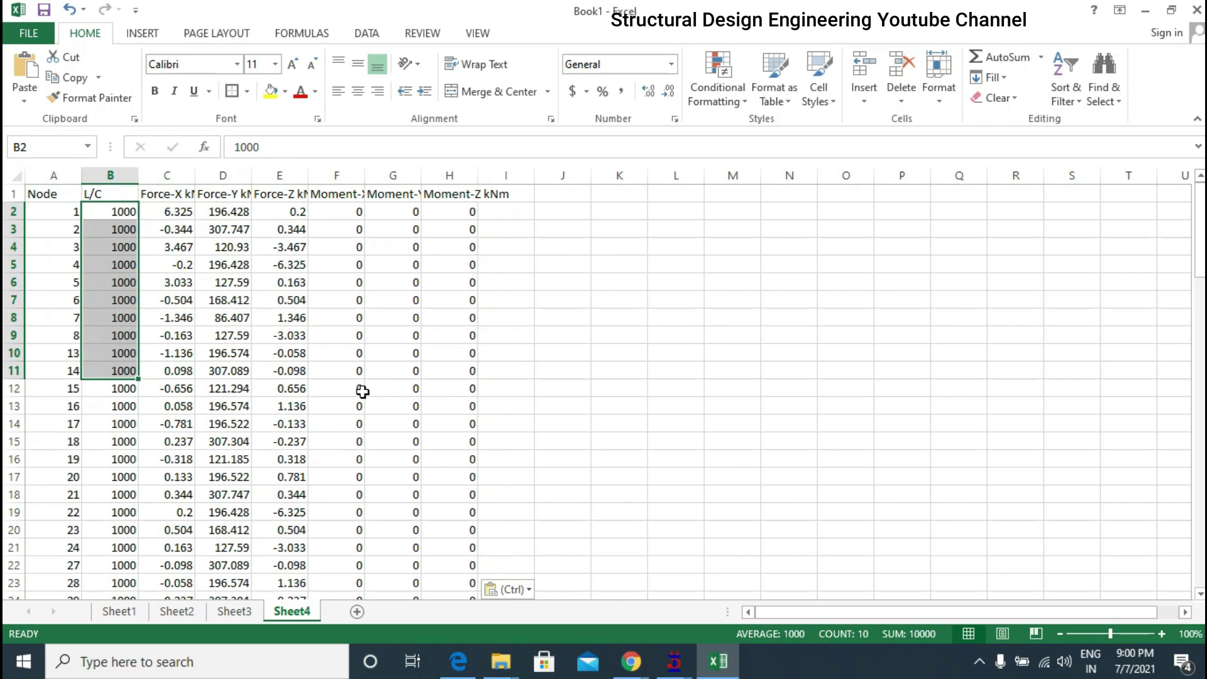
click(120, 211)
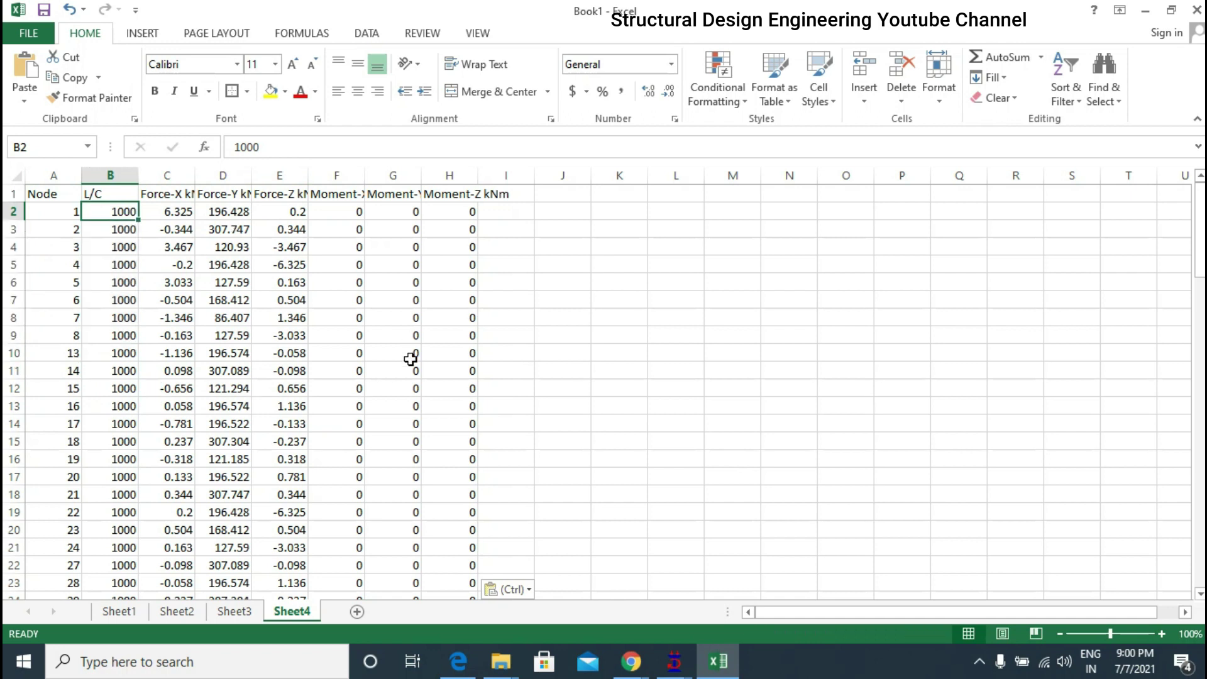
text(WEIGHT)
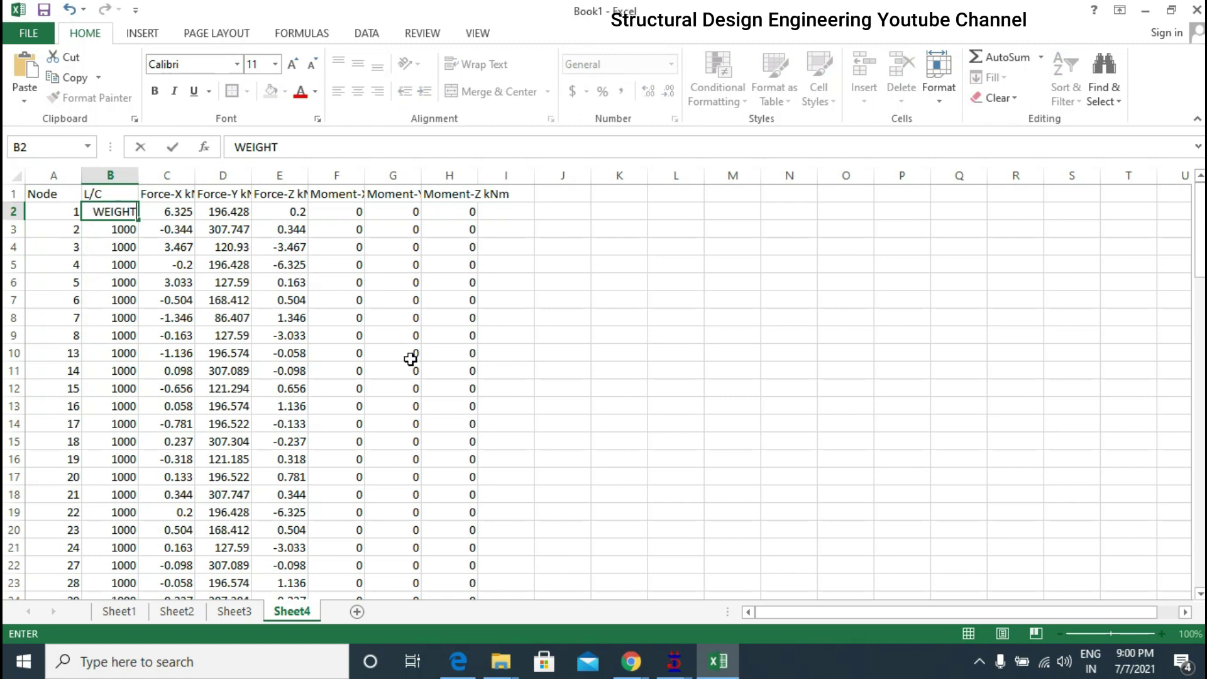
key(Return)
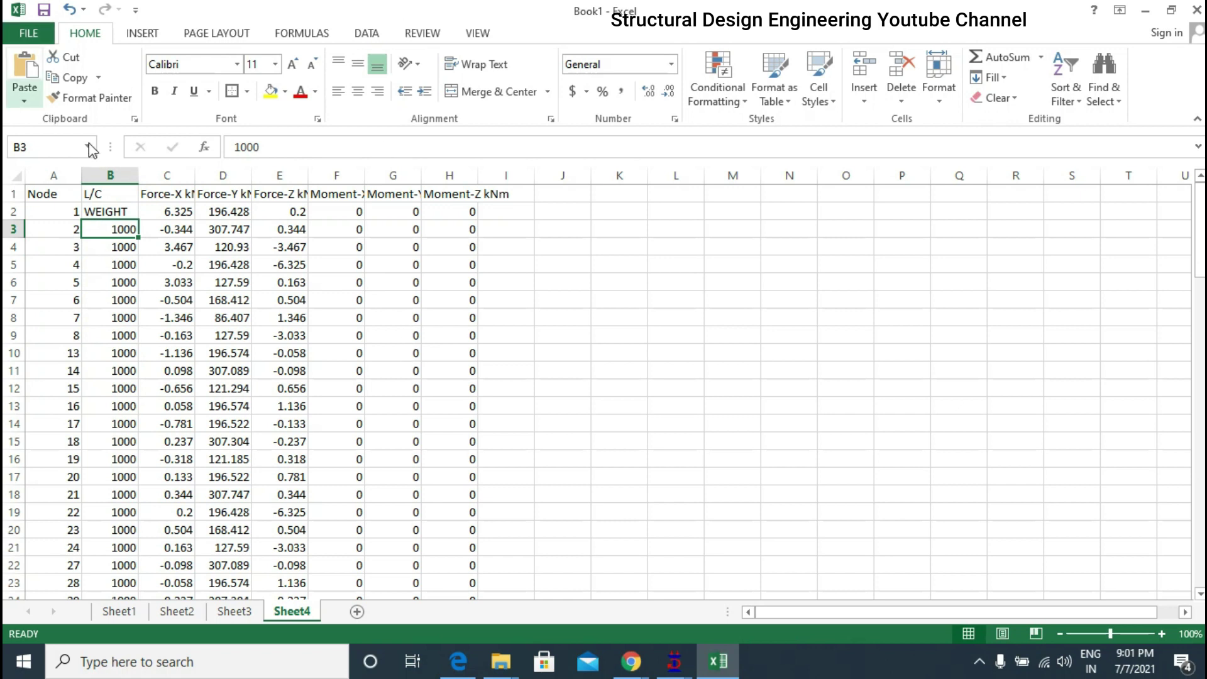
click(119, 211)
drag(139, 220, 142, 221)
double_click(142, 221)
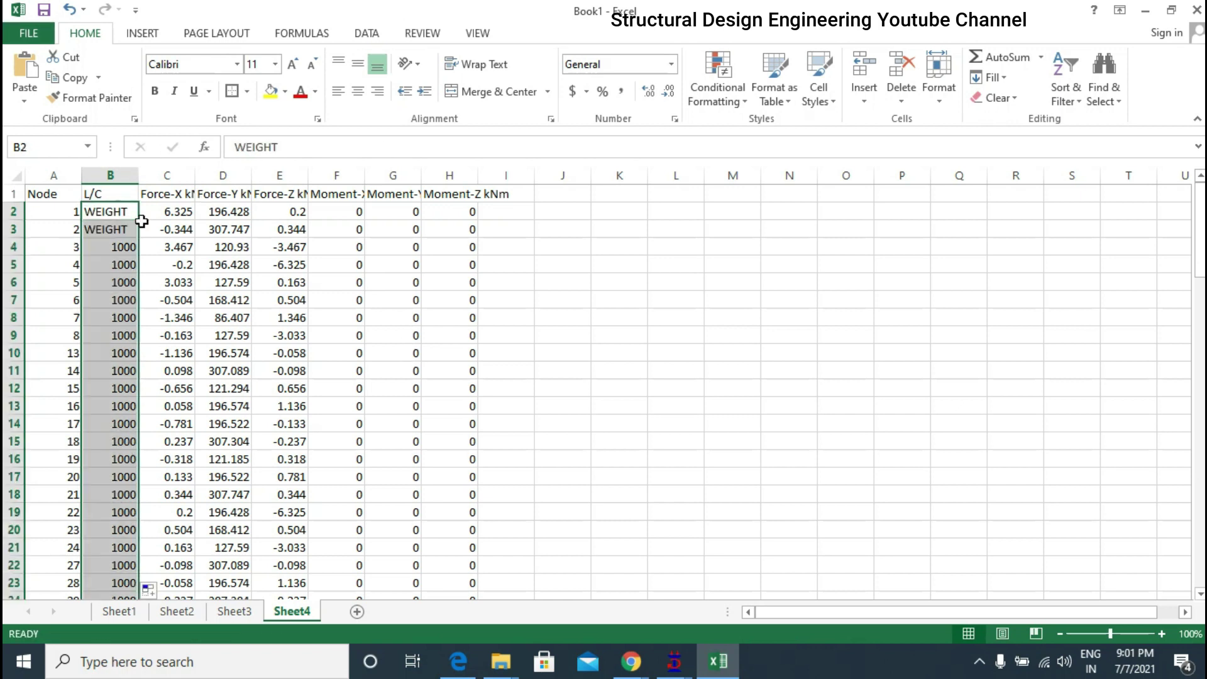
scroll(141, 317, down, 2)
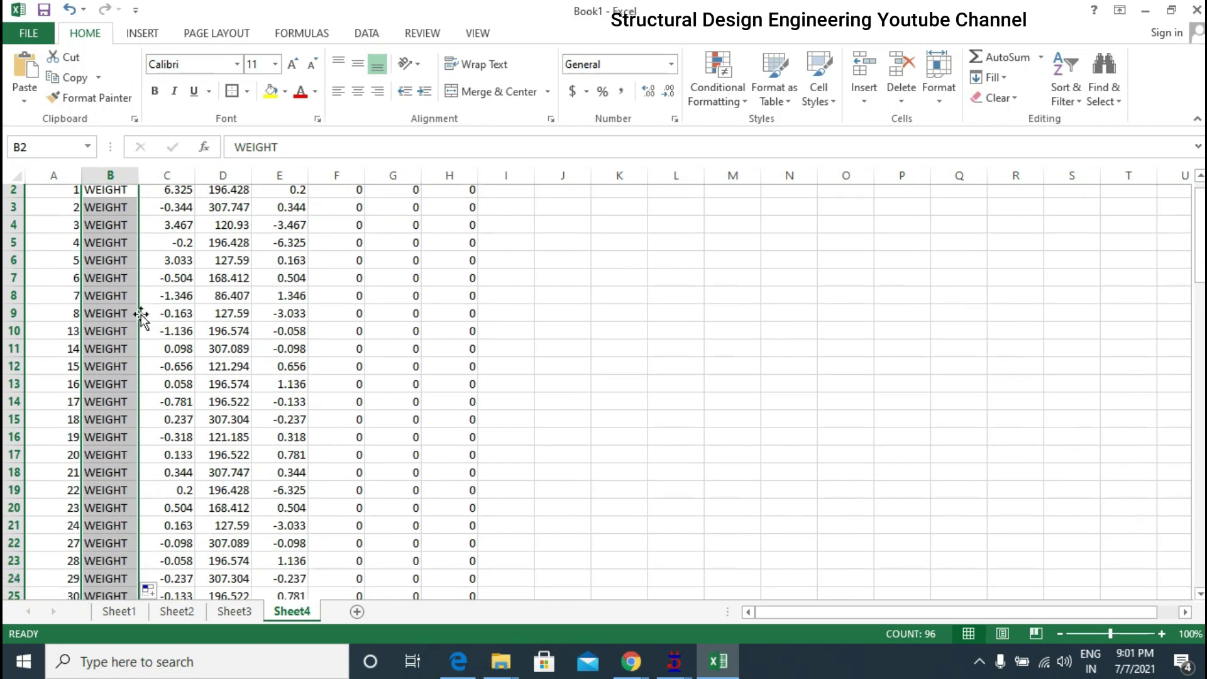
scroll(73, 236, up, 2)
click(66, 217)
drag(65, 217, 70, 565)
drag(111, 215, 108, 530)
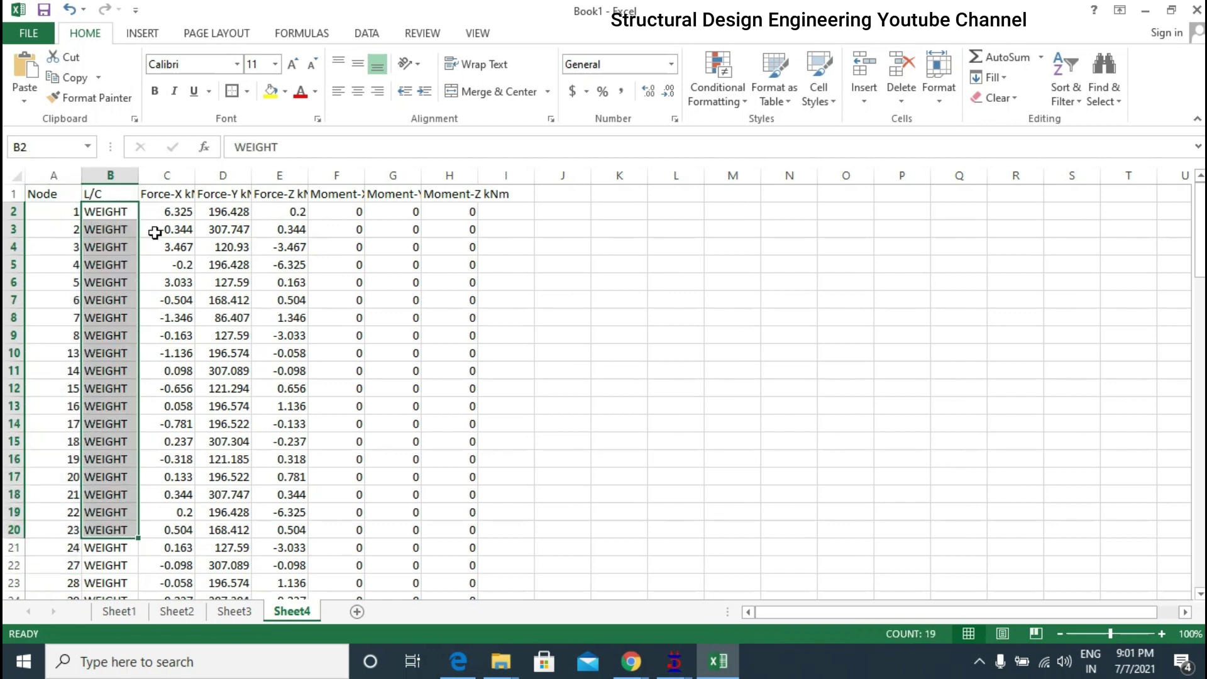
- Delete the Force-X, Force-Z, Moment-X, Moment-Y and Moment-Z columns from the pasted reaction table
click(167, 174)
ctrl+click(282, 175)
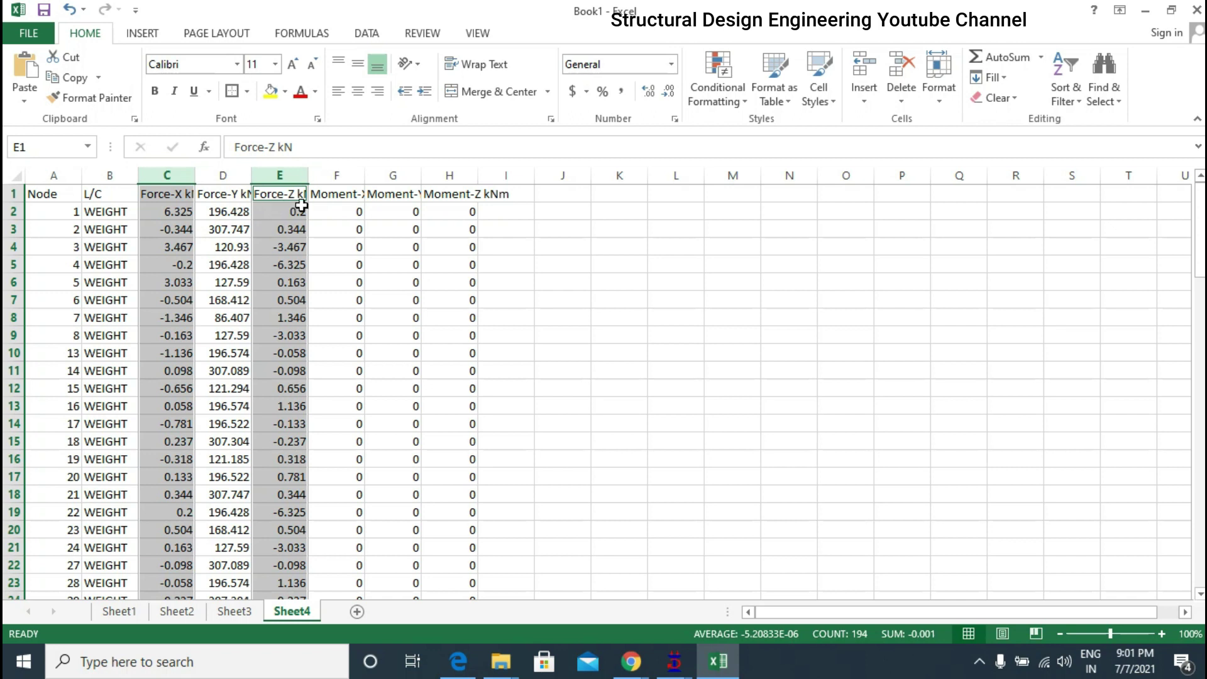
ctrl+click(339, 176)
ctrl+drag(340, 176, 458, 192)
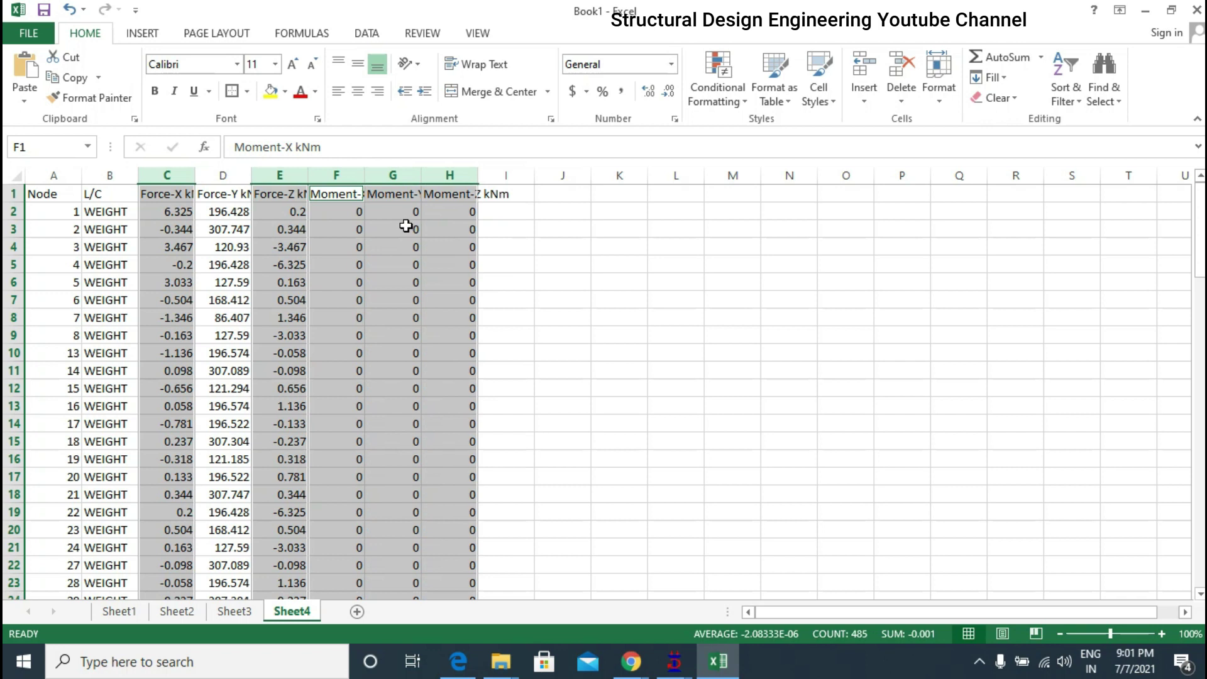
right_click(379, 243)
click(423, 390)
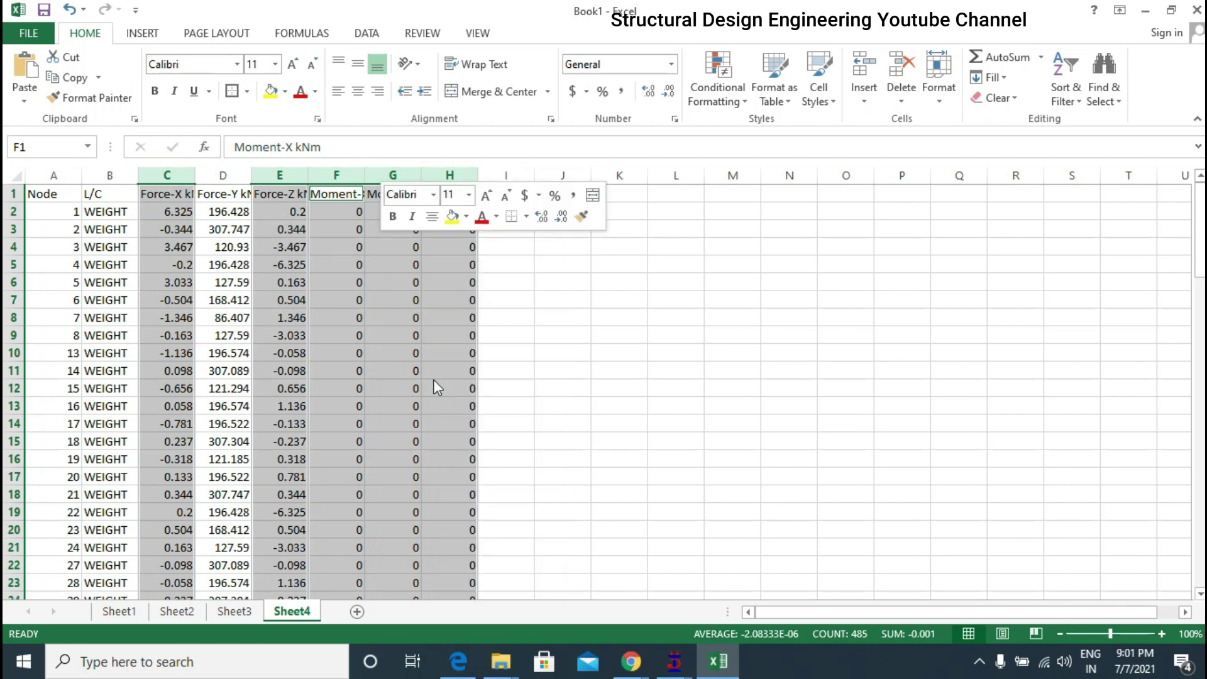
- Copy the node numbers, WEIGHT labels and Force-Y values in A2:C97, leaving out the header row
click(187, 243)
drag(73, 213, 94, 463)
drag(107, 211, 110, 442)
drag(176, 214, 186, 374)
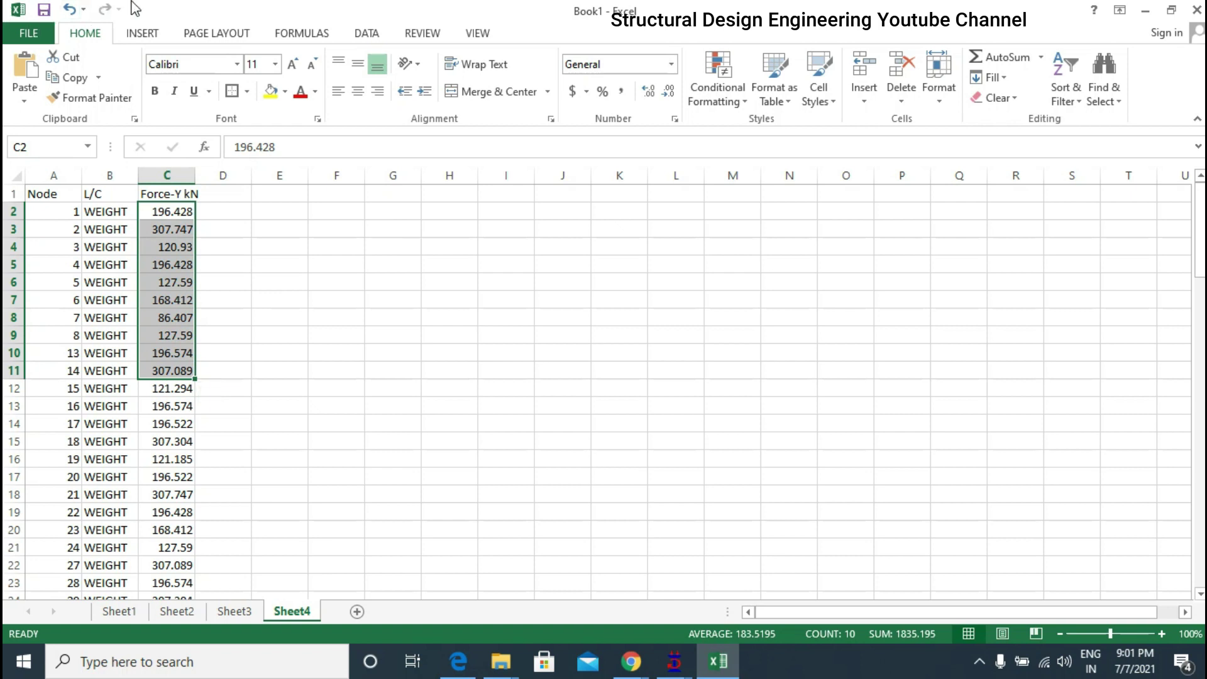
click(239, 299)
drag(70, 211, 188, 531)
key(ctrl+c)
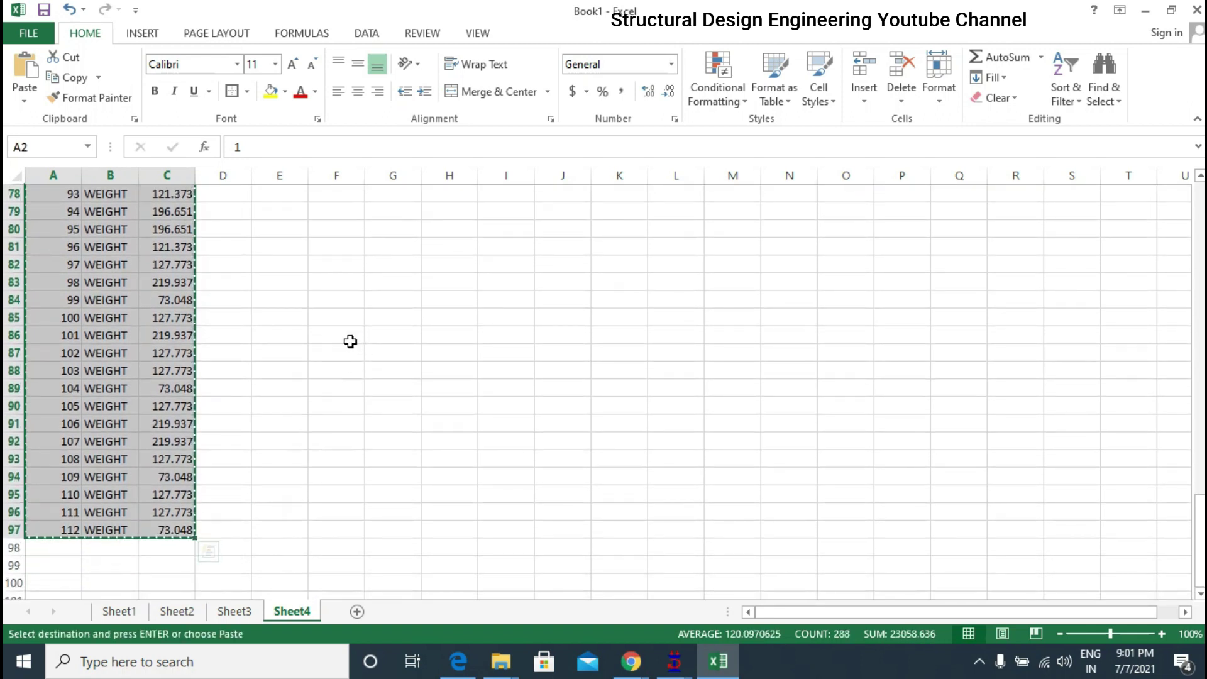
- Switch to STAAD.Pro, return to modeling mode and open the XYZ input file in the STAAD Editor at the commented 1893 load definition
click(1136, 13)
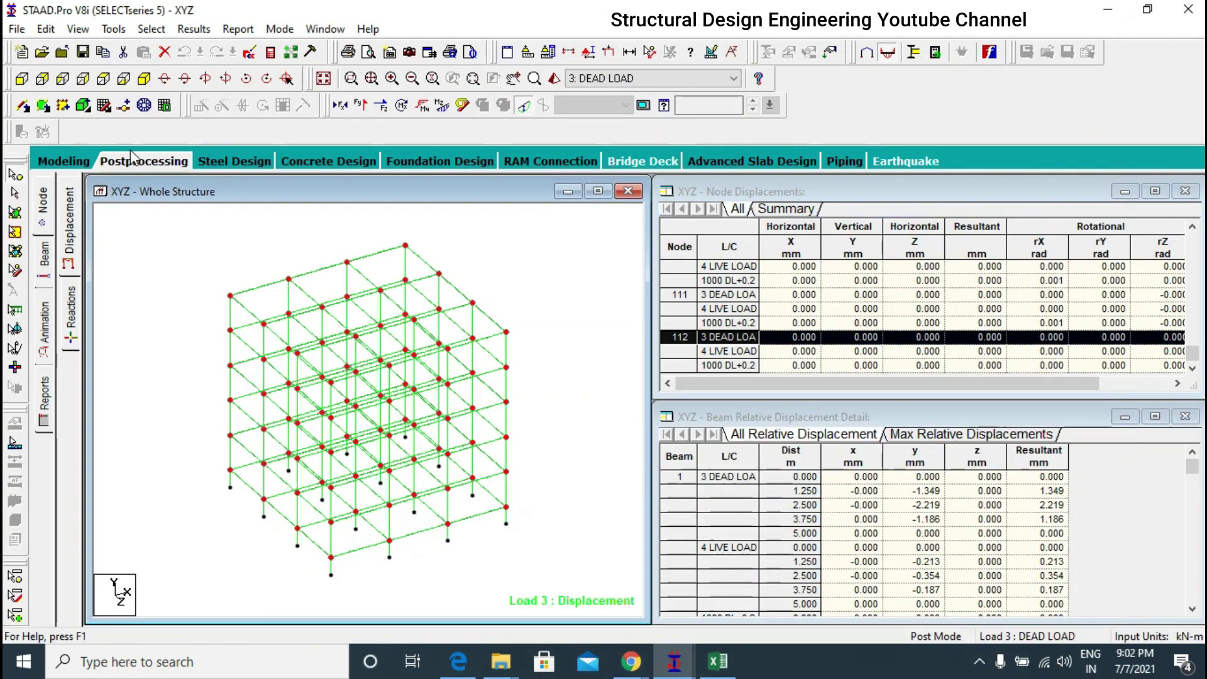
click(87, 161)
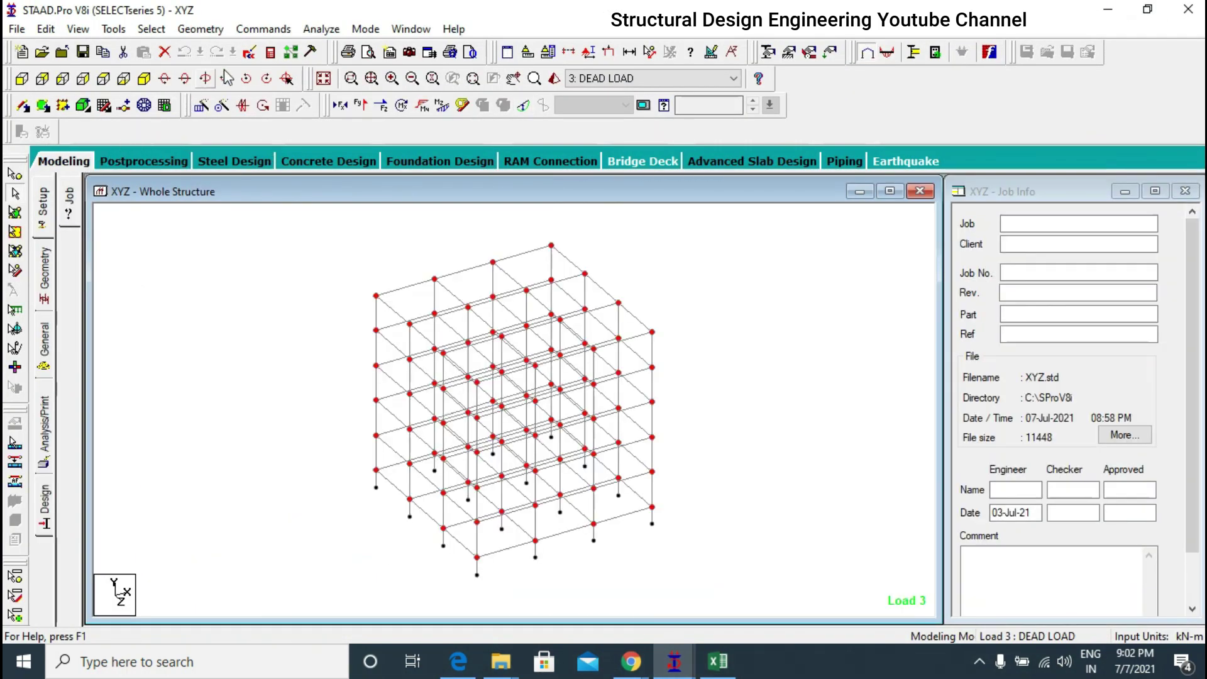
click(250, 51)
scroll(389, 300, down, 15)
scroll(389, 300, down, 4)
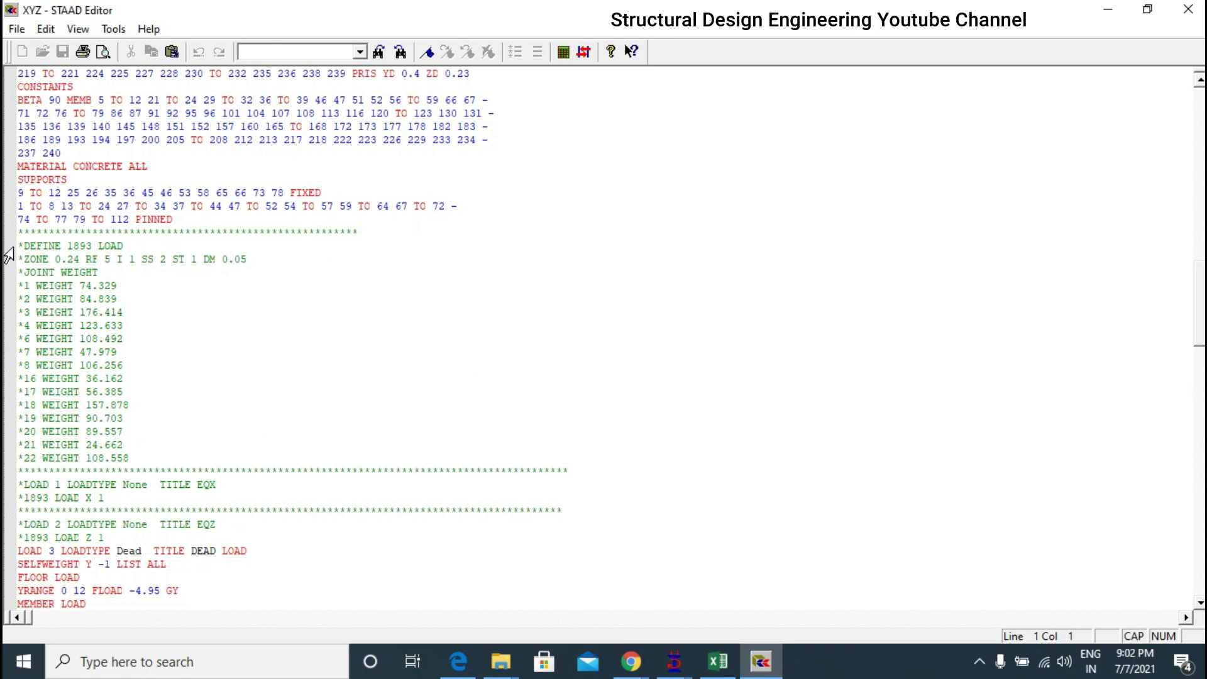
drag(23, 246, 182, 536)
click(181, 409)
scroll(157, 379, up, 9)
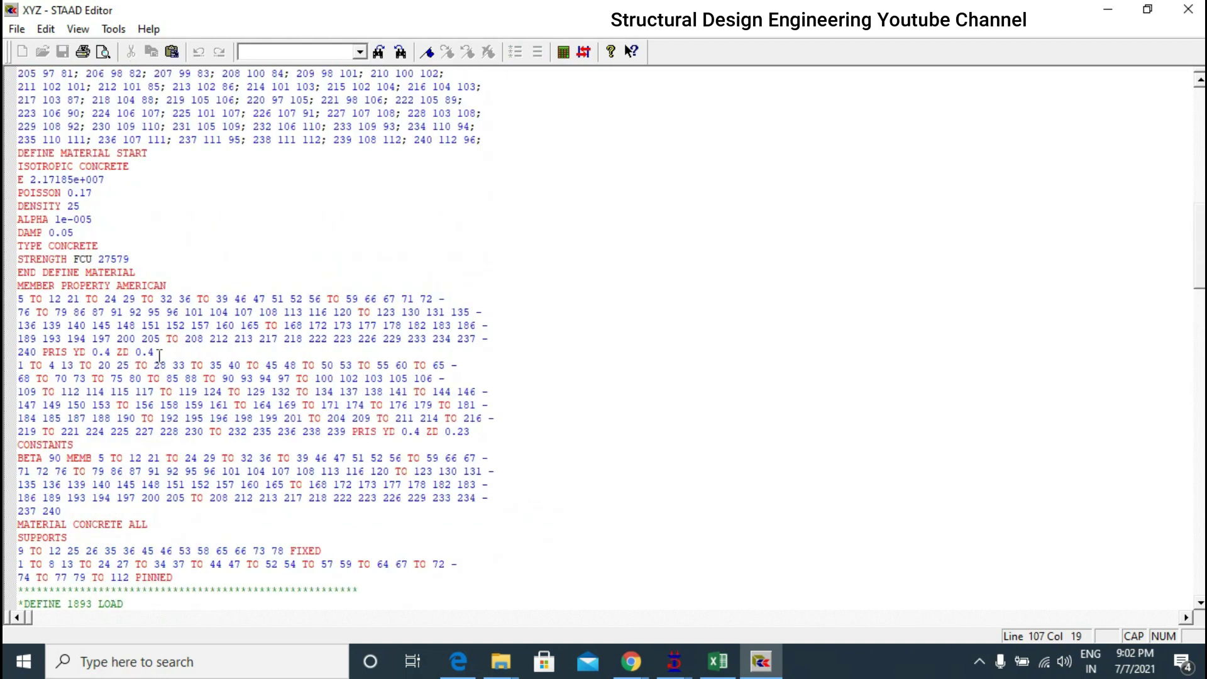
click(201, 289)
key(Return)
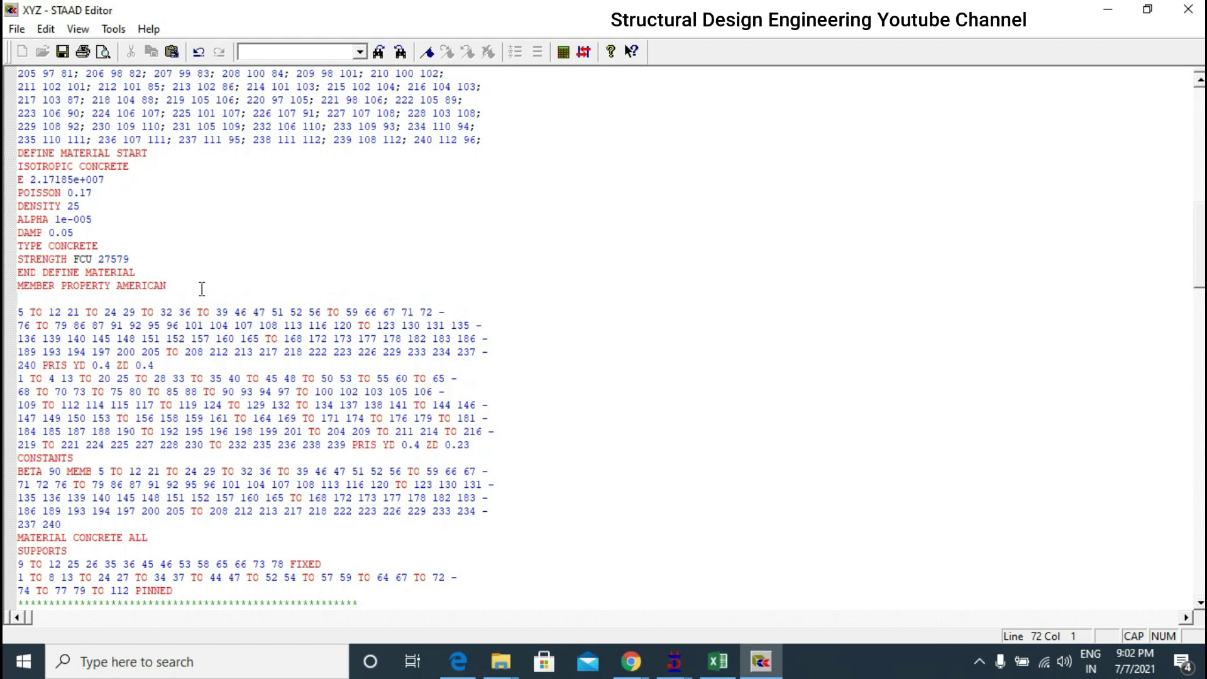
key(ctrl+z)
scroll(202, 289, down, 4)
click(215, 348)
key(Return)
key(ctrl+z)
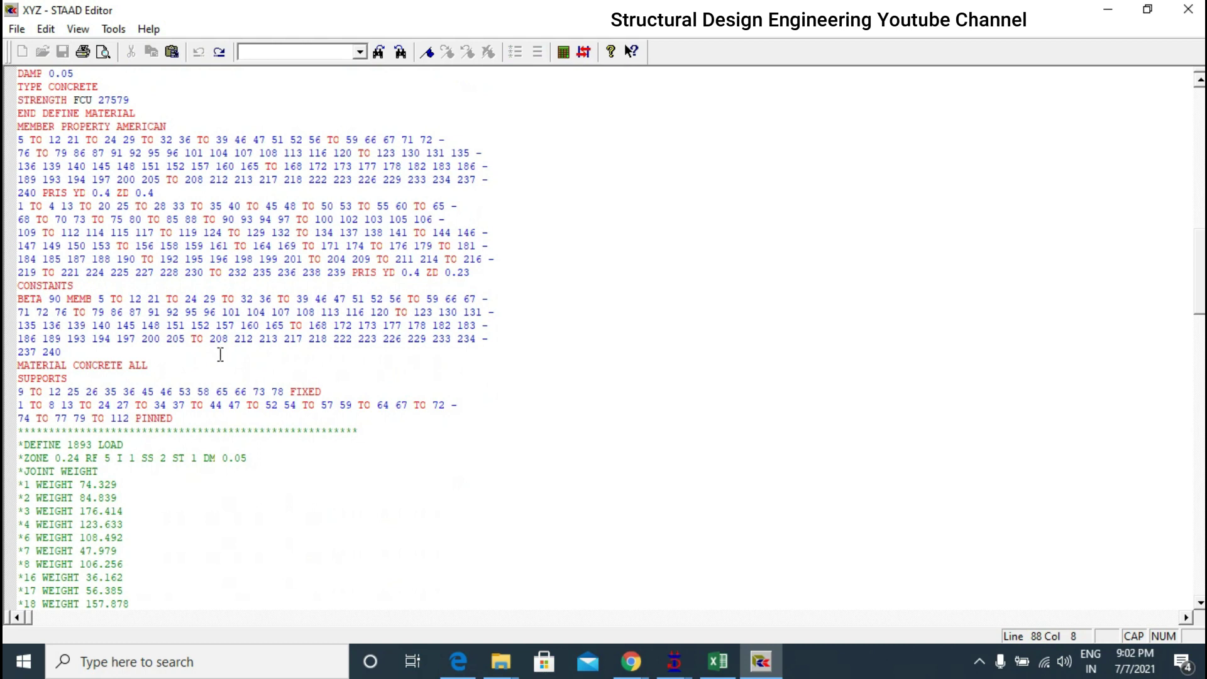
scroll(220, 354, up, 10)
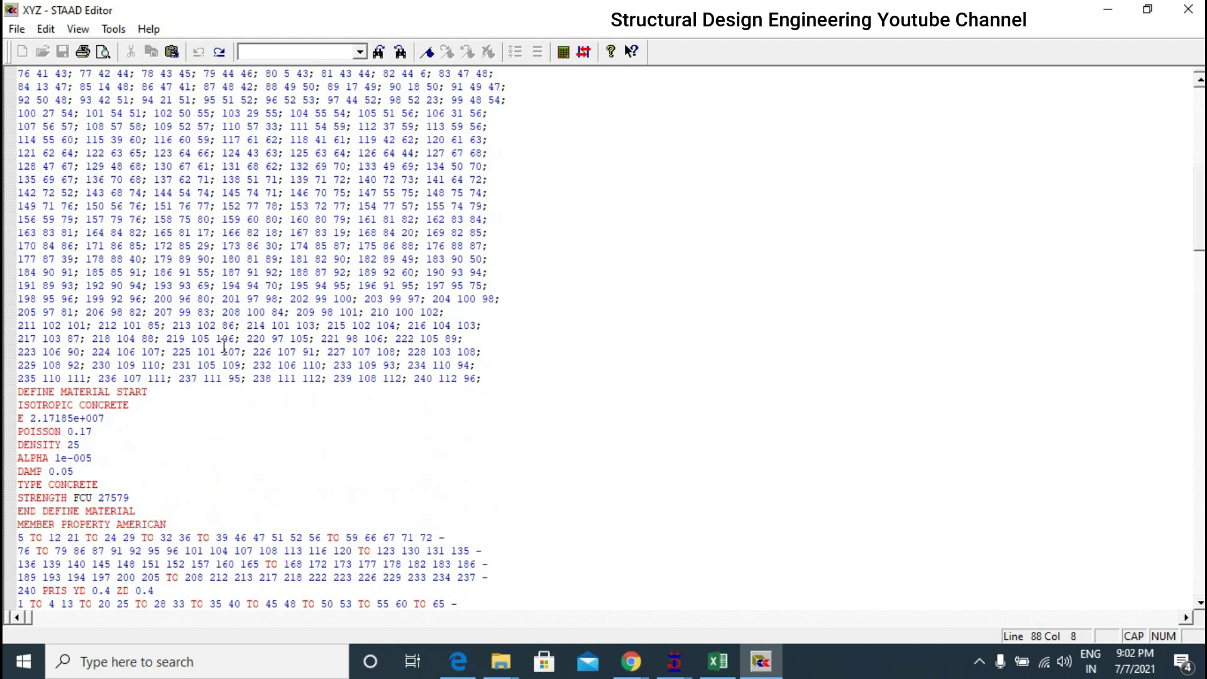
scroll(223, 342, up, 1)
scroll(222, 342, up, 3)
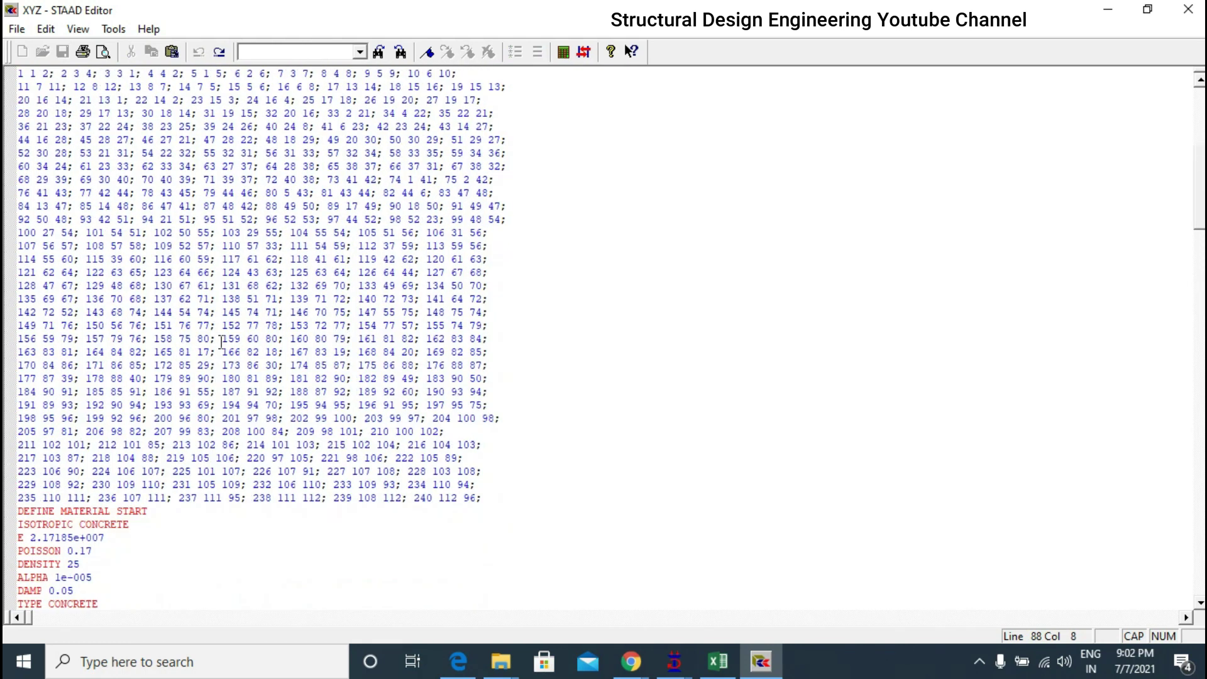
scroll(222, 342, down, 18)
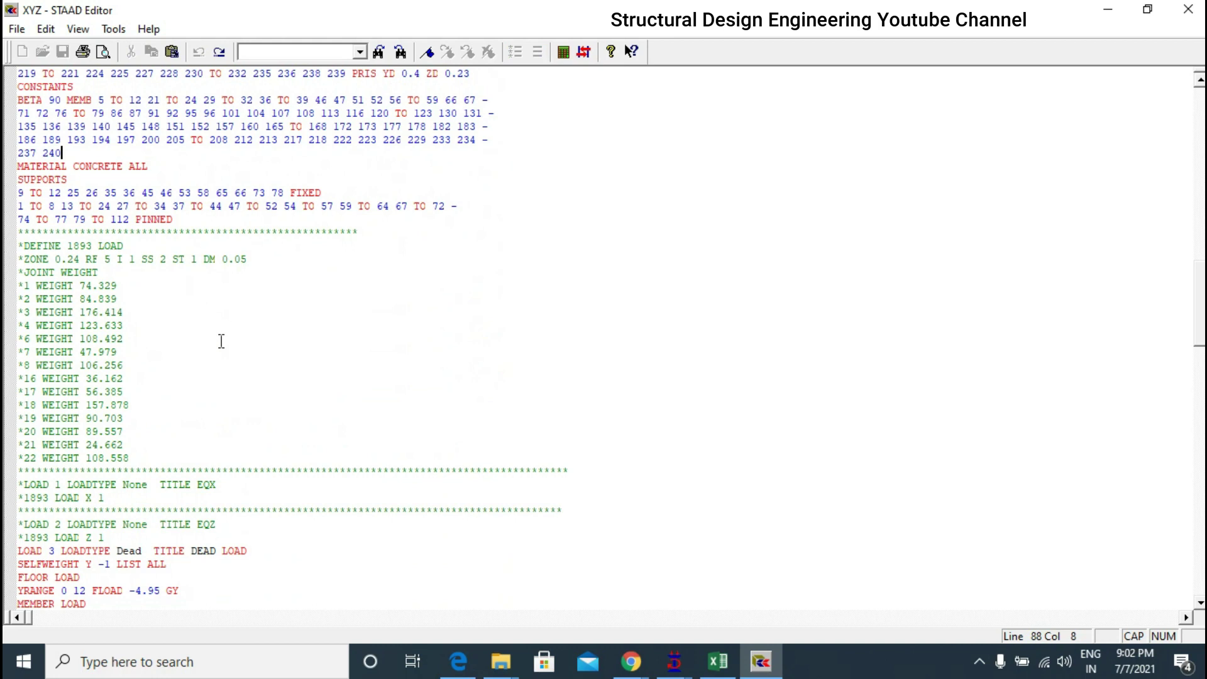
- Replace the old commented joint weight entries under JOINT WEIGHT with the copied Excel rows, leaving no blank line after joint 112
scroll(72, 231, down, 1)
drag(20, 202, 291, 497)
click(193, 337)
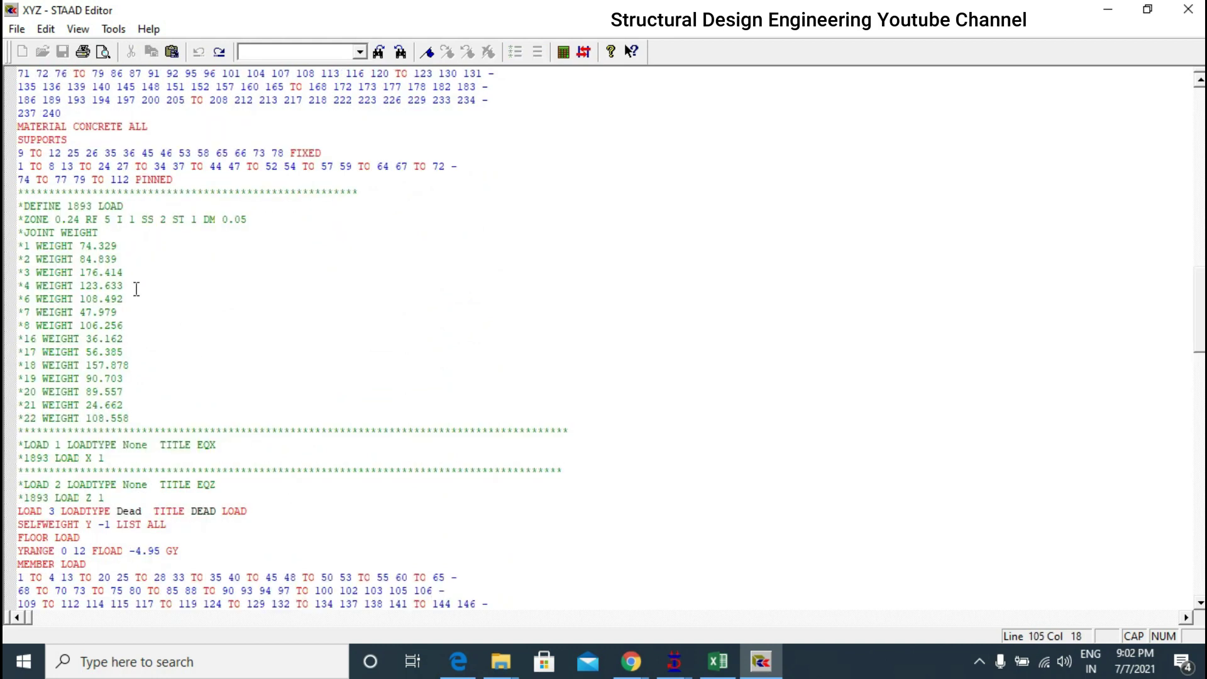
click(141, 416)
drag(142, 416, 8, 257)
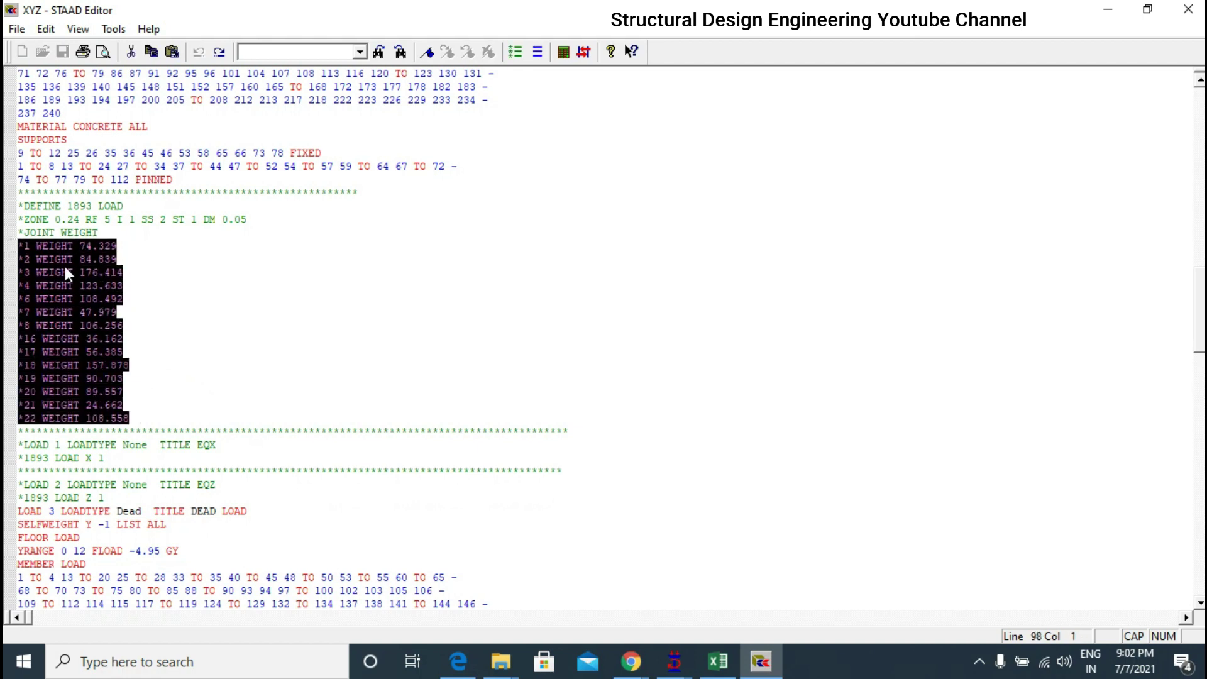
key(ctrl+v)
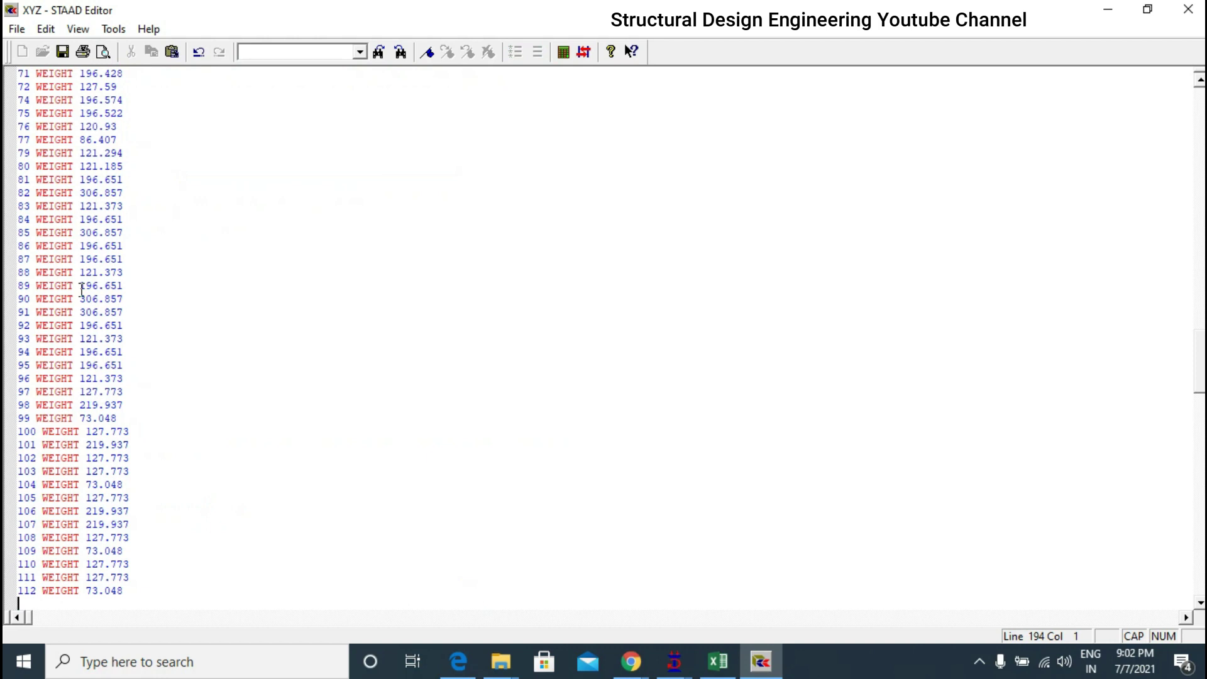
key(BackSpace)
- Uncomment the DEFINE 1893 LOAD, ZONE parameter and JOINT WEIGHT lines above the pasted joint weights
scroll(105, 289, up, 20)
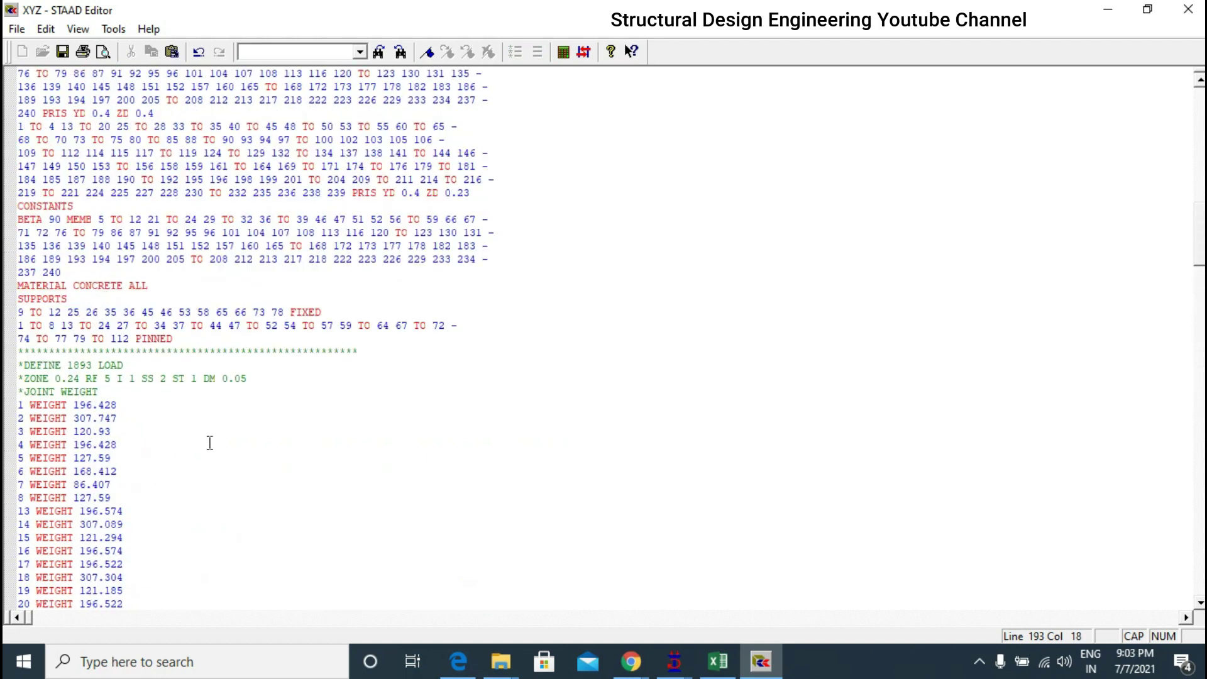
drag(99, 392, 8, 375)
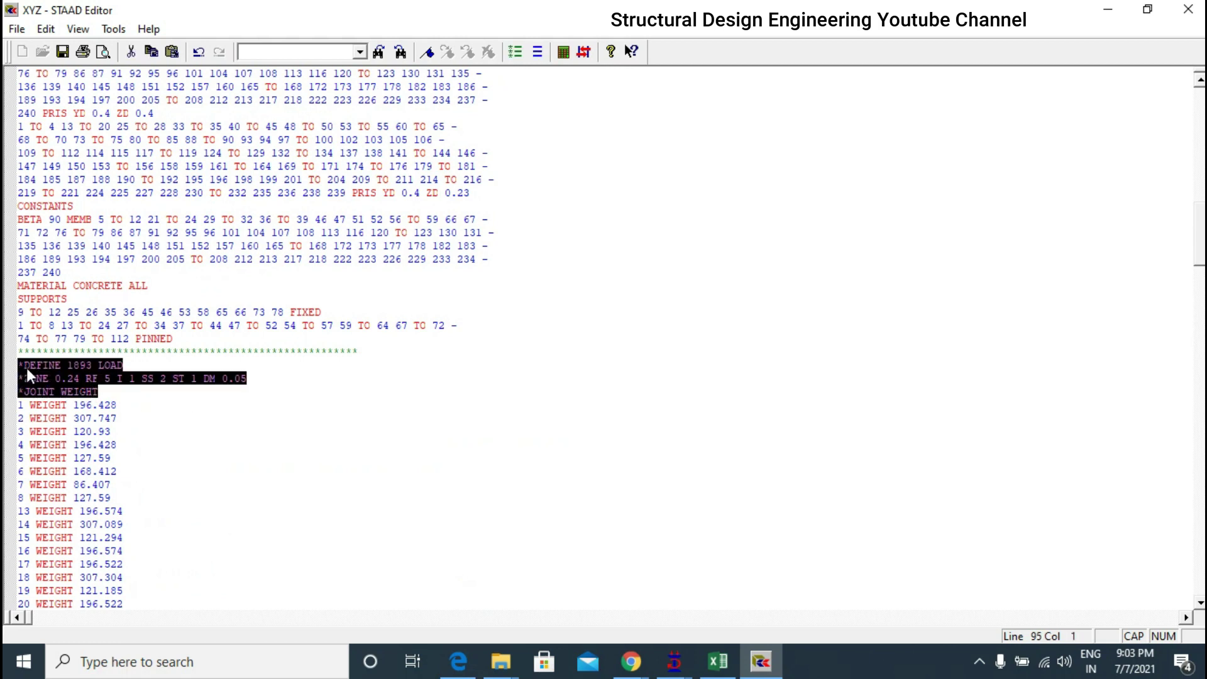
click(538, 56)
scroll(243, 390, down, 2)
click(243, 390)
- Uncomment the lines from the LOAD 1 EQX case through the LOAD 2 EQZ title line
scroll(231, 391, down, 20)
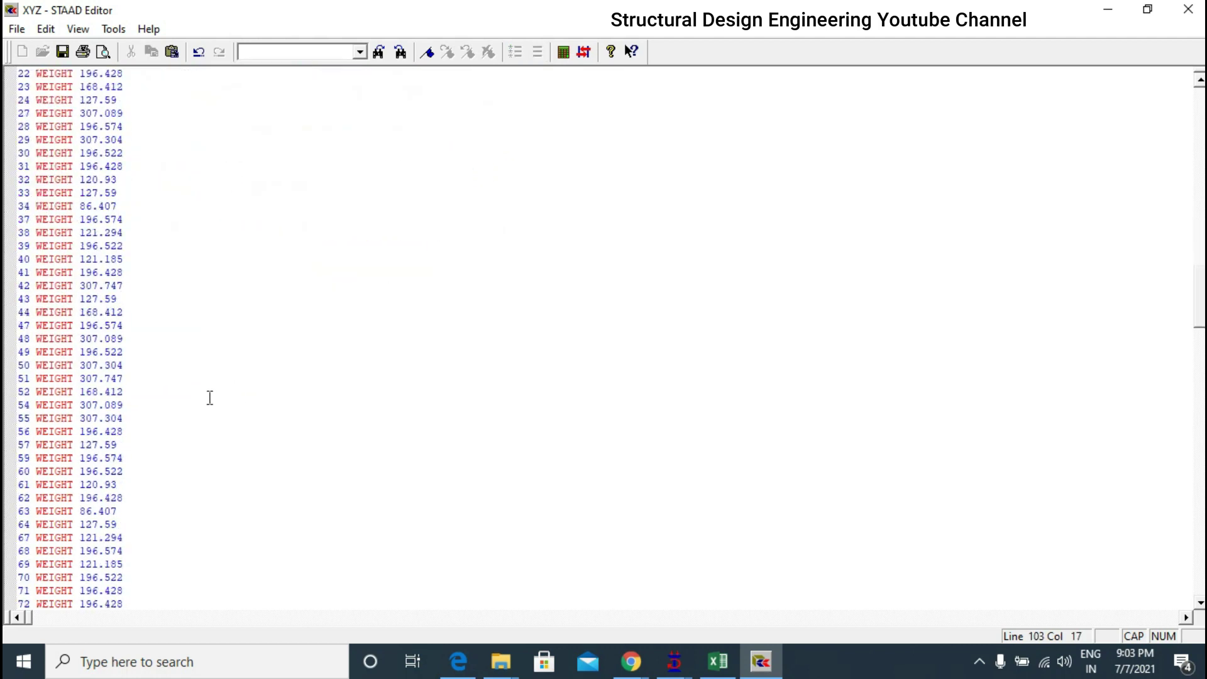
scroll(121, 361, down, 15)
scroll(121, 362, up, 3)
drag(18, 338, 225, 384)
click(536, 52)
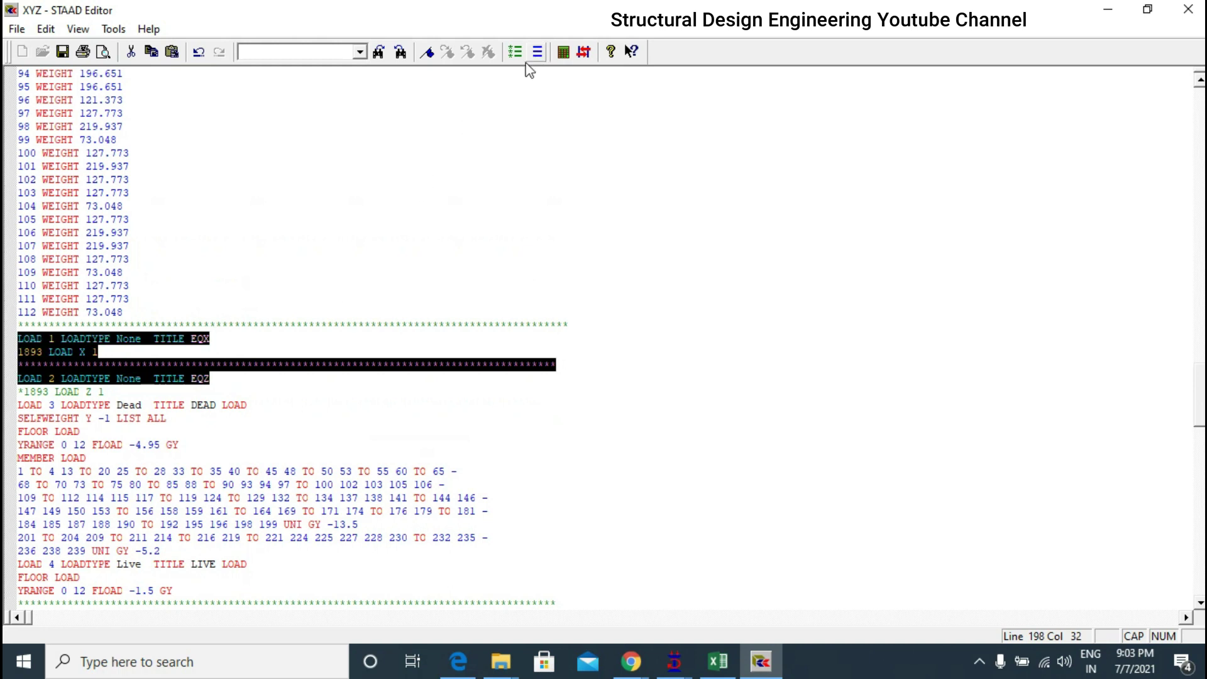
click(190, 325)
- Uncomment the load combinations from LOAD COMB 10 (DL+LL) onward, below the FINISH line
scroll(107, 394, down, 7)
scroll(111, 399, down, 3)
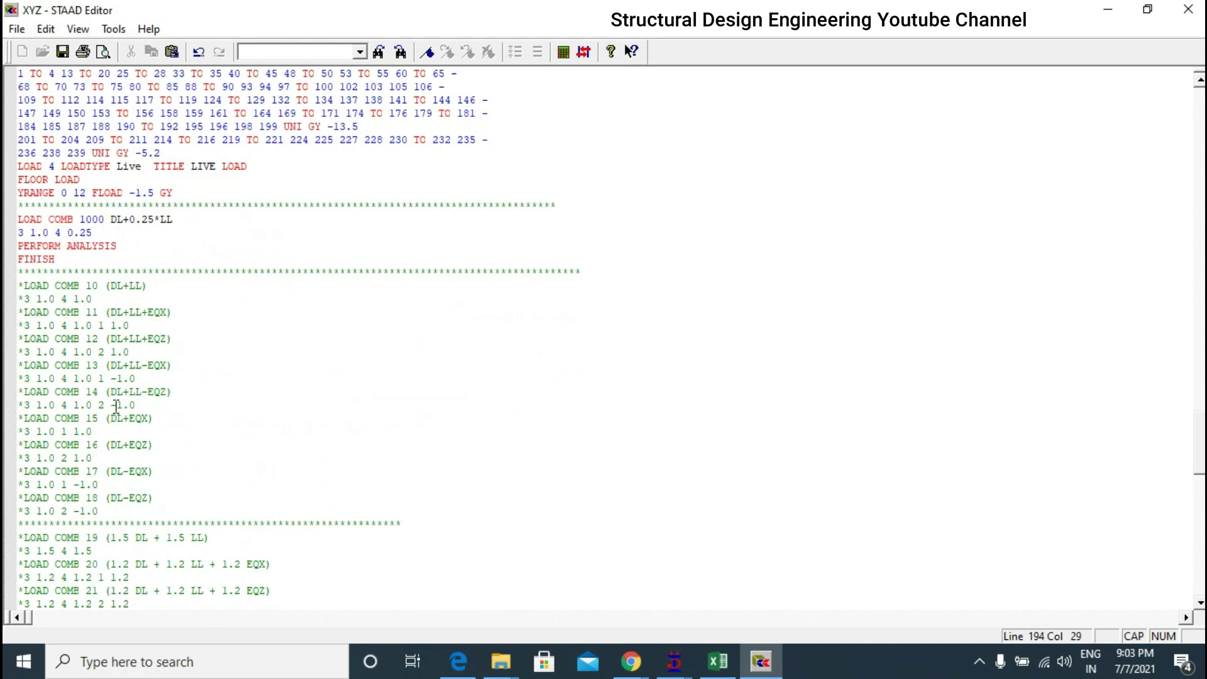
drag(18, 283, 490, 313)
click(537, 52)
click(518, 193)
- Comment out the support line "74 TO 77 79 TO 112 PINNED" in the SUPPORTS block
scroll(440, 284, up, 20)
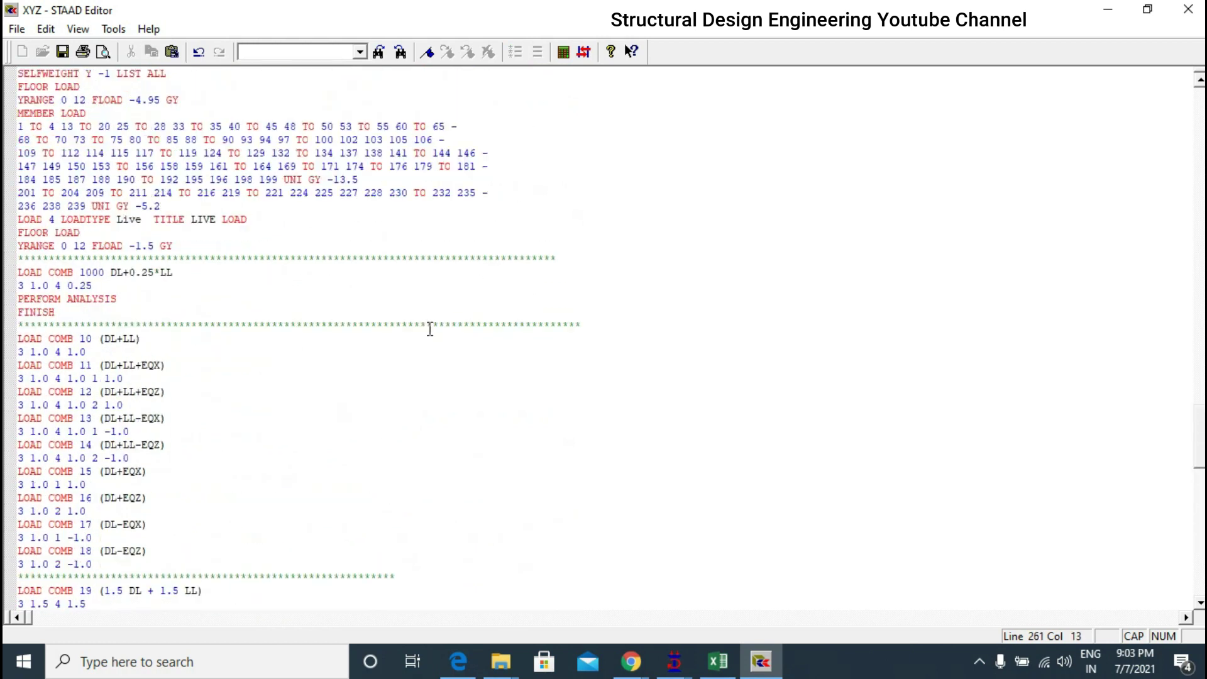
scroll(419, 339, up, 20)
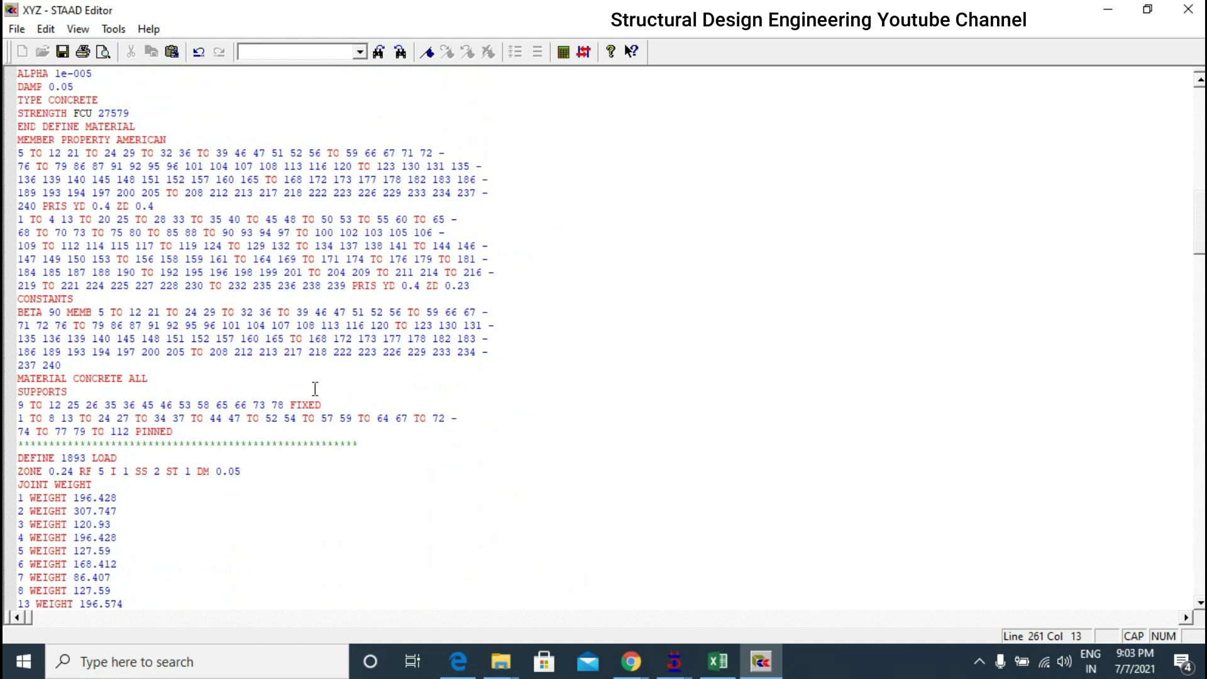
drag(174, 431, 3, 440)
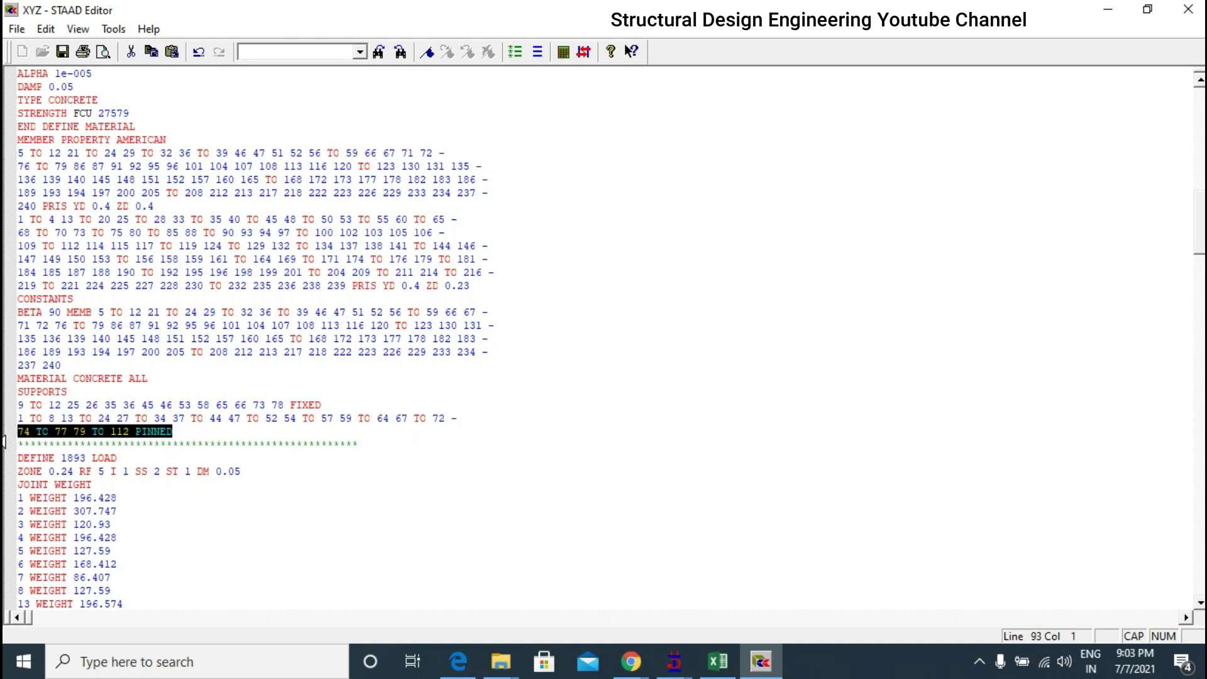
text(*)
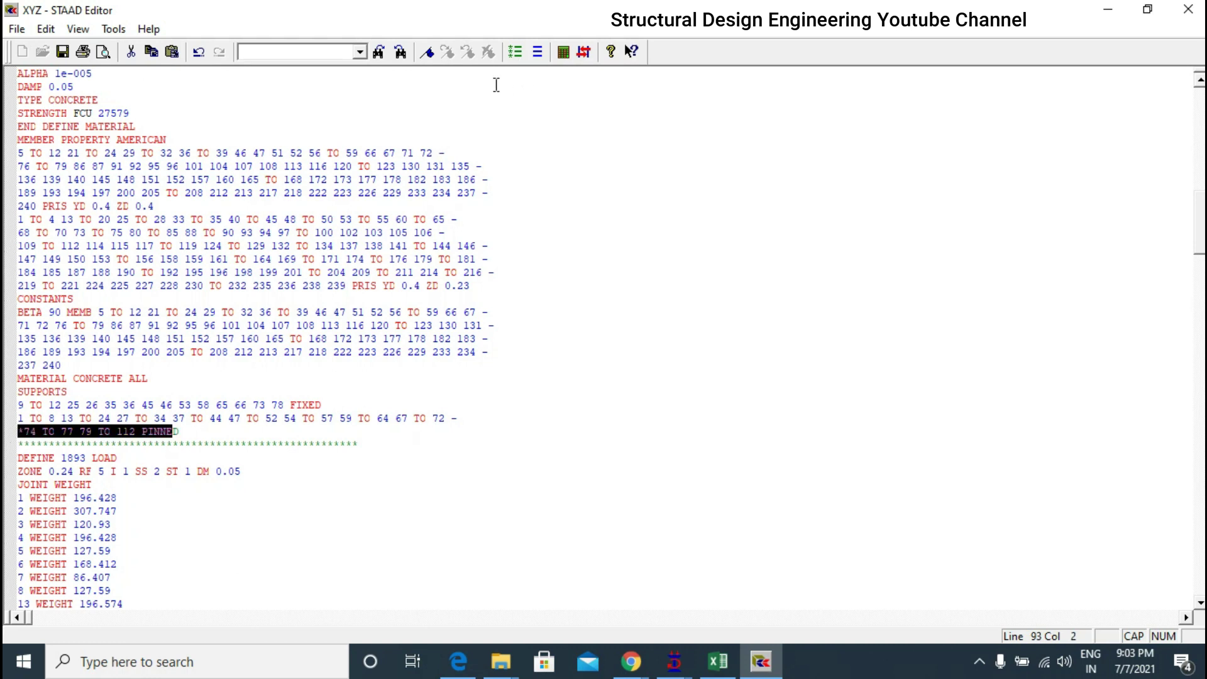
click(225, 447)
- Comment out LOAD COMB 1000 DL+0.25*LL with its factors, and the PERFORM ANALYSIS and FINISH lines below it
scroll(173, 404, down, 18)
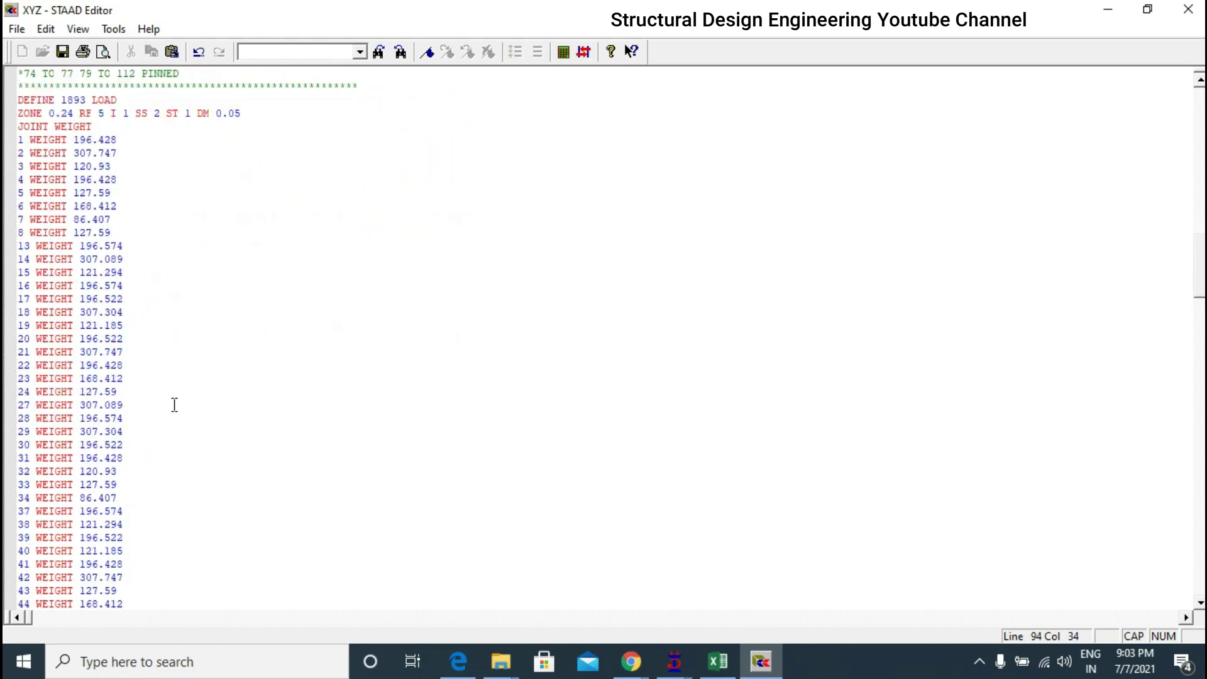
scroll(182, 377, down, 20)
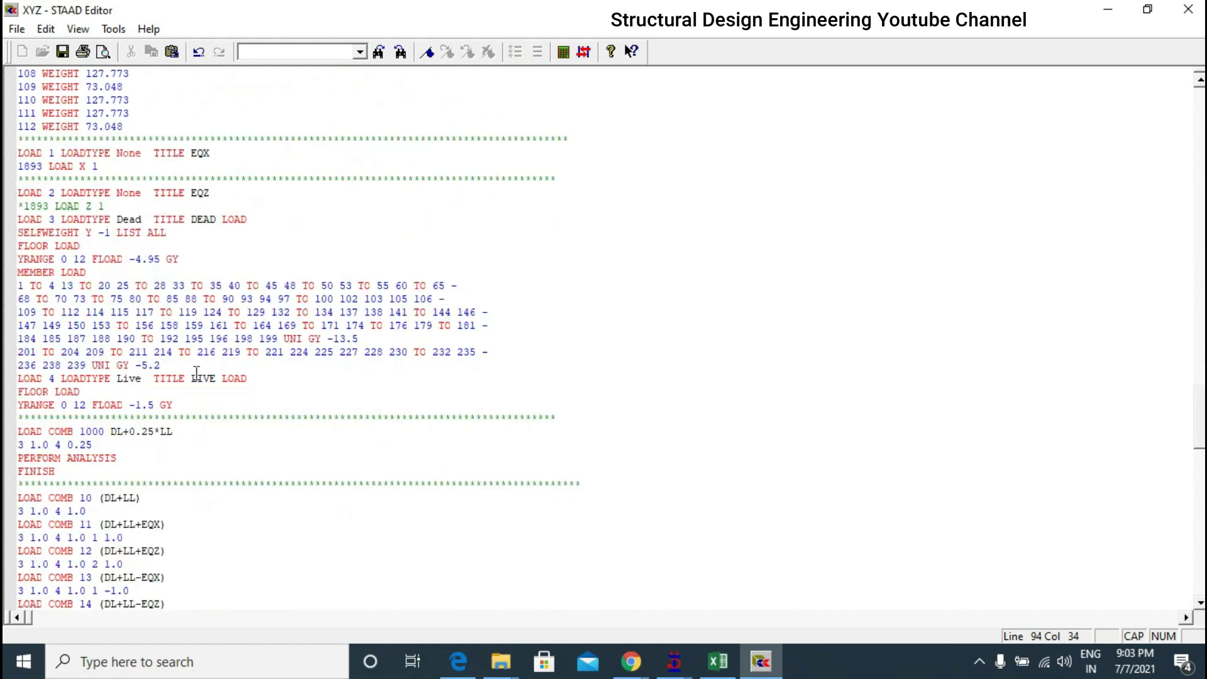
drag(79, 153, 17, 153)
click(119, 181)
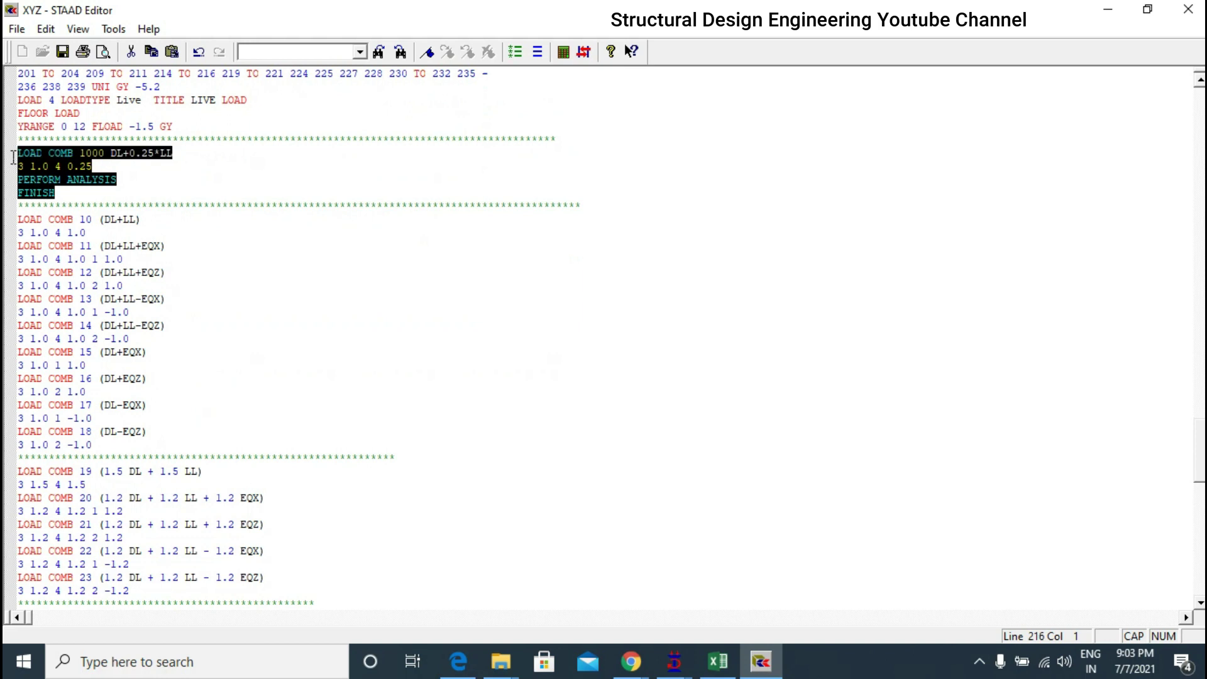
click(515, 51)
click(179, 153)
scroll(180, 354, up, 5)
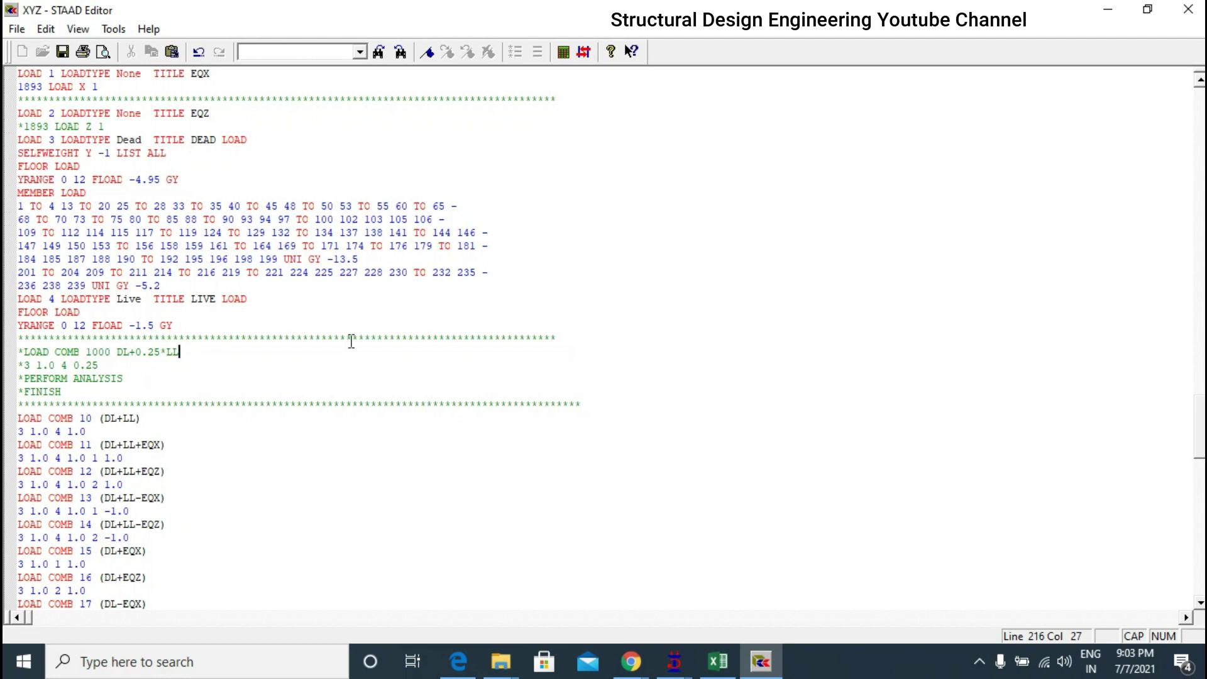
- Review the edited input file from the supports to the DEFINE 1893 LOAD block and its zone parameter line
scroll(377, 377, up, 20)
scroll(377, 412, up, 10)
scroll(291, 384, down, 9)
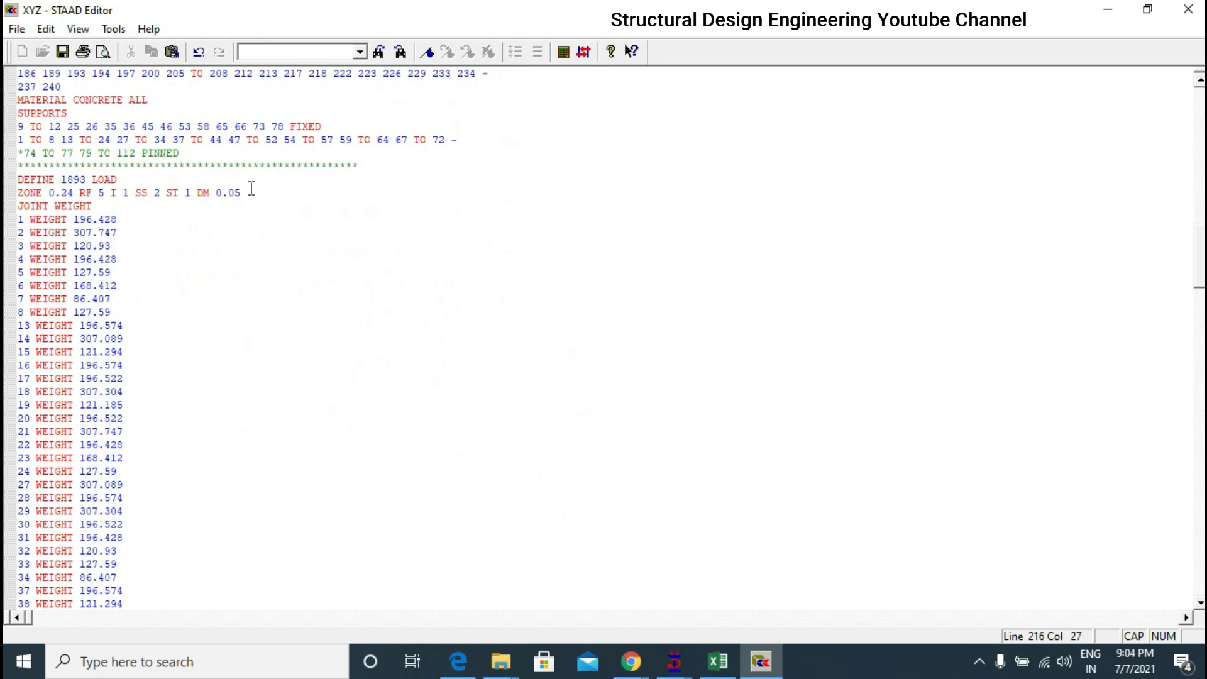
scroll(264, 214, up, 4)
scroll(179, 305, down, 2)
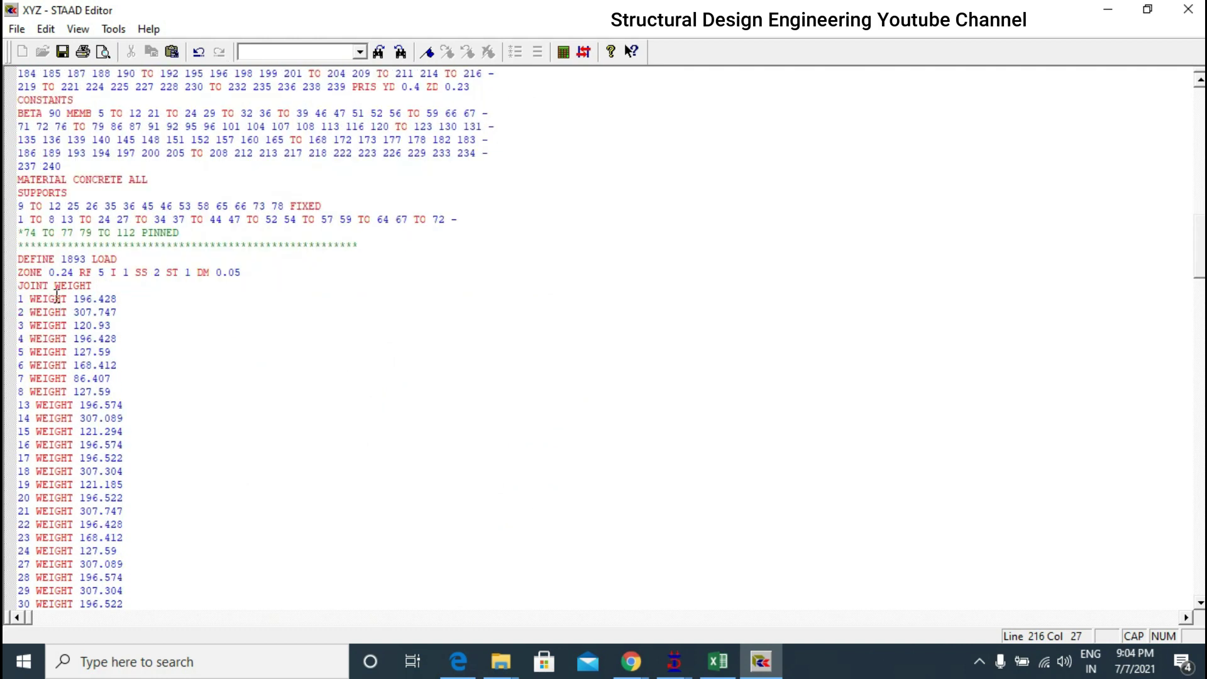
drag(21, 261, 249, 270)
click(66, 258)
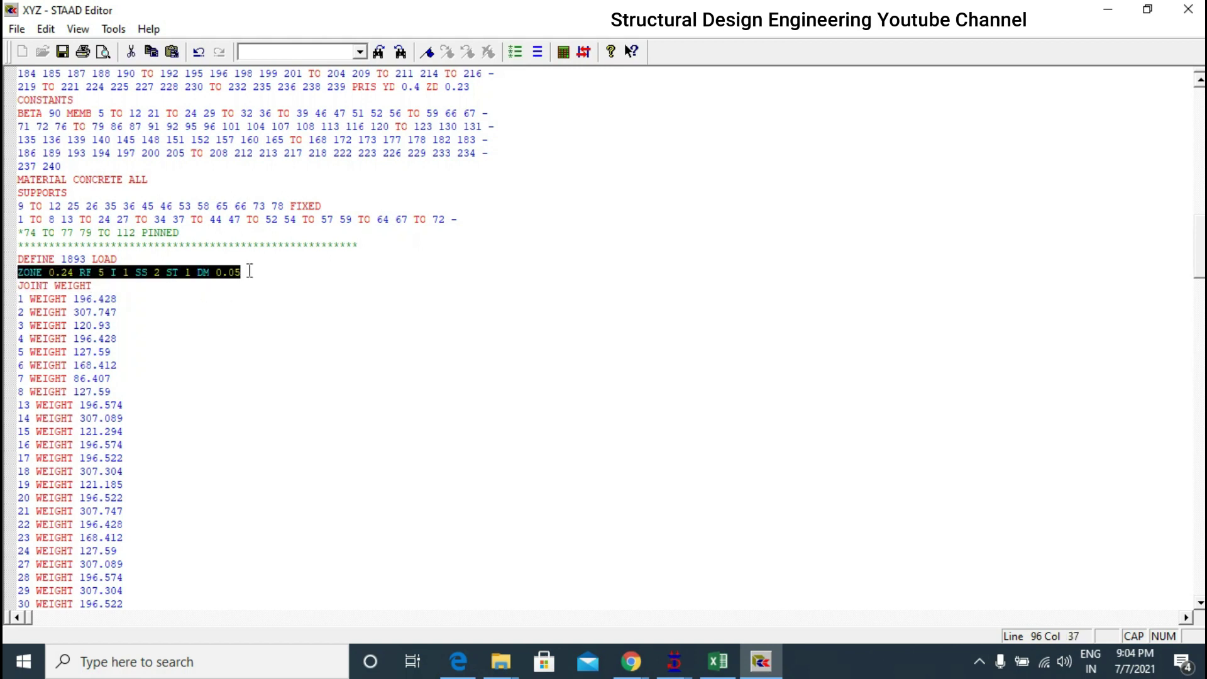
- Examine the zone factor, response reduction factor RF and importance factor I in the DEFINE 1893 LOAD parameters
click(308, 296)
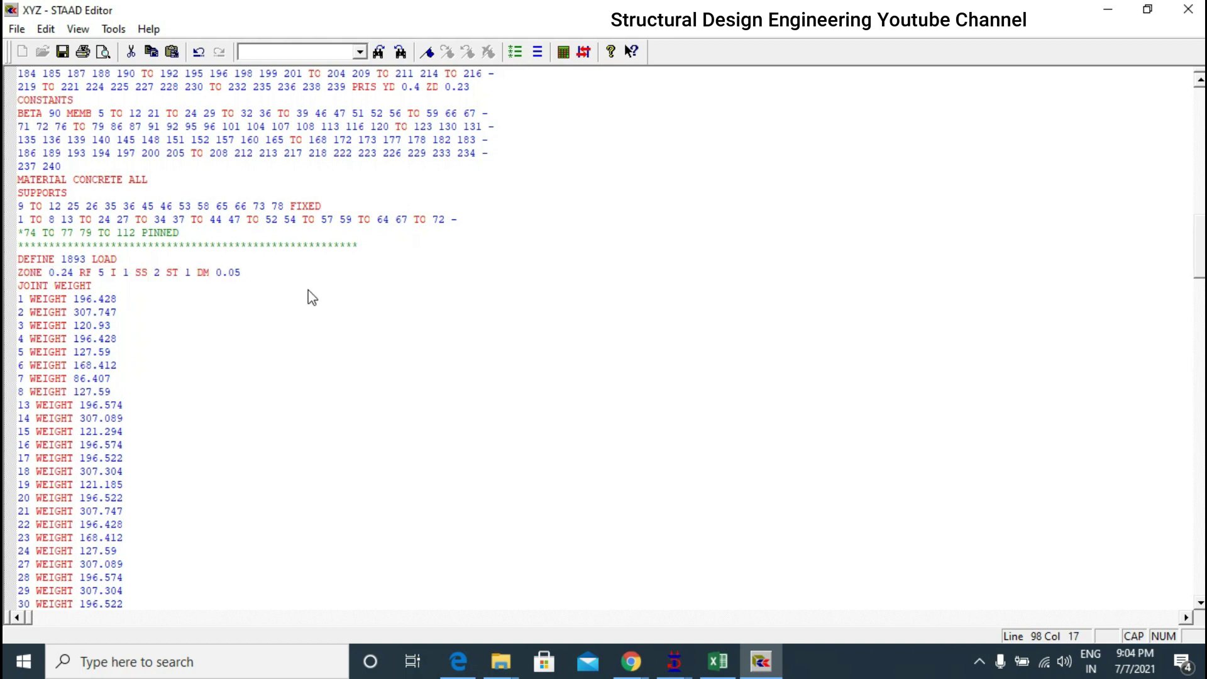
click(154, 272)
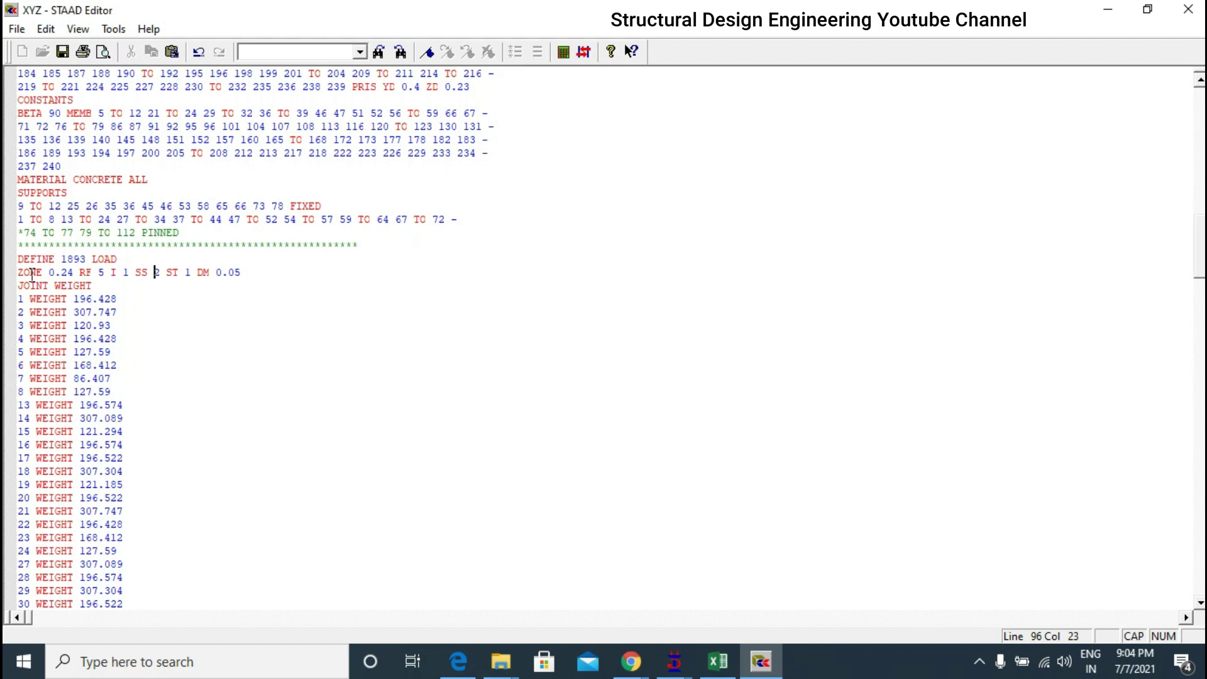
click(57, 274)
double_click(57, 274)
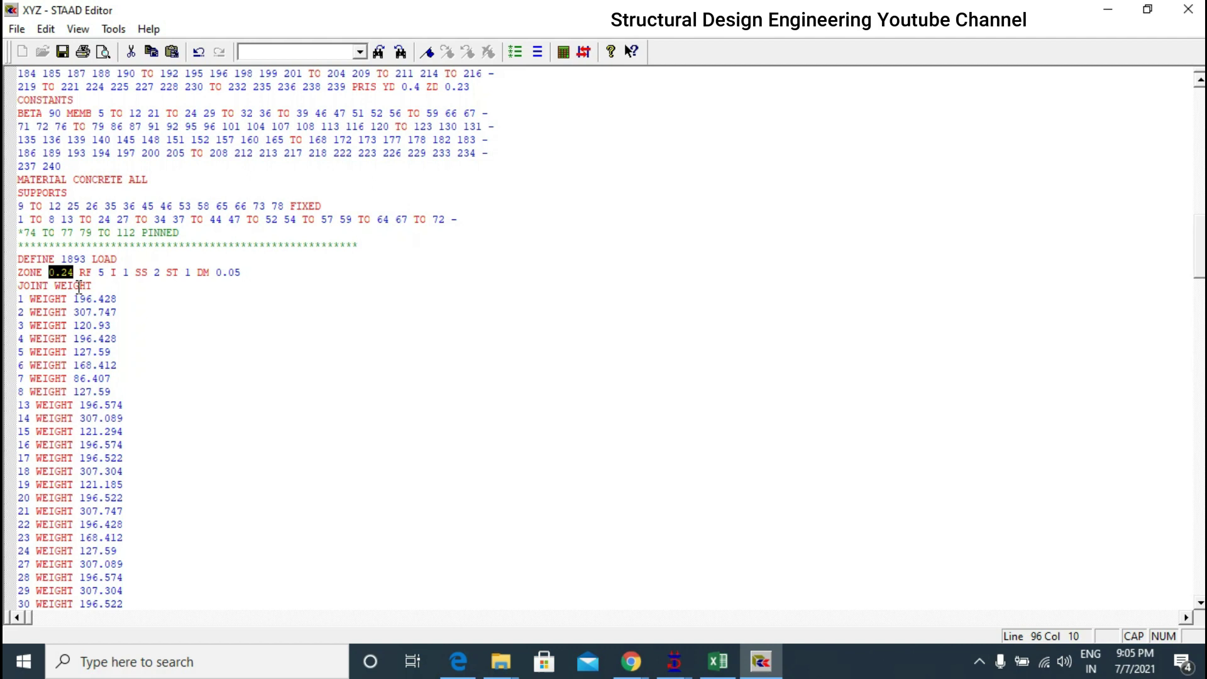
click(147, 300)
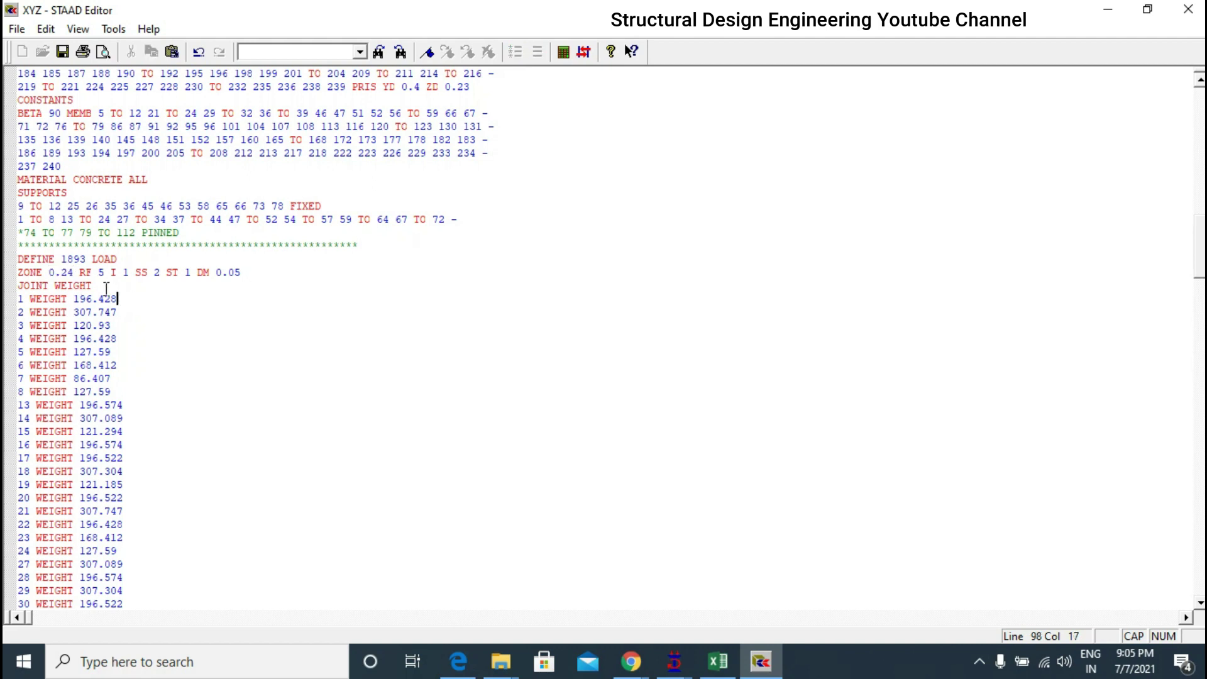
drag(82, 273, 93, 275)
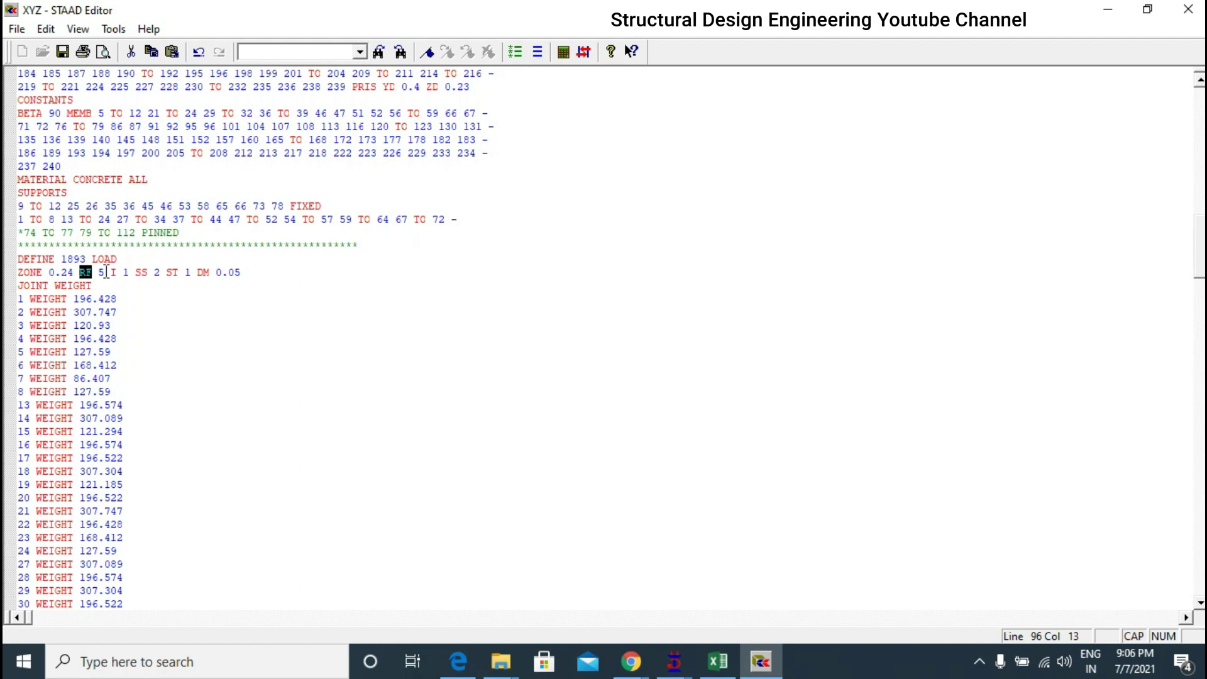
key(Right)
drag(74, 272, 99, 275)
drag(99, 274, 105, 273)
click(113, 272)
double_click(114, 272)
click(125, 272)
click(129, 268)
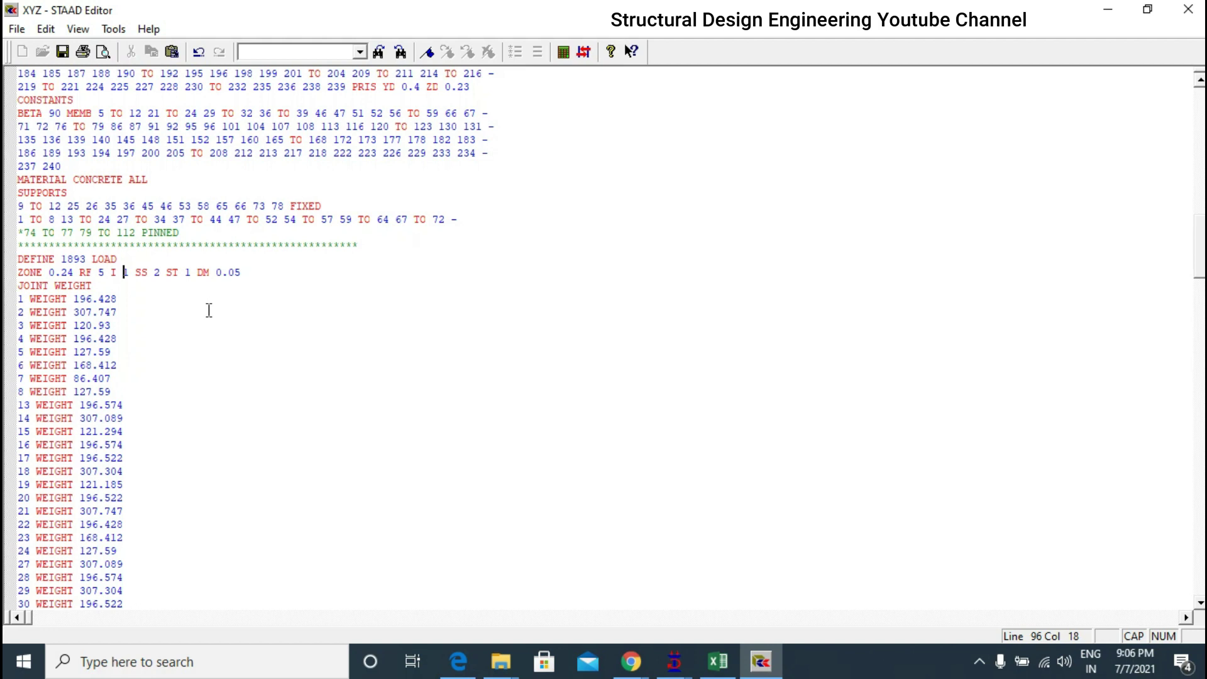
- Examine the soil type SS, structure type ST and damping DM parameters of the 1893 seismic load definition
click(144, 269)
double_click(145, 269)
click(156, 274)
double_click(156, 273)
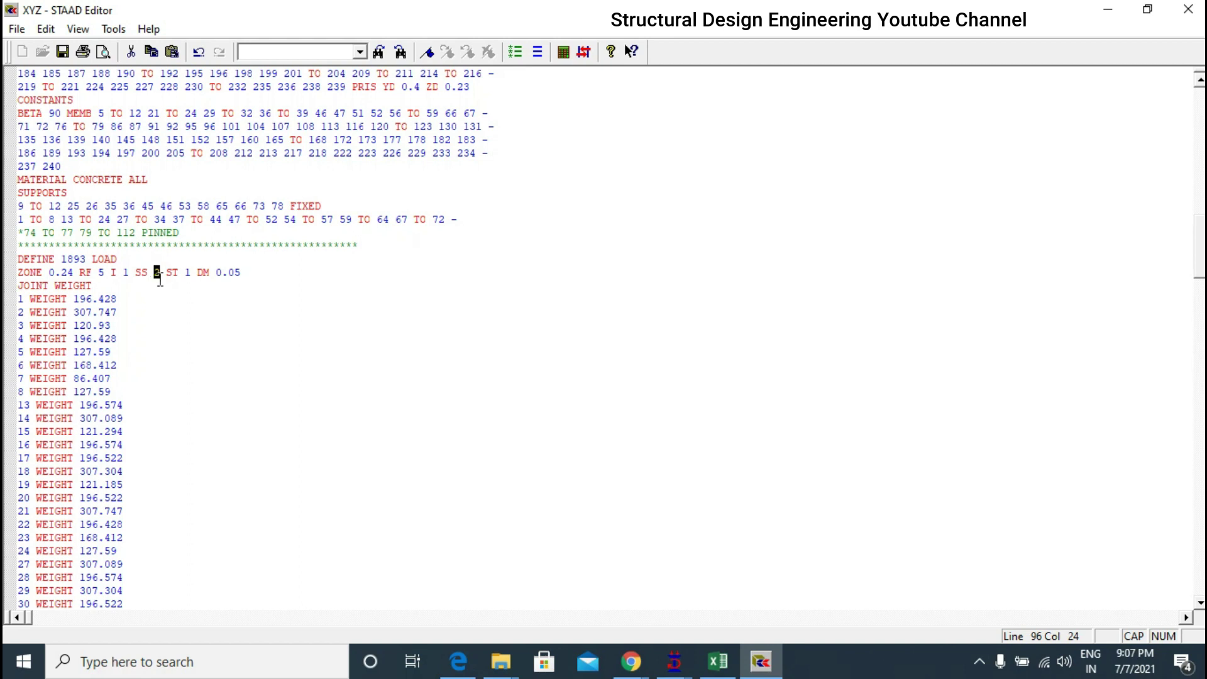
click(179, 272)
click(157, 273)
drag(61, 259, 88, 260)
click(134, 272)
key(shift+Home)
drag(167, 271, 192, 276)
click(191, 277)
click(246, 272)
drag(246, 273, 203, 276)
click(250, 288)
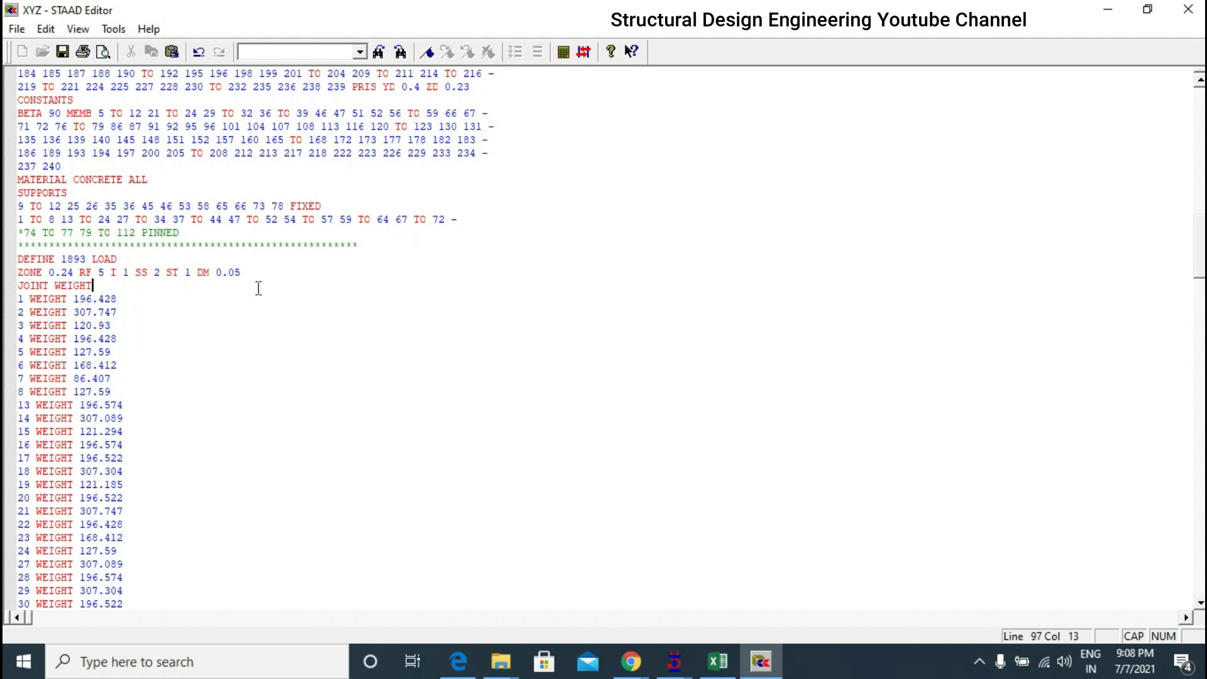
- Review the JOINT WEIGHT entries of the seismic definition from joint 1 through joint 112
scroll(242, 257, down, 2)
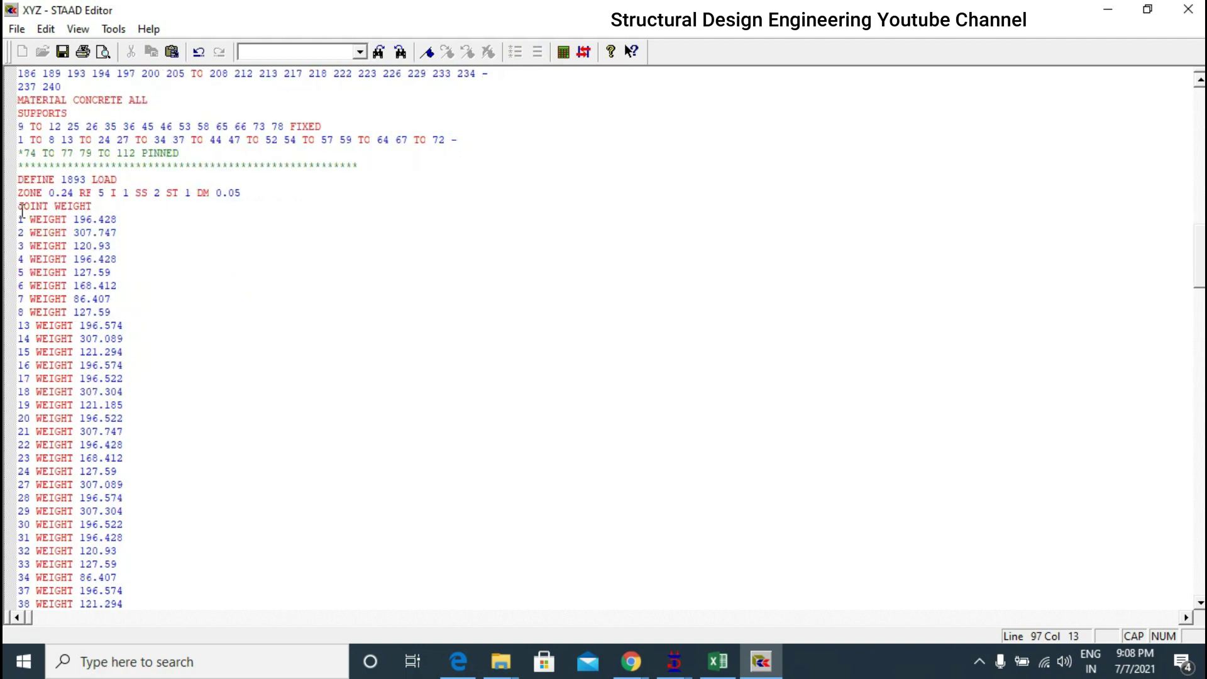
mouse_move(23, 206)
mouse_down()
mouse_move(80, 193)
mouse_move(96, 205)
mouse_move(19, 206)
mouse_up()
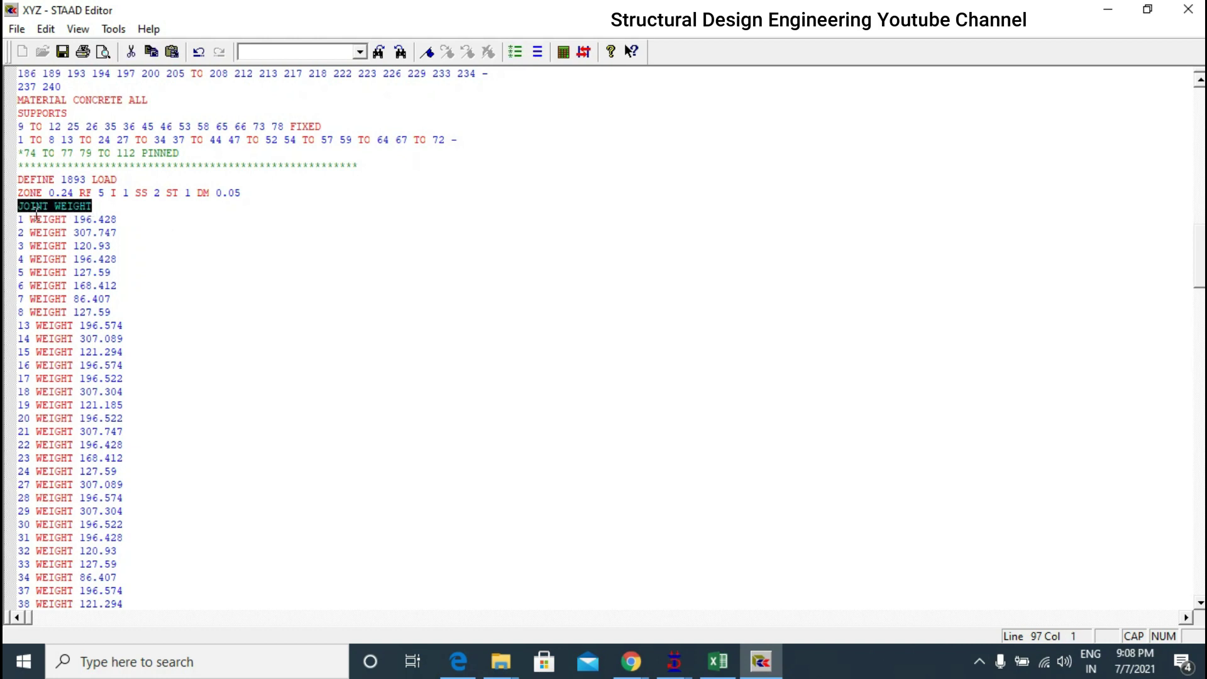
key(End)
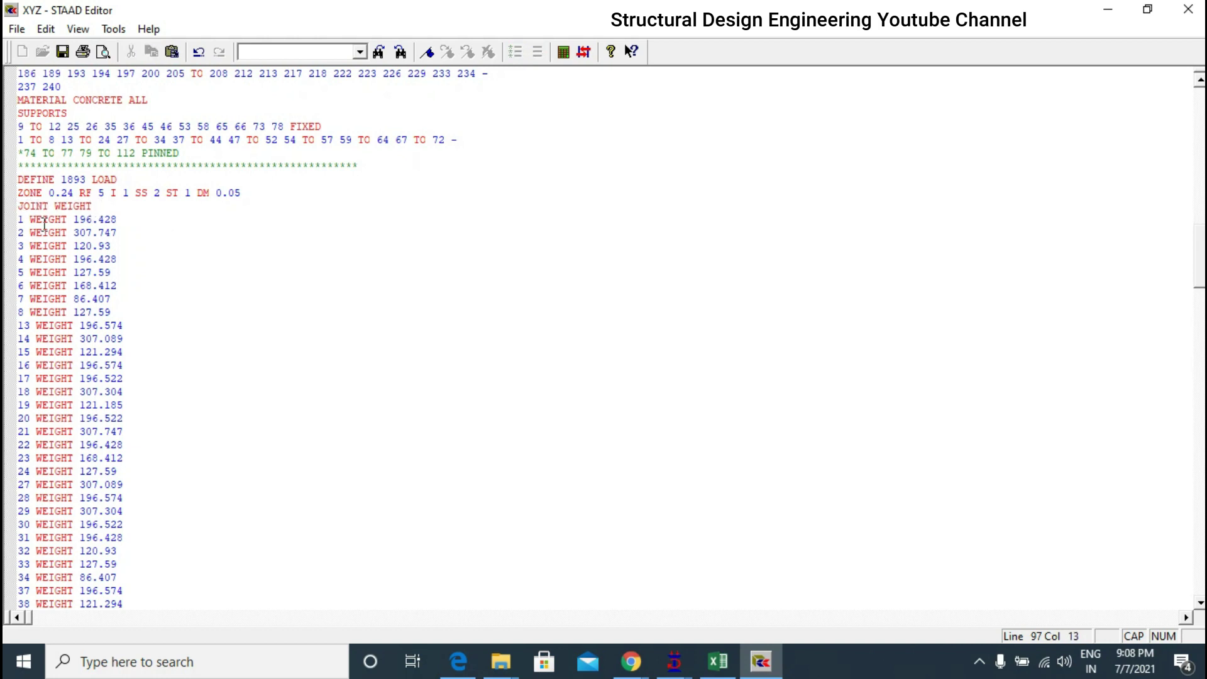
drag(19, 219, 124, 333)
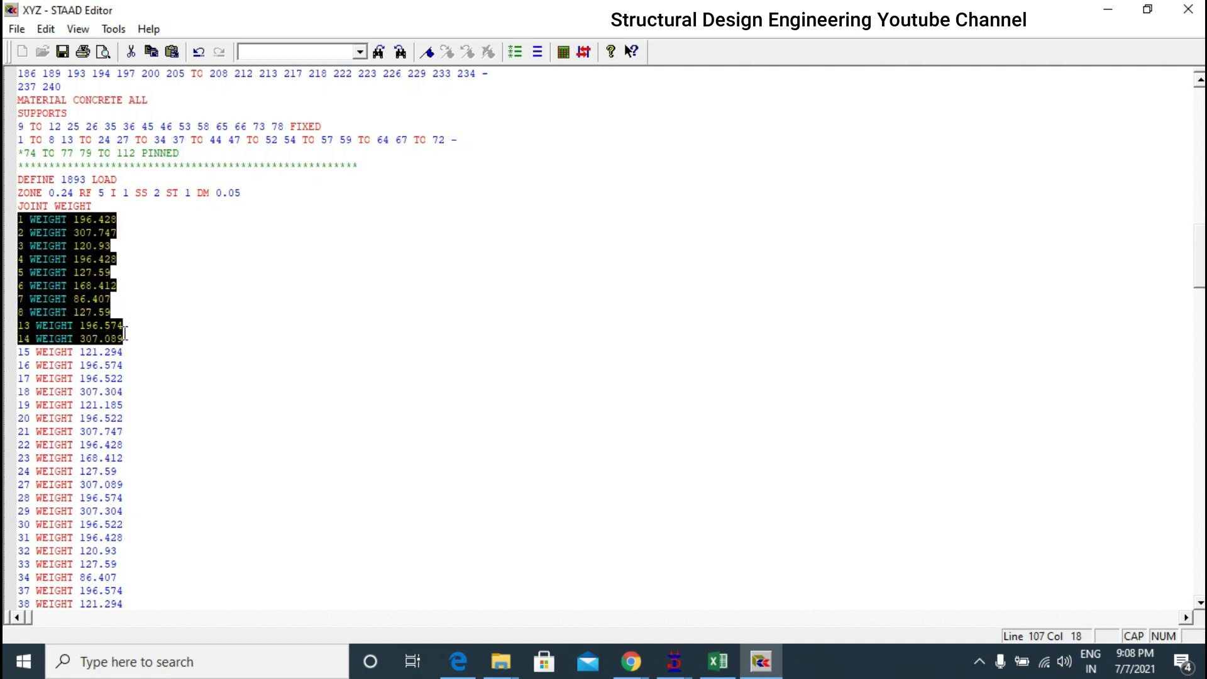
click(125, 333)
drag(94, 206, 123, 537)
scroll(20, 208, down, 2)
scroll(155, 341, down, 6)
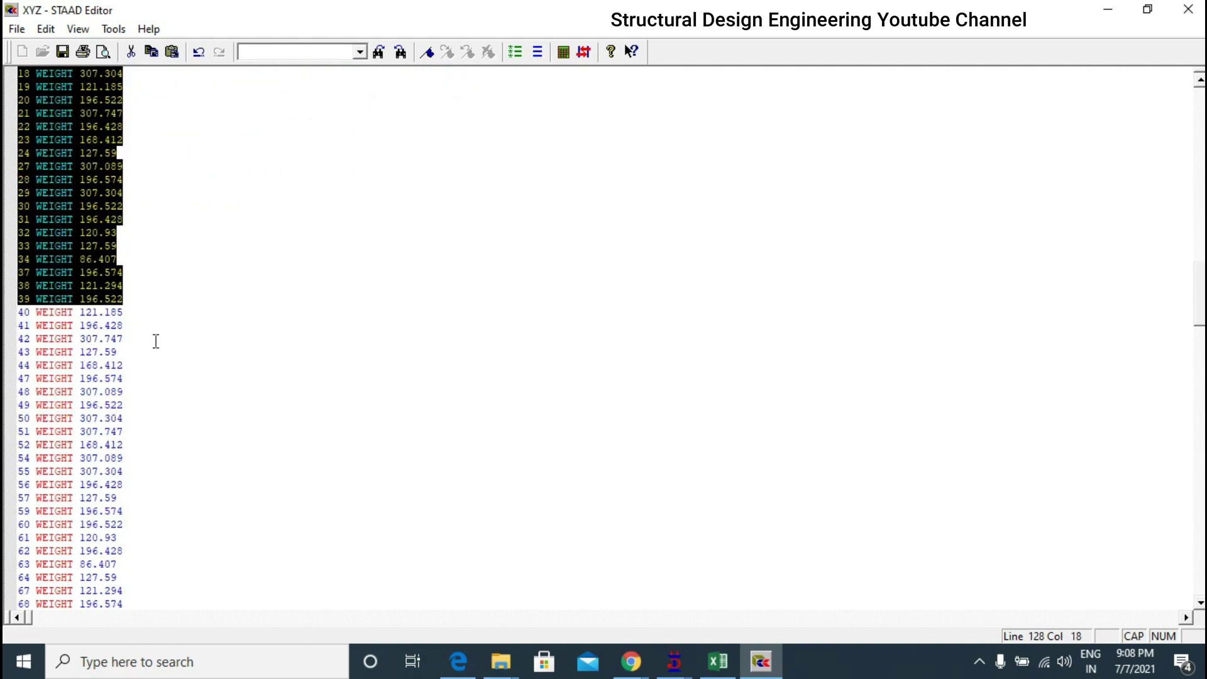
scroll(155, 340, down, 10)
drag(92, 245, 99, 378)
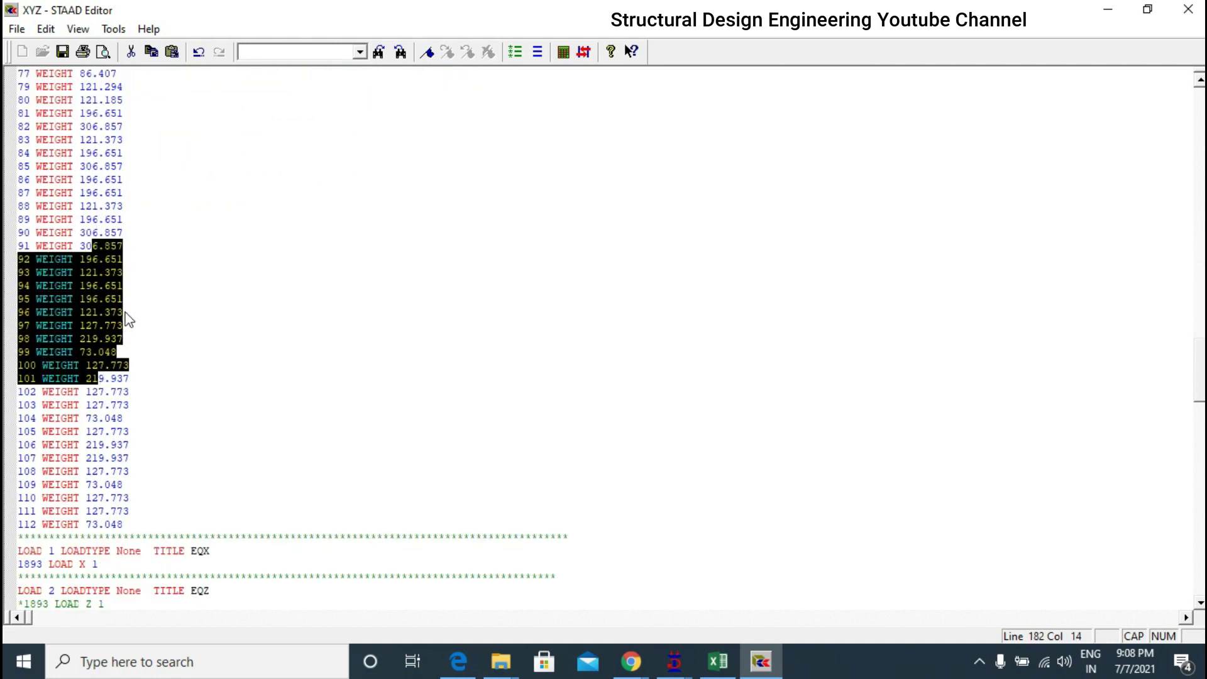
scroll(129, 321, down, 7)
drag(79, 126, 144, 254)
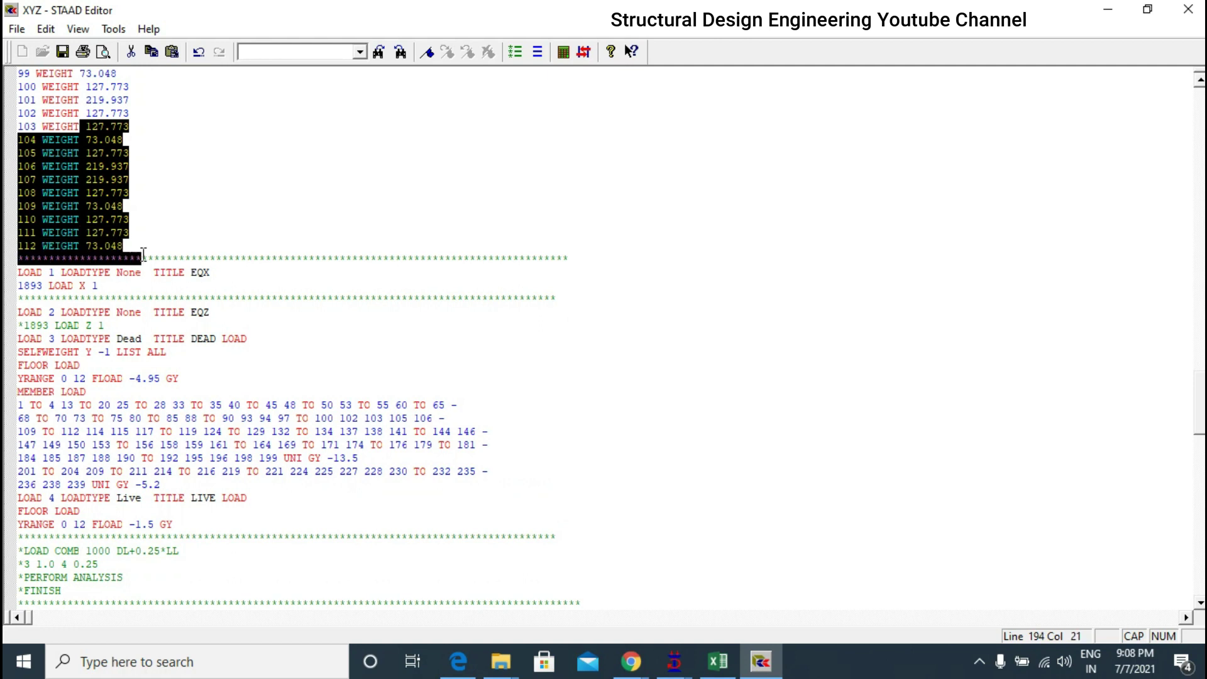
click(202, 214)
- Review the headings of the four primary load cases: EQX, EQZ, DEAD LOAD and LIVE LOAD
click(19, 269)
double_click(19, 270)
double_click(20, 310)
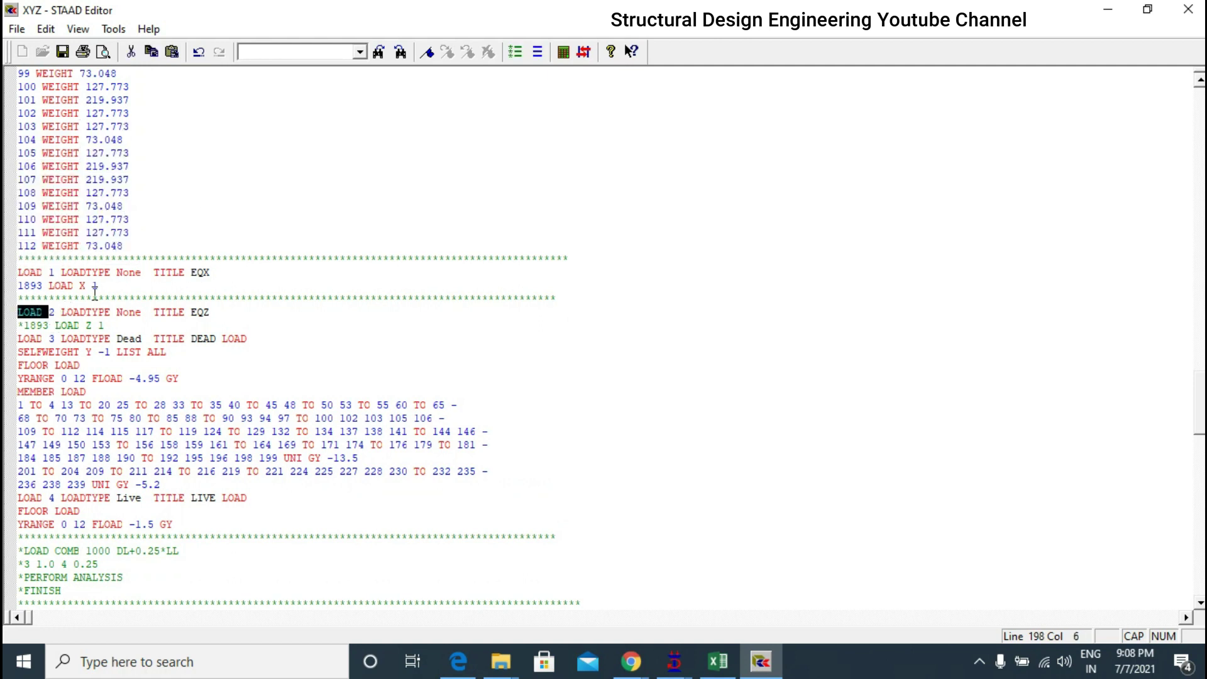
click(24, 338)
drag(39, 339, 56, 351)
click(67, 395)
click(28, 499)
drag(28, 499, 166, 498)
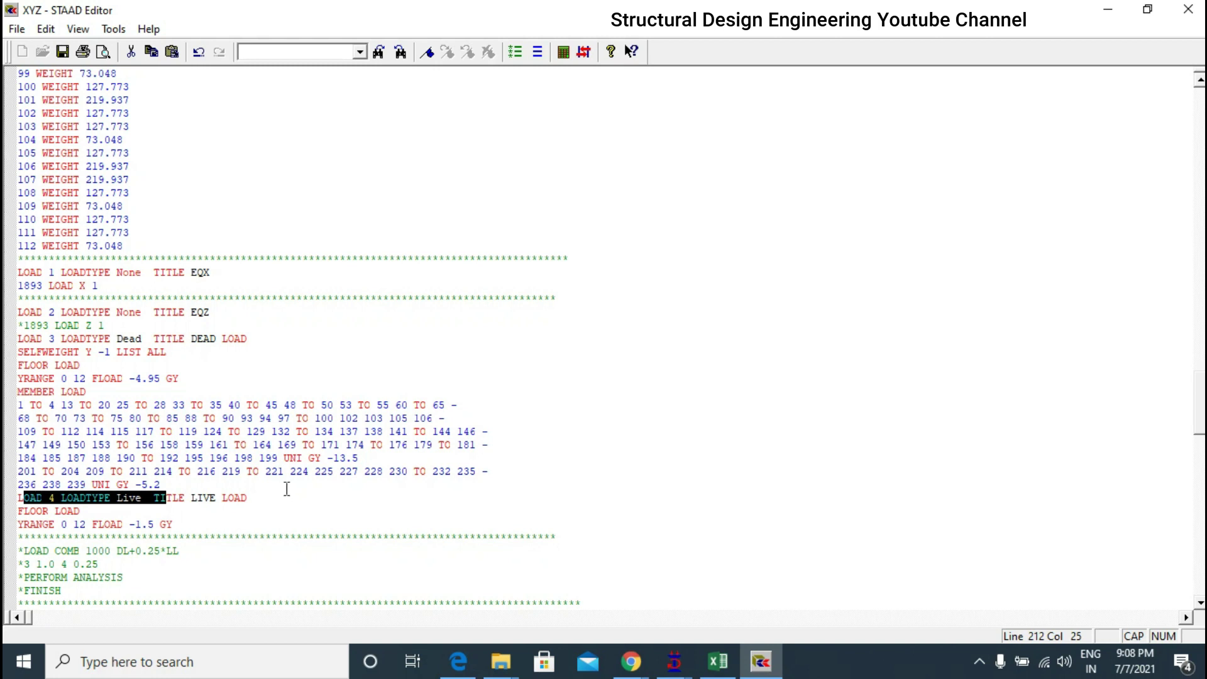
scroll(210, 495, up, 6)
scroll(105, 431, down, 3)
scroll(106, 431, down, 1)
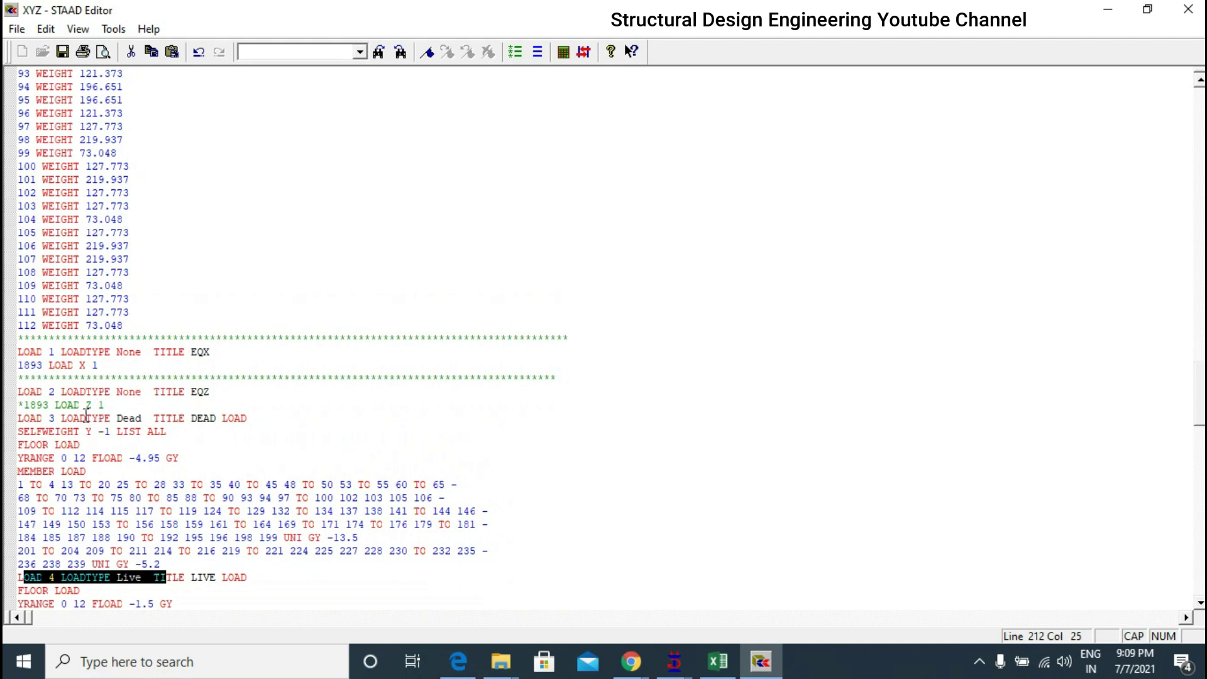
- Examine the definition of load case 1 EQX, including its title and 1893 LOAD X command
scroll(97, 402, down, 2)
click(134, 249)
drag(10, 277, 80, 339)
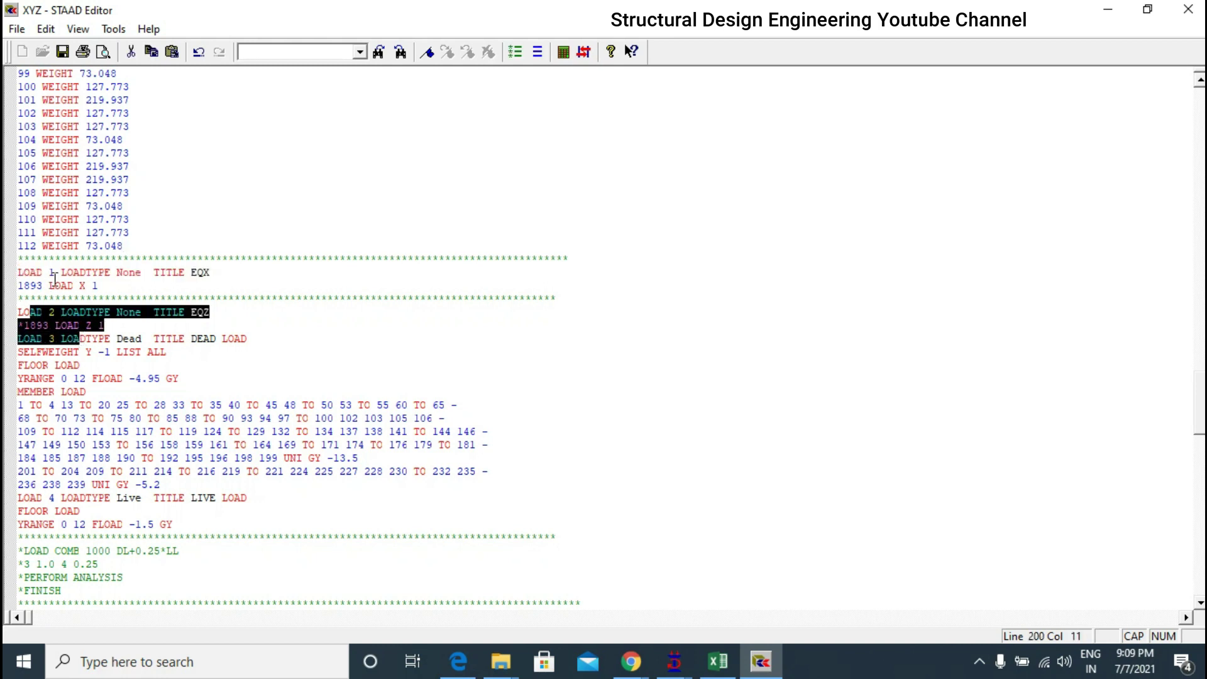
drag(187, 272, 226, 275)
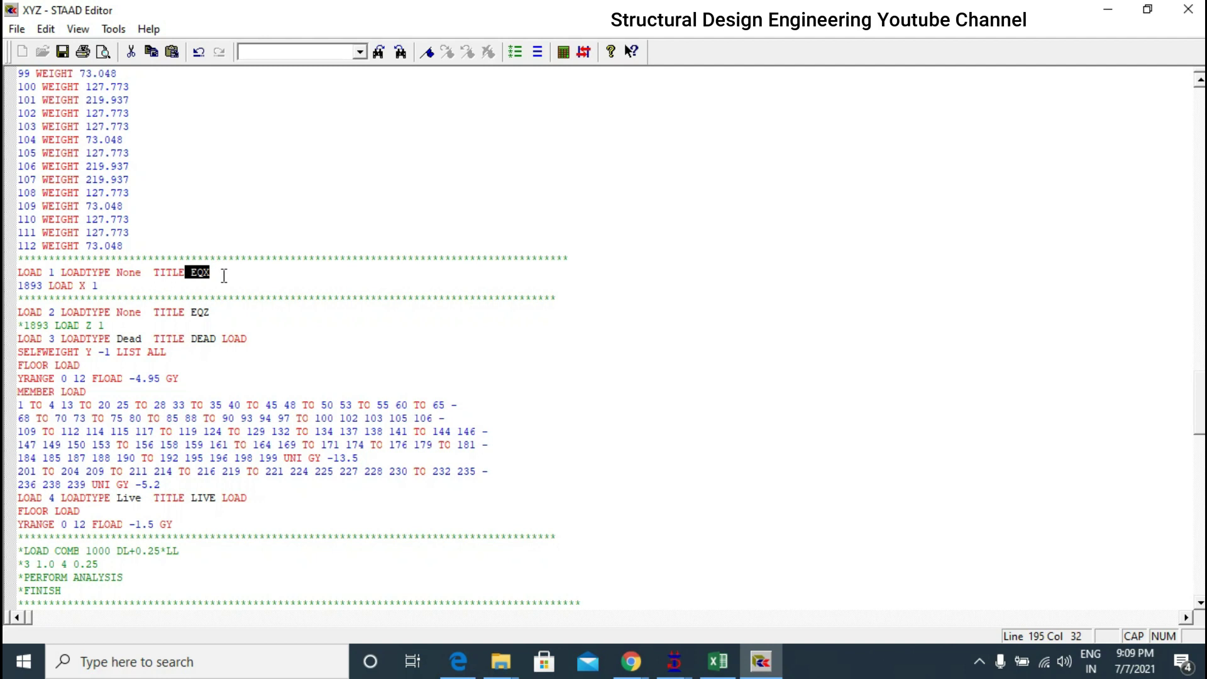
drag(124, 283, 15, 277)
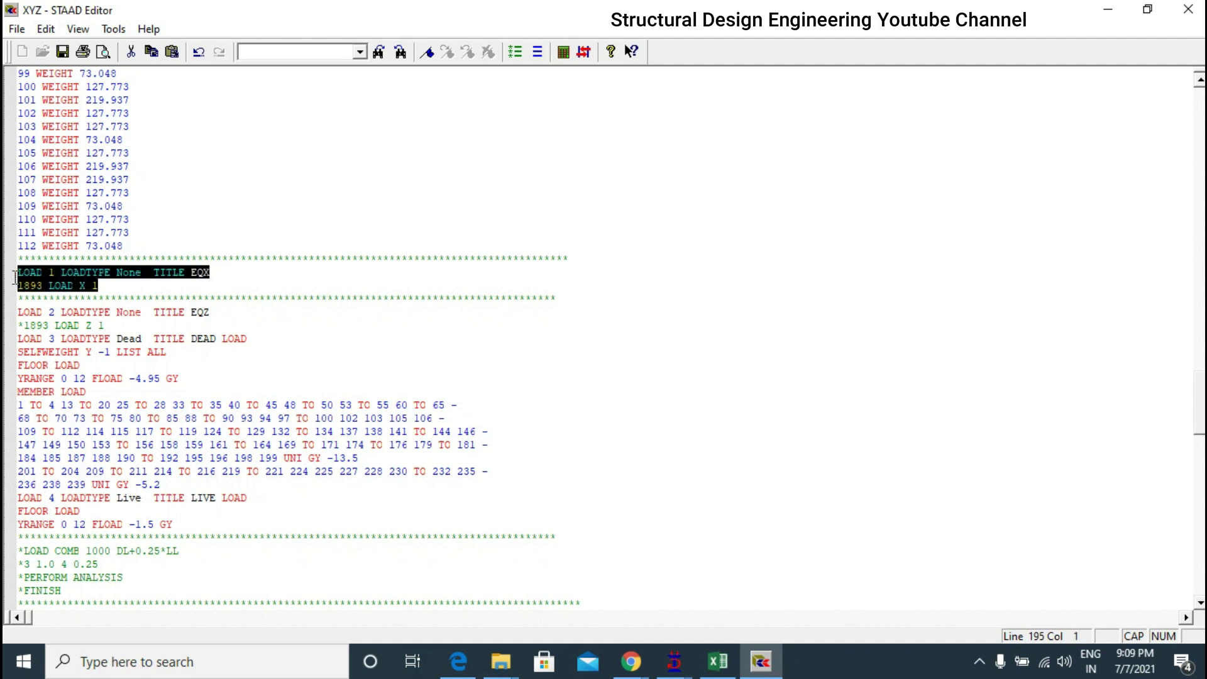
click(105, 286)
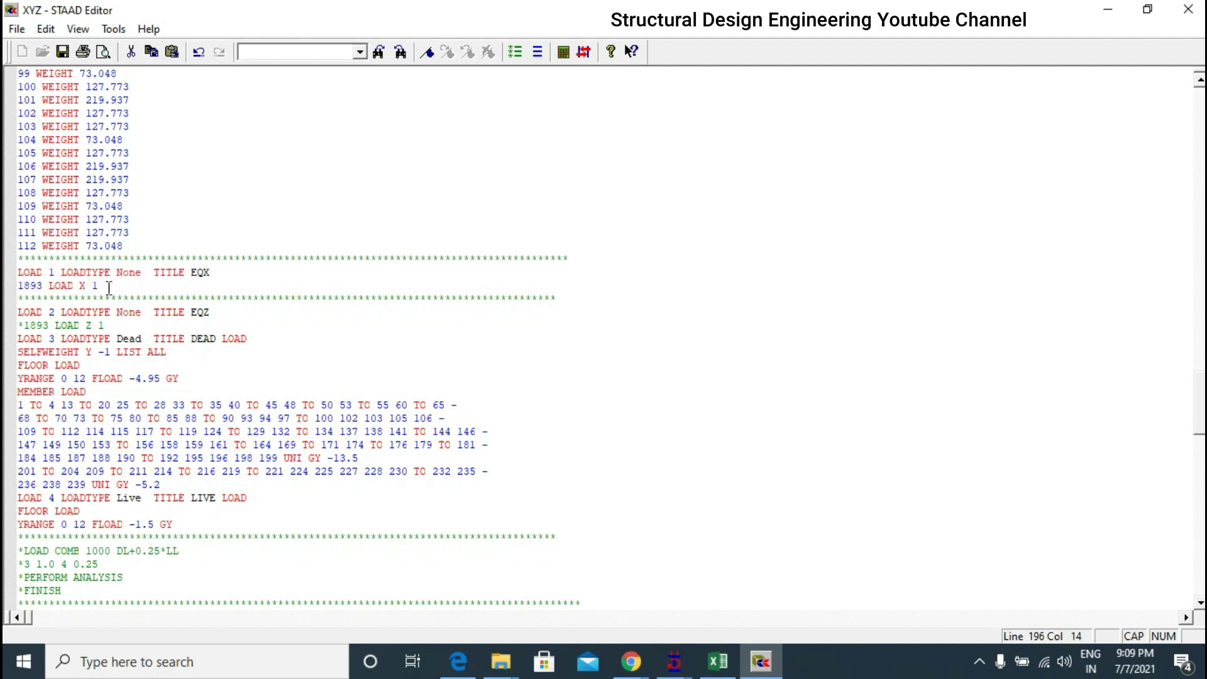
drag(48, 271, 55, 272)
click(56, 270)
click(18, 287)
double_click(18, 287)
- Uncomment the 1893 LOAD Z 1 line under load case 2 EQZ
click(26, 312)
double_click(26, 311)
double_click(200, 312)
drag(18, 325, 105, 326)
click(537, 51)
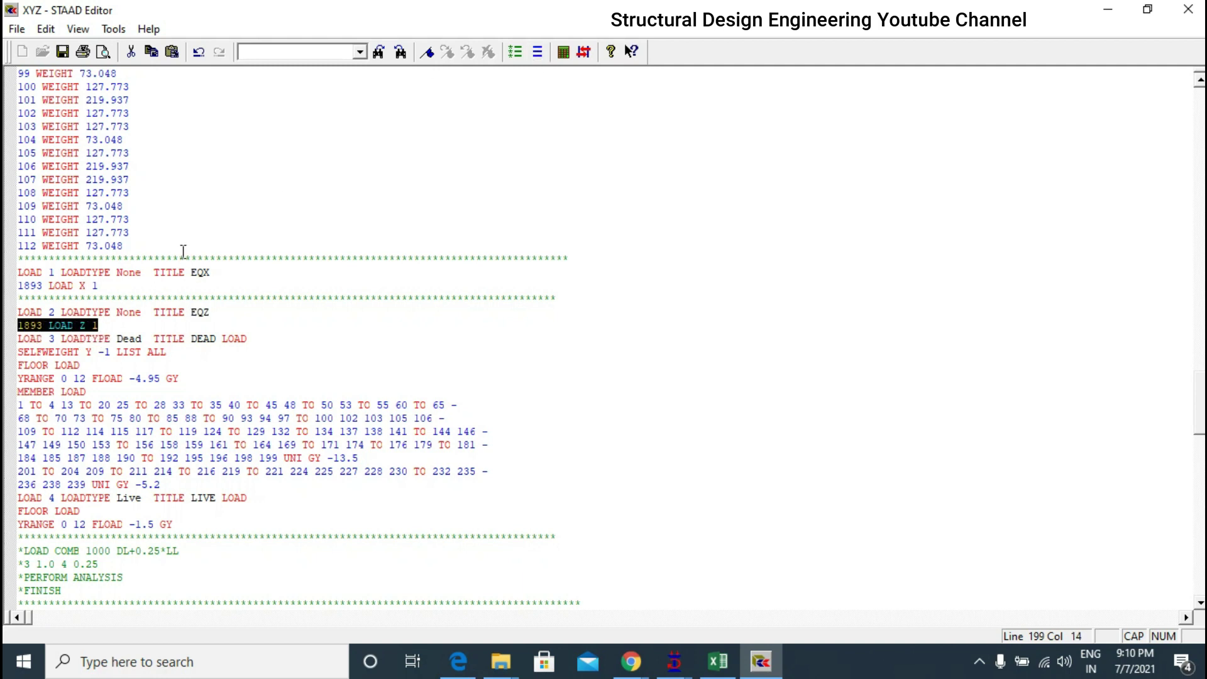
click(68, 325)
double_click(42, 325)
- Review the dead load case's selfweight, floor and member loads and the live load case's floor load
scroll(42, 325, down, 2)
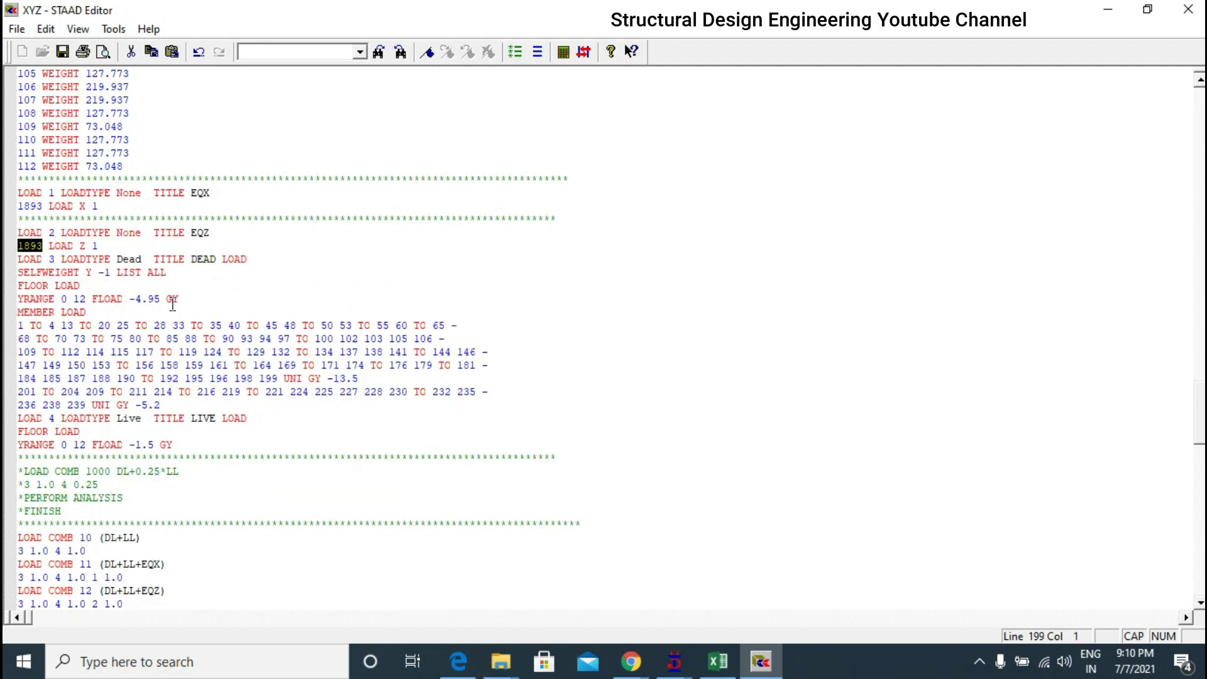
click(45, 205)
drag(69, 208, 71, 257)
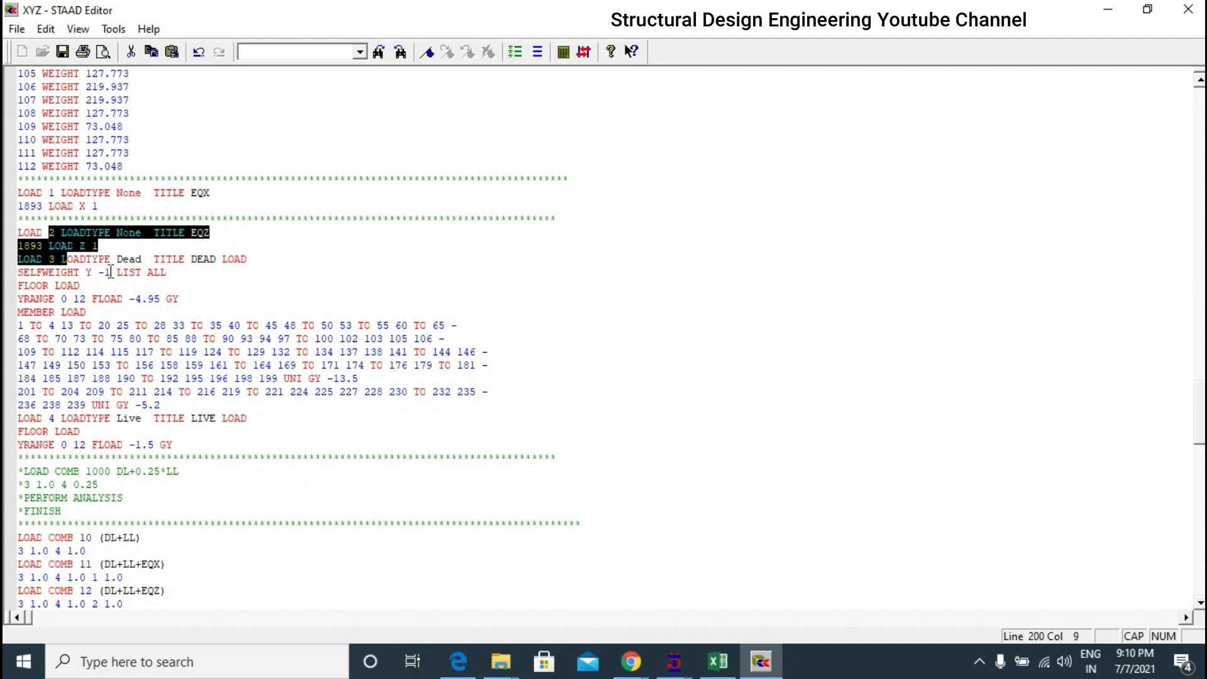
scroll(111, 271, down, 2)
click(111, 271)
drag(42, 183, 177, 246)
scroll(38, 267, down, 2)
scroll(38, 267, down, 1)
drag(36, 220, 141, 258)
click(154, 229)
drag(24, 219, 205, 258)
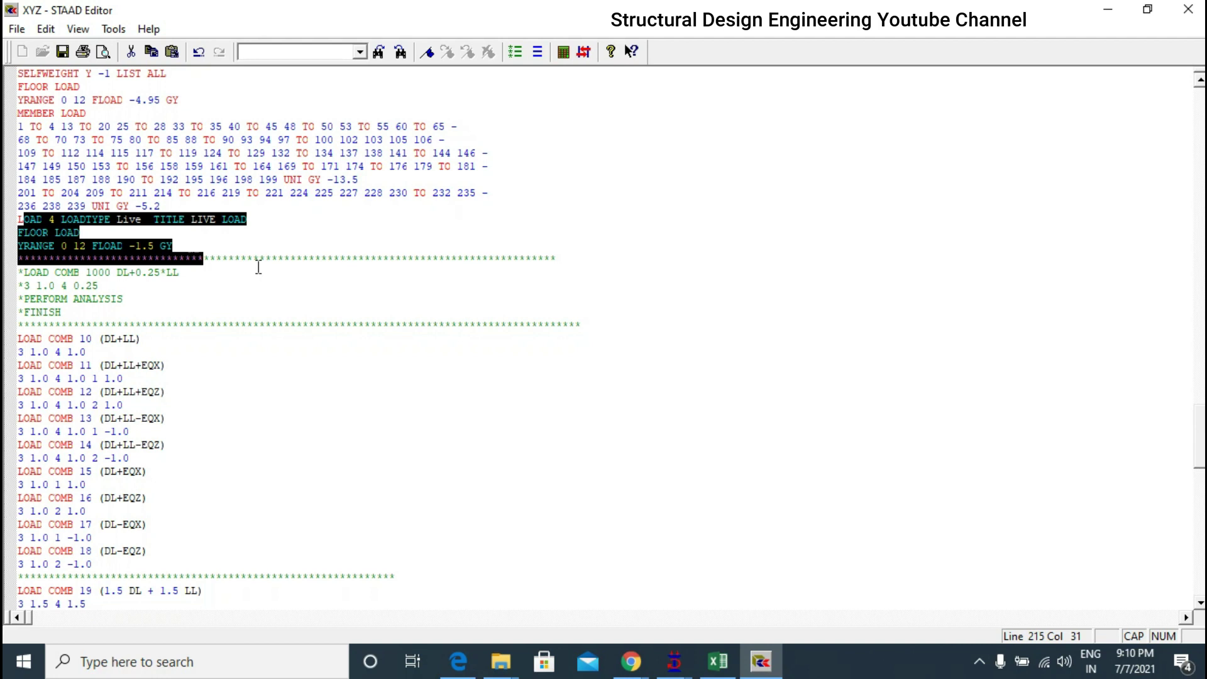
scroll(221, 282, up, 2)
drag(162, 286, 17, 153)
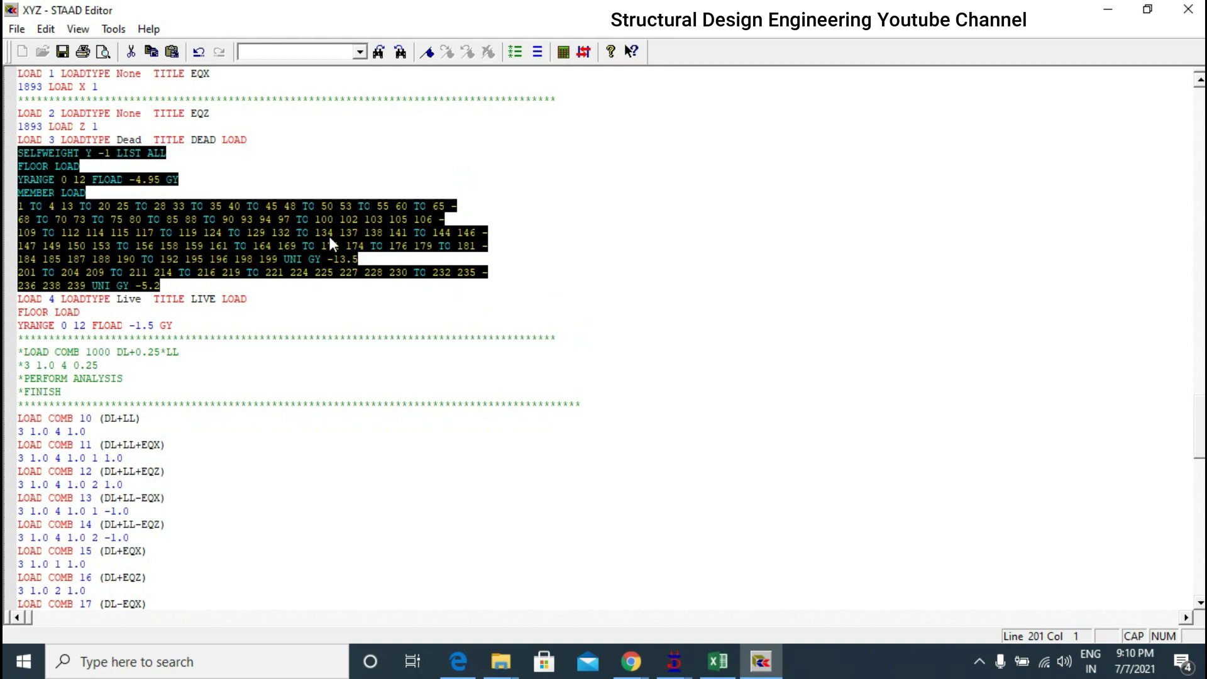
click(263, 183)
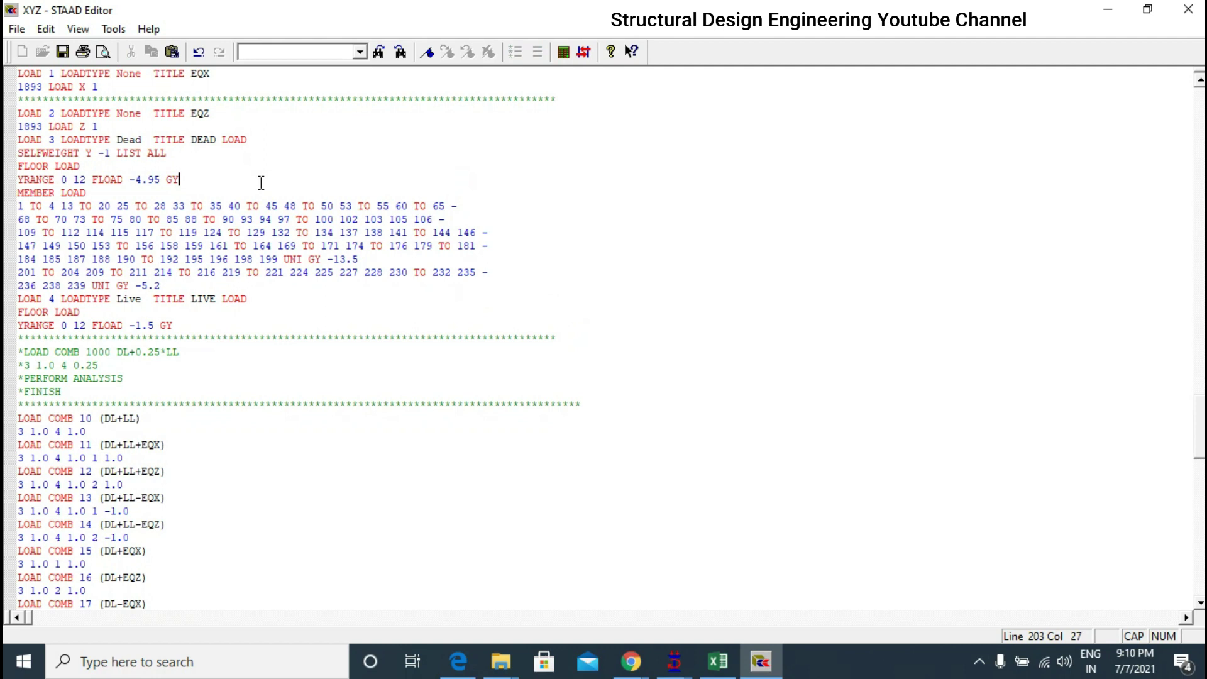
- Examine the commented-out load combination 1000 DL+0.25*LL, its factors and its PERFORM ANALYSIS and FINISH lines
scroll(258, 195, down, 4)
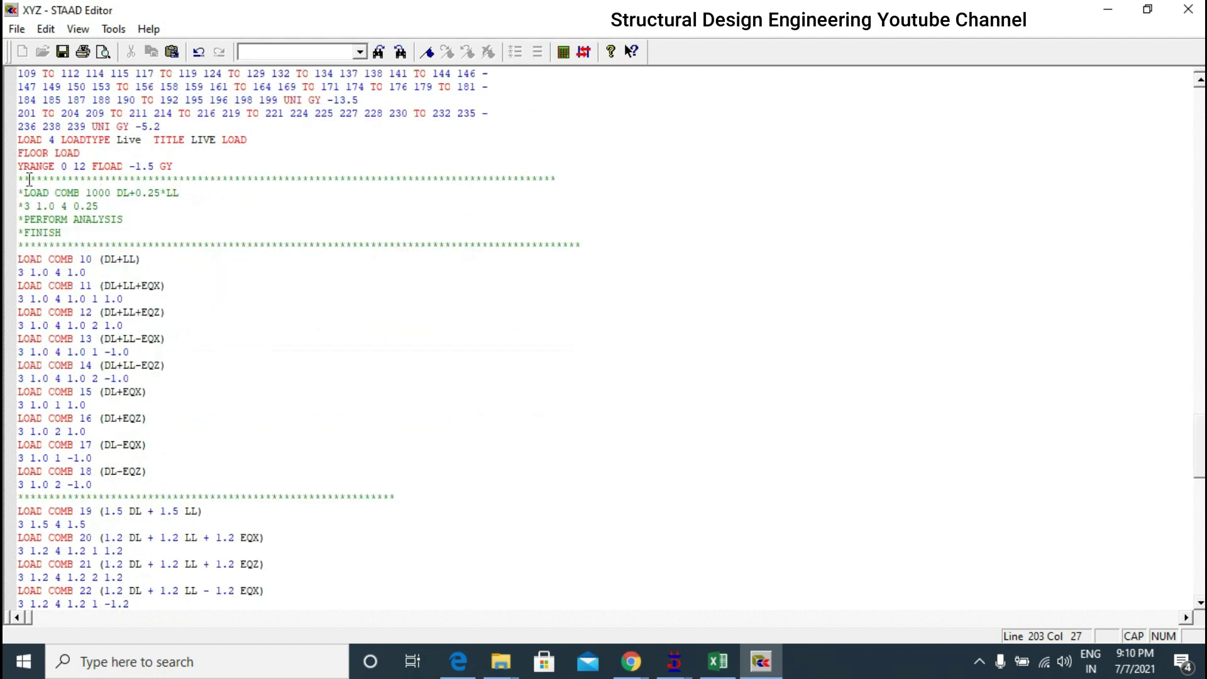
drag(18, 191, 109, 231)
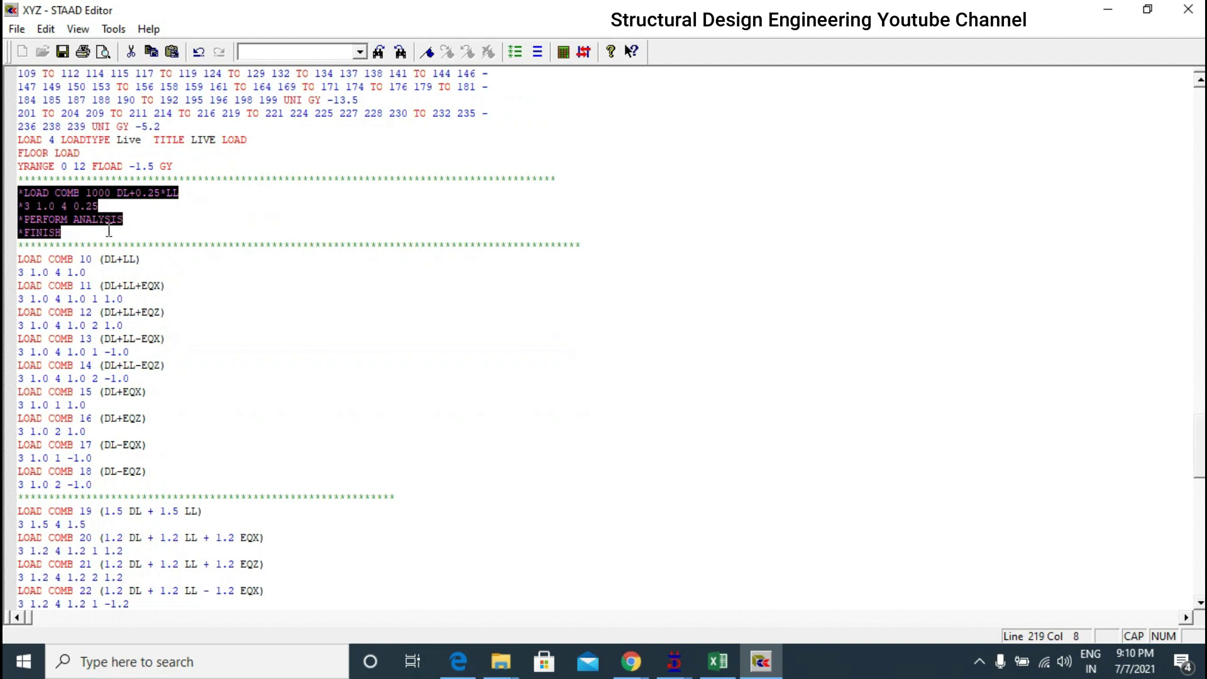
click(96, 231)
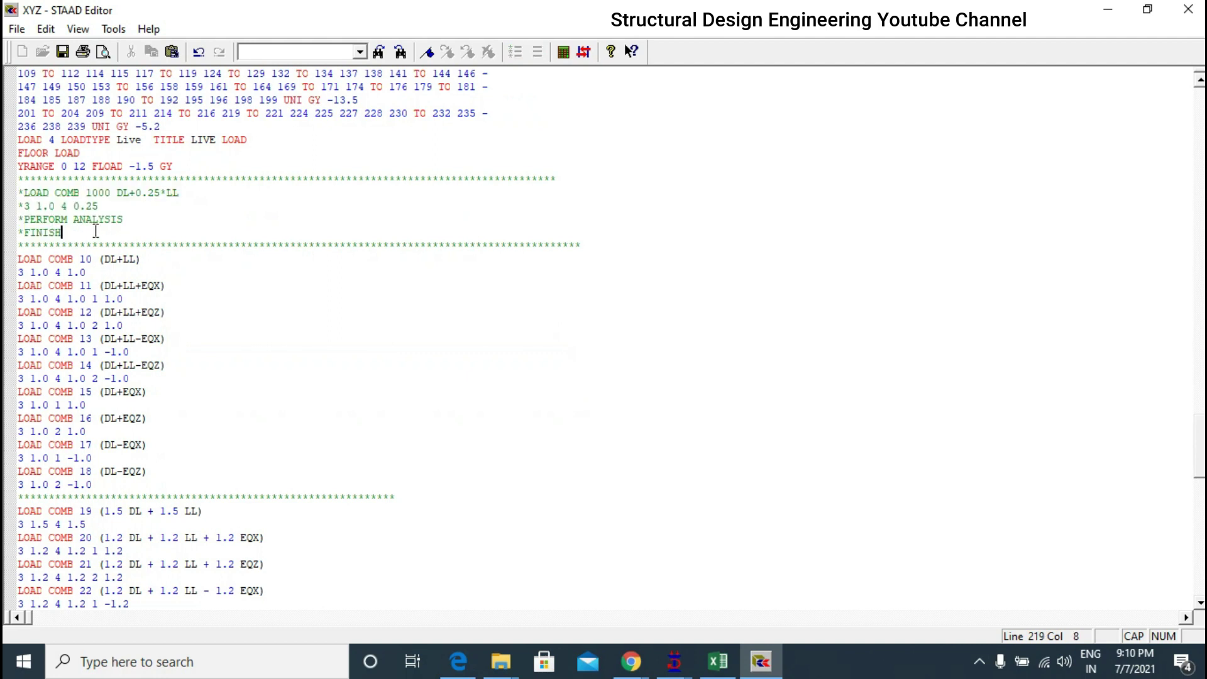
drag(86, 192, 162, 195)
click(119, 193)
click(186, 192)
drag(146, 193, 181, 193)
click(191, 193)
drag(148, 193, 93, 206)
click(157, 200)
click(119, 206)
- Review the load combination list from combination 10 onward, checking the names and factors of the DL+LL and DL+LL+EQX combinations
scroll(122, 179, down, 3)
drag(17, 139, 352, 369)
scroll(377, 352, up, 7)
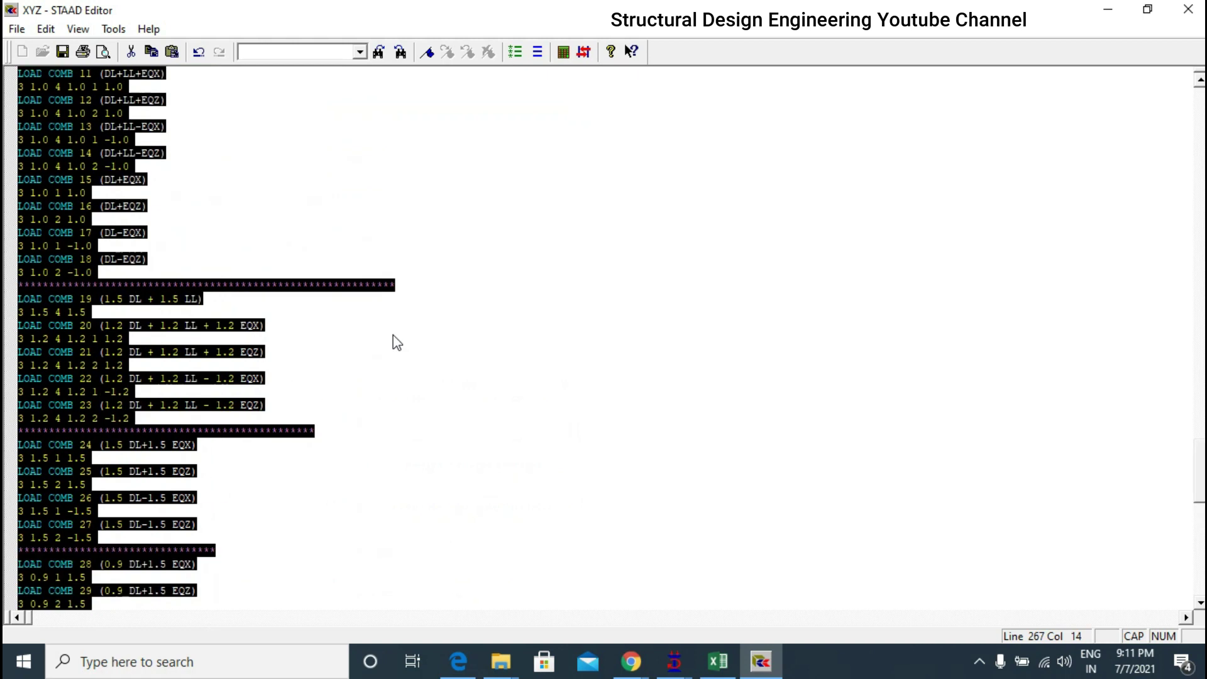
click(393, 337)
scroll(314, 301, up, 4)
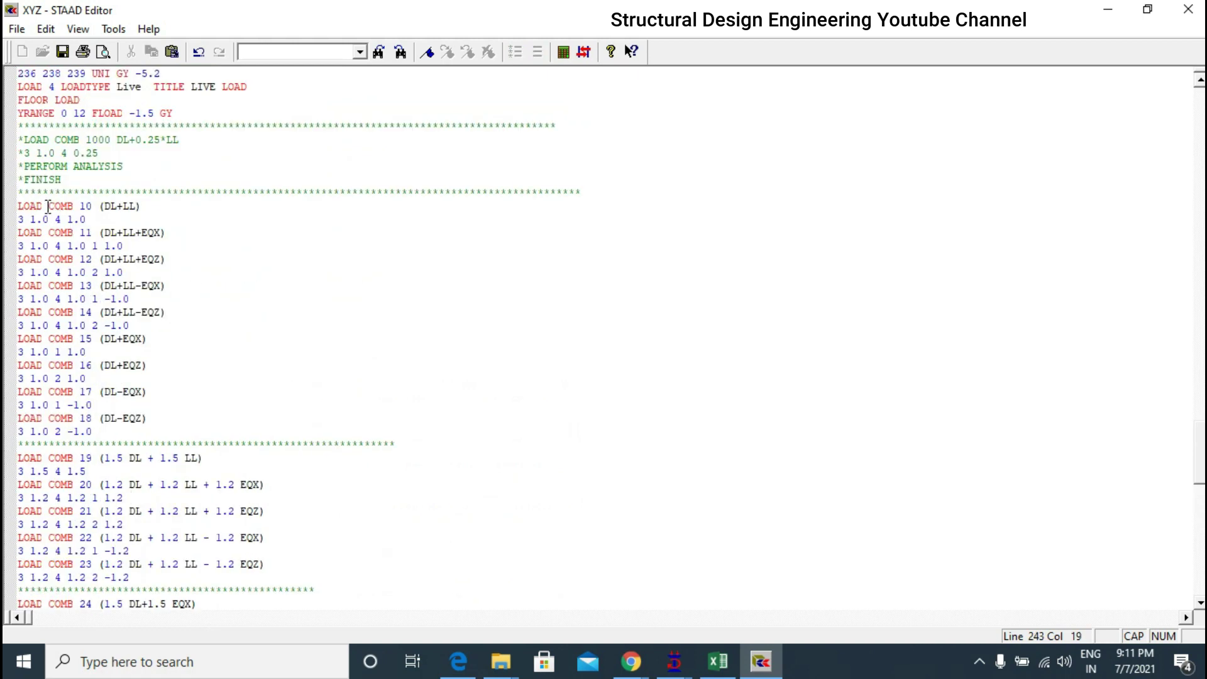
drag(82, 210, 125, 420)
click(125, 419)
double_click(66, 220)
shift+click(20, 221)
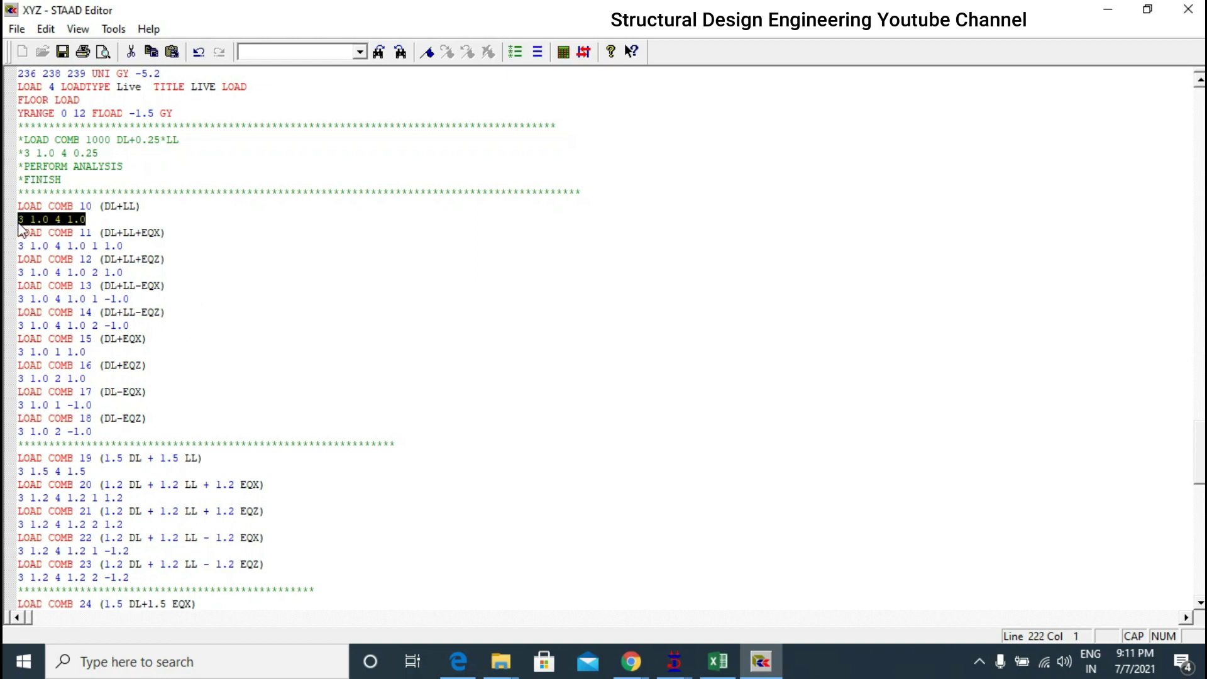
drag(80, 206, 86, 259)
drag(105, 206, 161, 235)
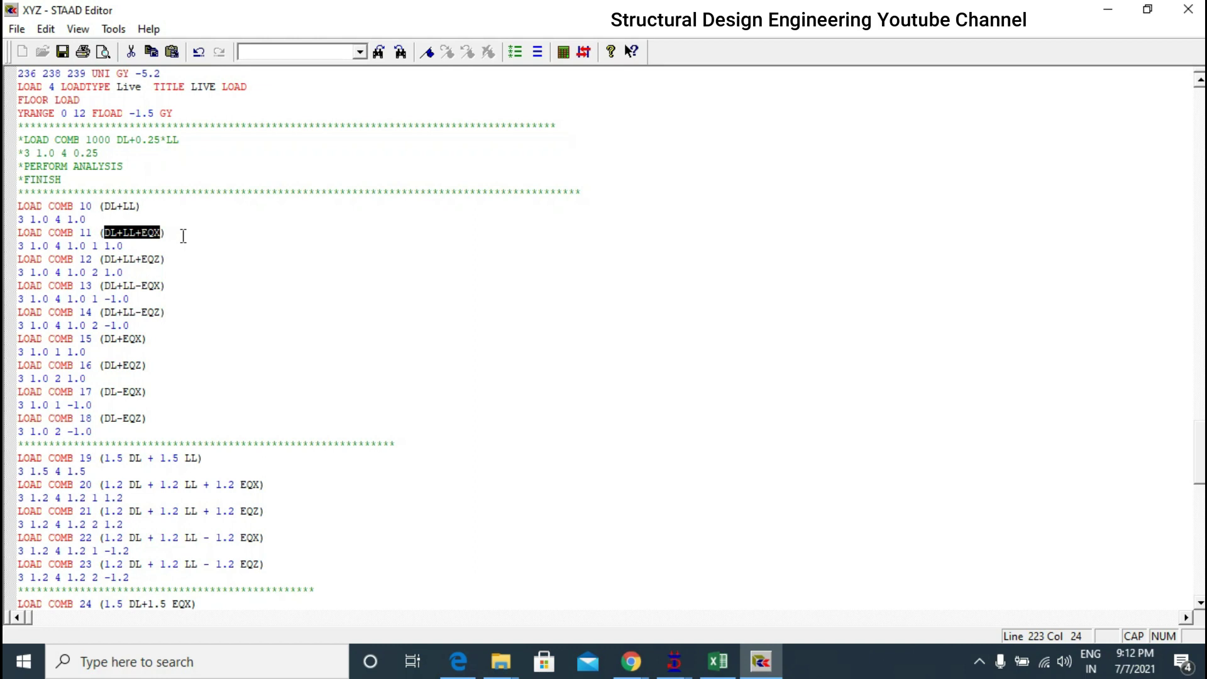
- Recheck the primary load case definitions and numbers for EQX, EQZ, dead load and live load
scroll(171, 238, up, 9)
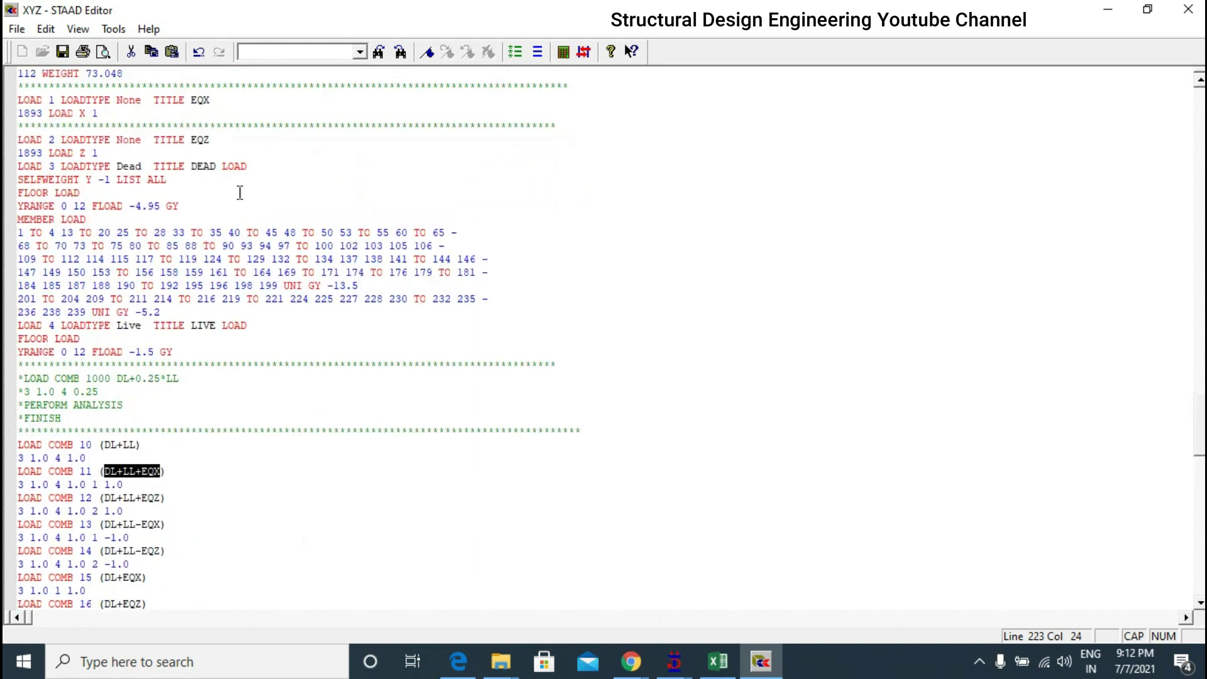
scroll(124, 256, down, 2)
click(124, 203)
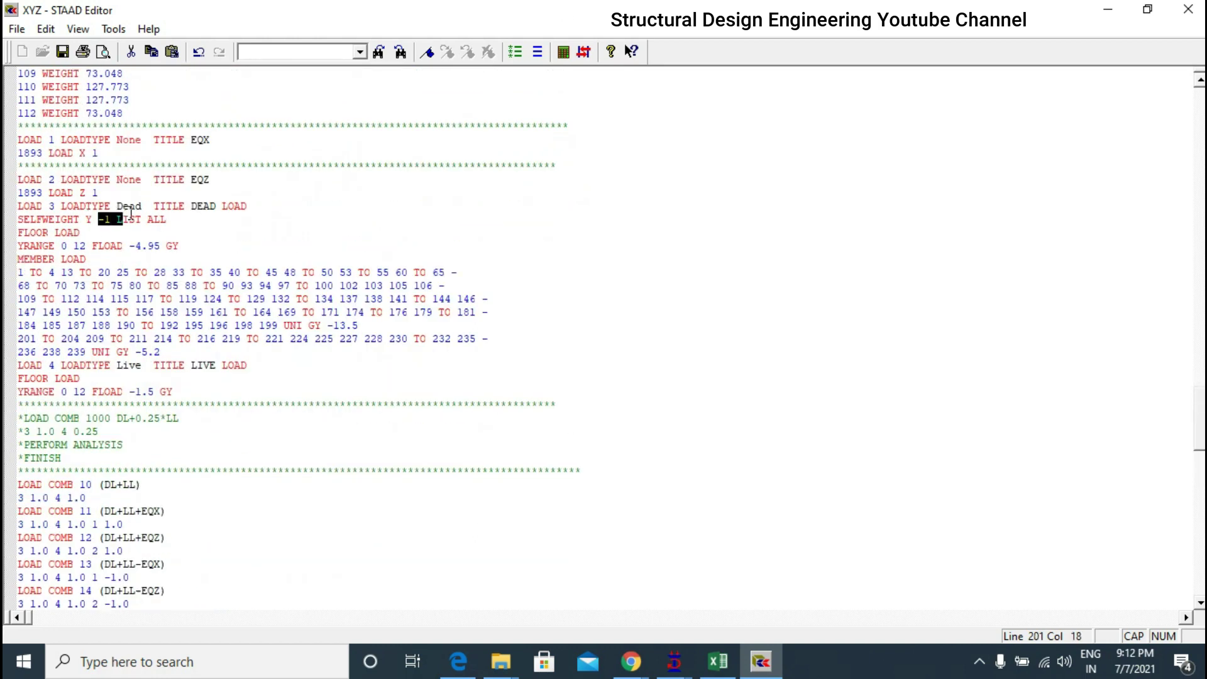
double_click(124, 203)
scroll(124, 203, down, 3)
drag(141, 246, 216, 246)
scroll(180, 228, up, 5)
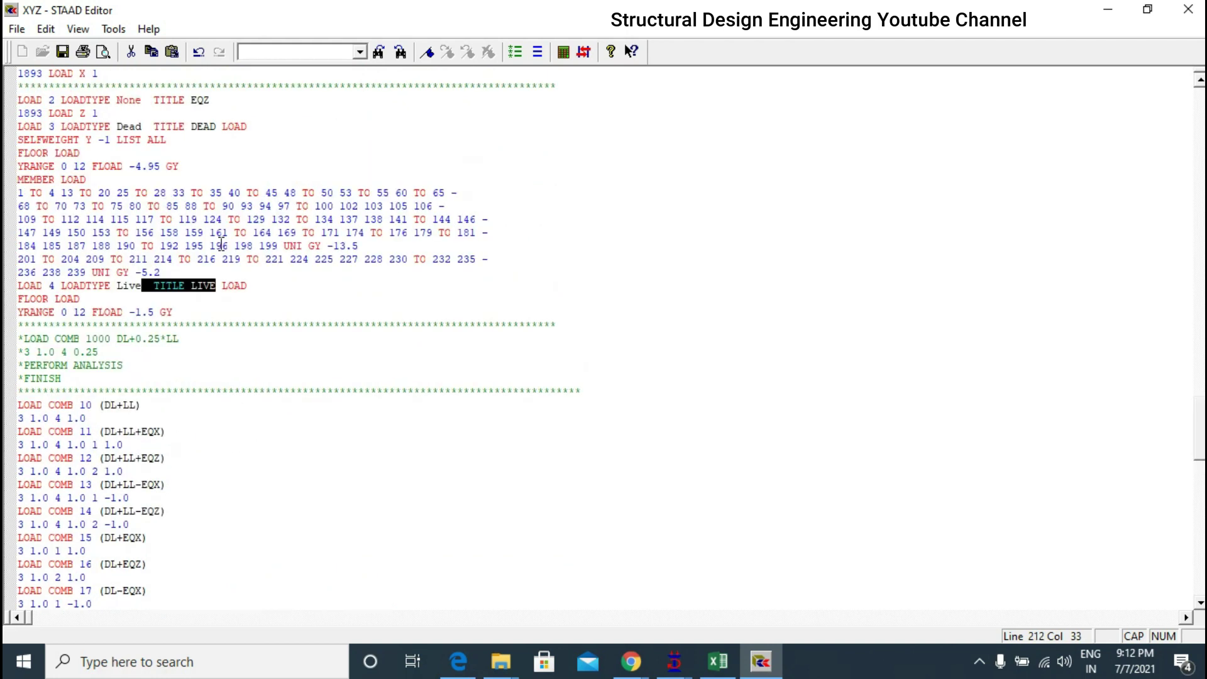
drag(142, 219, 206, 231)
scroll(195, 231, down, 1)
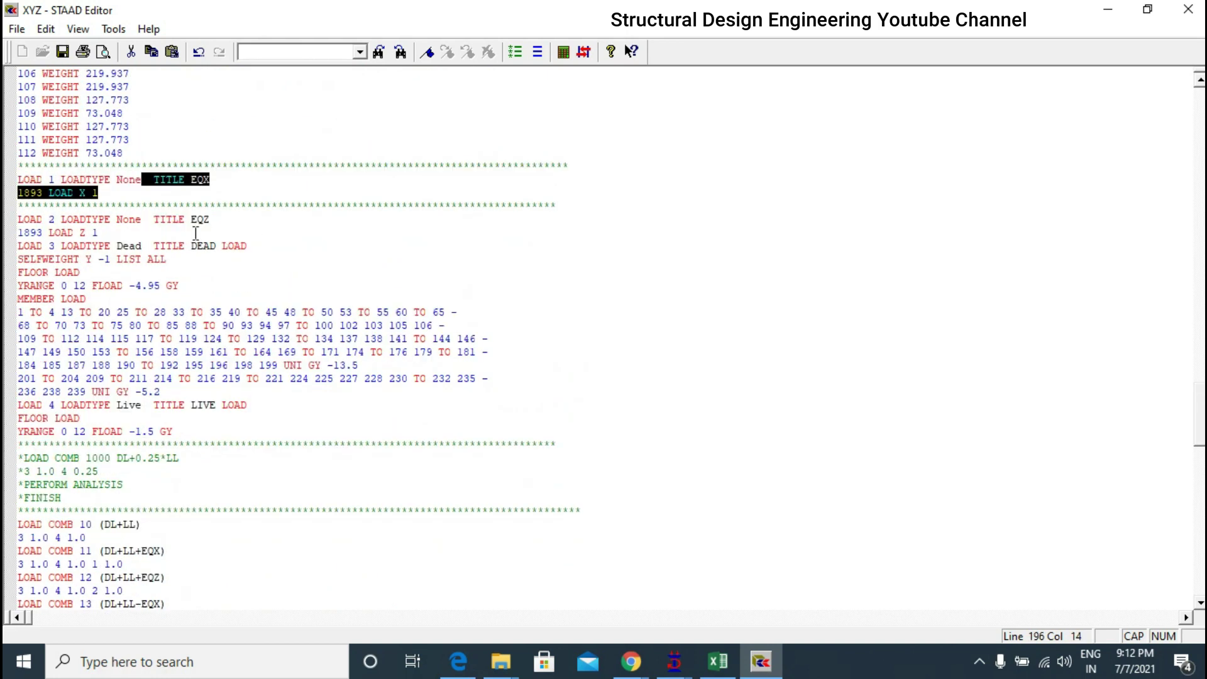
drag(17, 246, 158, 246)
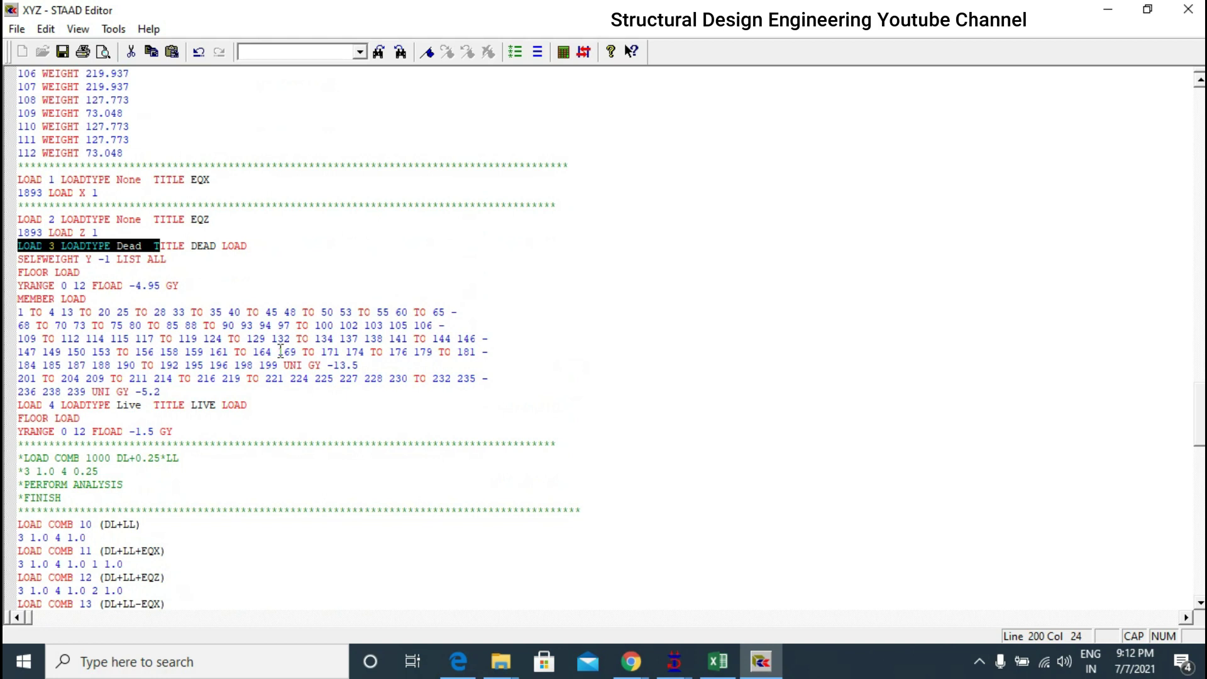
drag(192, 404, 210, 404)
scroll(251, 380, down, 5)
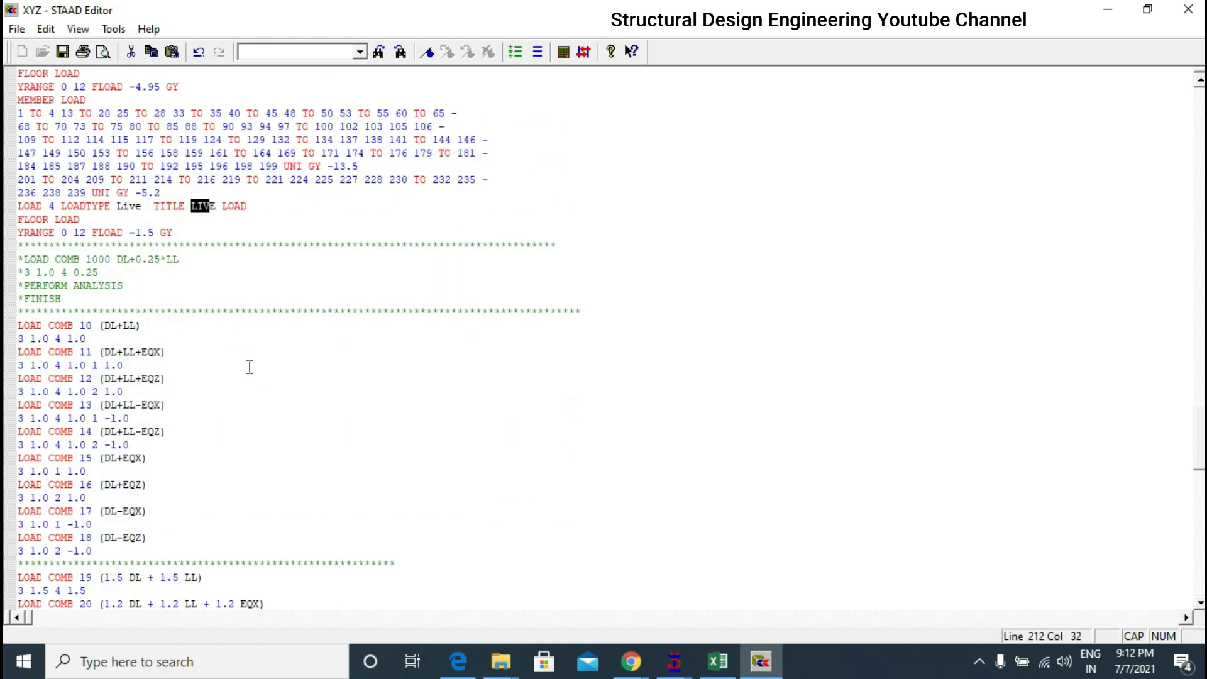
- Examine the names of load combinations 10 and 11 and the factor line of the DL+LL combination
click(104, 325)
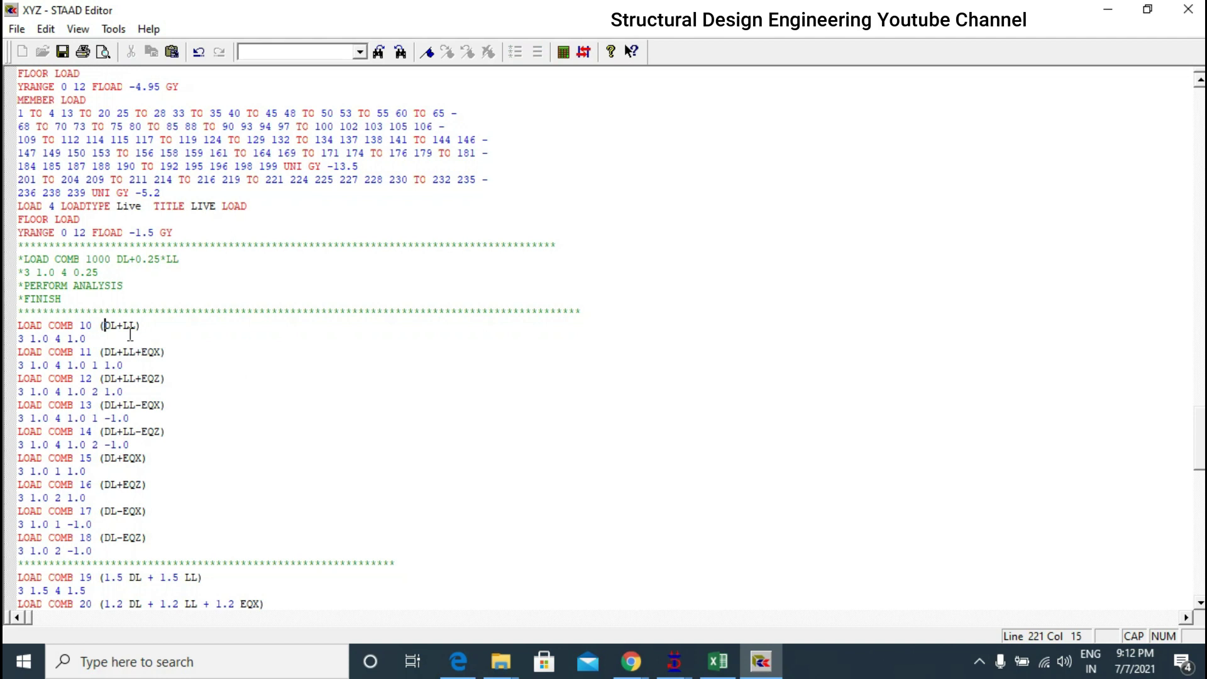
click(104, 352)
drag(104, 352, 161, 353)
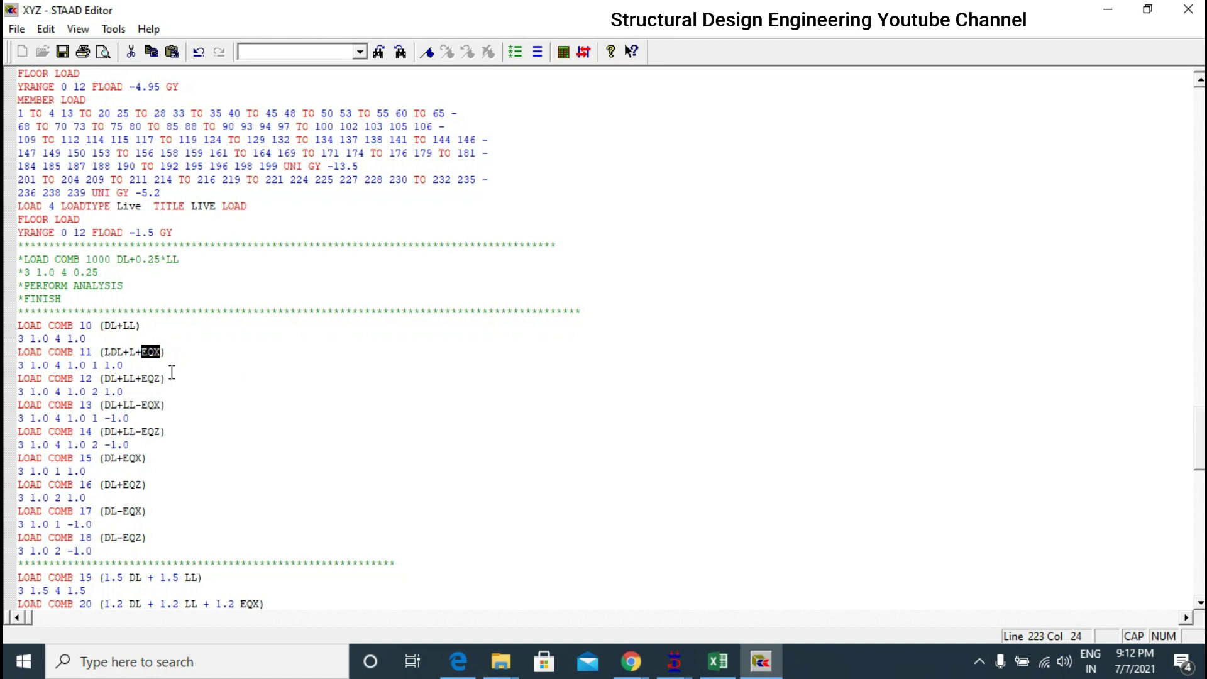
click(136, 367)
drag(136, 367, 20, 326)
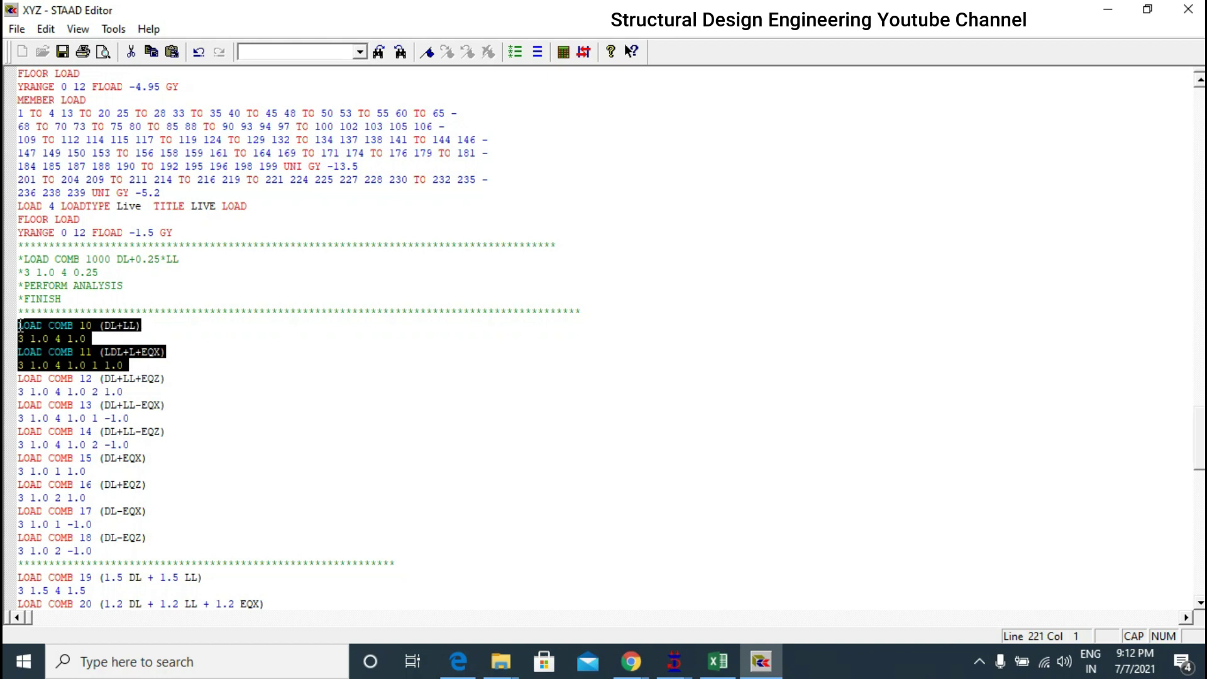
click(188, 377)
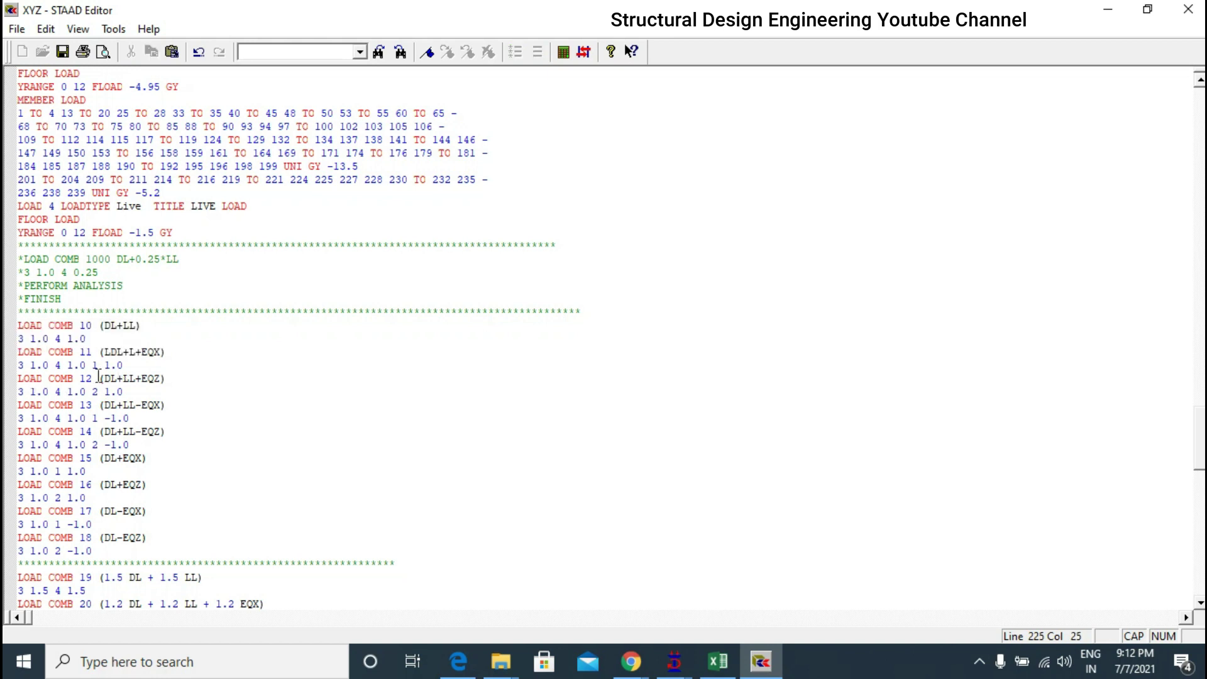
scroll(125, 321, down, 2)
drag(103, 245, 138, 249)
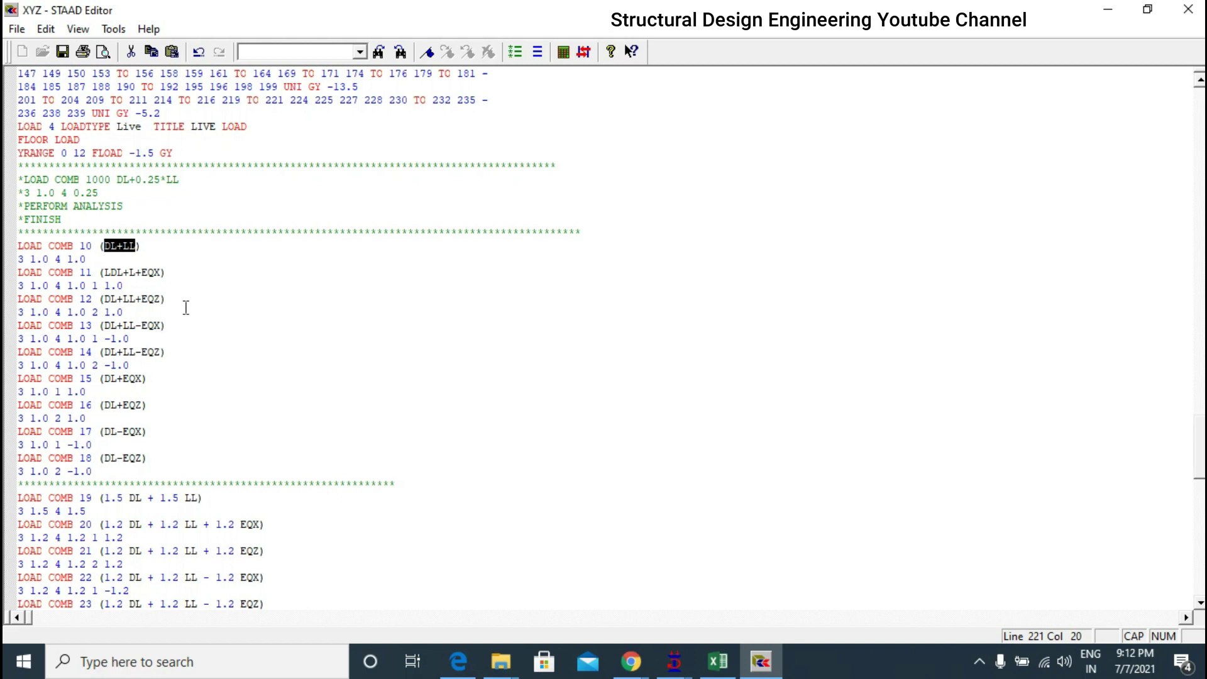
scroll(186, 308, down, 4)
scroll(186, 309, up, 2)
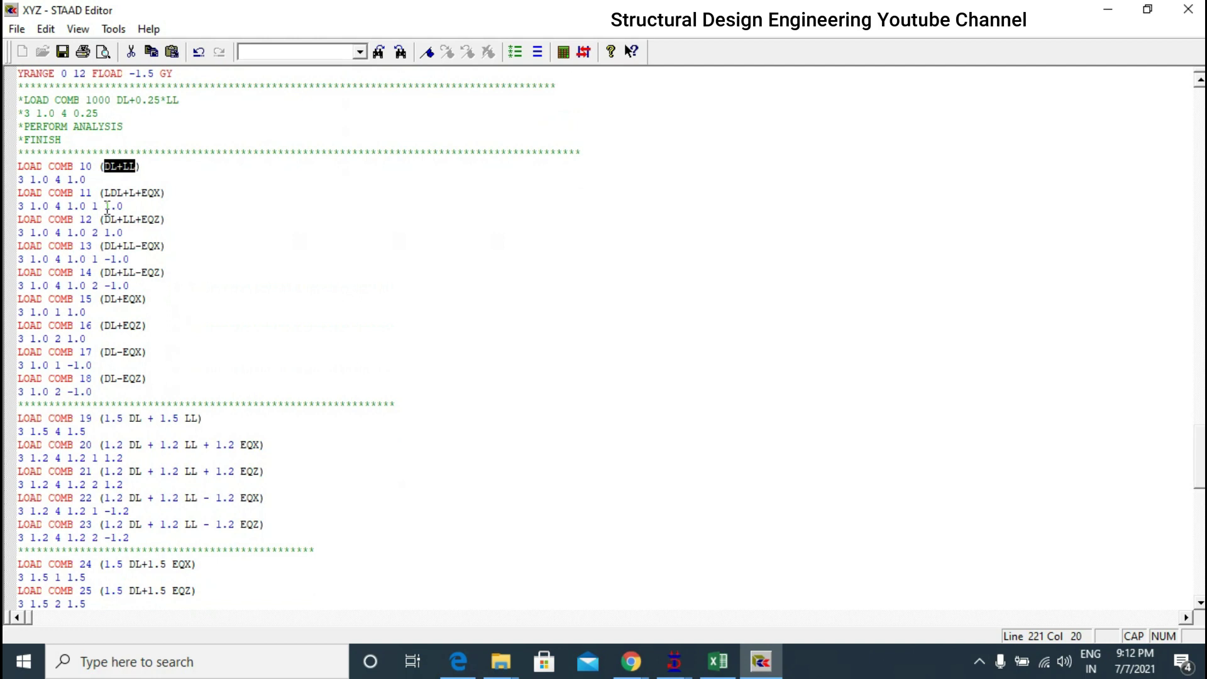
click(94, 181)
click(6, 181)
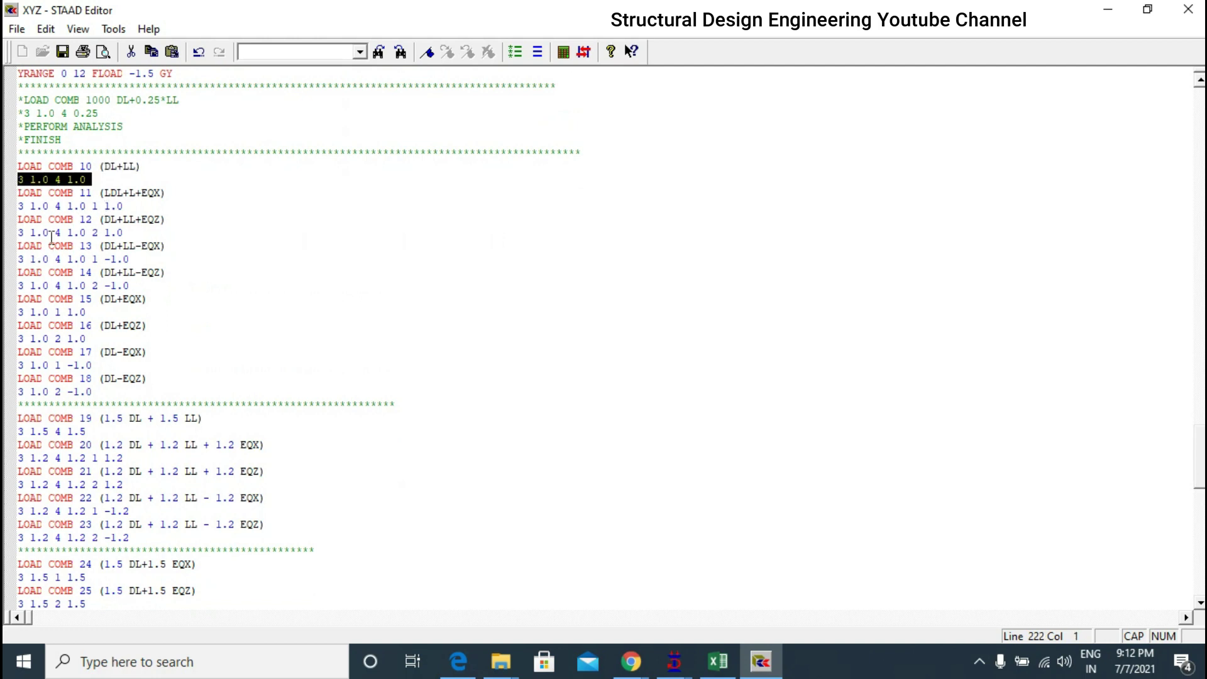
- Examine load combination 11's factor line, matching load cases 3, 4 and 1 and their factors to the combination's name
click(20, 206)
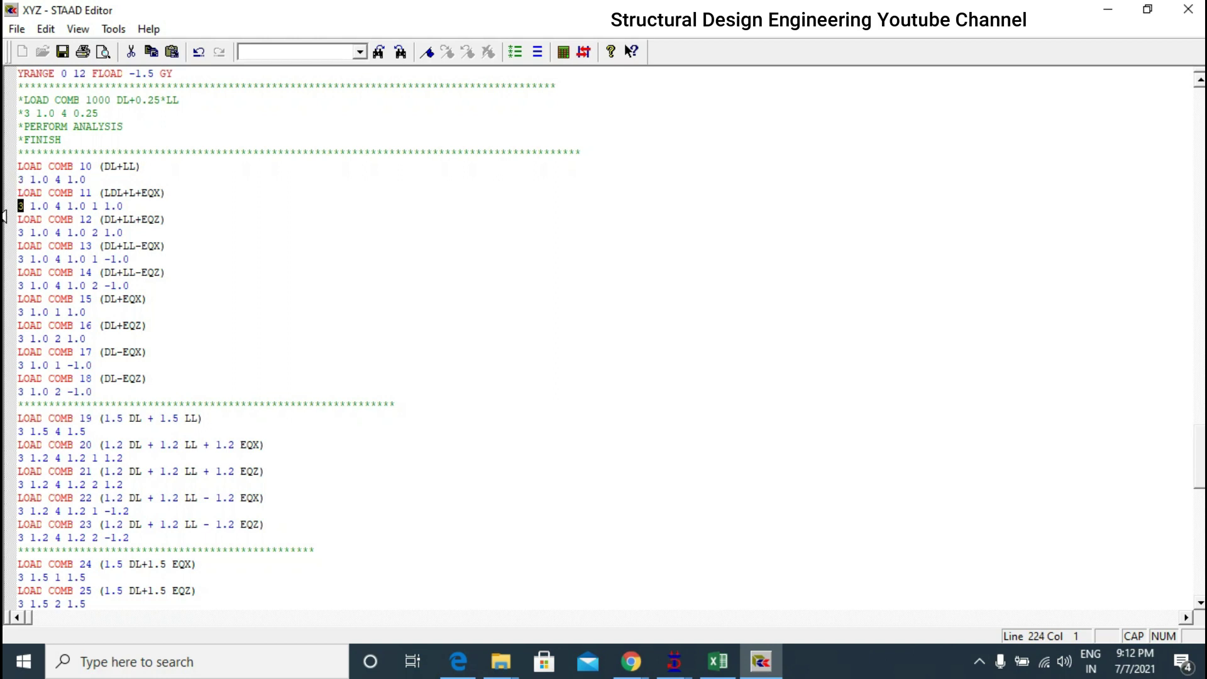
click(55, 205)
double_click(57, 205)
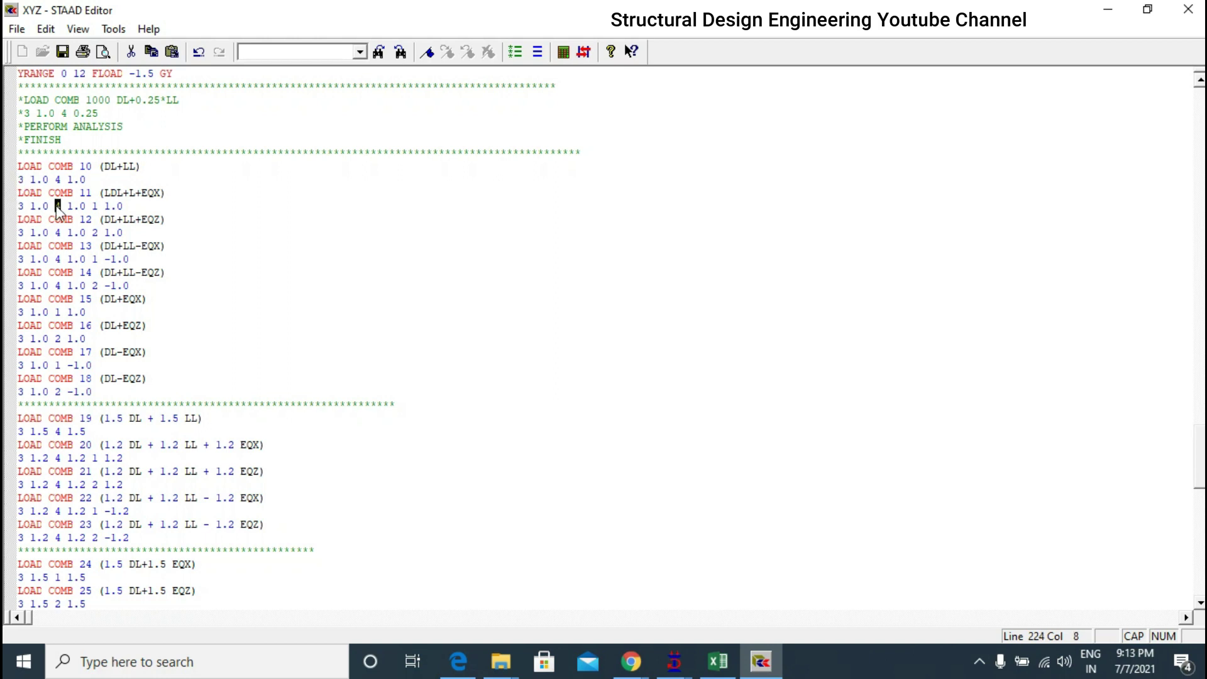
click(94, 206)
double_click(94, 207)
drag(175, 192, 105, 193)
drag(29, 208, 55, 208)
click(42, 206)
drag(27, 206, 130, 207)
click(97, 204)
- Check the names and signed earthquake factors of load combinations 15 to 18, which combine dead load with EQX or EQZ
drag(25, 392, 80, 391)
click(134, 391)
click(80, 379)
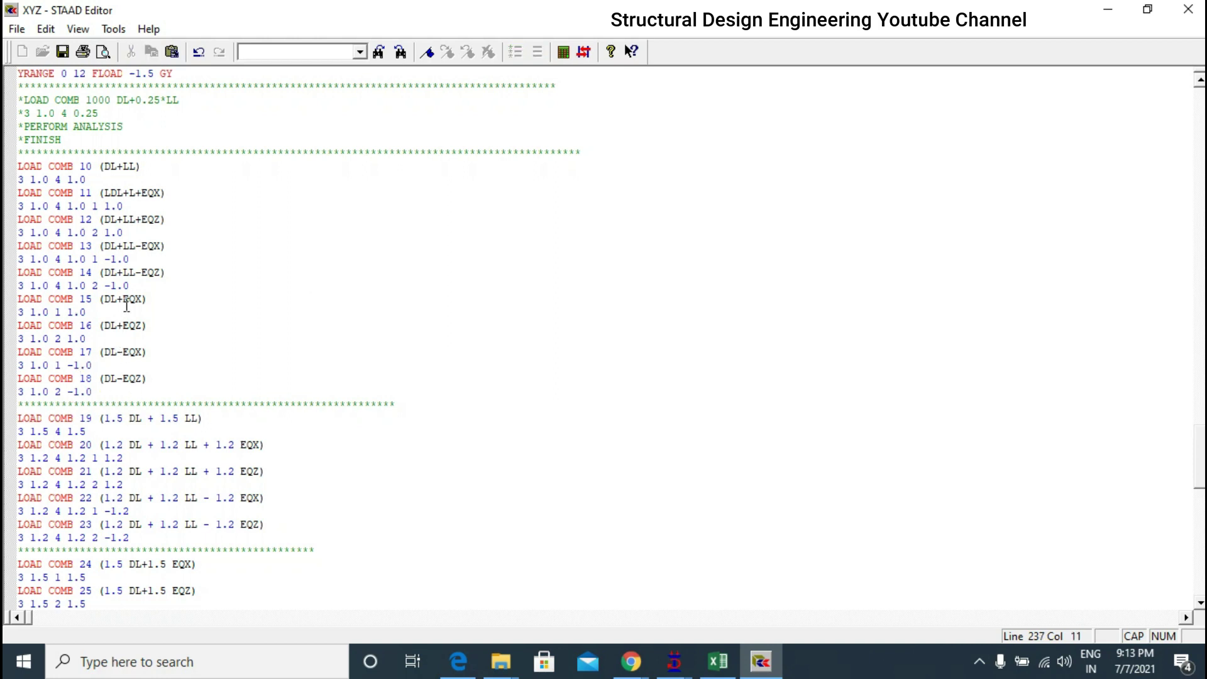
click(138, 325)
drag(124, 299, 143, 377)
drag(68, 391, 36, 259)
click(69, 365)
click(71, 339)
click(126, 336)
scroll(173, 333, down, 1)
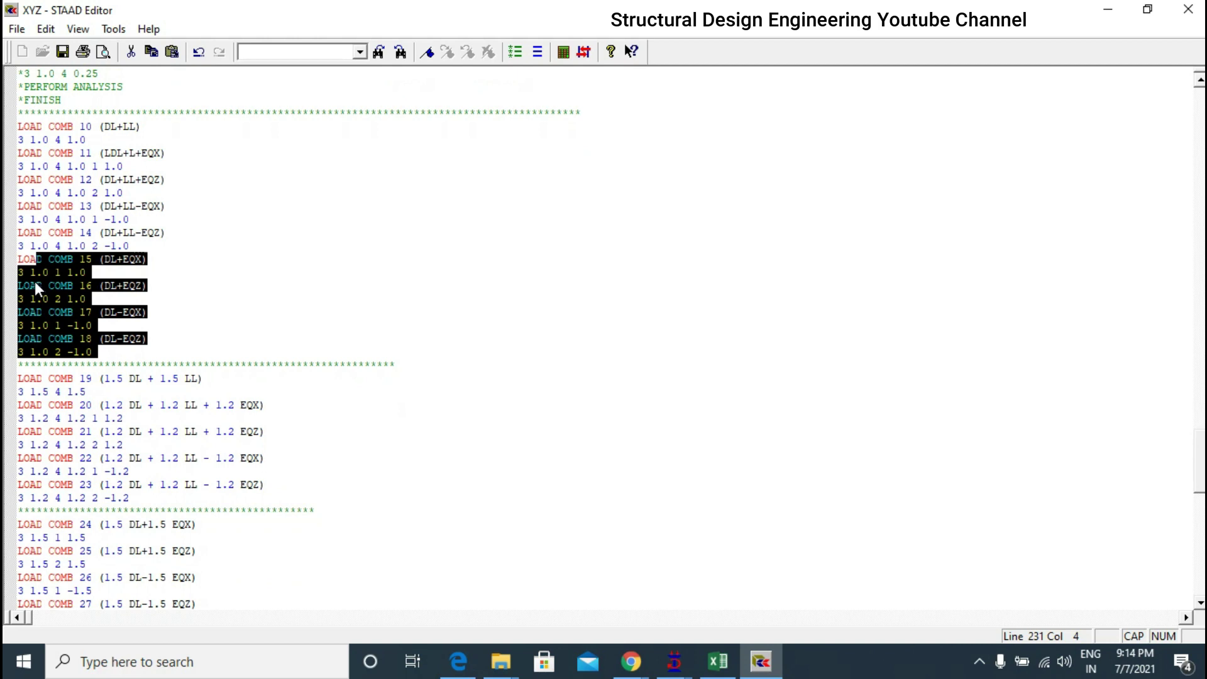
- Review the full block of unit-factor load combinations 10 to 18 against the combinations that follow it
drag(24, 126, 150, 346)
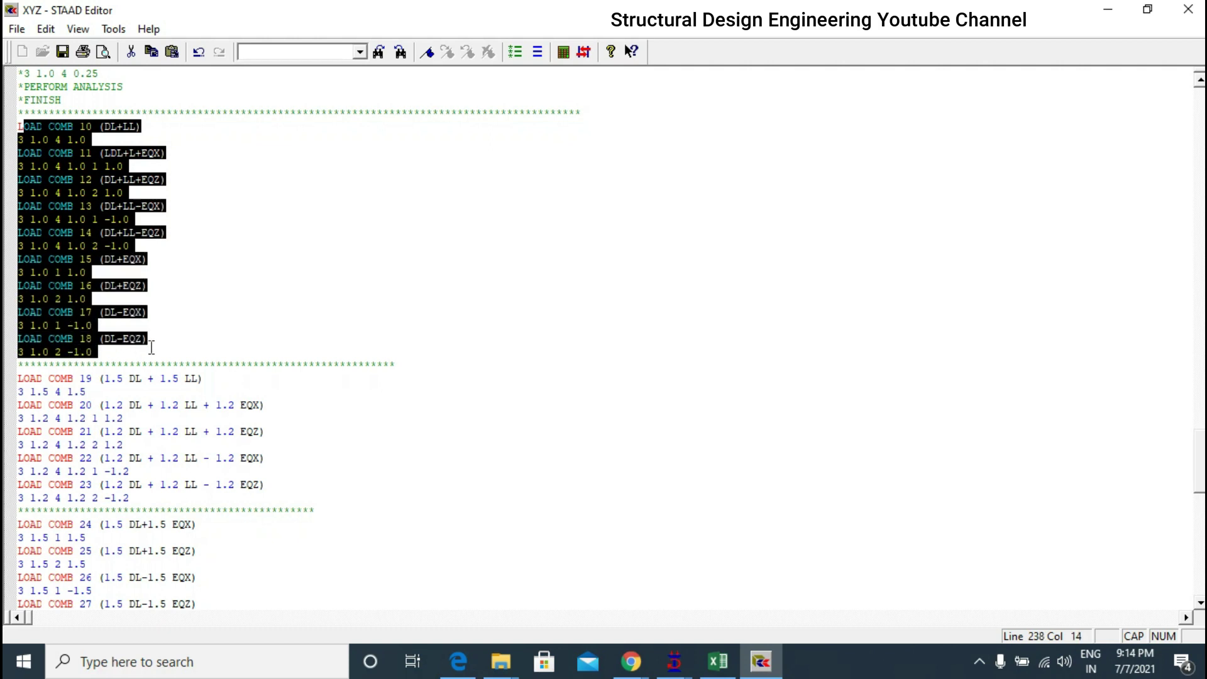
click(152, 349)
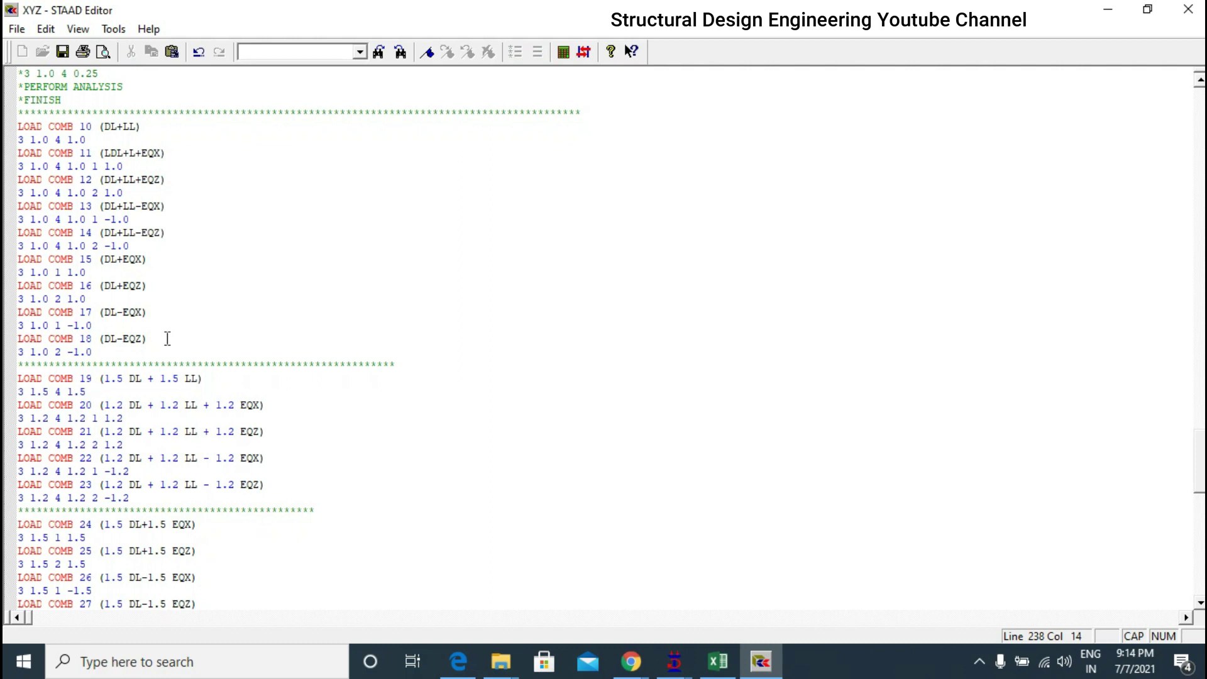
scroll(187, 446, down, 3)
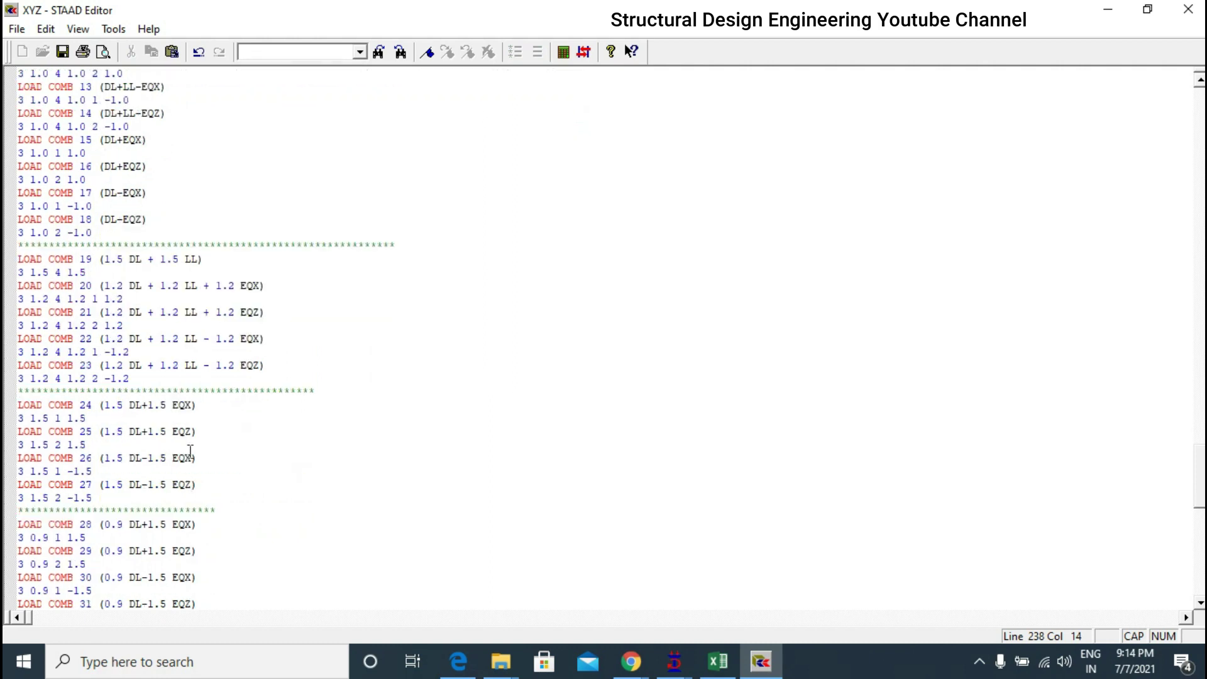
scroll(190, 451, up, 3)
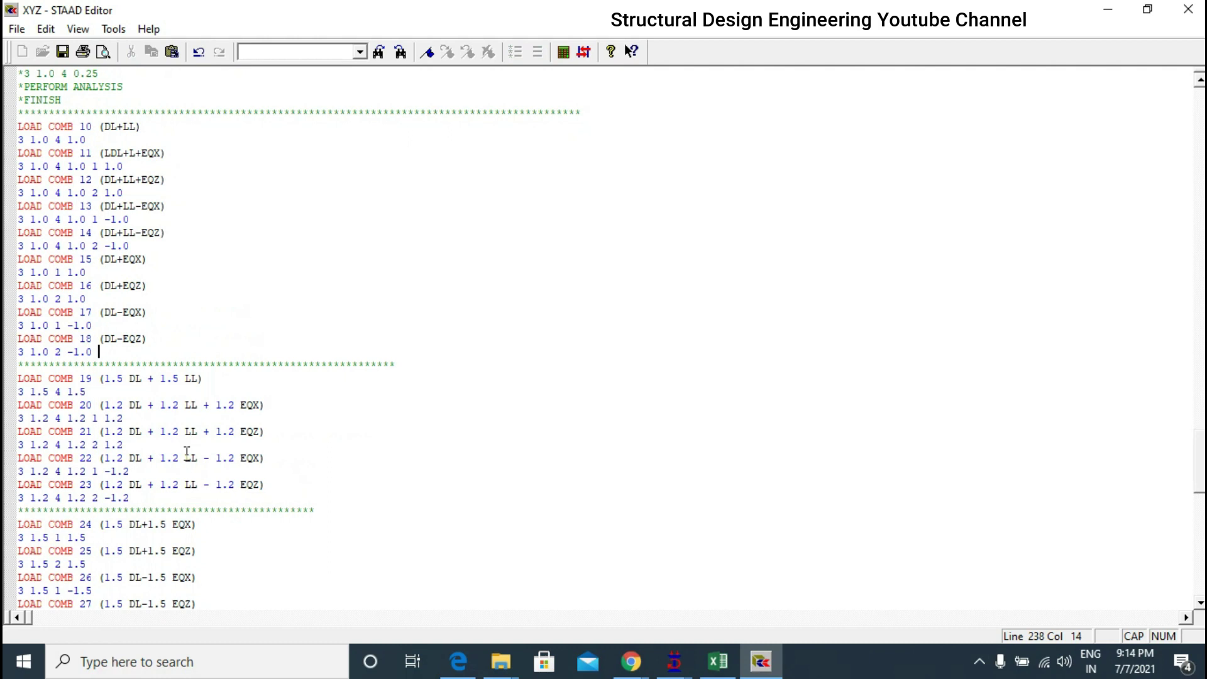
- Review the factored load combinations 19 to 31, including the 1.5 and 1.2 factors in combinations 19 and 20
scroll(188, 451, down, 2)
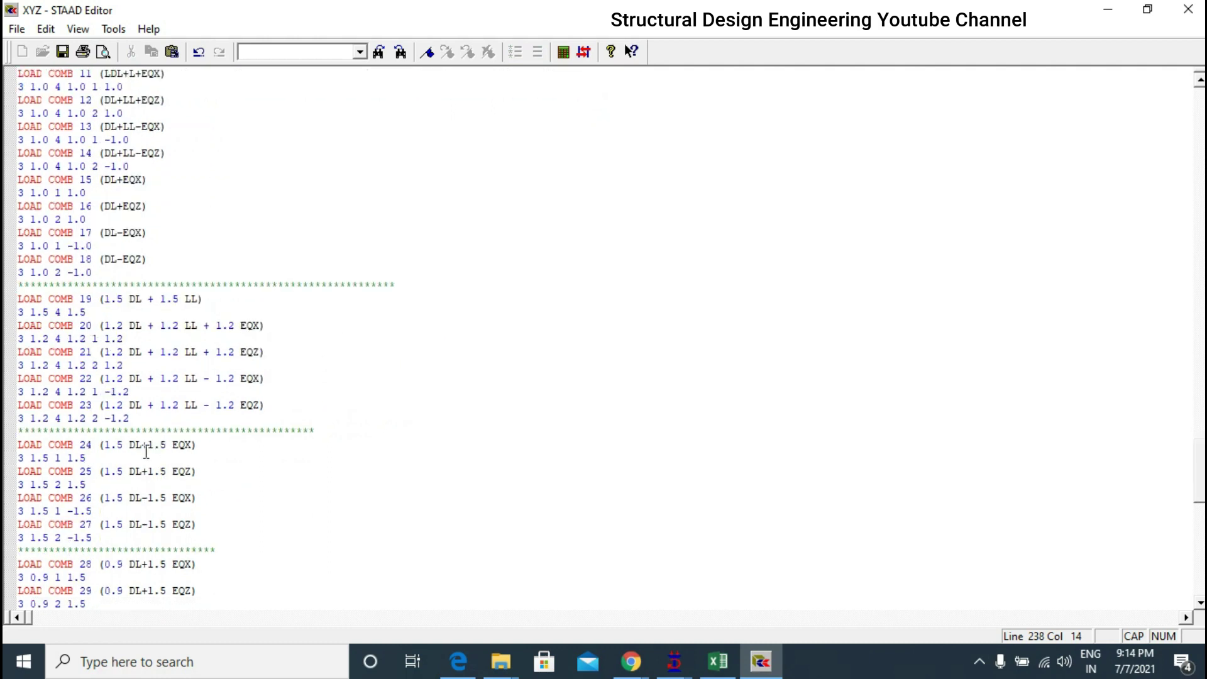
scroll(100, 333, down, 3)
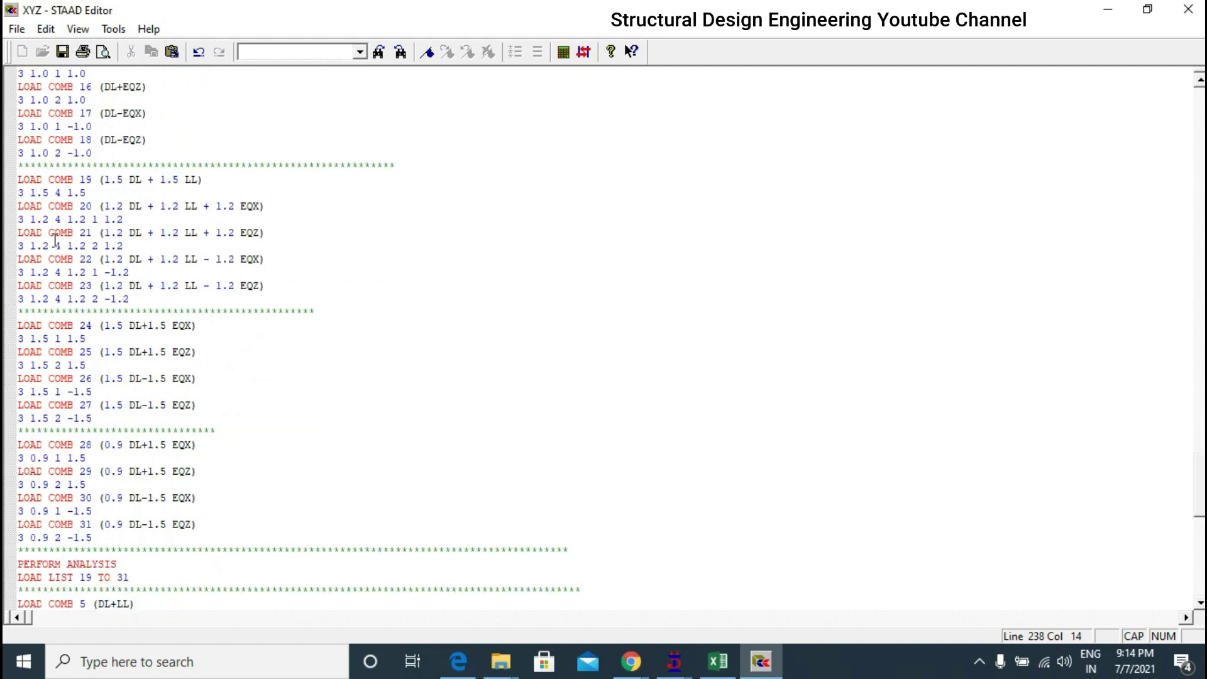
scroll(56, 238, down, 1)
drag(80, 140, 96, 153)
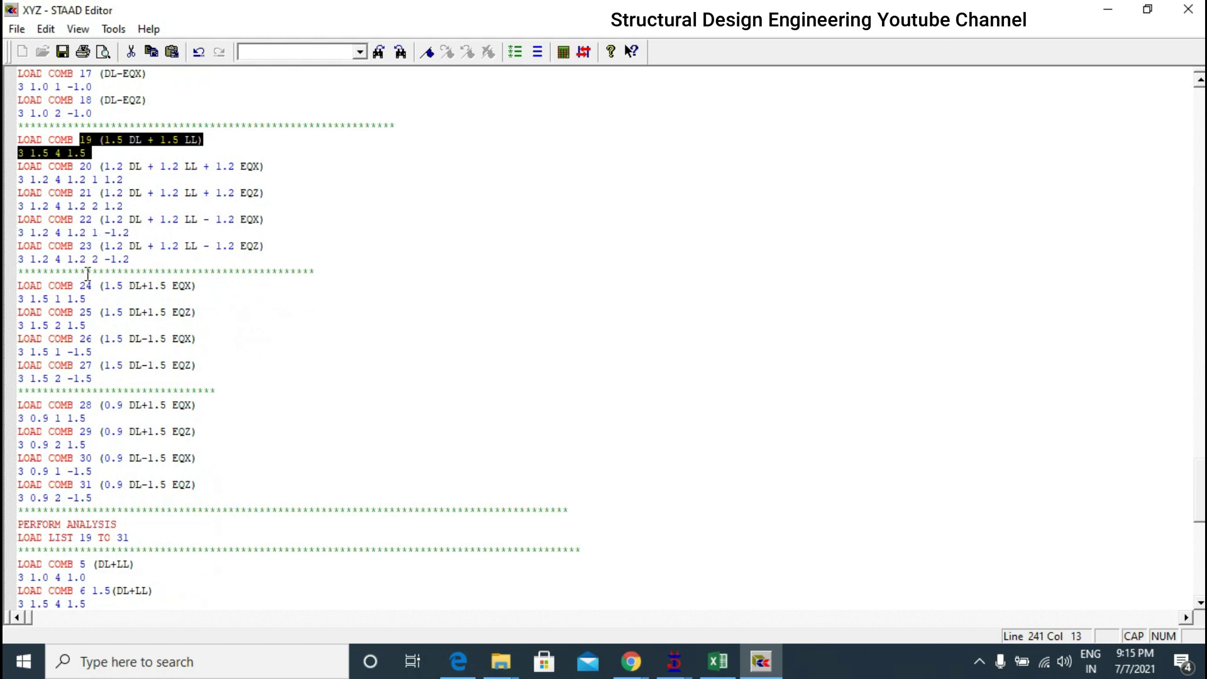
drag(80, 484, 103, 484)
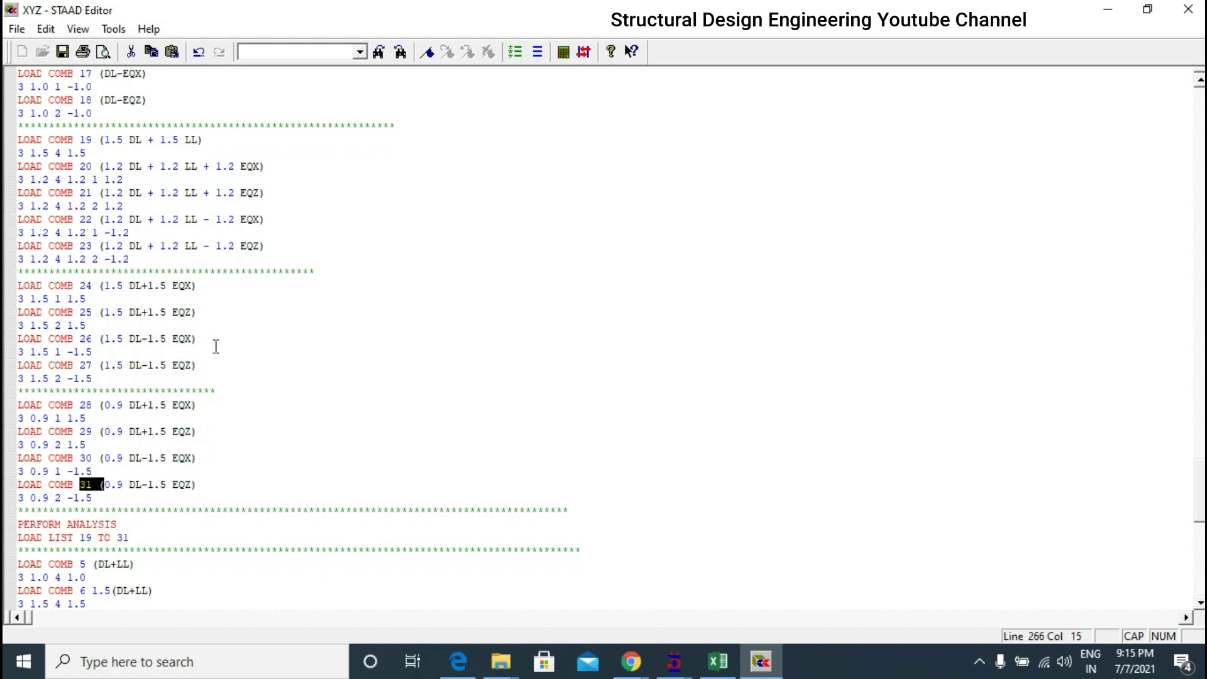
click(113, 154)
click(73, 153)
drag(68, 179, 86, 185)
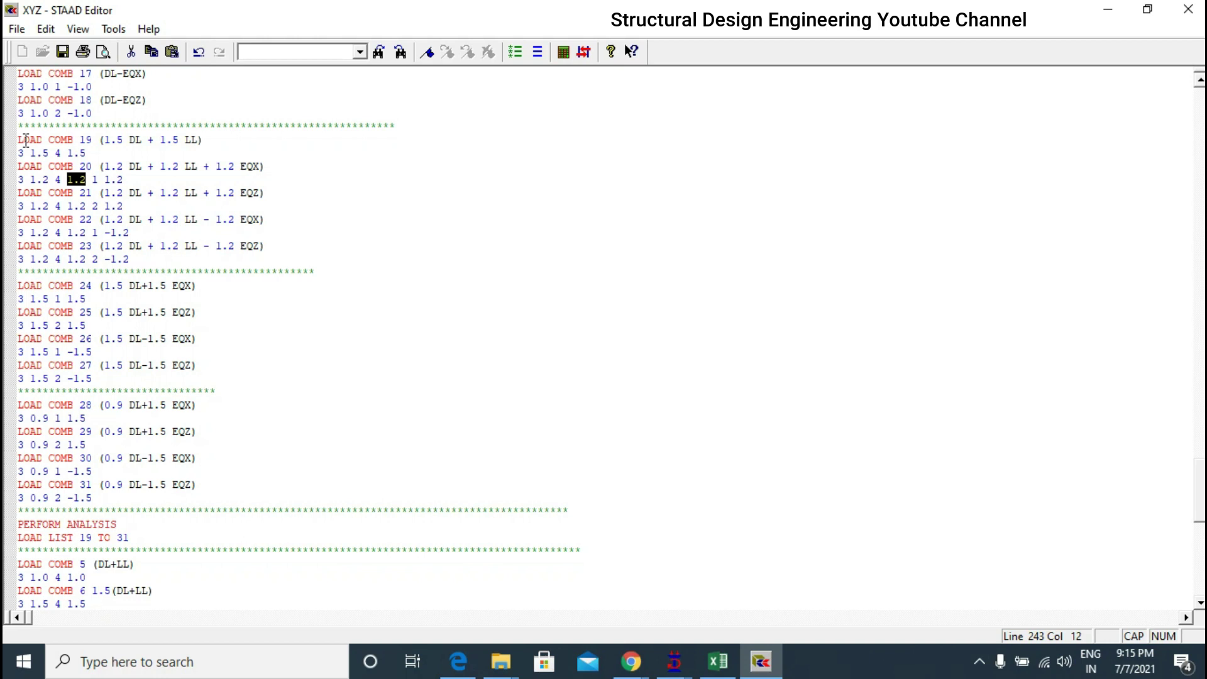
drag(19, 139, 237, 490)
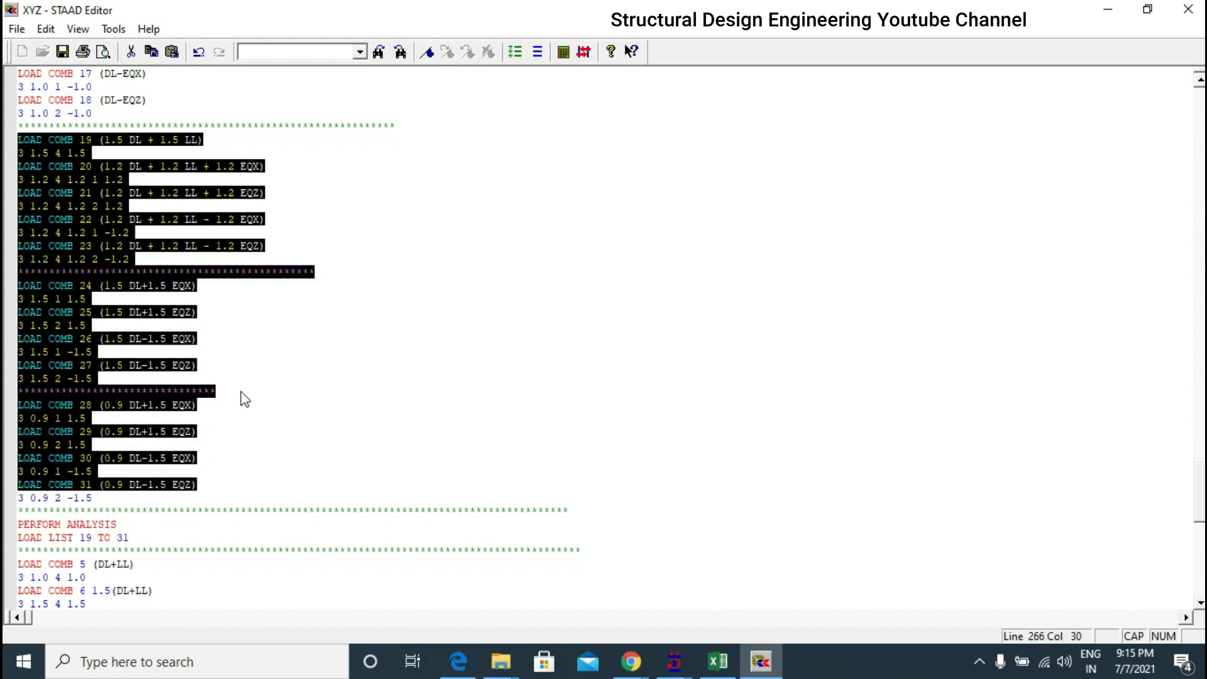
- Compare the unit-factor combination block with the factored block, reading through to the first active PERFORM ANALYSIS line
scroll(240, 399, down, 4)
click(167, 326)
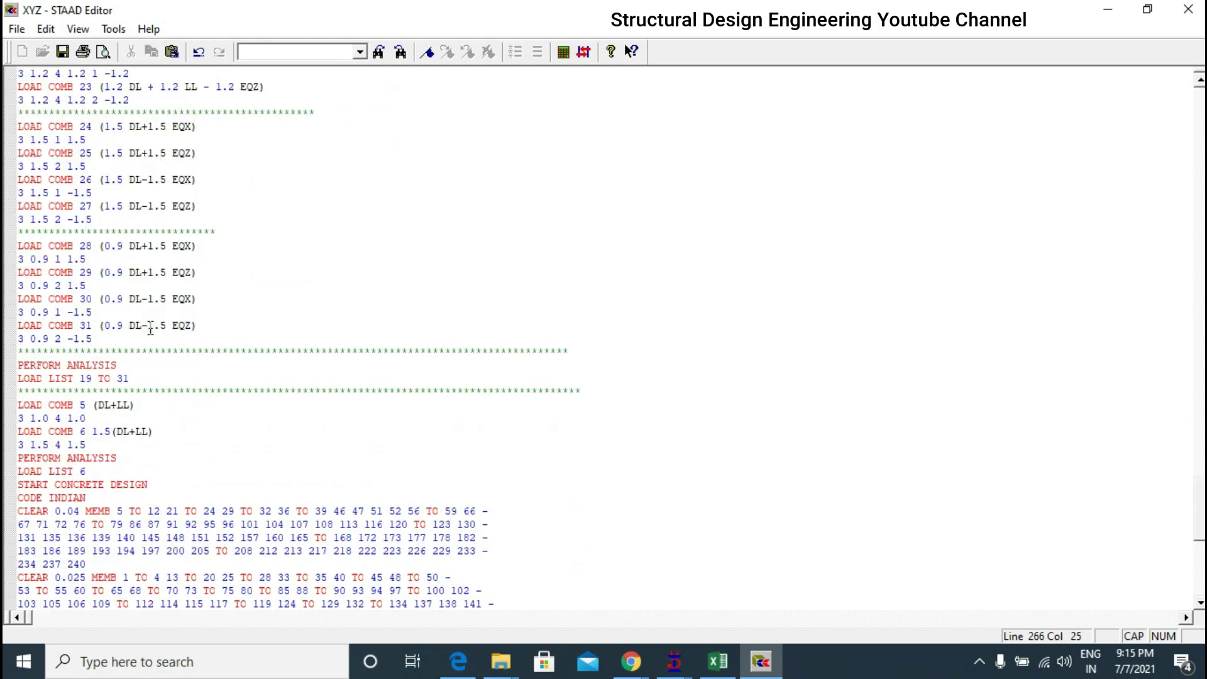
scroll(151, 326, up, 9)
drag(162, 284, 49, 100)
scroll(63, 188, down, 3)
drag(19, 230, 166, 416)
scroll(191, 264, down, 5)
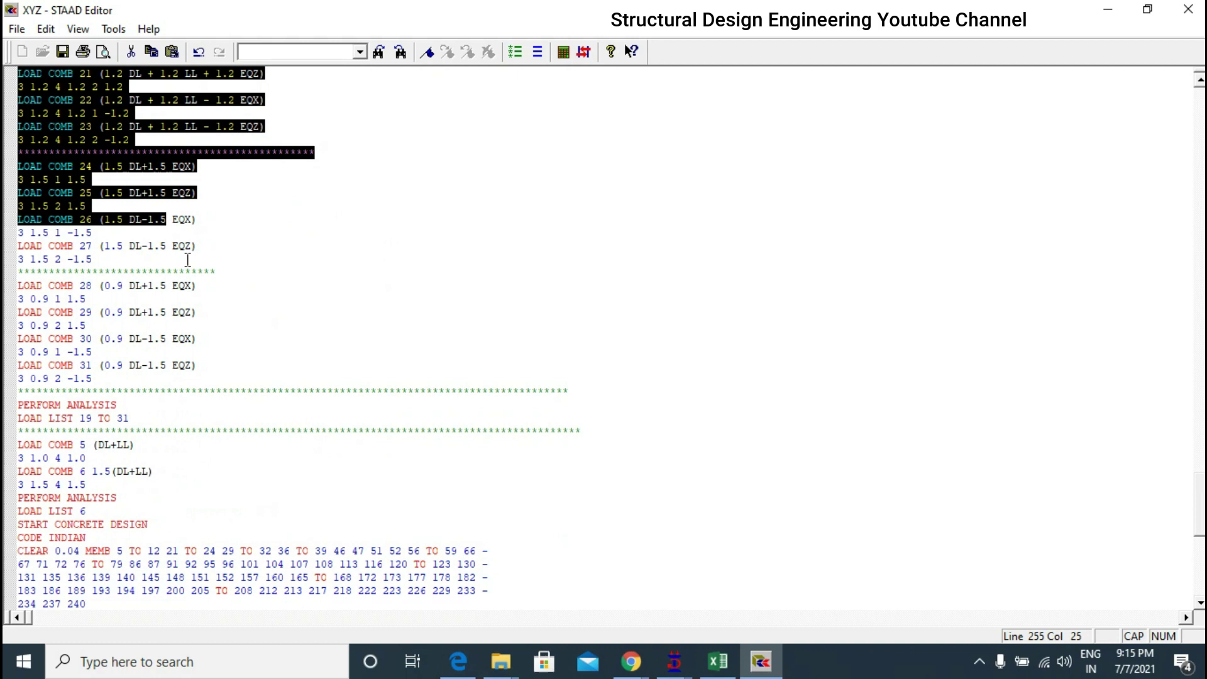
scroll(181, 280, down, 2)
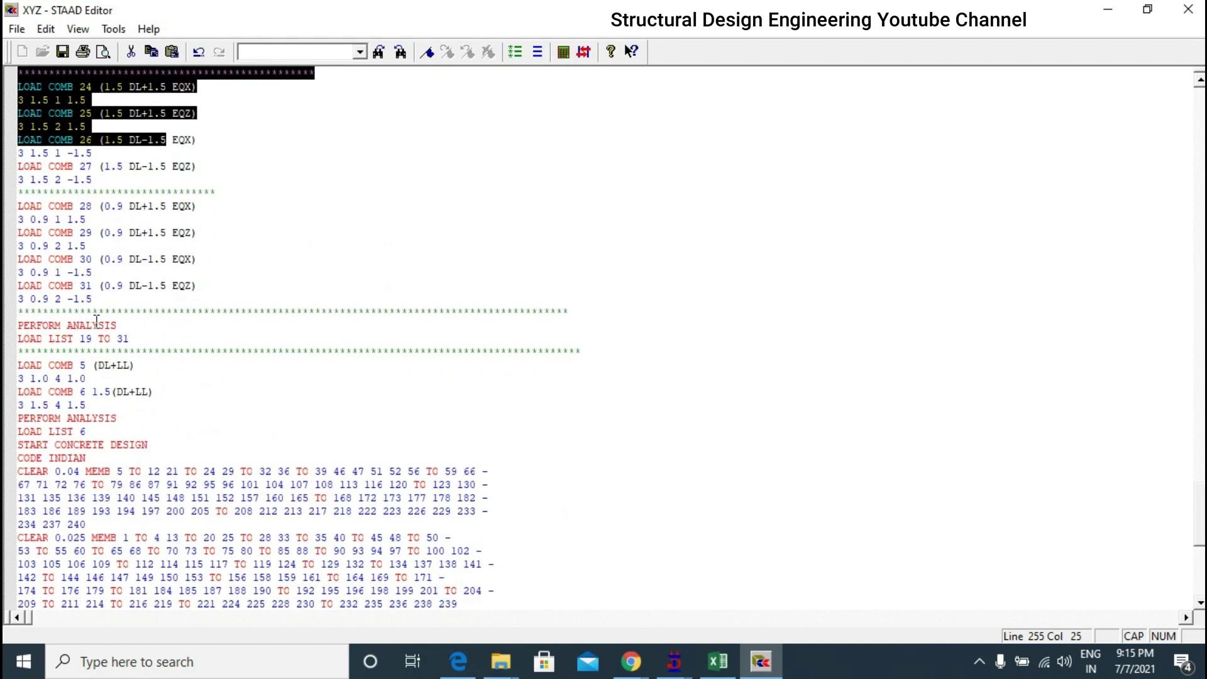
- Examine the PERFORM ANALYSIS command above LOAD LIST 19 TO 31 and the load combinations preceding it
click(9, 326)
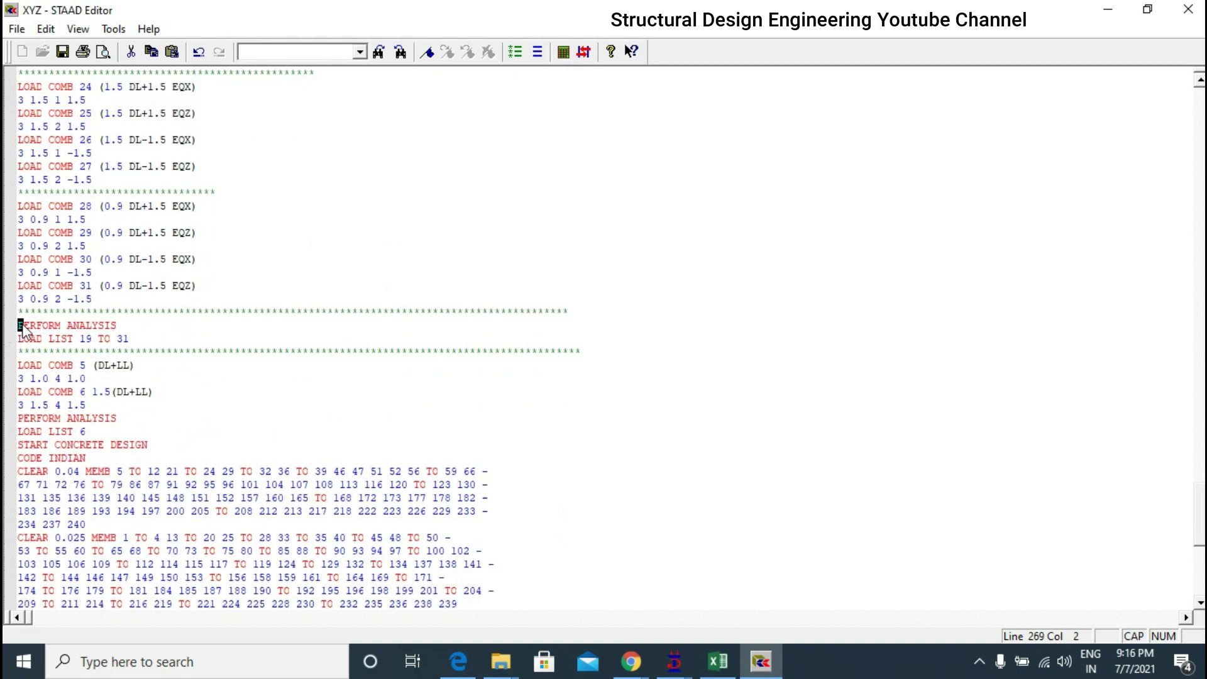
drag(18, 325, 67, 324)
click(143, 326)
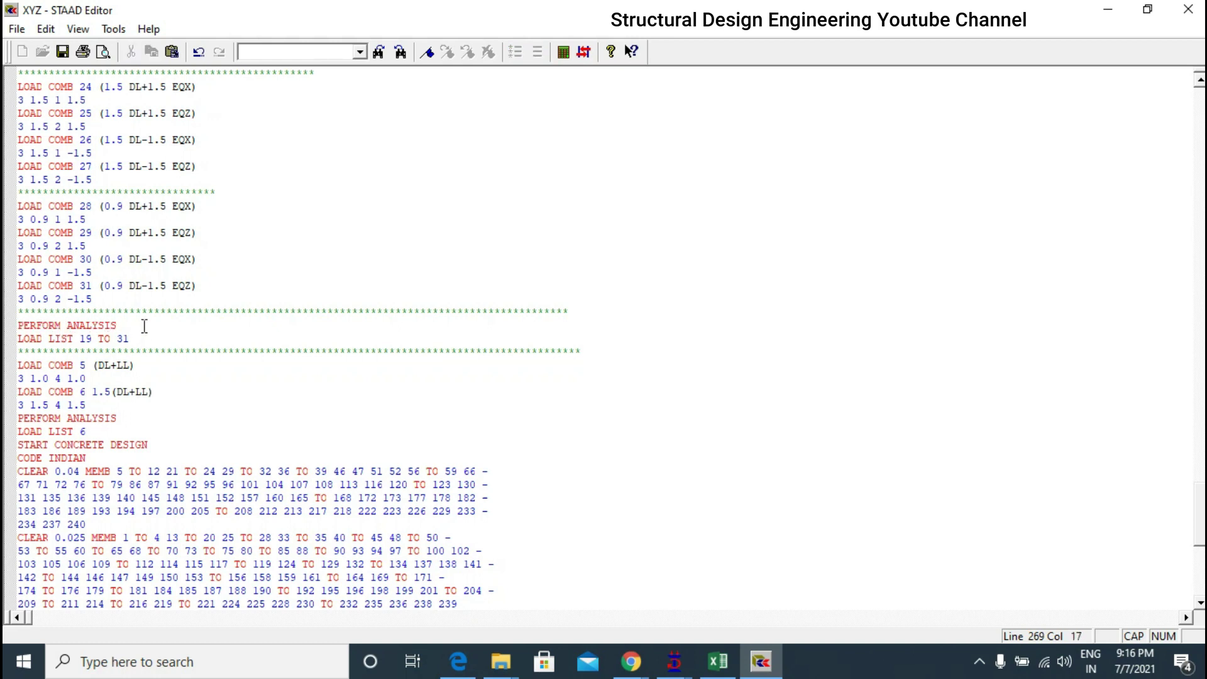
drag(116, 326, 16, 322)
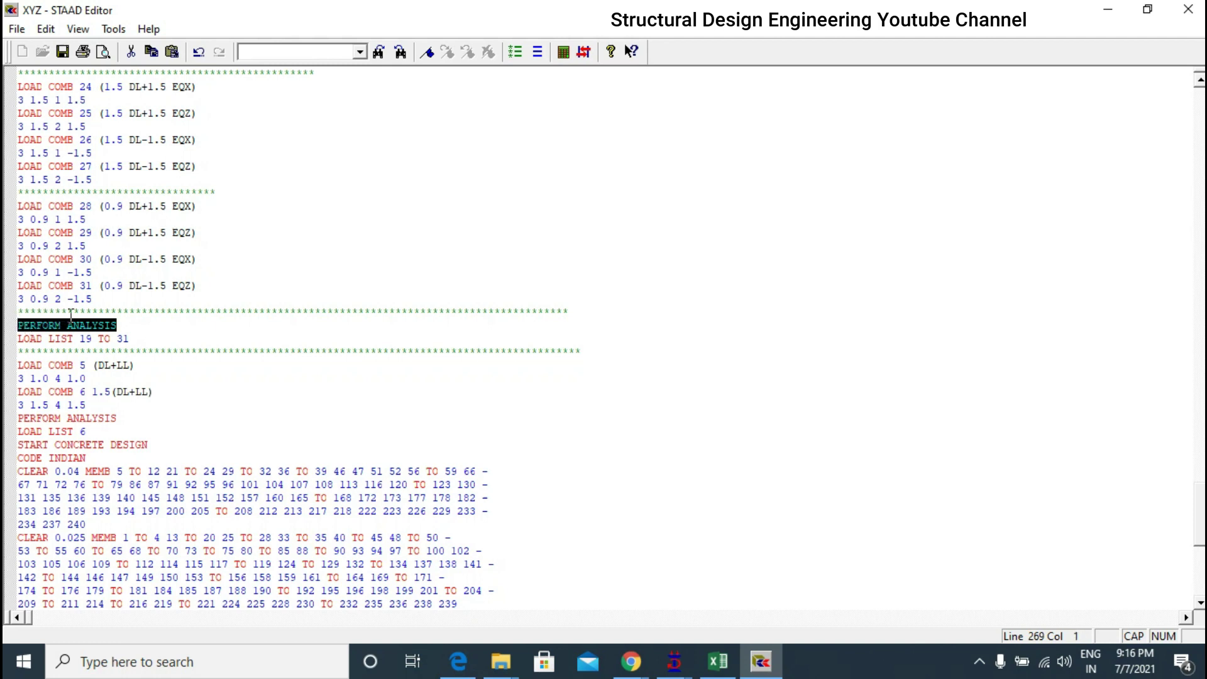
click(122, 324)
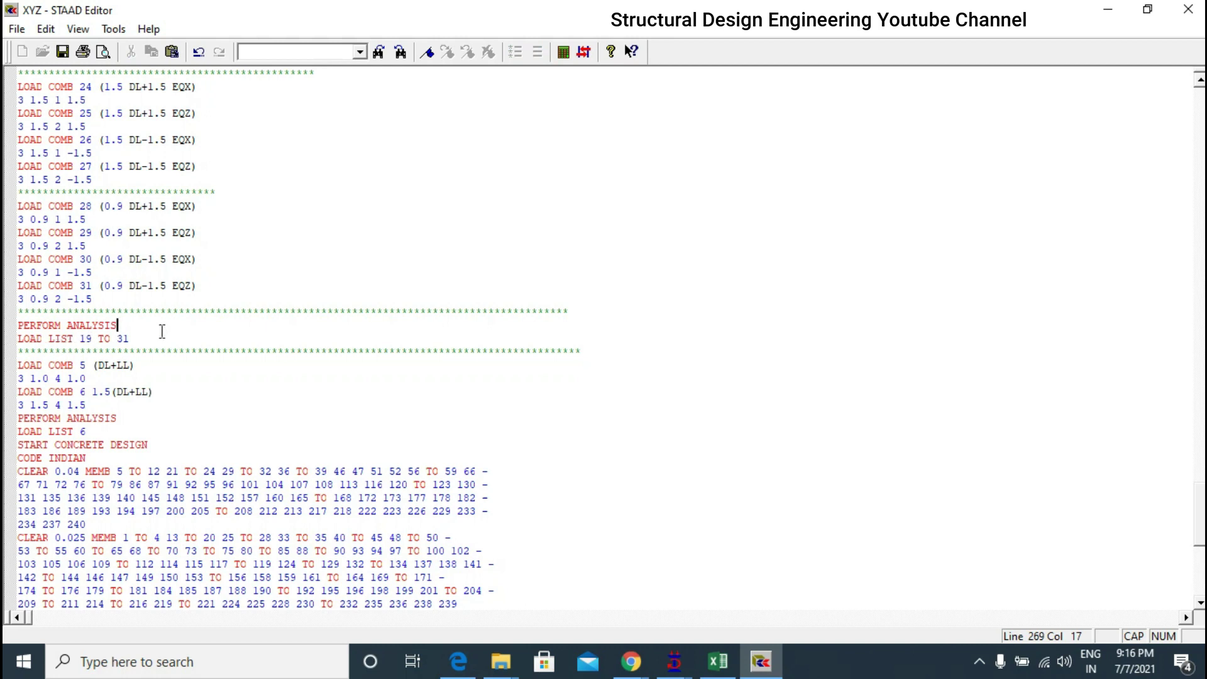
scroll(162, 333, up, 6)
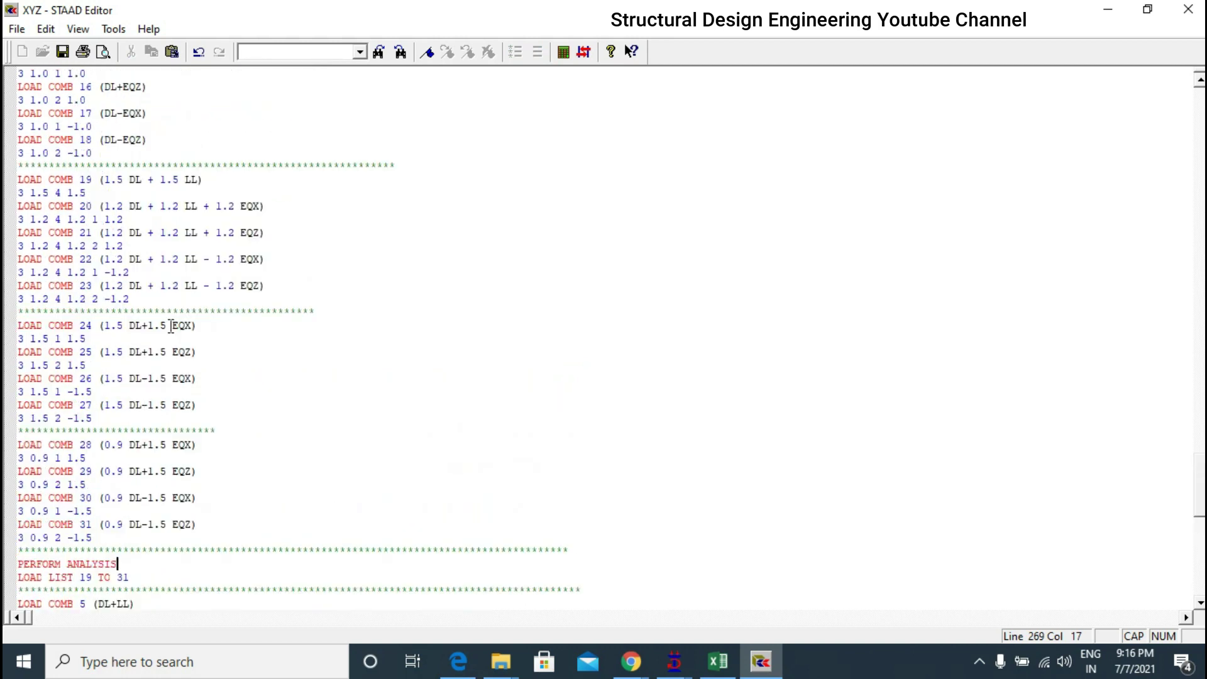
- Check the LOAD LIST 19 TO 31 range against the first and last factored load combinations, 19 and 31
double_click(86, 180)
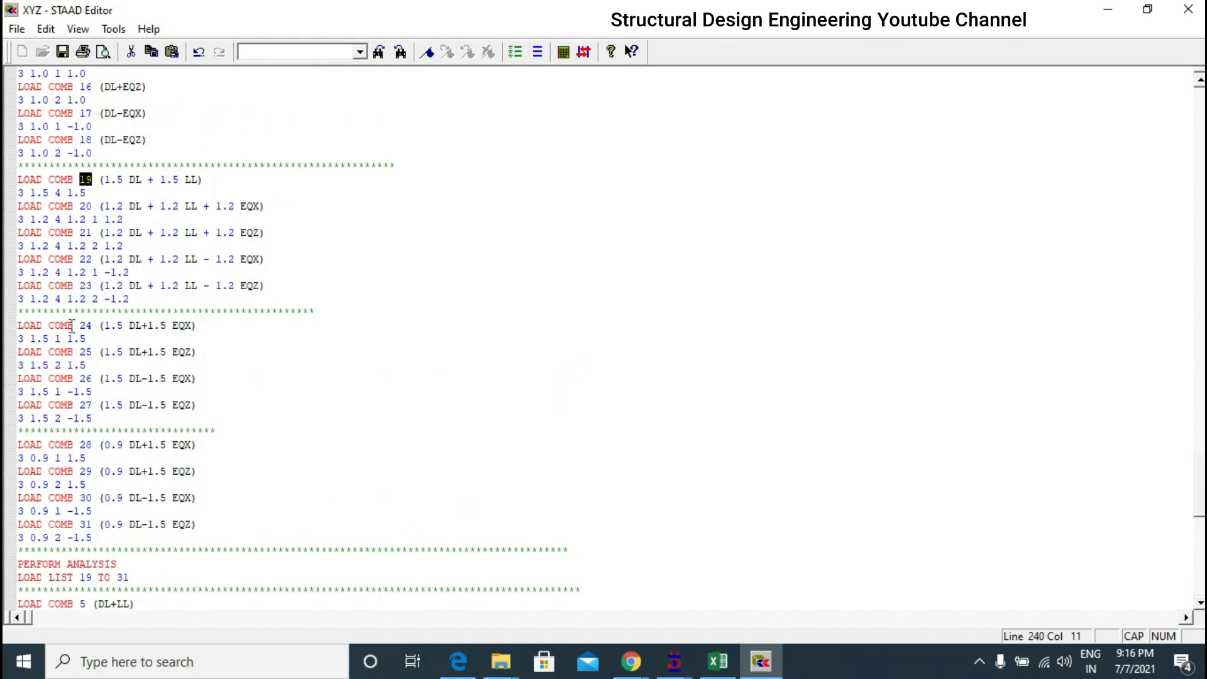
double_click(85, 524)
scroll(95, 445, down, 6)
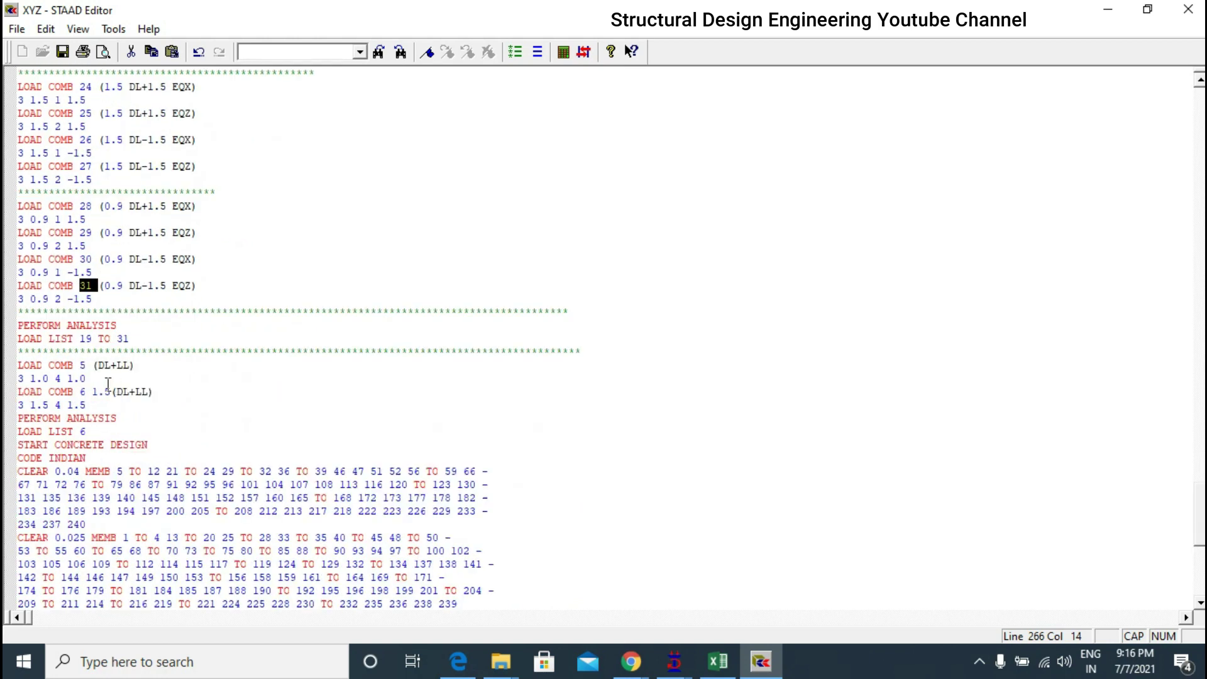
drag(81, 339, 132, 345)
scroll(132, 344, up, 4)
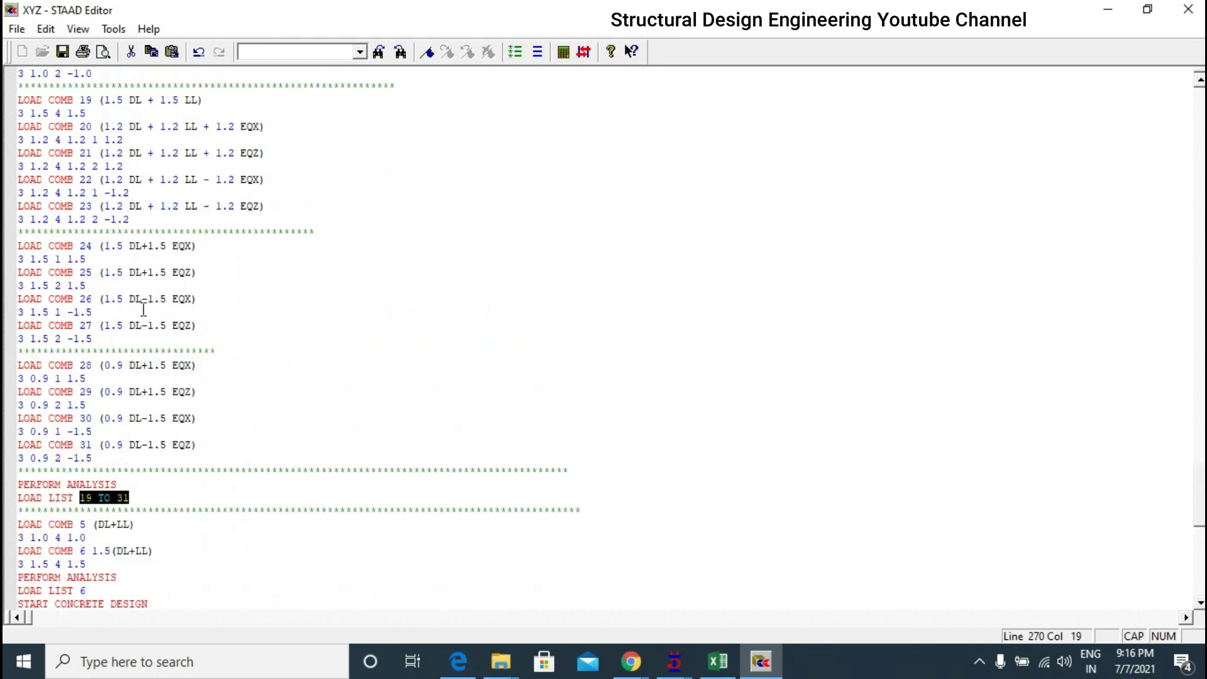
scroll(162, 383, down, 3)
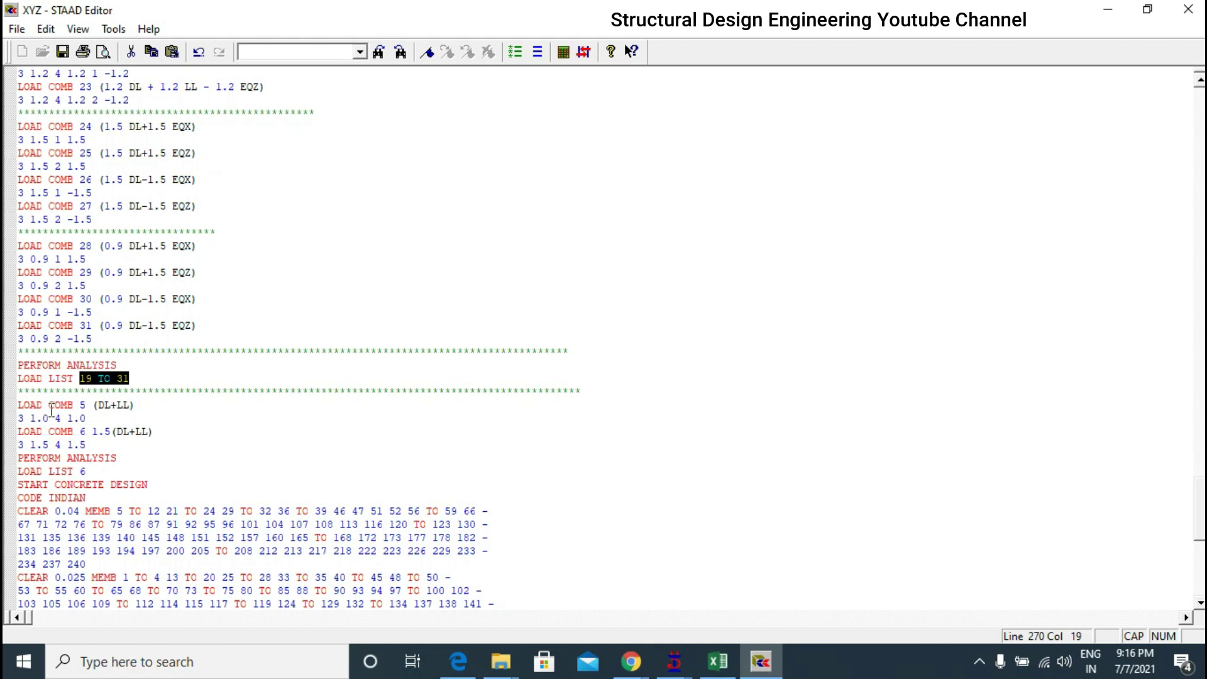
- Comment out load combinations 5 (DL+LL) and 6 1.5(DL+LL), including their factor lines, below LOAD LIST 19 TO 31
double_click(82, 406)
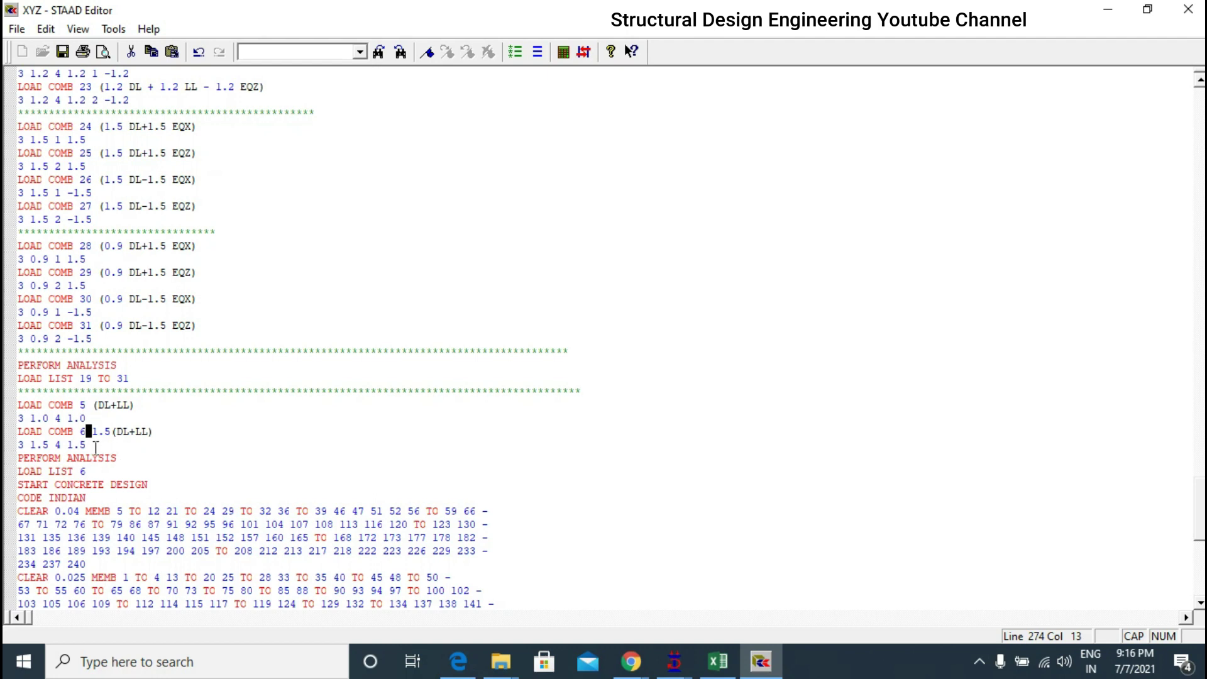
drag(92, 444, 10, 404)
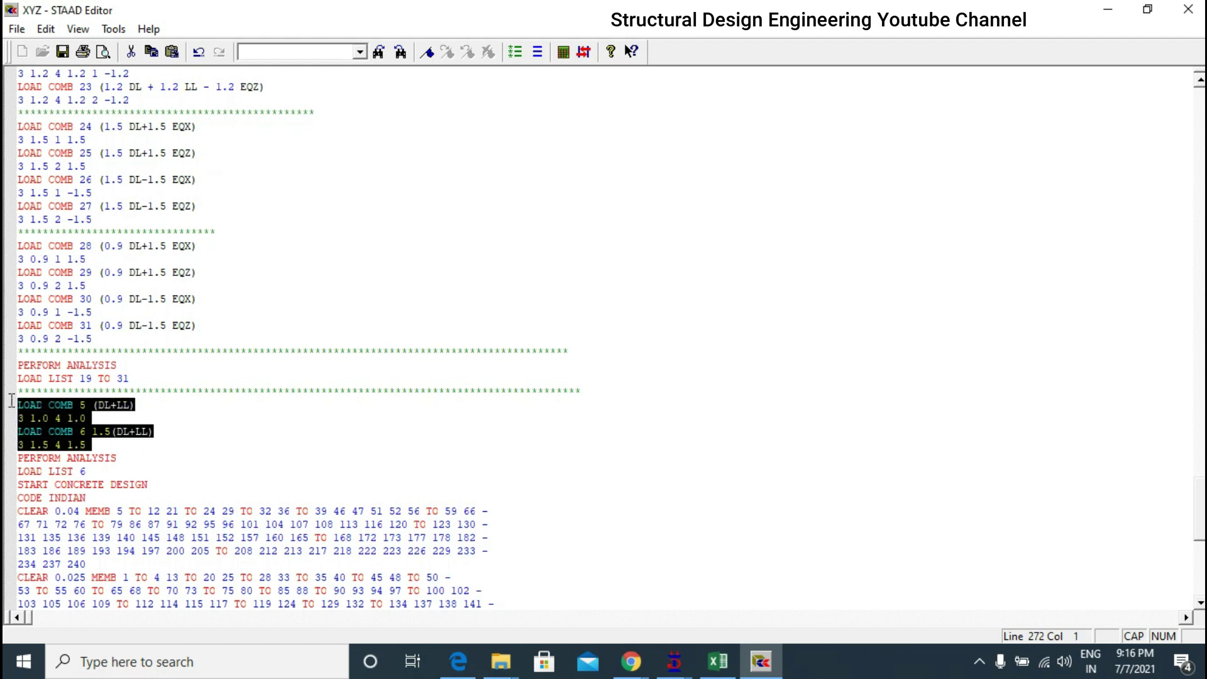
click(516, 53)
click(298, 207)
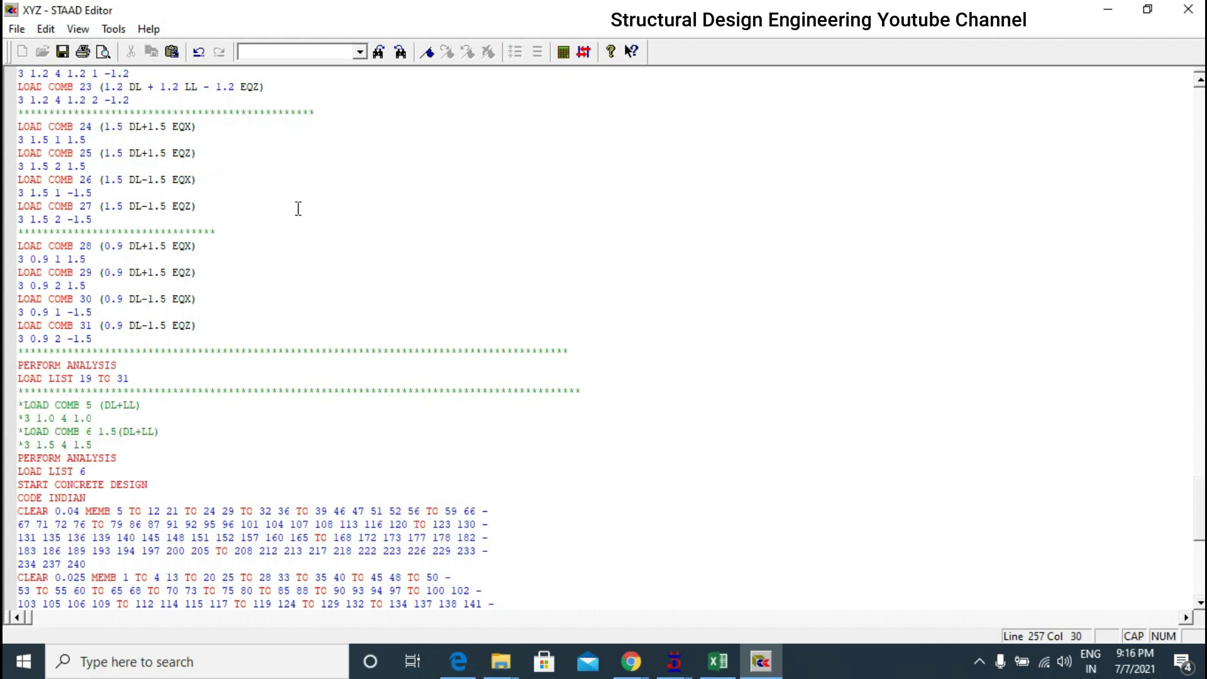
drag(116, 431, 61, 391)
scroll(185, 308, up, 3)
drag(184, 308, 66, 100)
scroll(128, 233, down, 8)
click(124, 233)
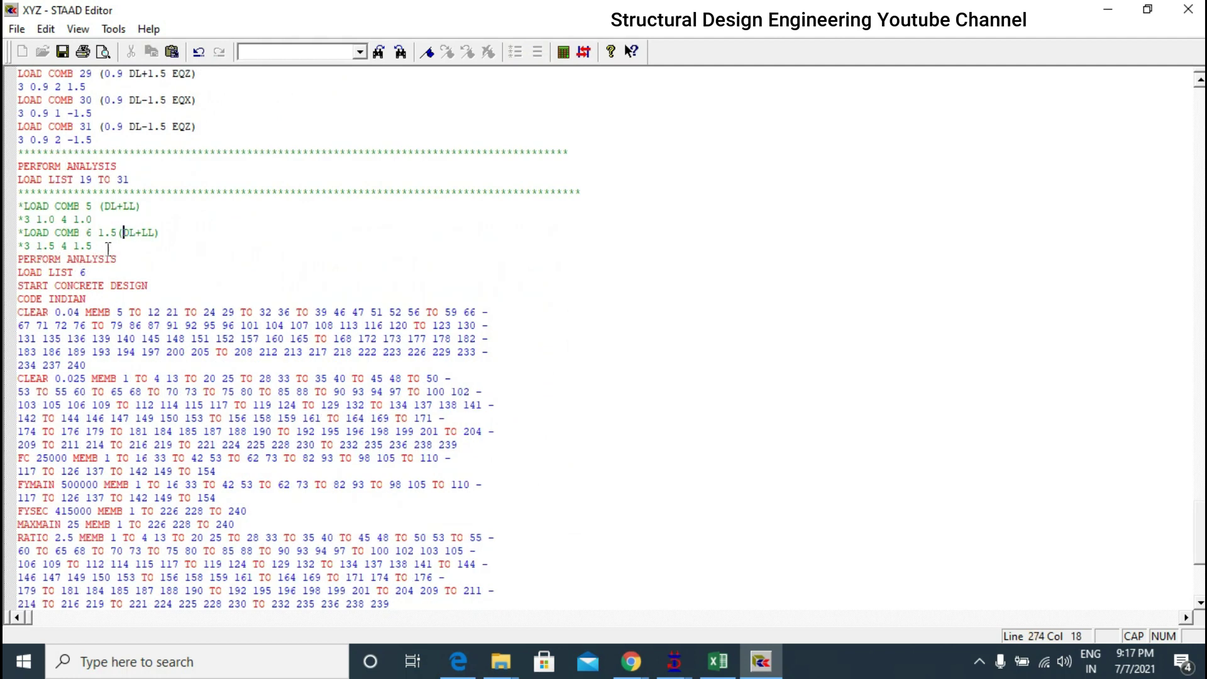
drag(35, 206, 101, 247)
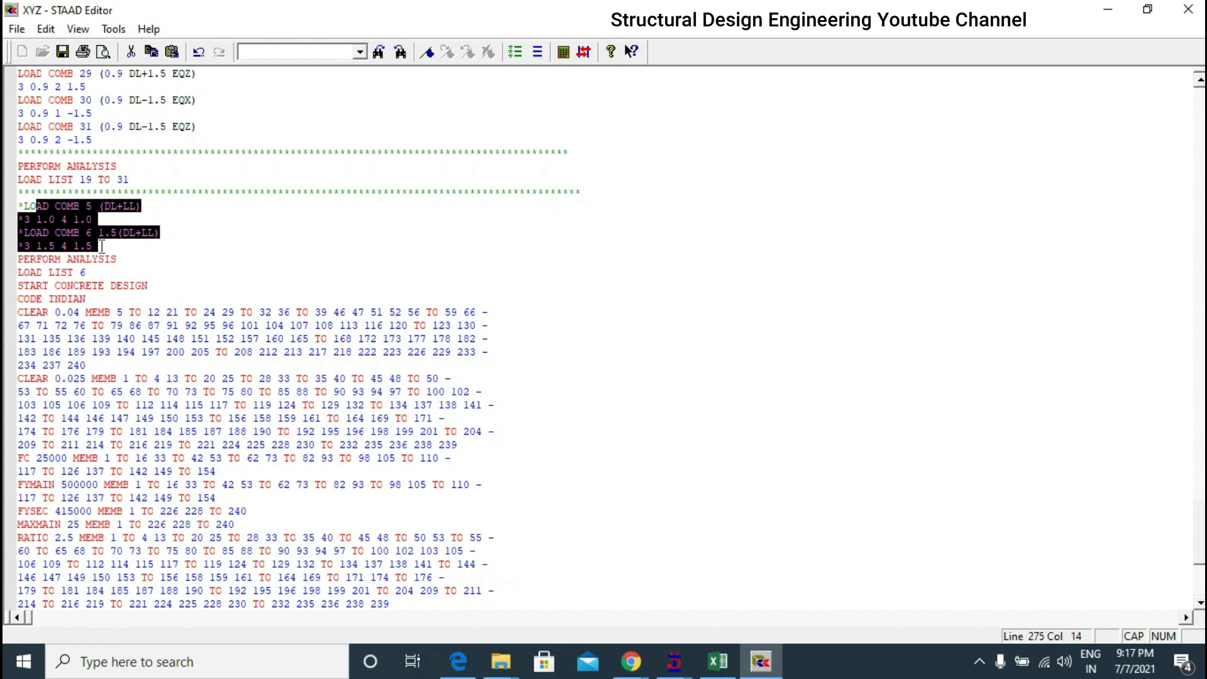
- Comment out the second PERFORM ANALYSIS command and its LOAD LIST 6 line above START CONCRETE DESIGN
drag(90, 273, 11, 260)
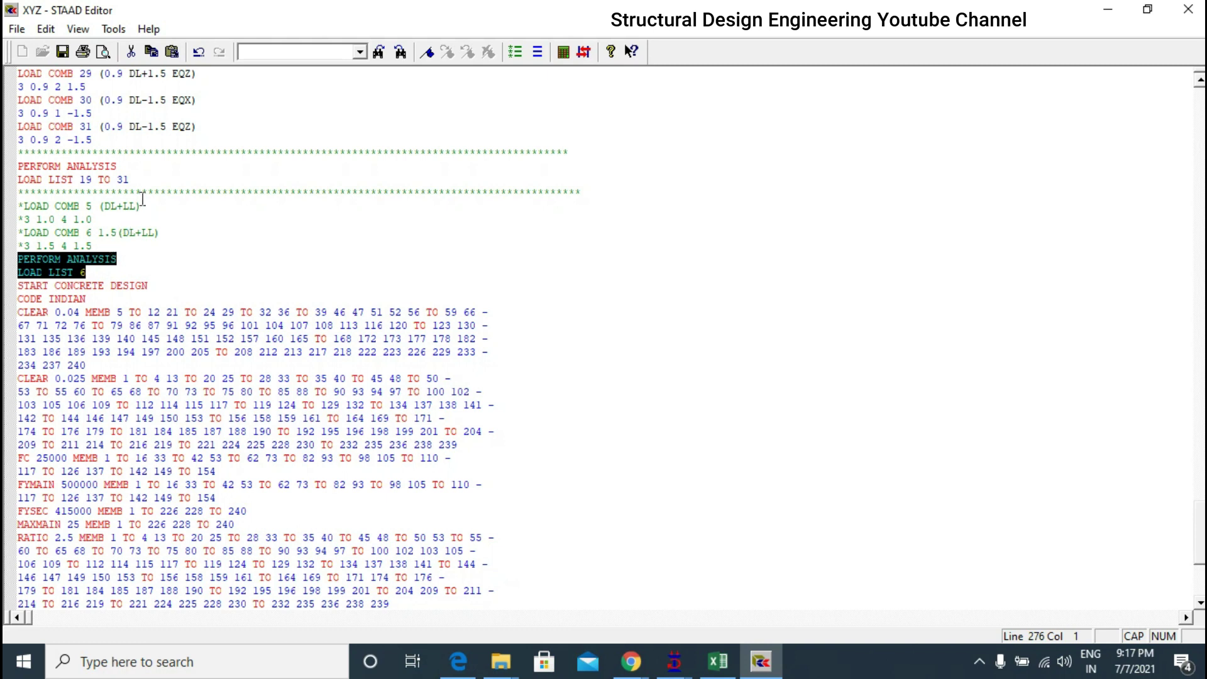
scroll(144, 217, up, 6)
scroll(168, 213, up, 10)
scroll(167, 213, down, 17)
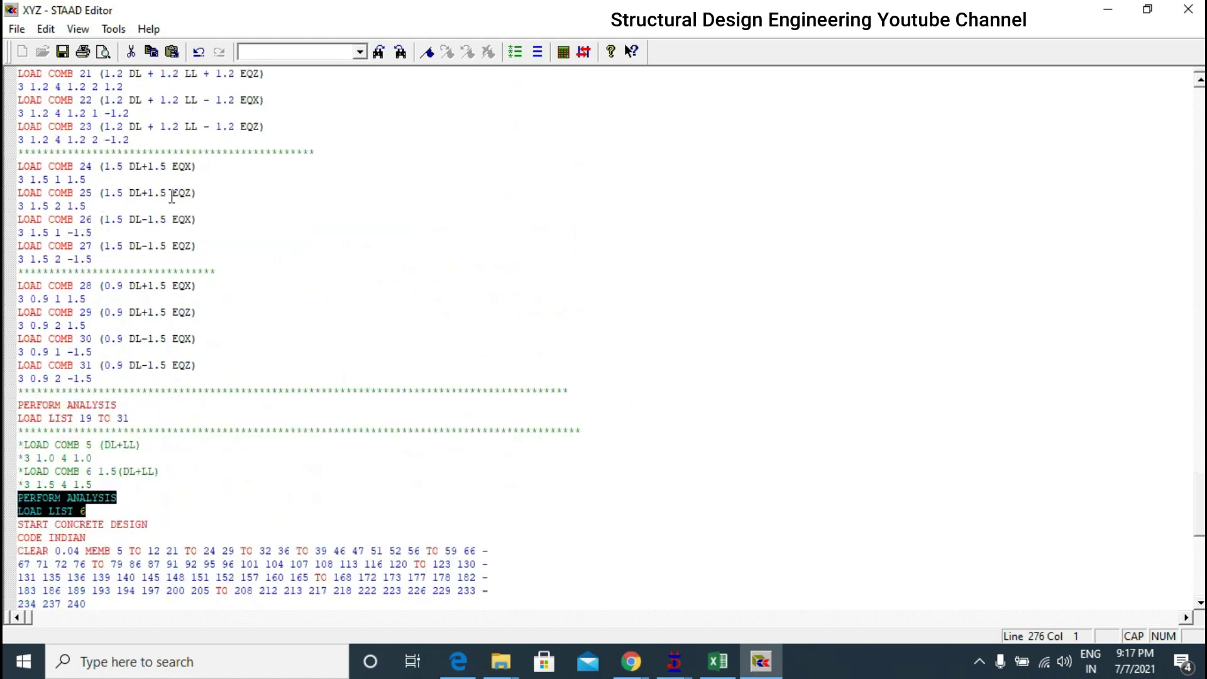
click(515, 52)
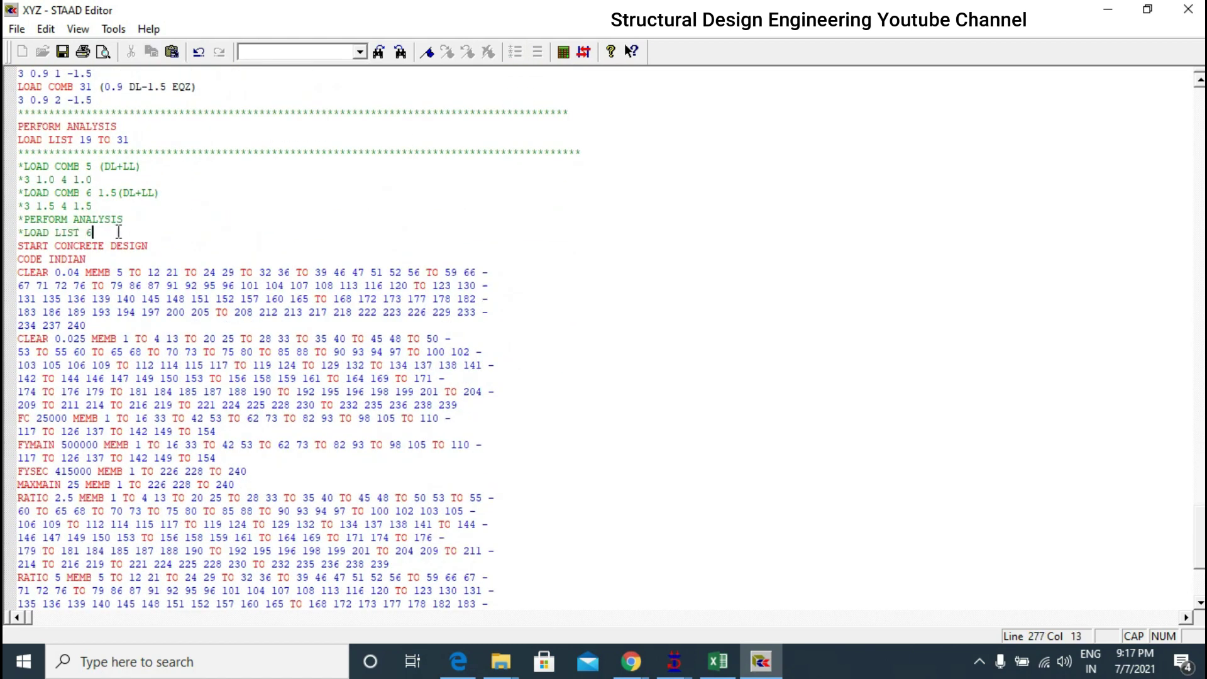
- Review the active analysis command and the concrete design block from START CONCRETE DESIGN through the beam and column design commands to FINISH
drag(19, 126, 134, 139)
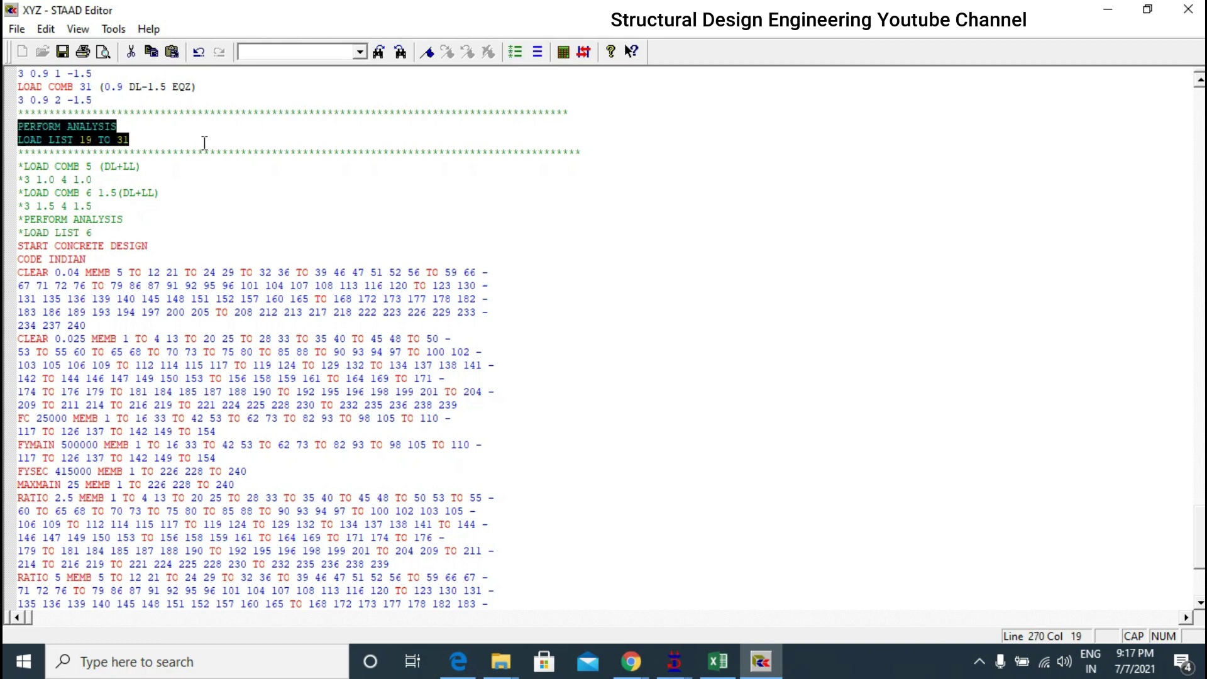
scroll(202, 140, down, 2)
click(196, 163)
drag(21, 166, 542, 647)
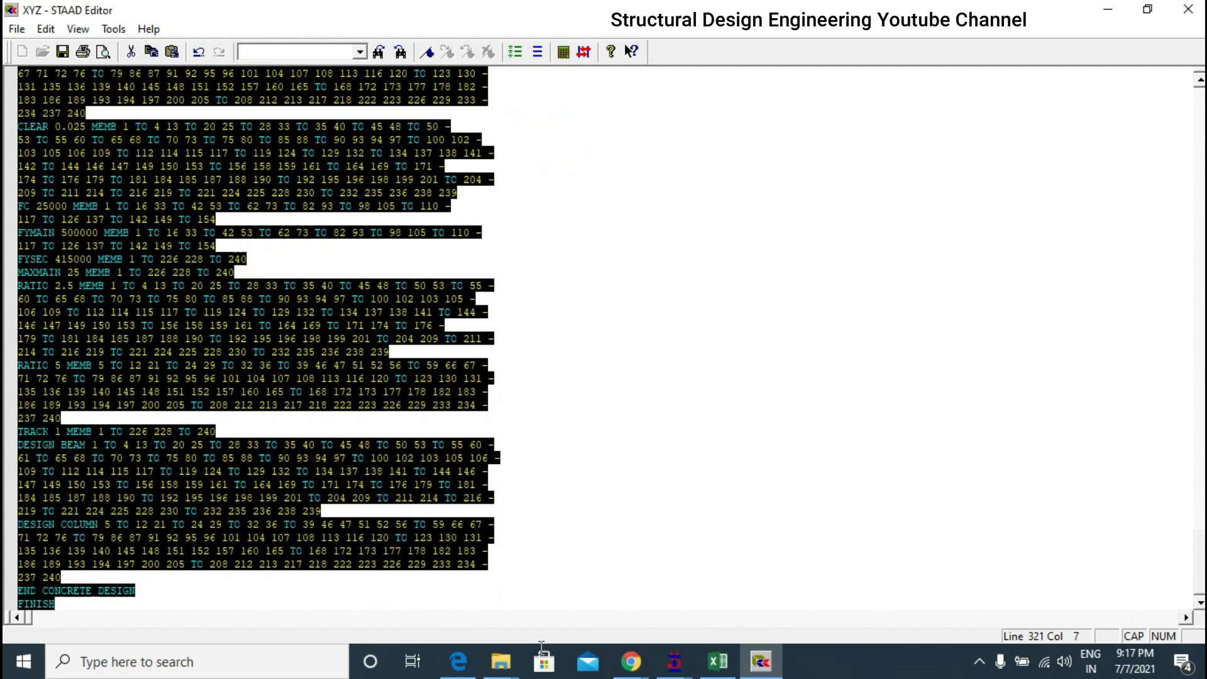
click(544, 553)
scroll(151, 584, down, 1)
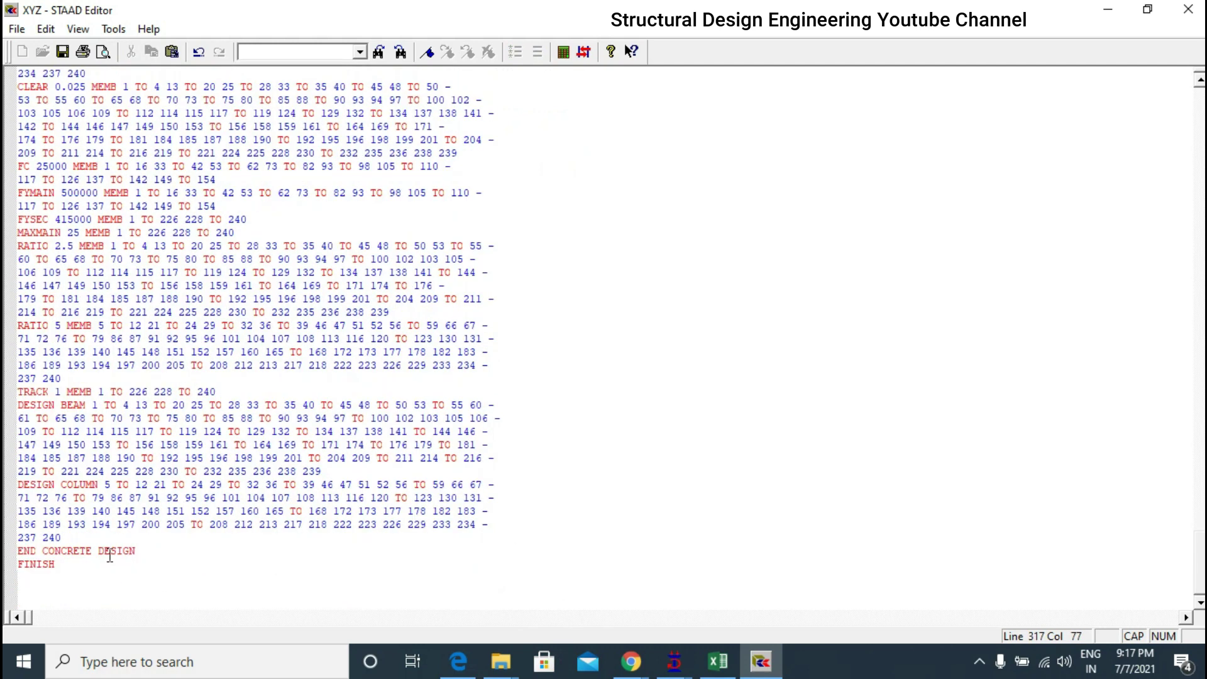
drag(167, 549, 129, 510)
drag(60, 410, 59, 71)
click(216, 338)
scroll(363, 256, down, 7)
- Recheck the supports, the DEFINE 1893 LOAD parameters and the joint weight list earlier in the input file
scroll(363, 256, up, 20)
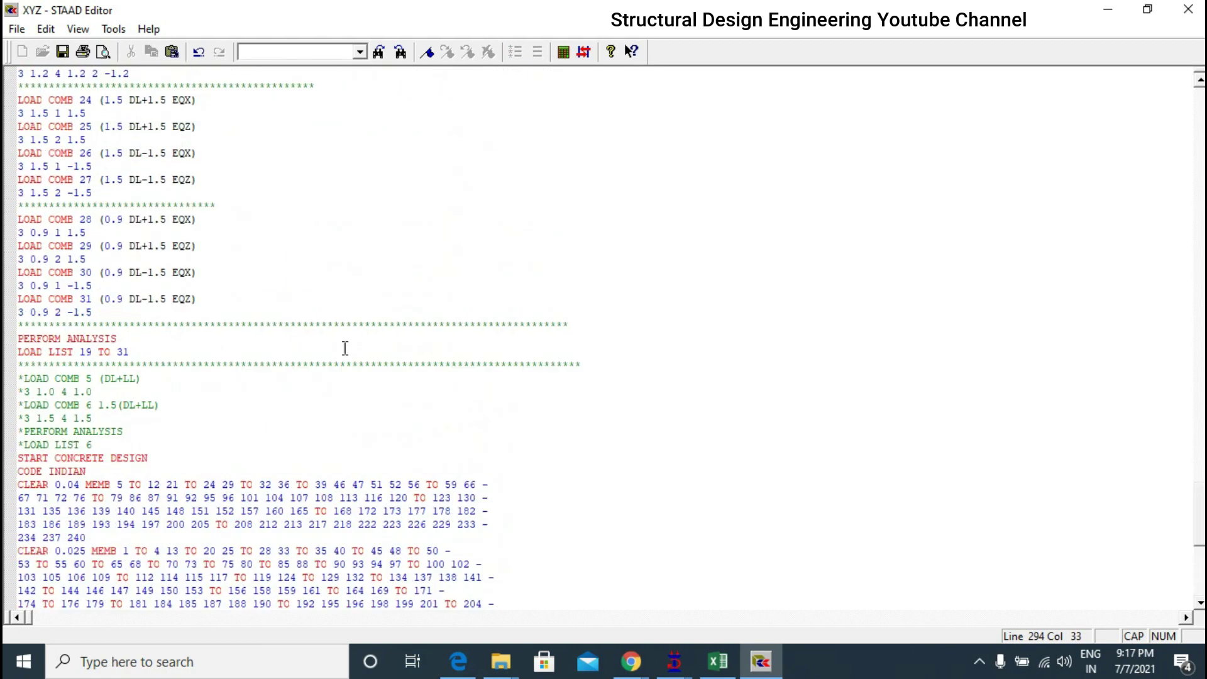
scroll(327, 330, up, 20)
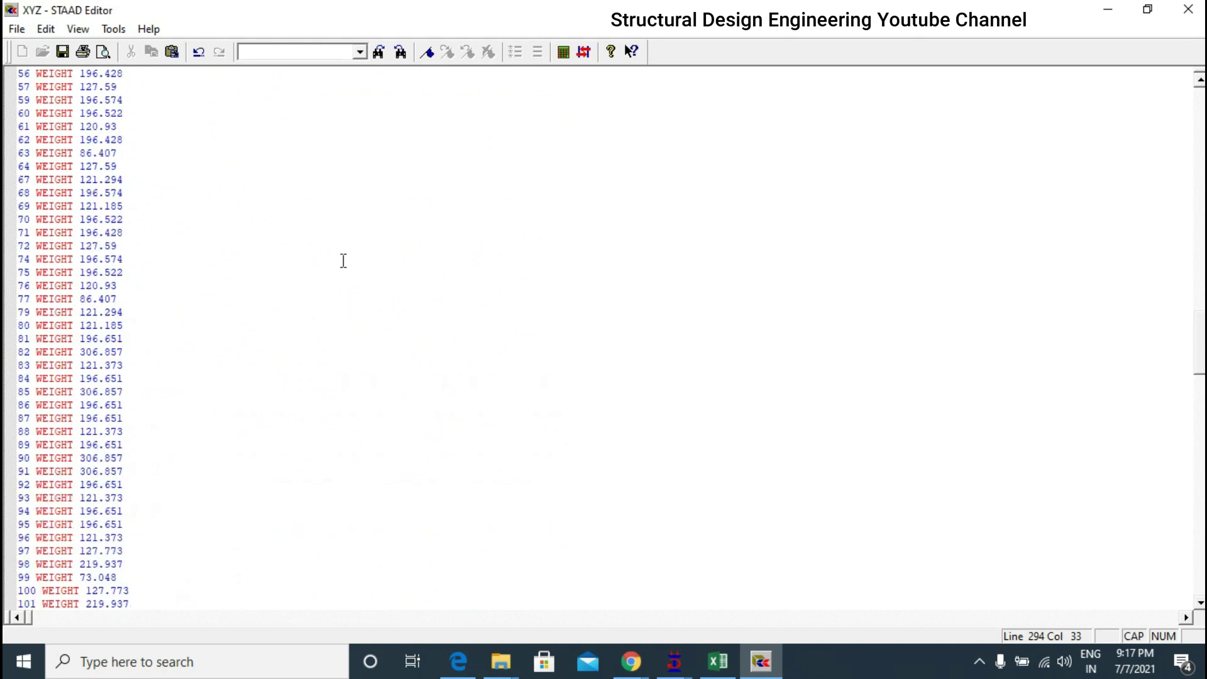
scroll(347, 269, up, 8)
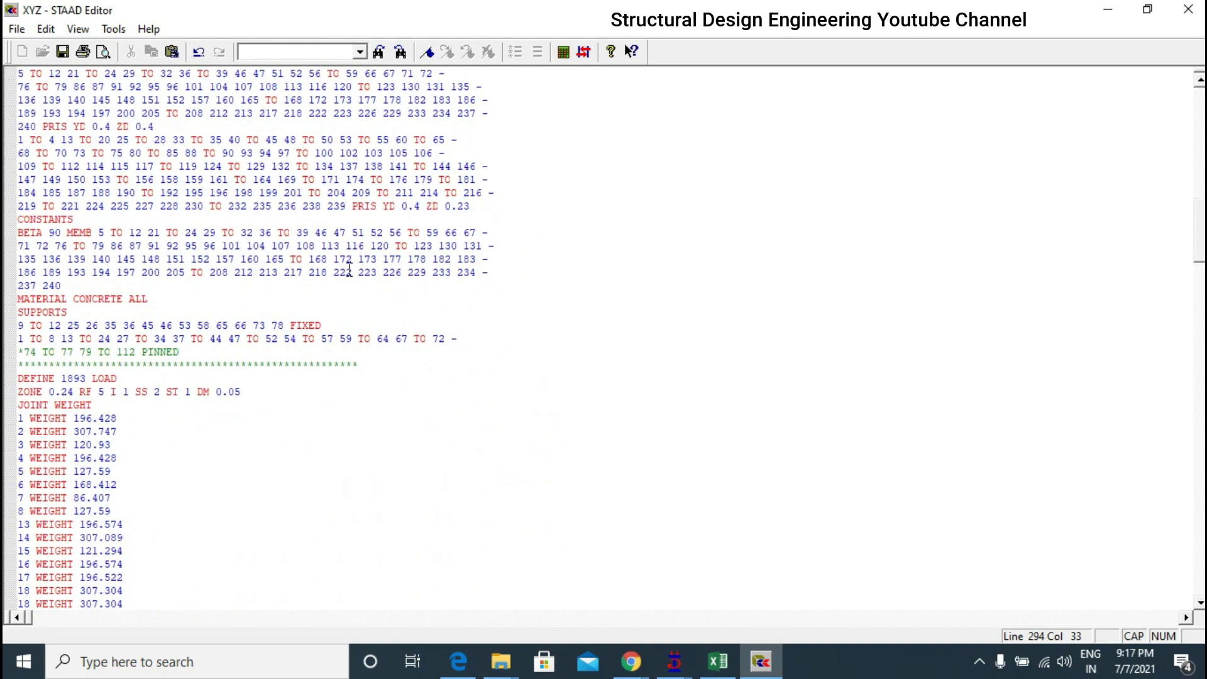
scroll(345, 262, down, 15)
scroll(339, 252, down, 6)
scroll(332, 243, up, 15)
scroll(340, 233, up, 2)
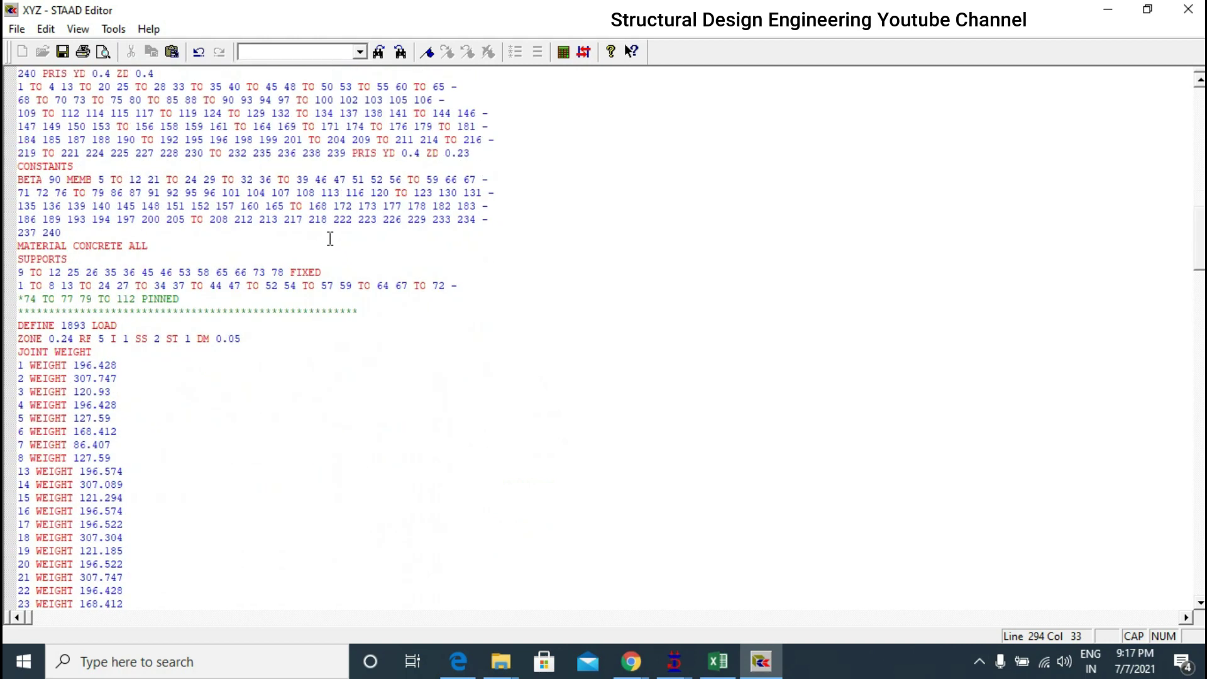
scroll(252, 214, down, 5)
scroll(194, 312, down, 20)
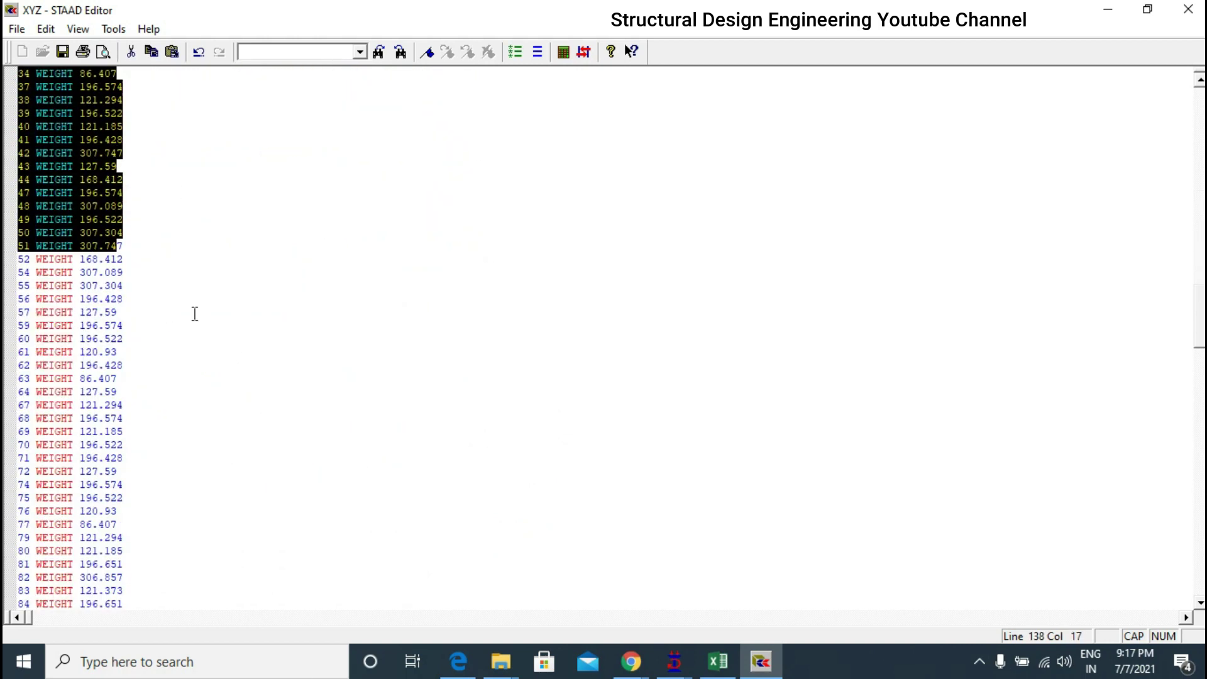
- Read through the primary load cases, load combinations, analysis command and concrete design parameters to the end of the file
click(172, 341)
scroll(158, 325, down, 5)
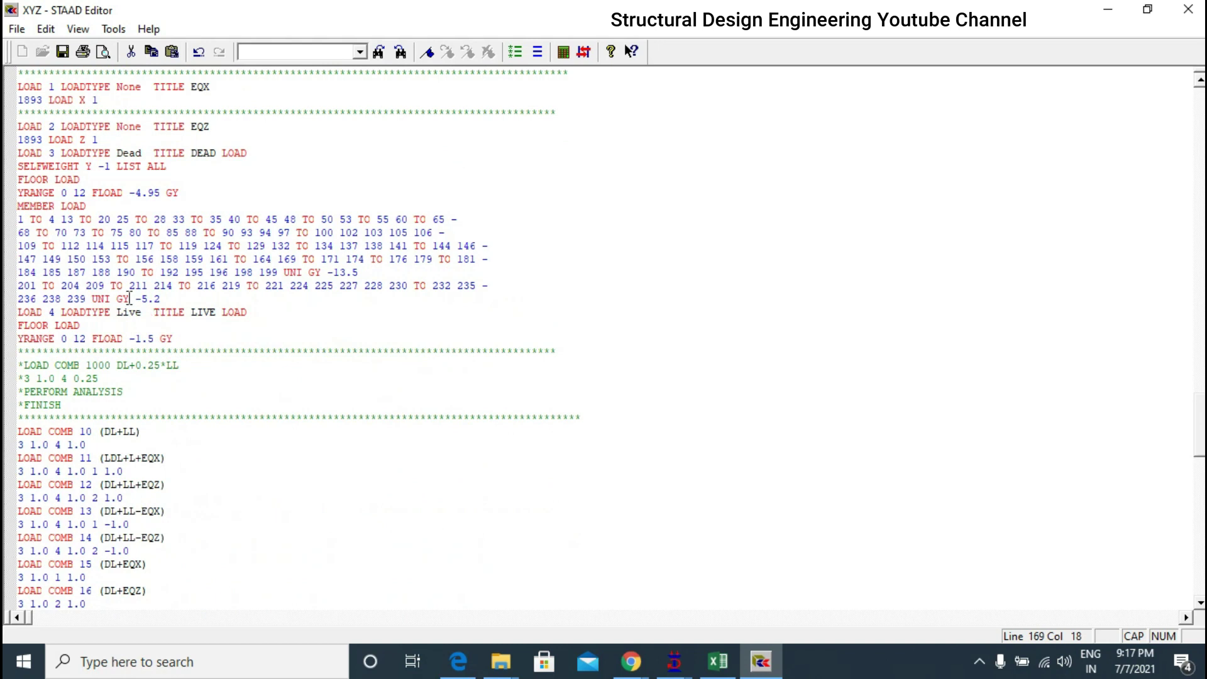
drag(71, 121, 183, 312)
scroll(80, 161, down, 6)
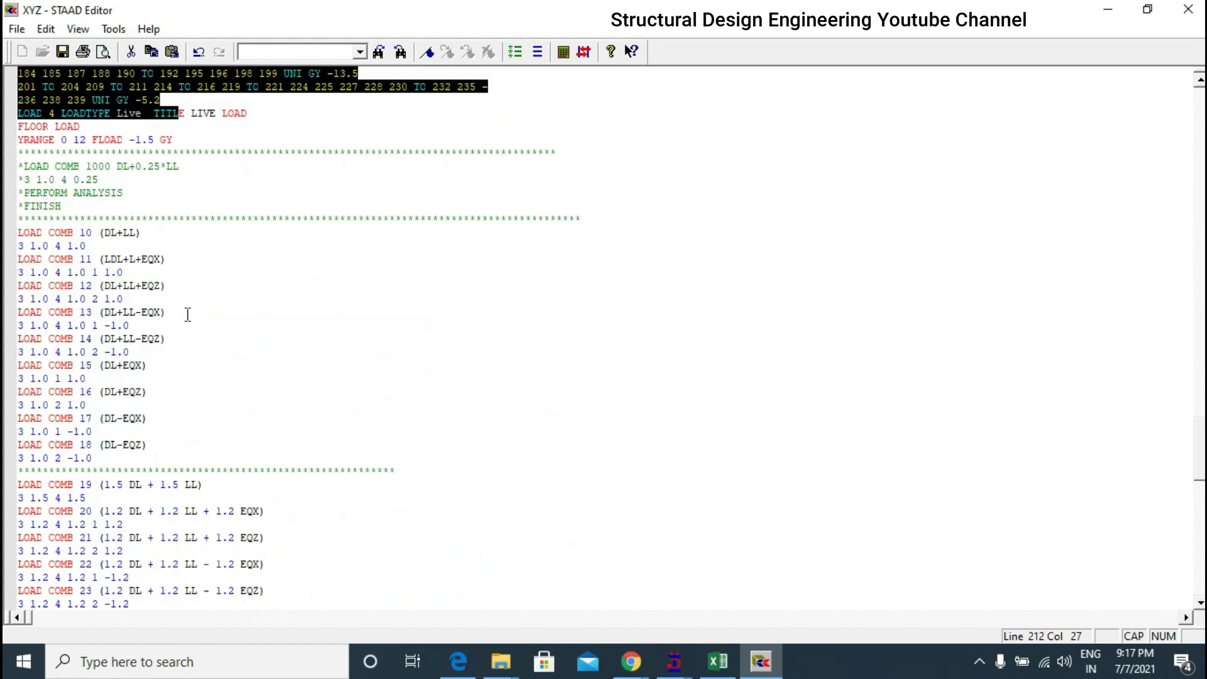
drag(80, 161, 224, 310)
scroll(224, 310, down, 7)
scroll(223, 317, down, 14)
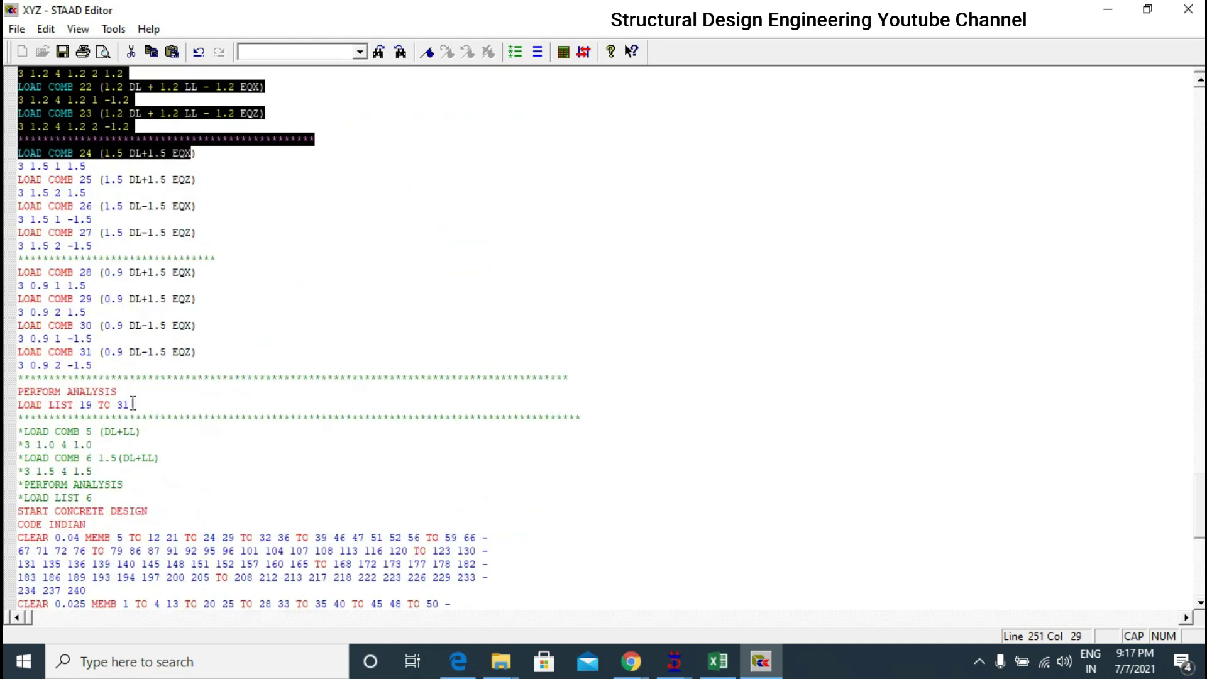
drag(96, 191, 54, 611)
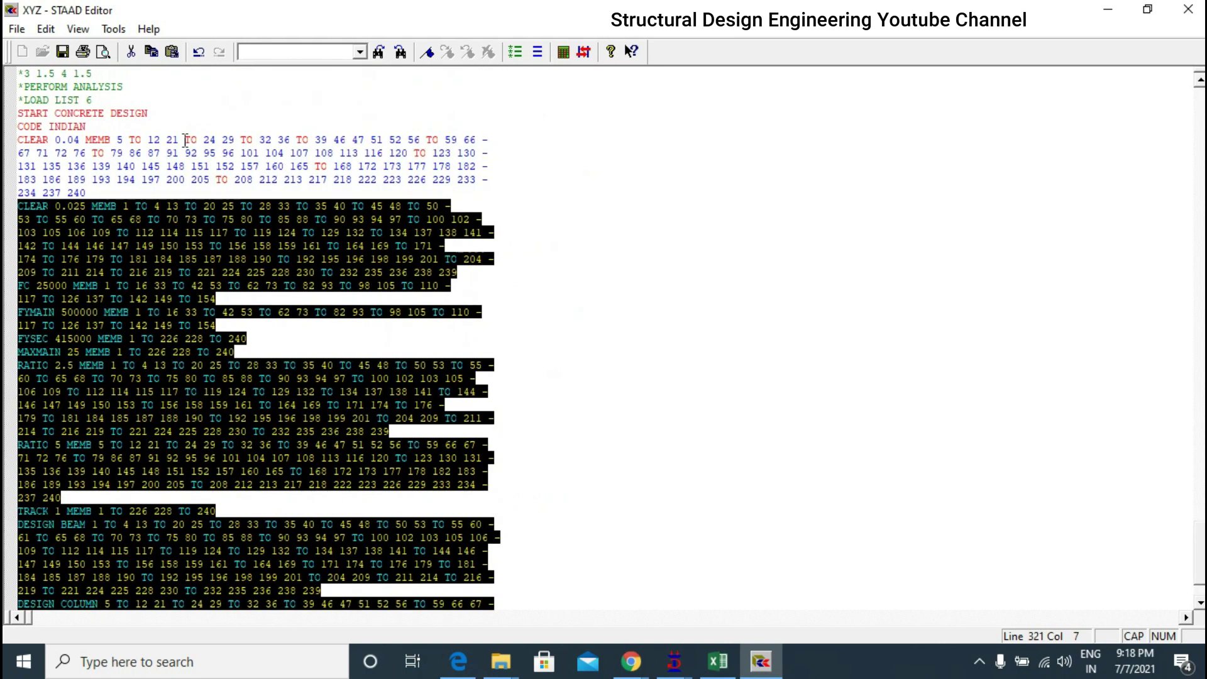
- Save the edited input file, close the editor, and agree to edit the file again to inspect its errors
click(63, 51)
click(1188, 9)
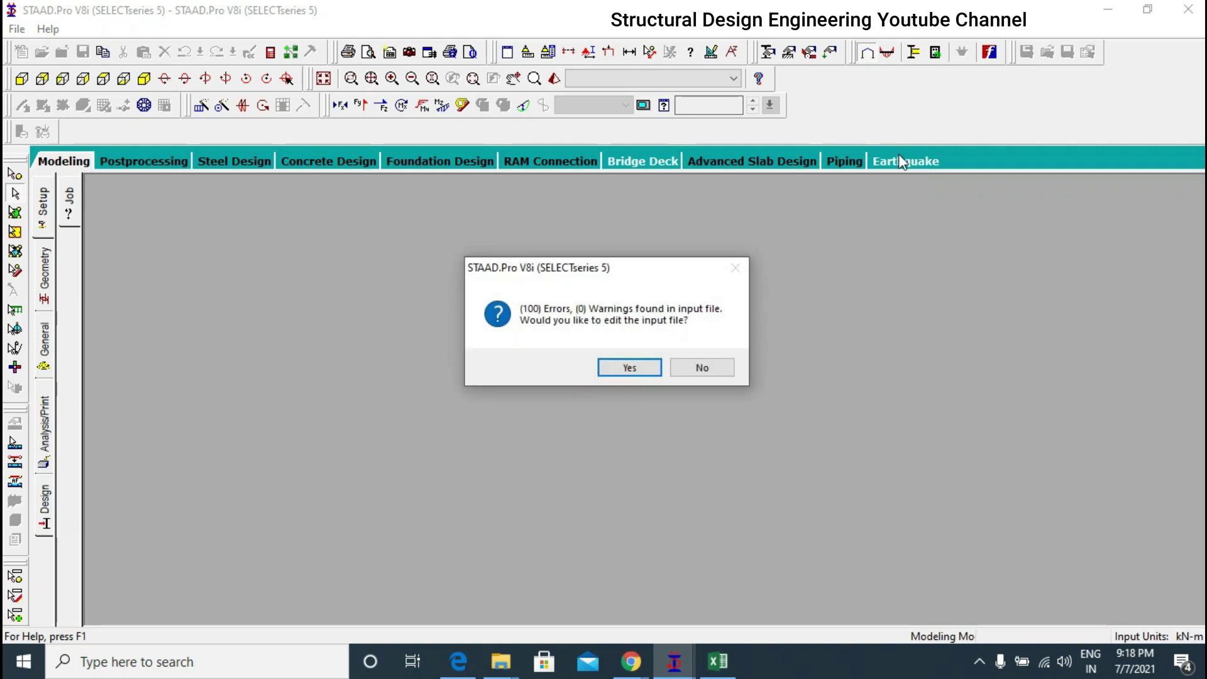
click(648, 369)
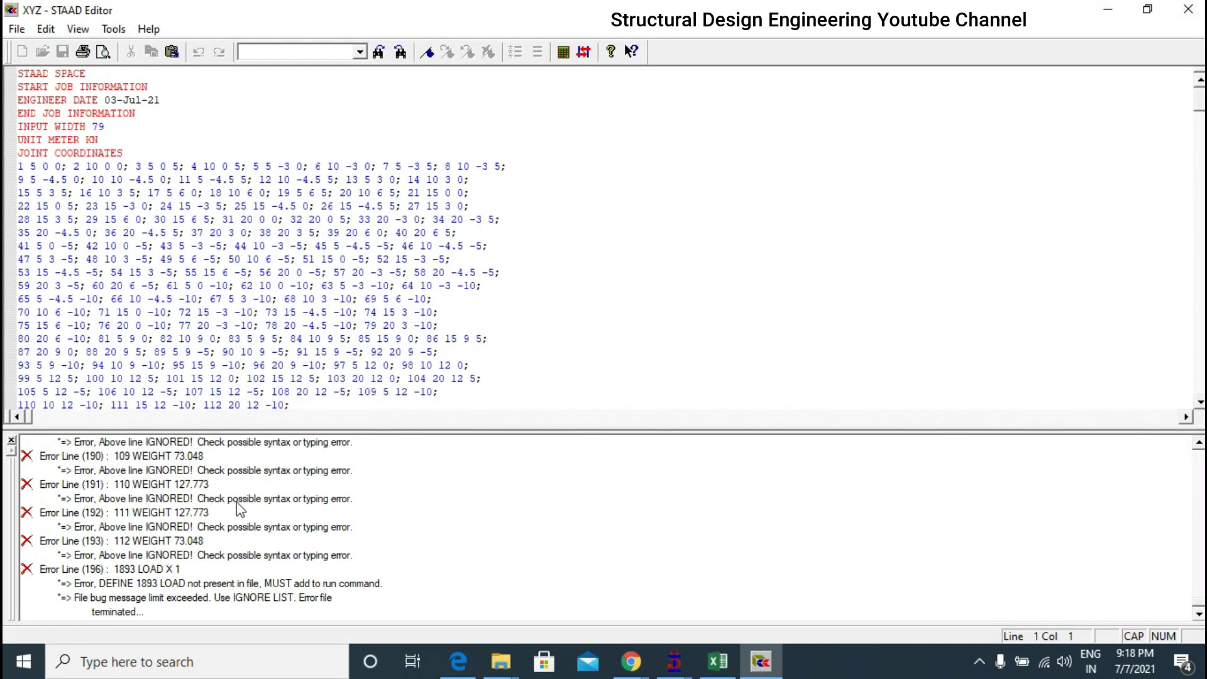
- Jump to error line 191 for joint 110's weight and trace the joint weight list back to its seismic definition
click(156, 486)
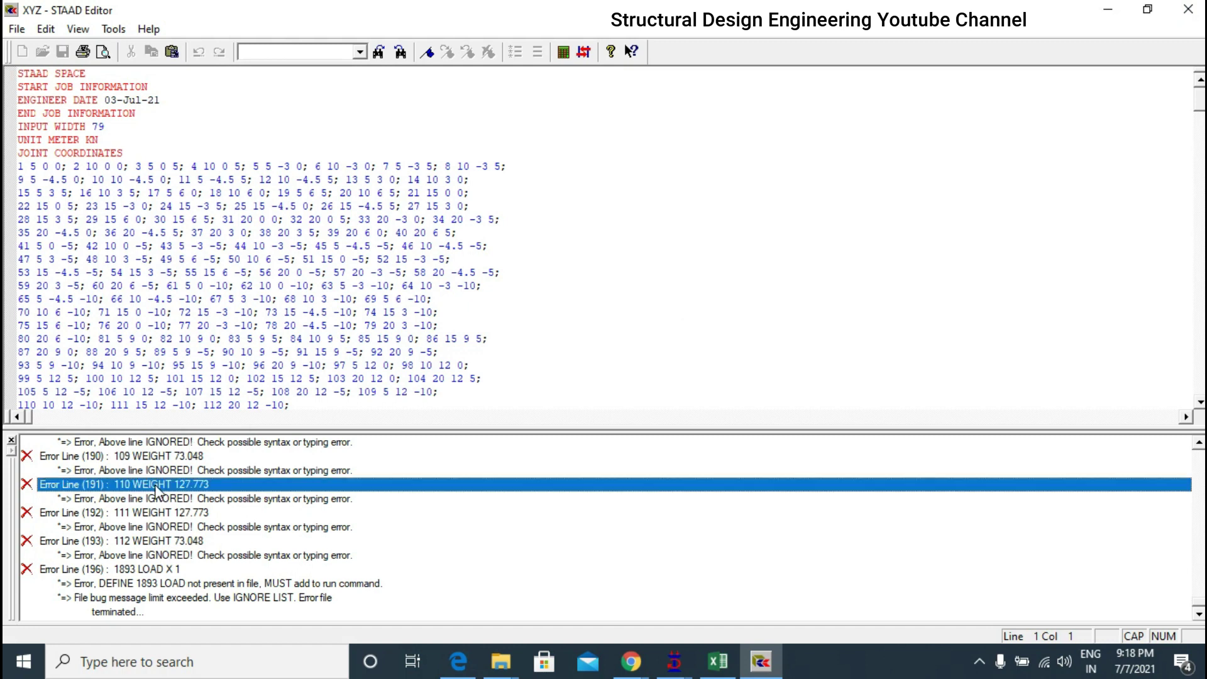
double_click(156, 490)
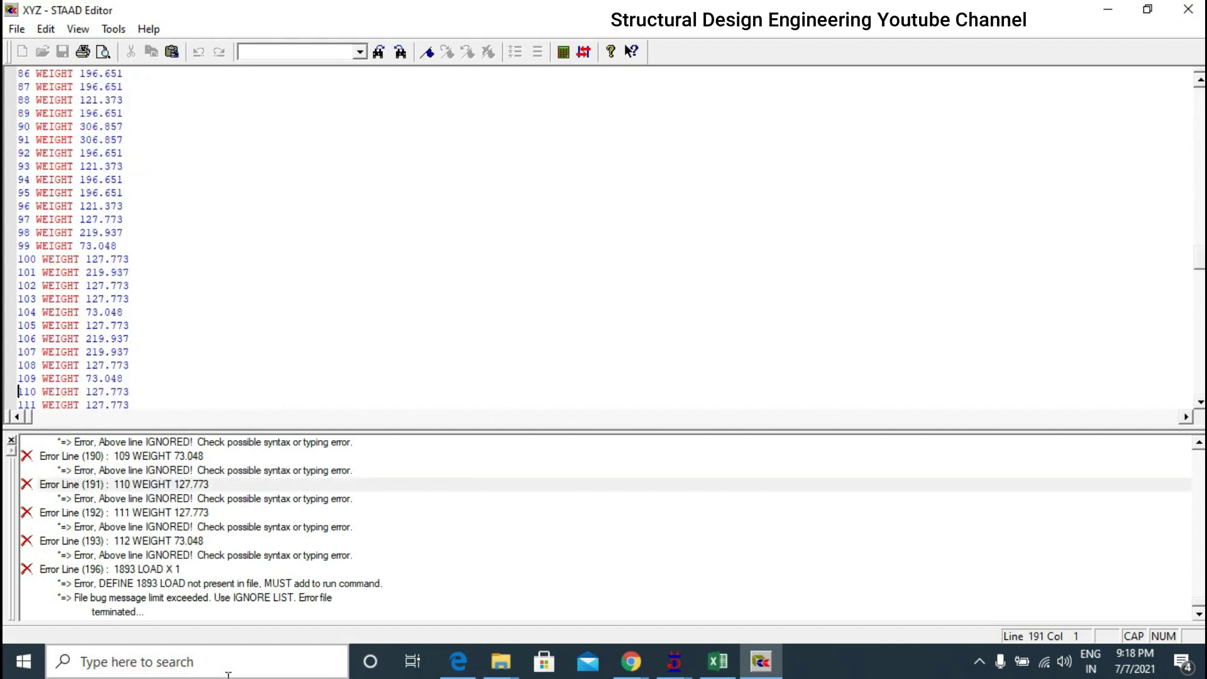
scroll(153, 377, up, 12)
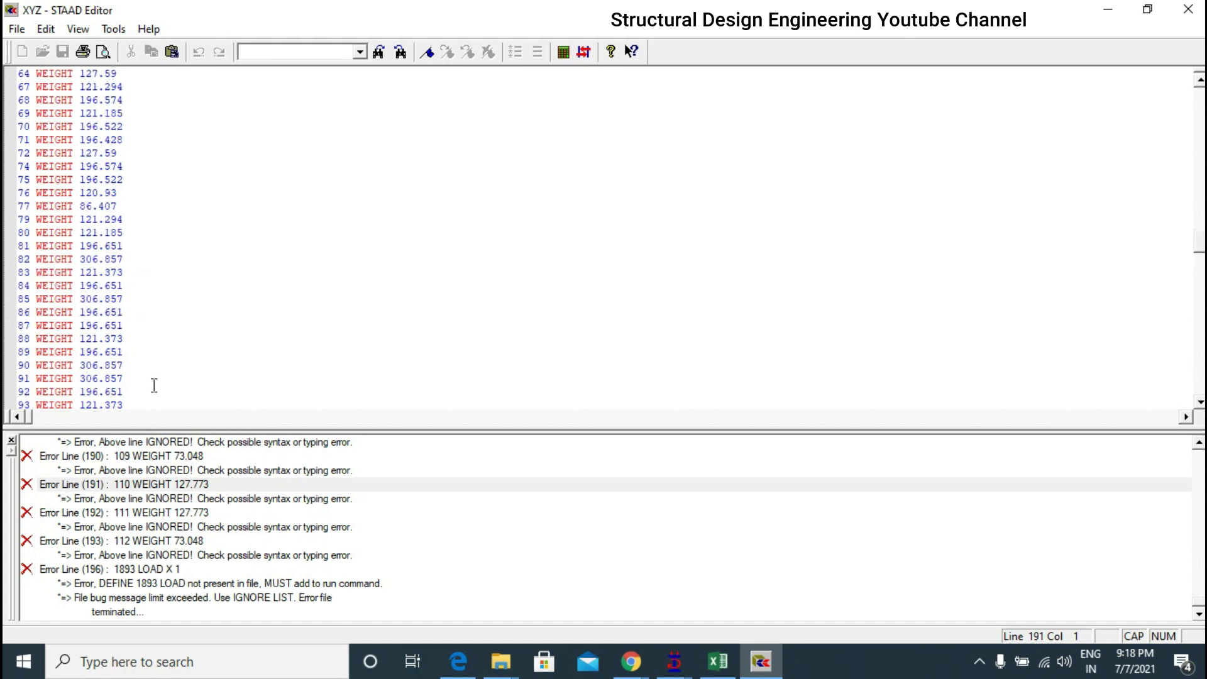
scroll(153, 338, up, 13)
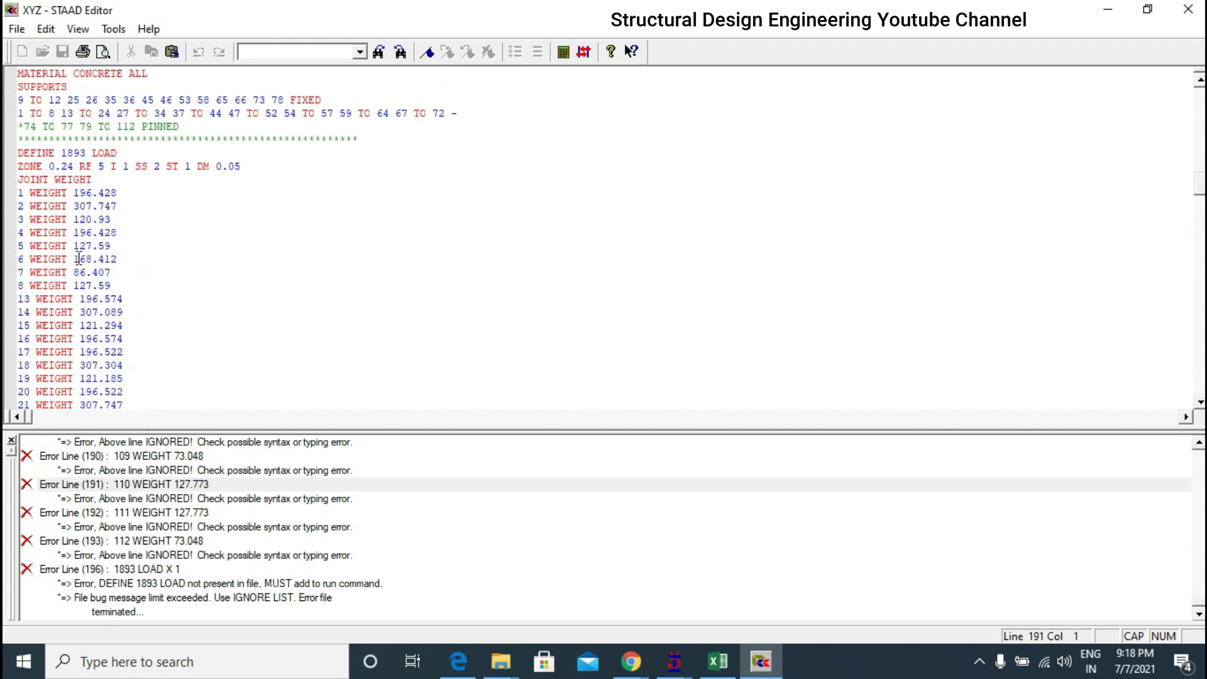
scroll(80, 255, up, 1)
click(161, 257)
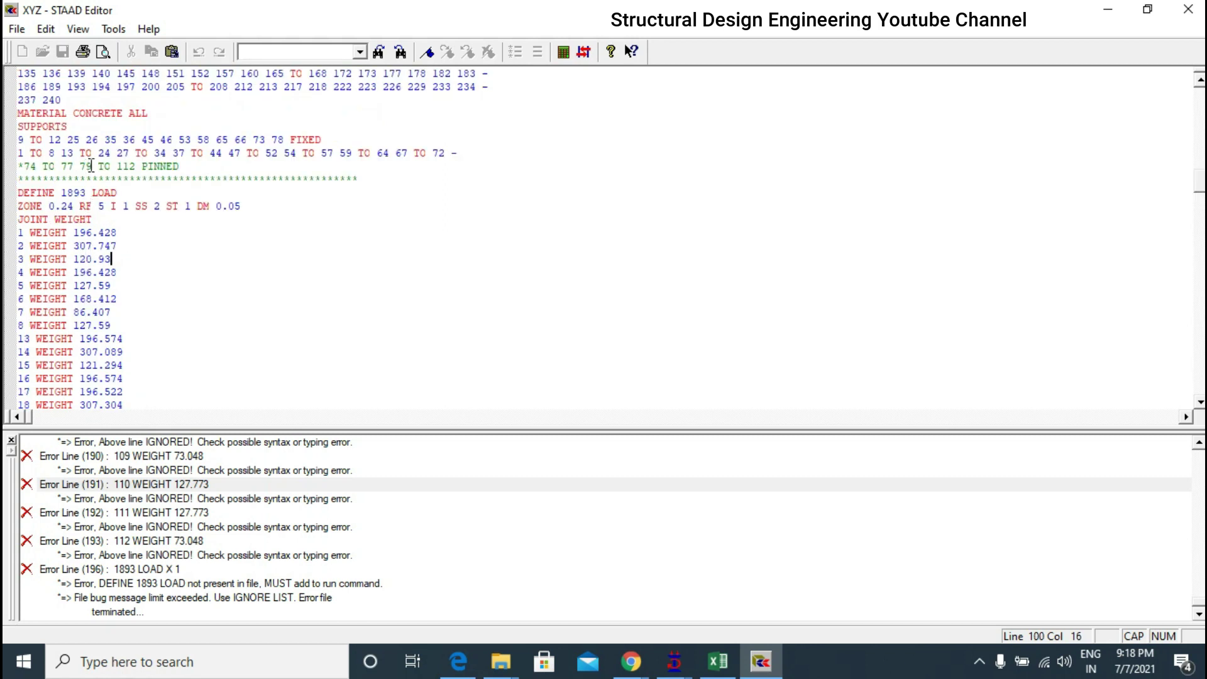
- Examine the DEFINE 1893 LOAD, ZONE and JOINT WEIGHT lines, then the joint weights down to load case 1, for syntax errors
drag(23, 192, 117, 194)
click(136, 205)
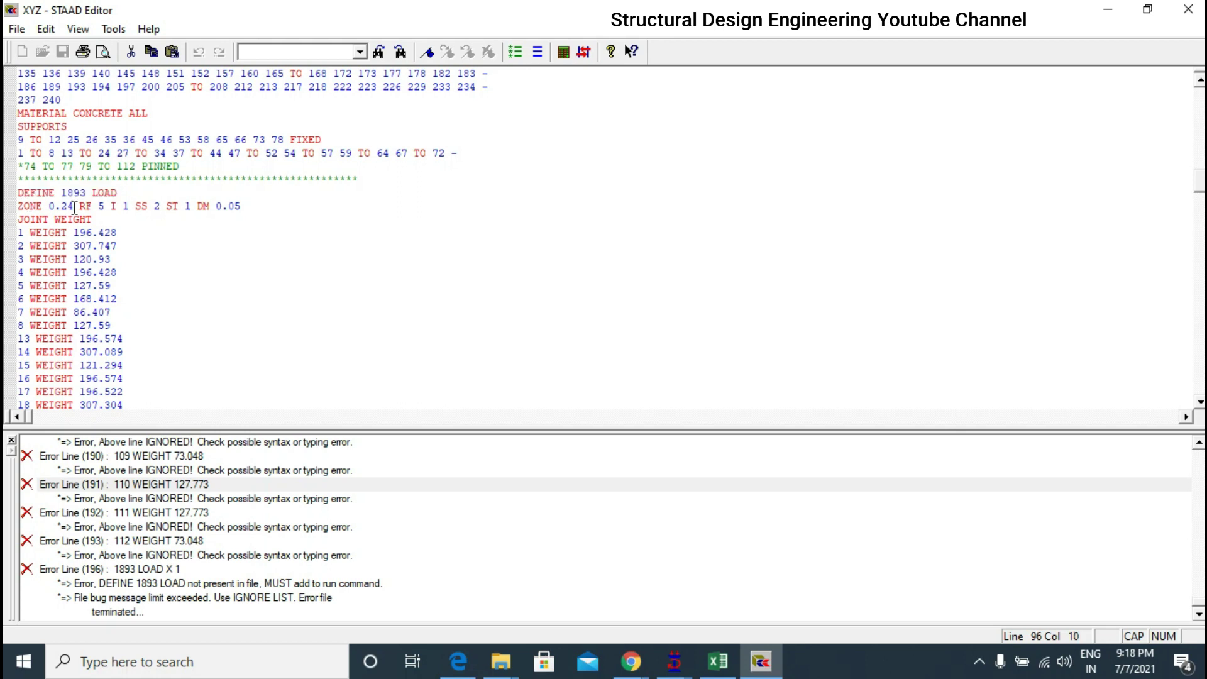
click(197, 206)
drag(18, 213, 93, 219)
click(145, 232)
scroll(57, 197, down, 4)
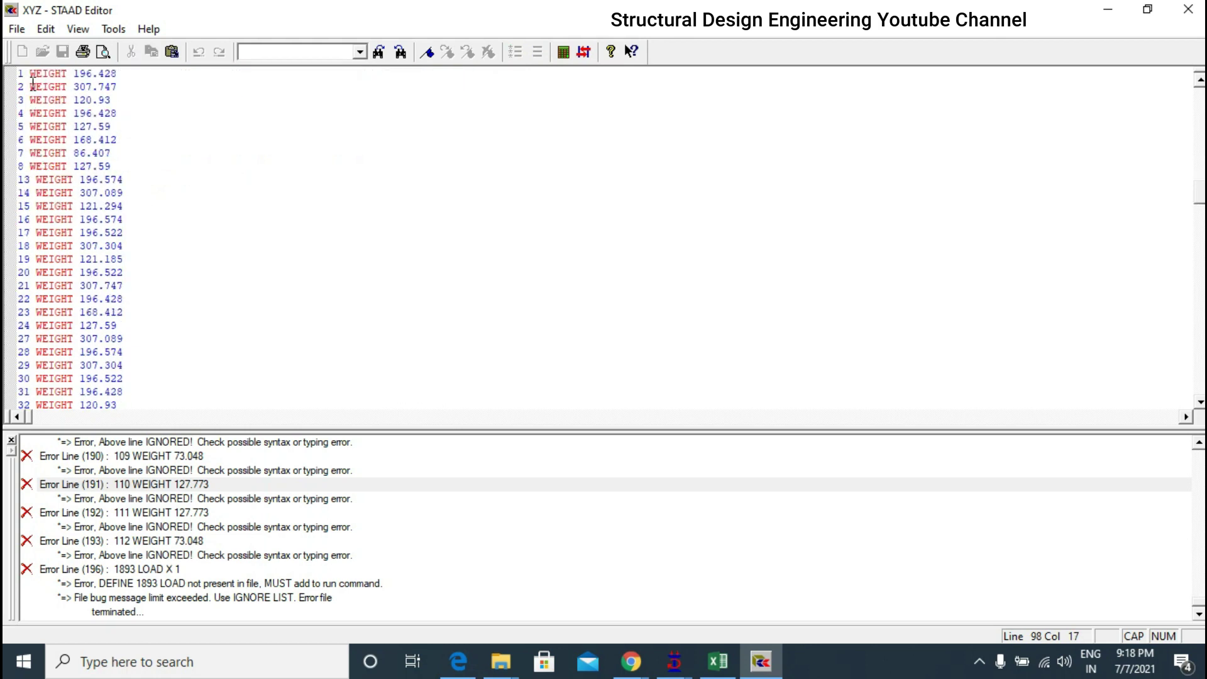
scroll(21, 106, down, 1)
scroll(22, 107, down, 20)
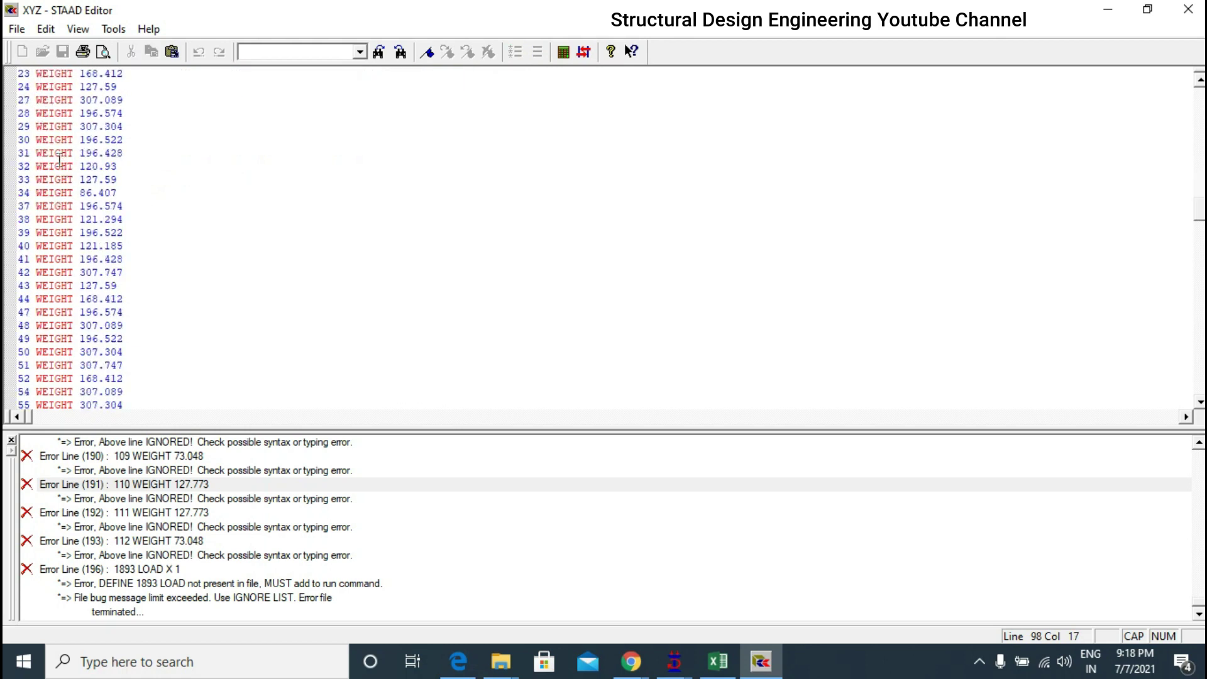
scroll(55, 183, up, 2)
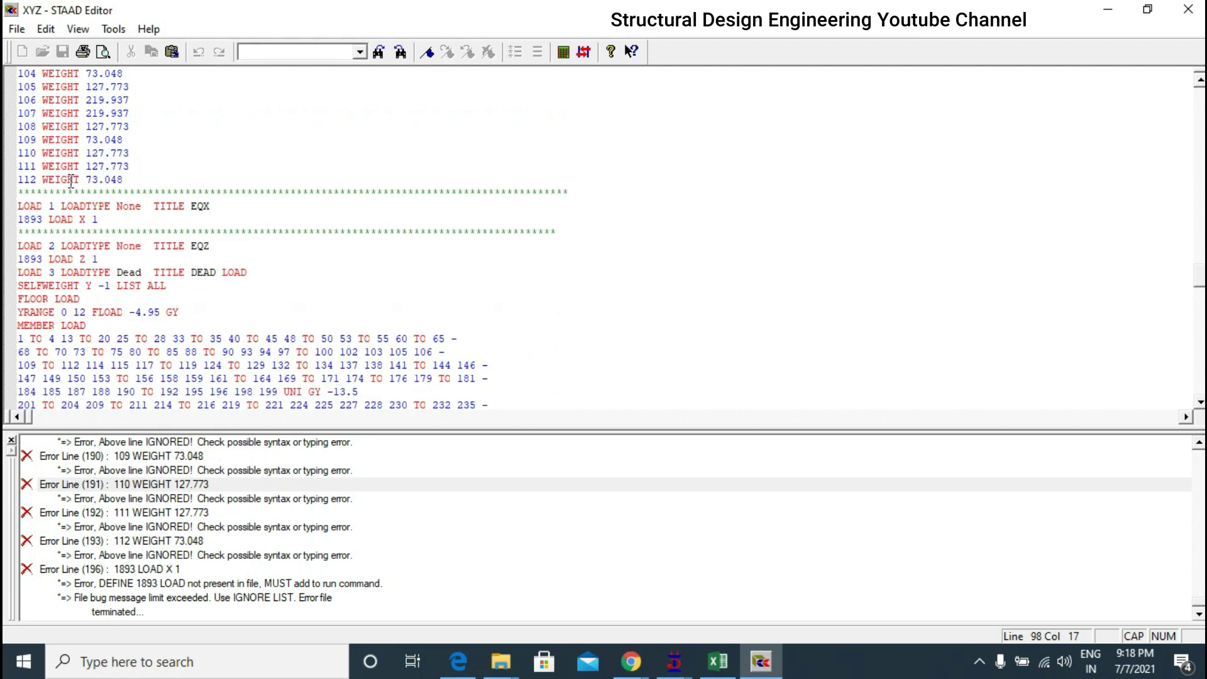
- Check joint 112's weight line for typing errors and jump to the error reported for joint 109's weight
drag(126, 180, 17, 191)
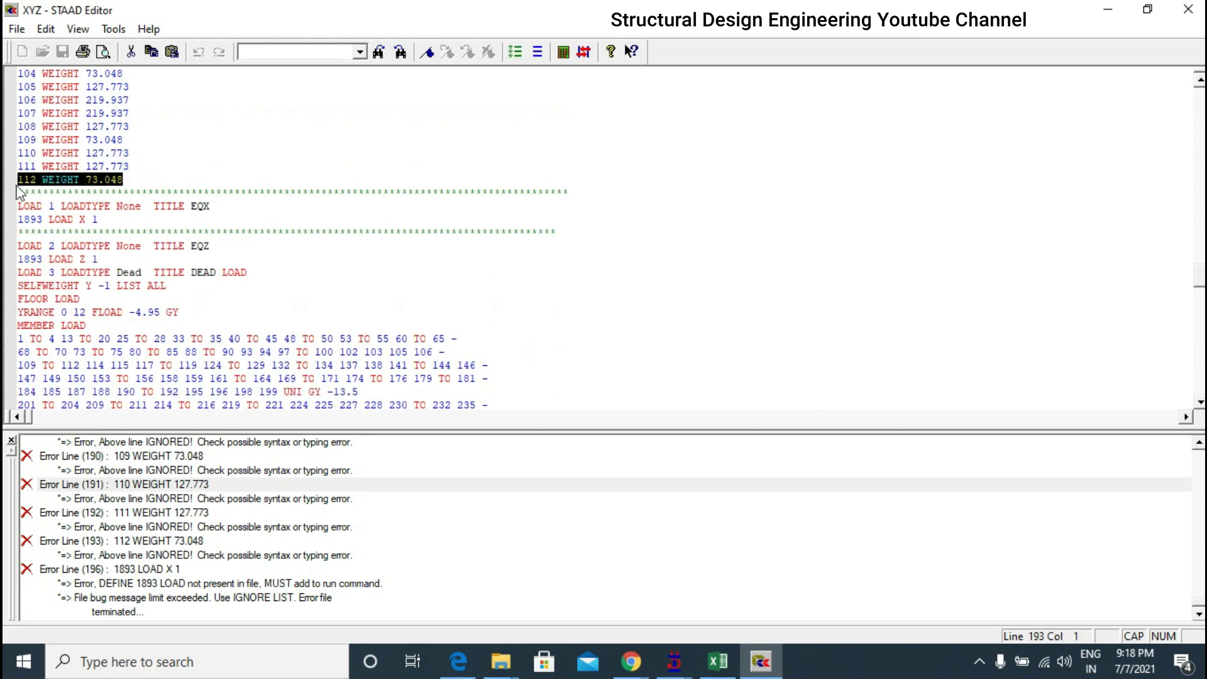
click(123, 179)
drag(124, 179, 86, 180)
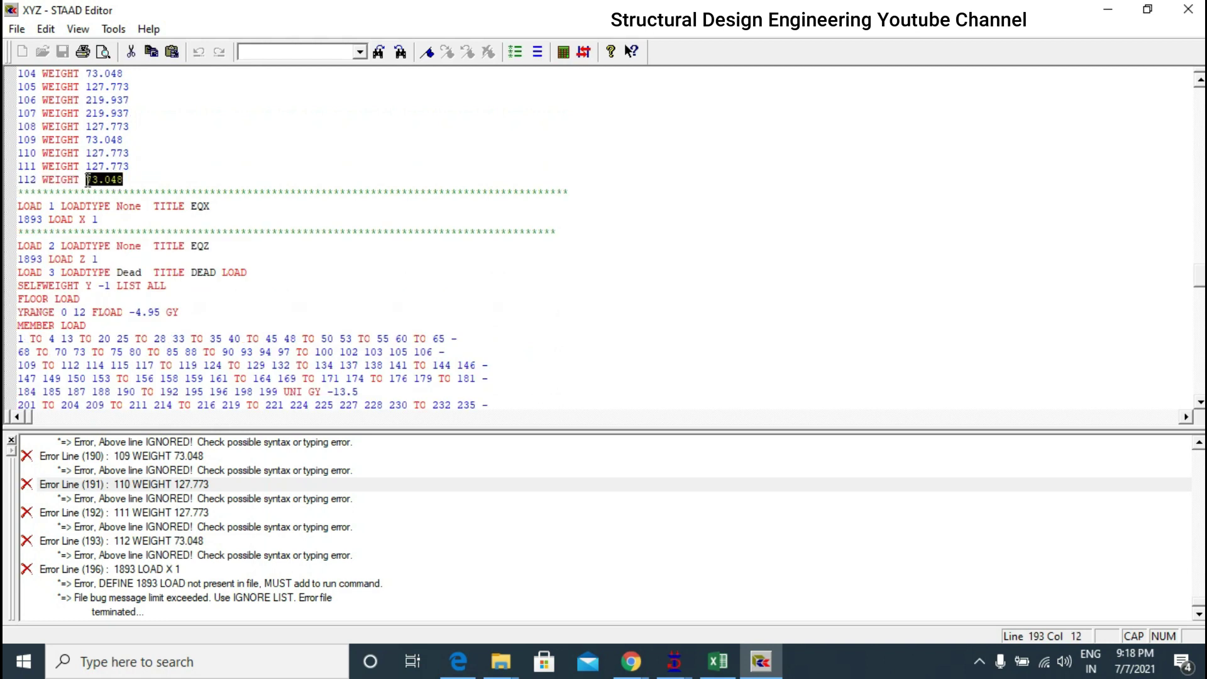
scroll(159, 364, down, 2)
click(151, 458)
scroll(166, 477, up, 3)
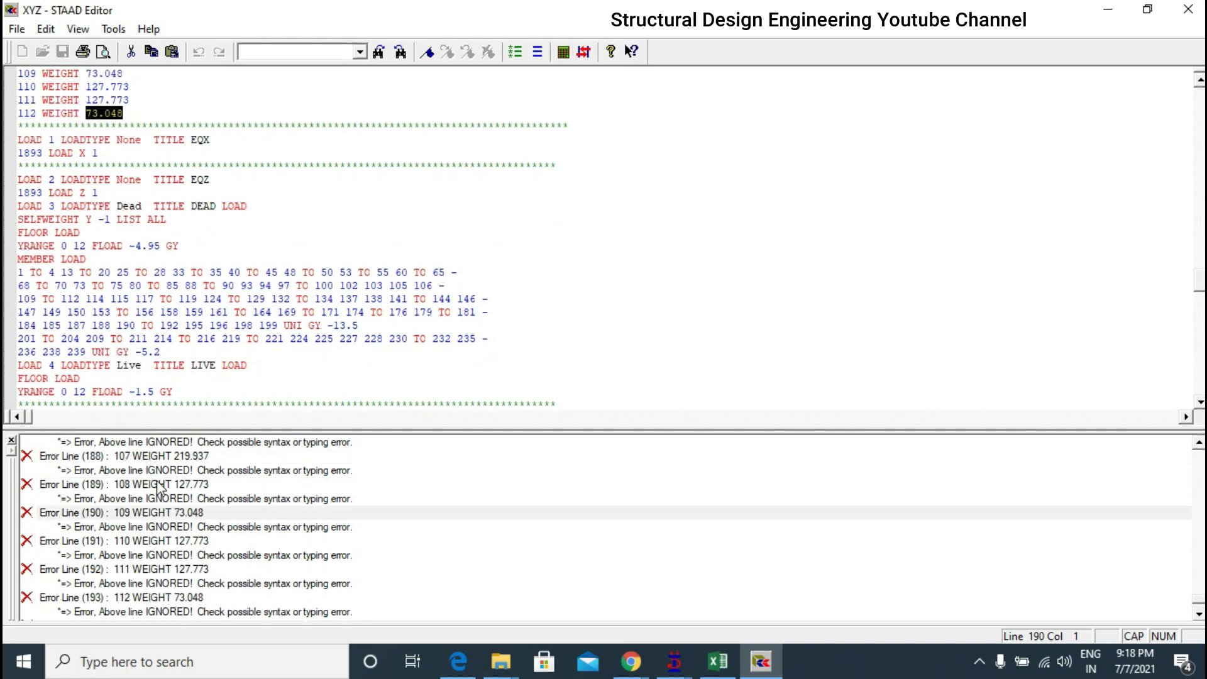
- Trace the ignored joint weight lines back through the error list to its first reported error
scroll(166, 478, up, 12)
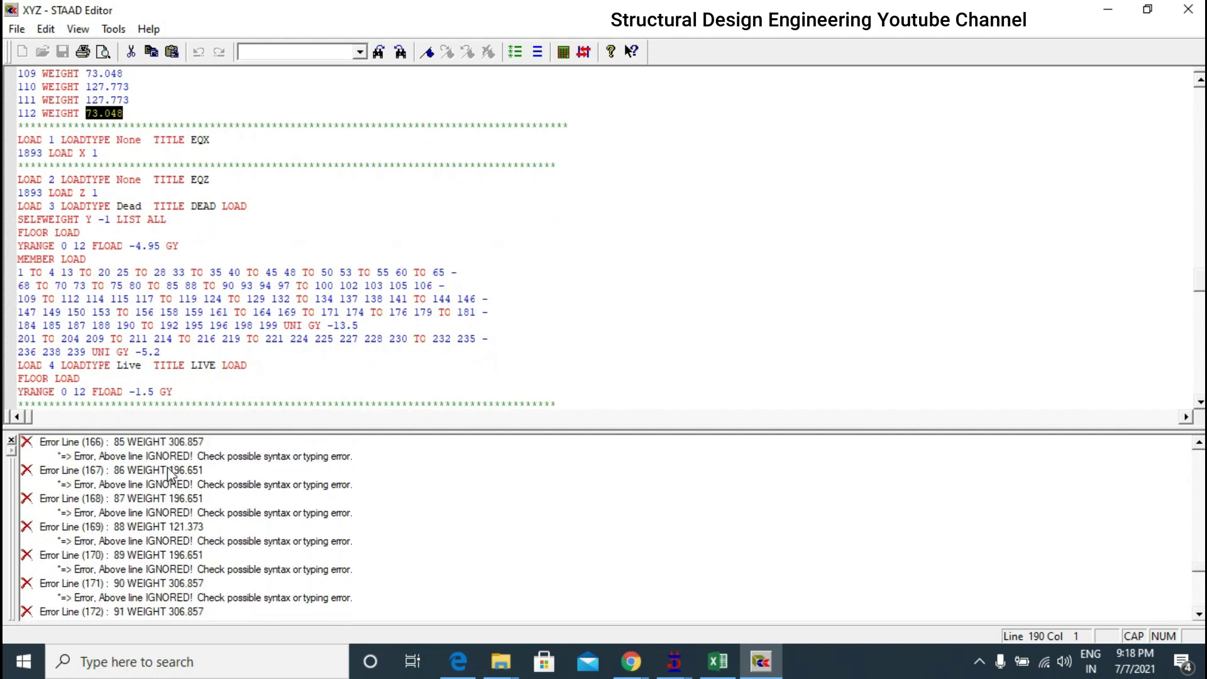
scroll(177, 476, up, 13)
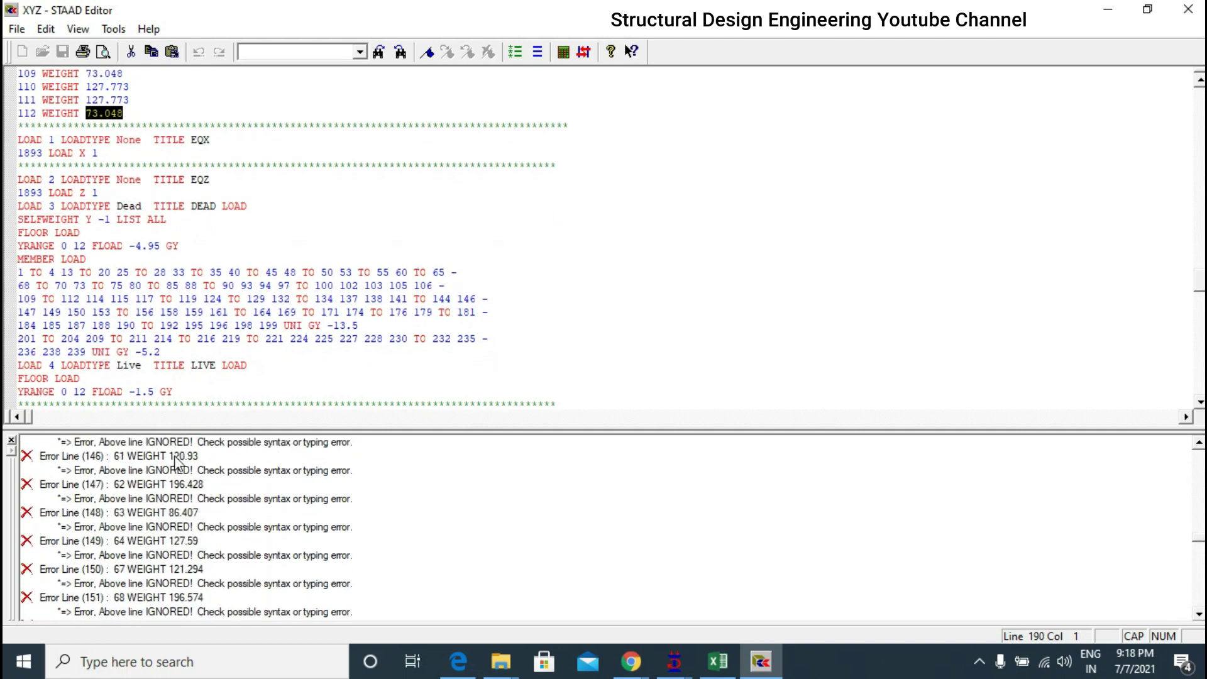
scroll(218, 465, up, 3)
click(189, 470)
scroll(182, 473, up, 3)
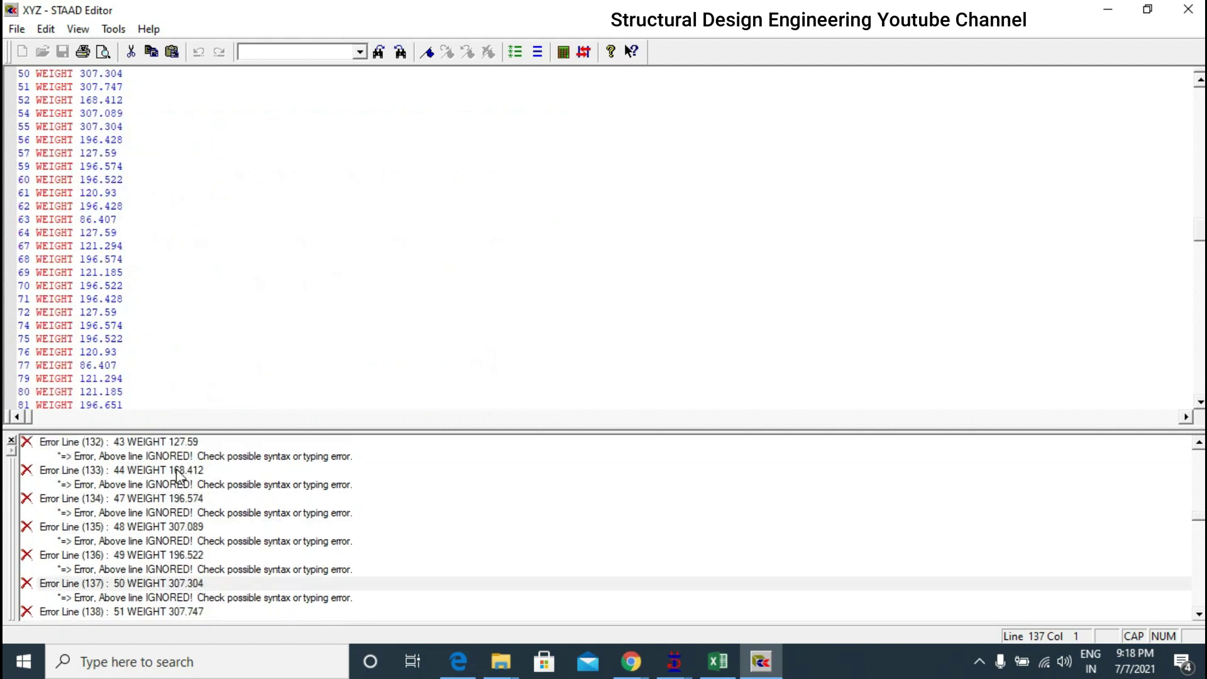
scroll(178, 476, up, 3)
click(179, 473)
scroll(180, 474, up, 3)
click(189, 471)
scroll(203, 479, up, 3)
scroll(195, 452, up, 3)
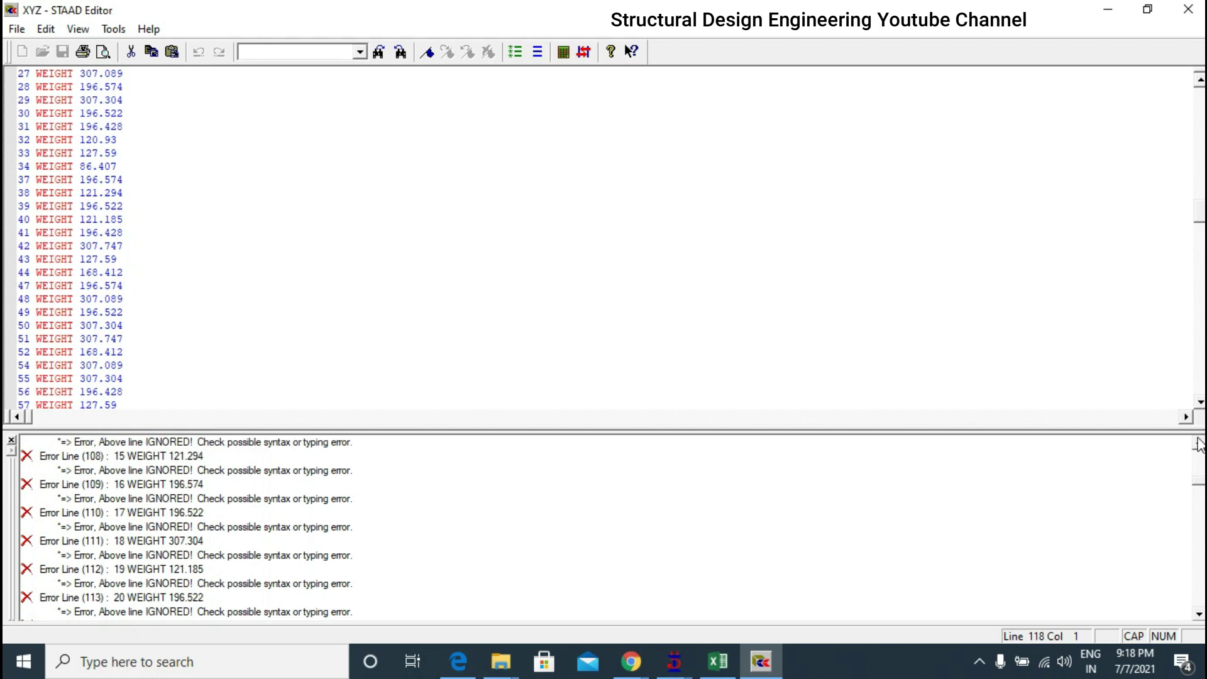
drag(1197, 487, 1200, 454)
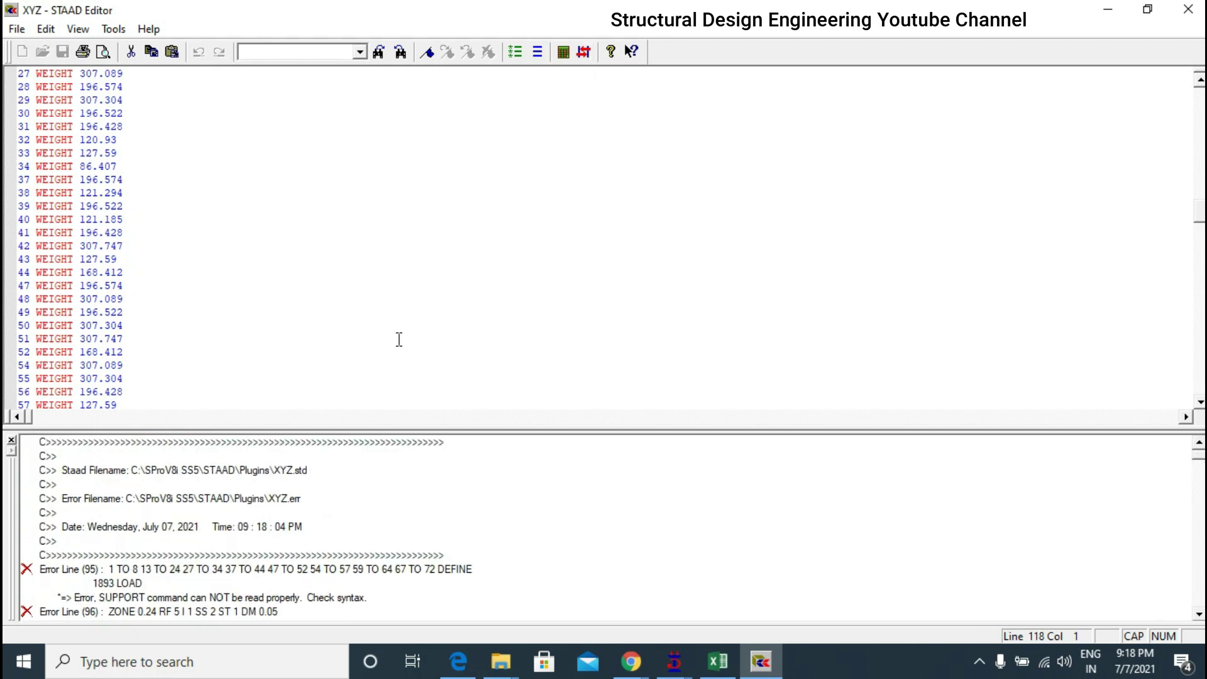
- Jump to error lines 95, 96 and 97 to examine the reported SUPPORT, ZONE and JOINT WEIGHT errors
click(197, 528)
scroll(194, 535, down, 1)
click(193, 535)
double_click(146, 561)
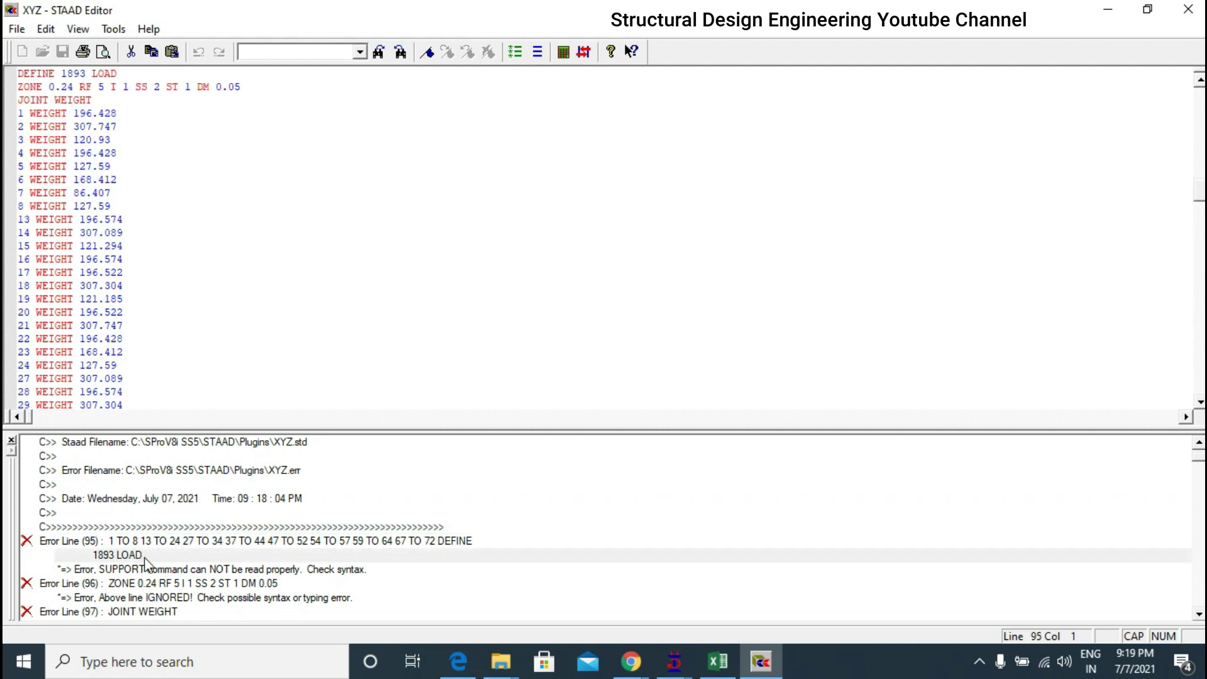
double_click(138, 568)
click(139, 584)
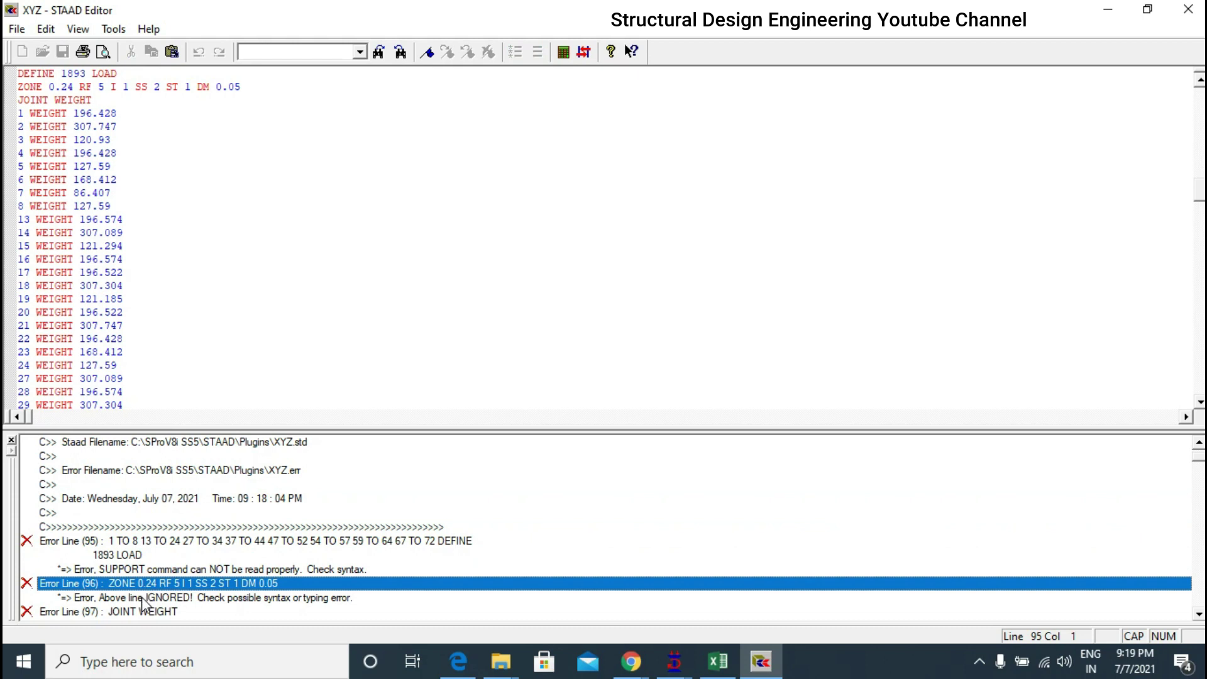
double_click(149, 594)
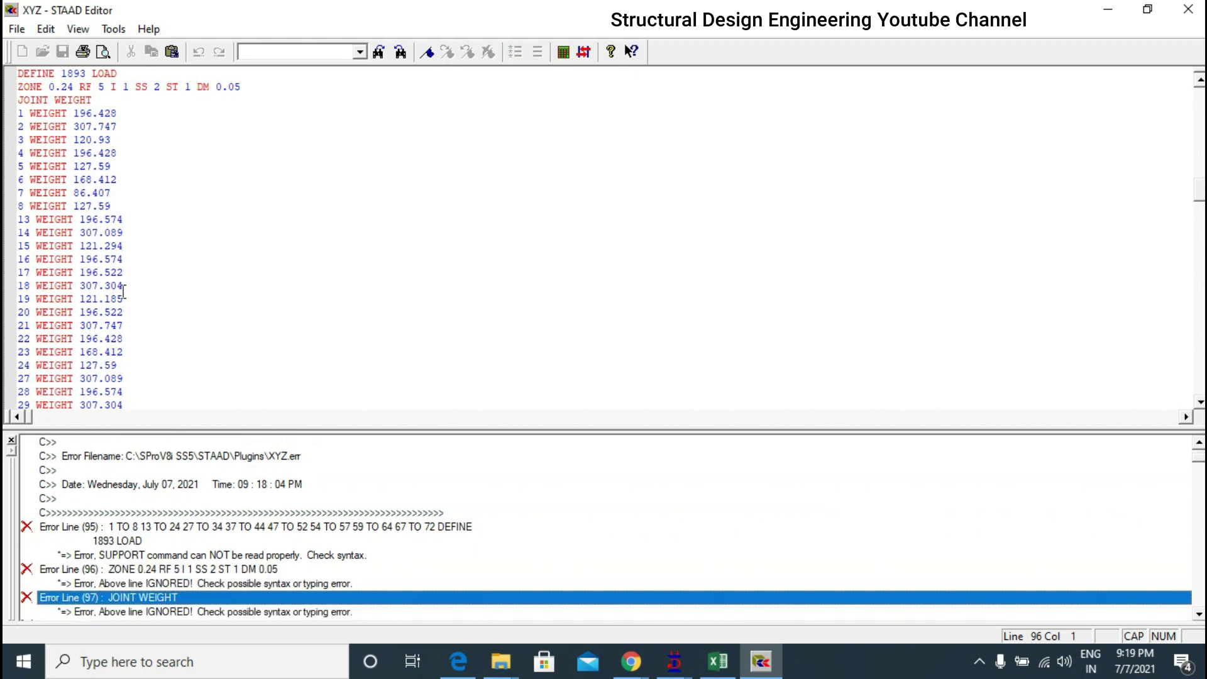
- Check the joint weights and primary load cases 1 to 4, including the dead load's floor and member loads, for errors
scroll(123, 291, down, 20)
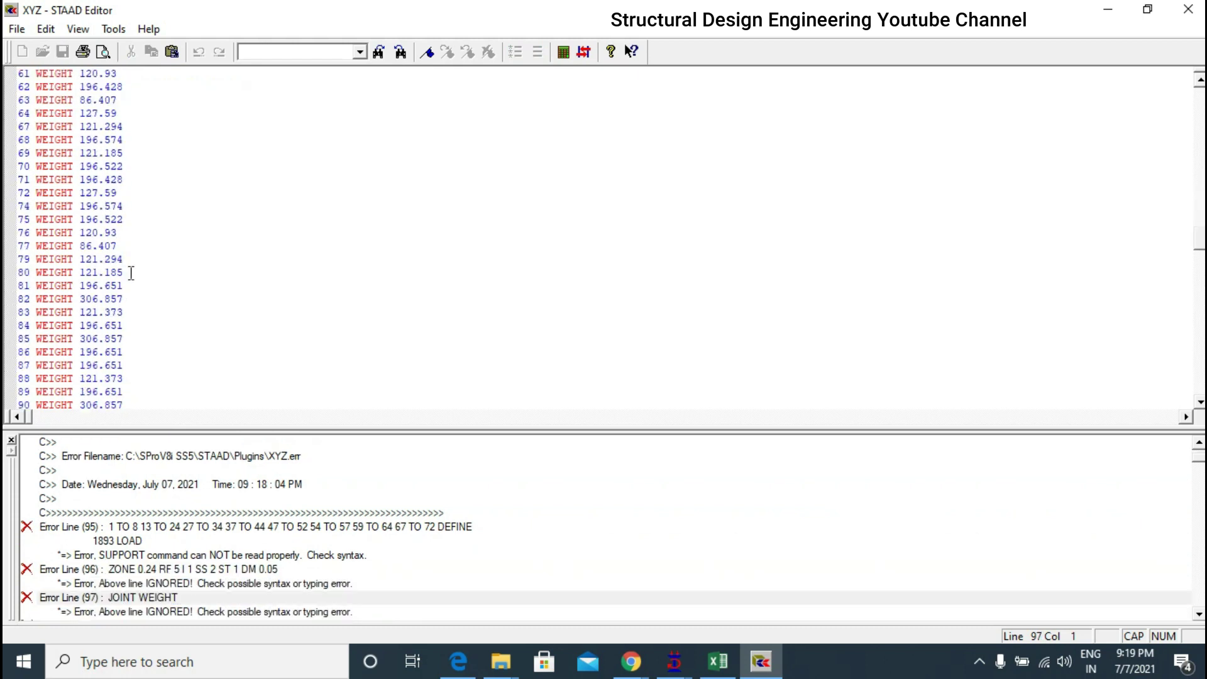
scroll(480, 344, up, 6)
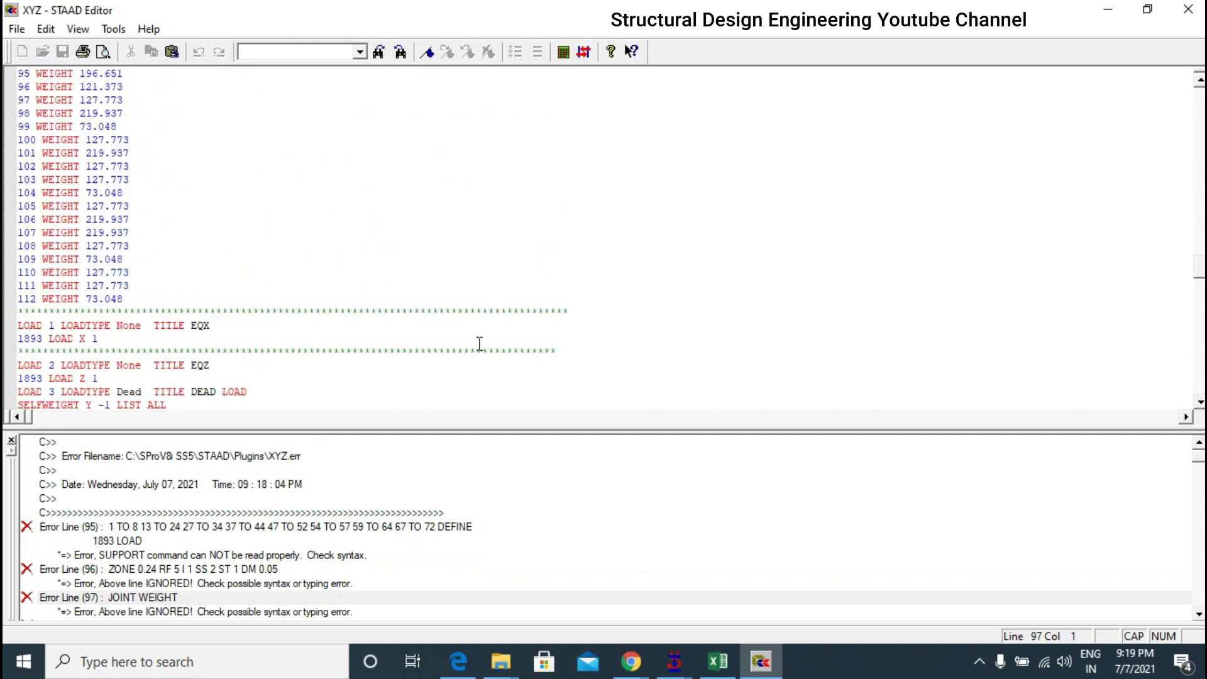
scroll(235, 287, down, 3)
drag(123, 205, 195, 222)
drag(98, 245, 89, 280)
click(88, 280)
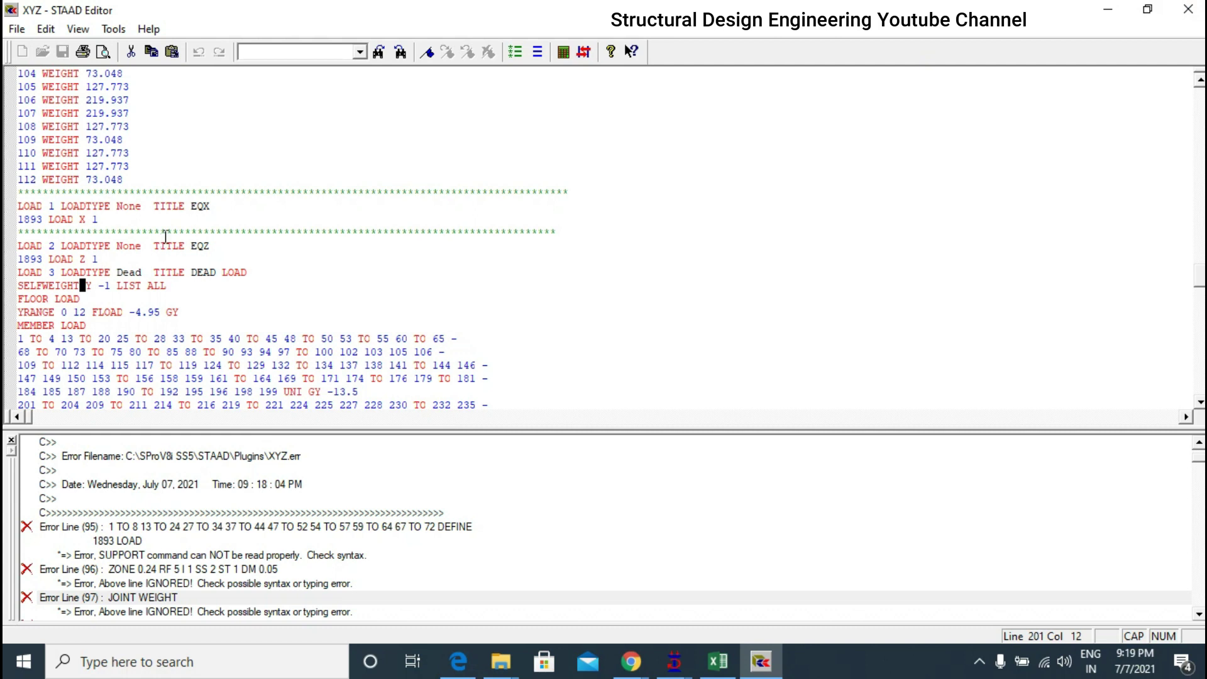
scroll(119, 231, down, 2)
drag(46, 186, 110, 232)
scroll(165, 240, down, 4)
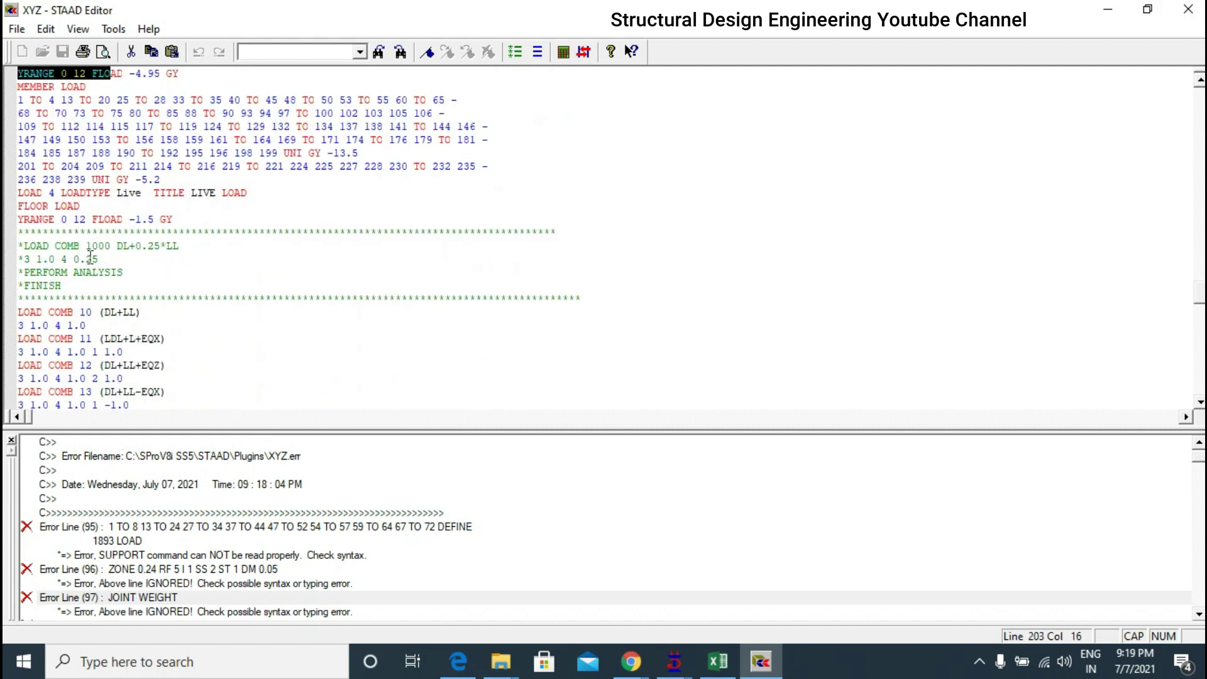
- Check the commented-out lines, load combinations, PERFORM ANALYSIS, LOAD LIST and concrete design commands to the end of the file
drag(85, 293, 125, 211)
scroll(126, 211, down, 3)
click(88, 192)
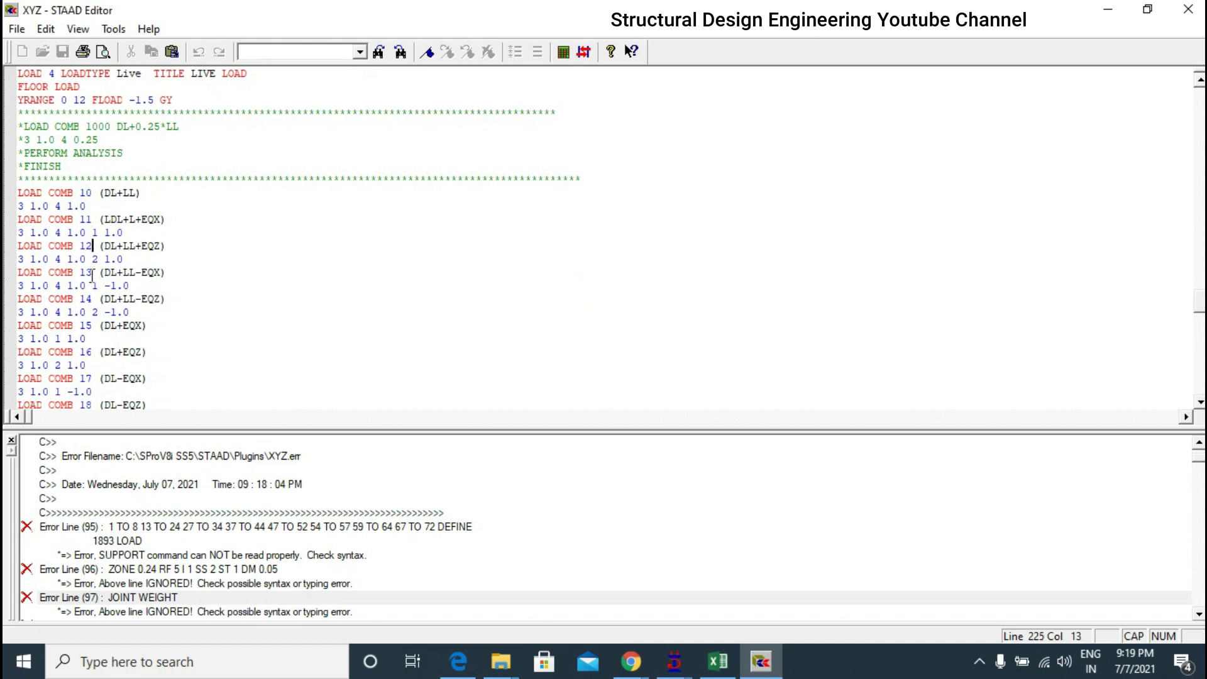
scroll(92, 274, down, 16)
click(138, 199)
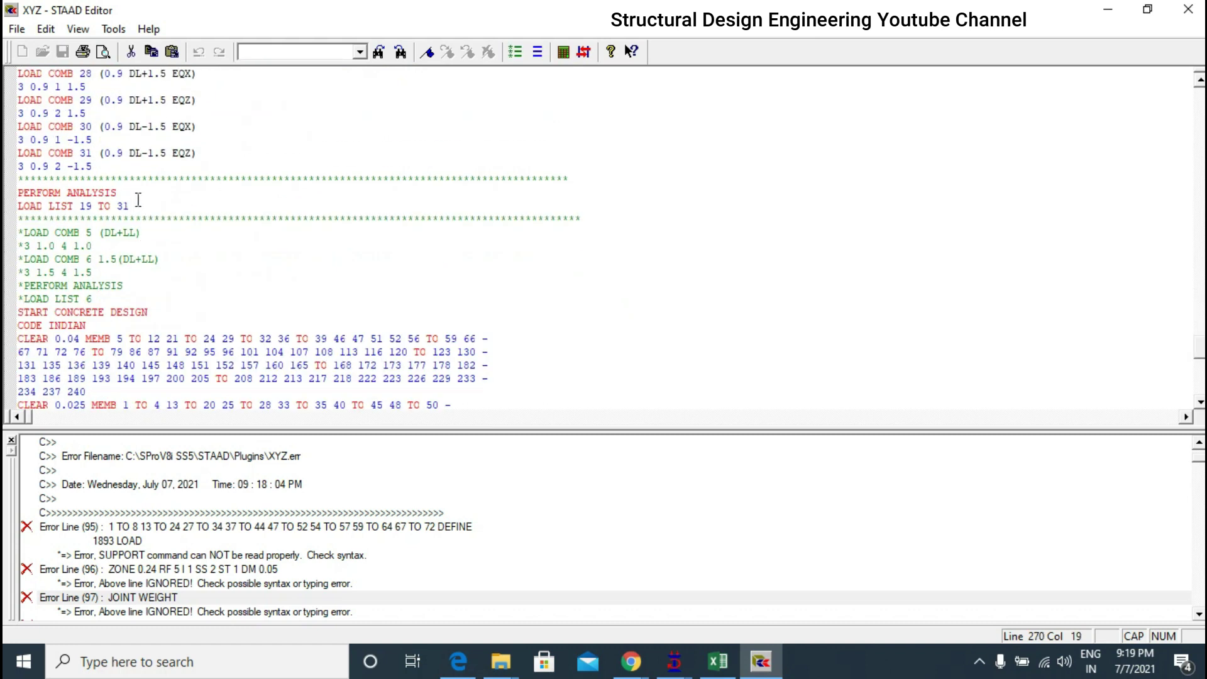
drag(100, 299, 31, 219)
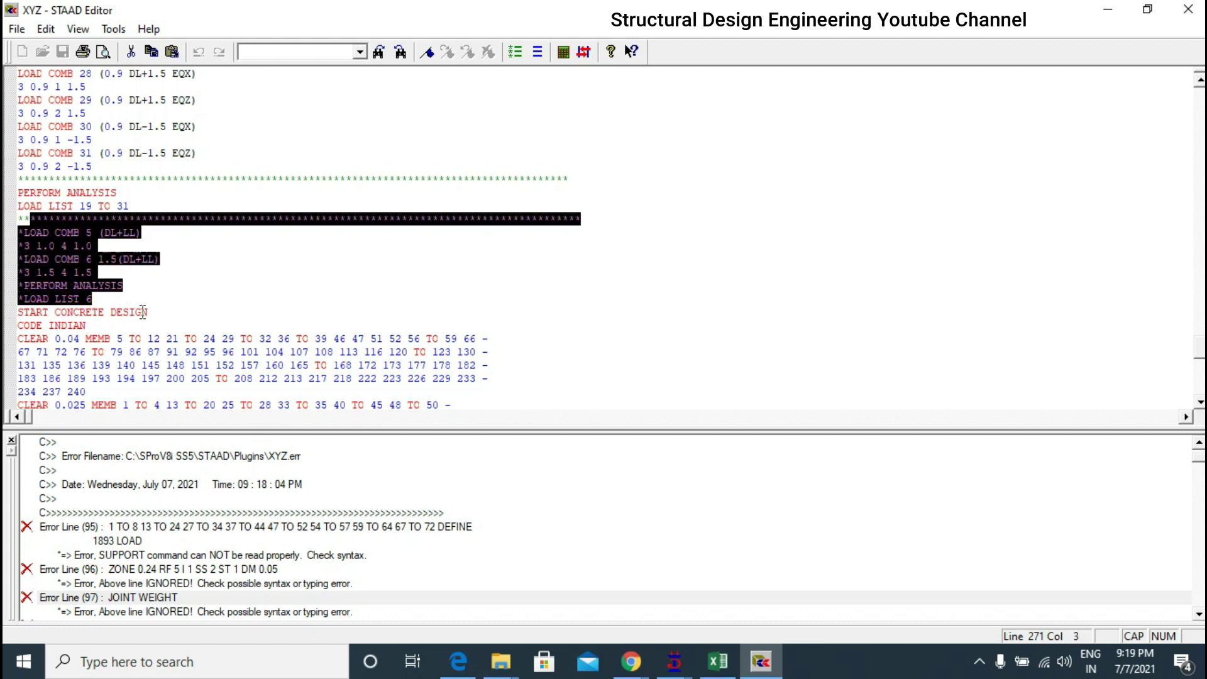
scroll(156, 312, down, 20)
scroll(154, 288, up, 5)
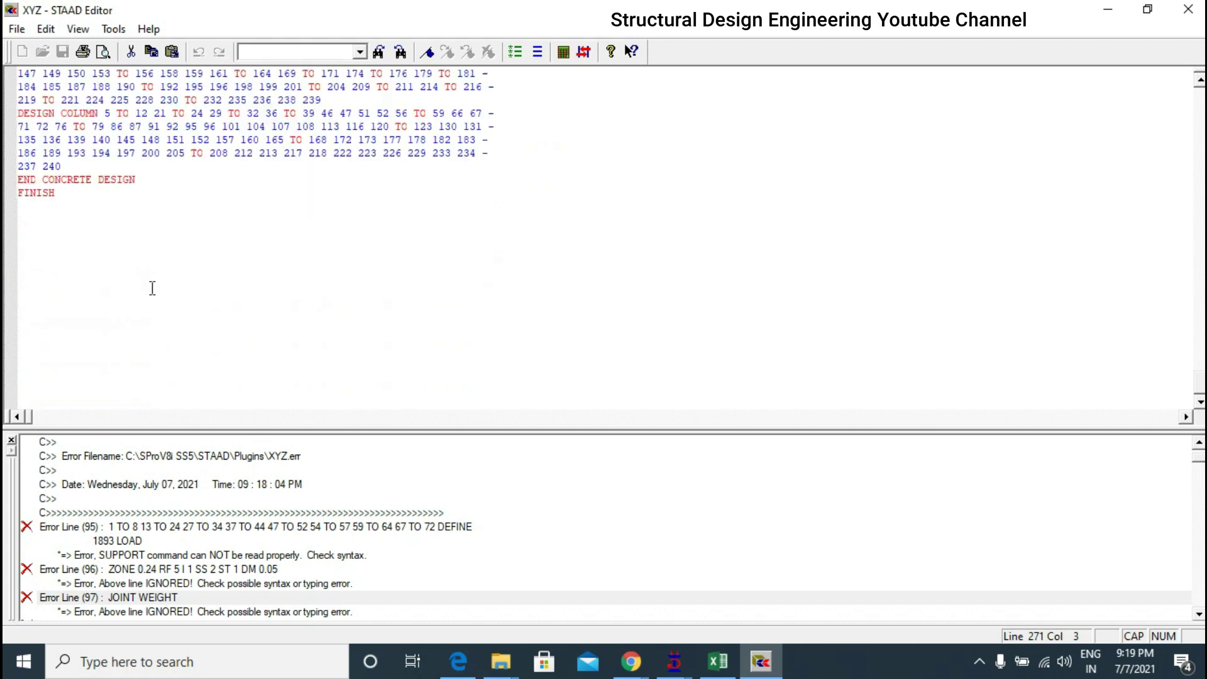
- Recheck the syntax of load combinations 19 to 31 above the PERFORM ANALYSIS command
scroll(154, 288, up, 12)
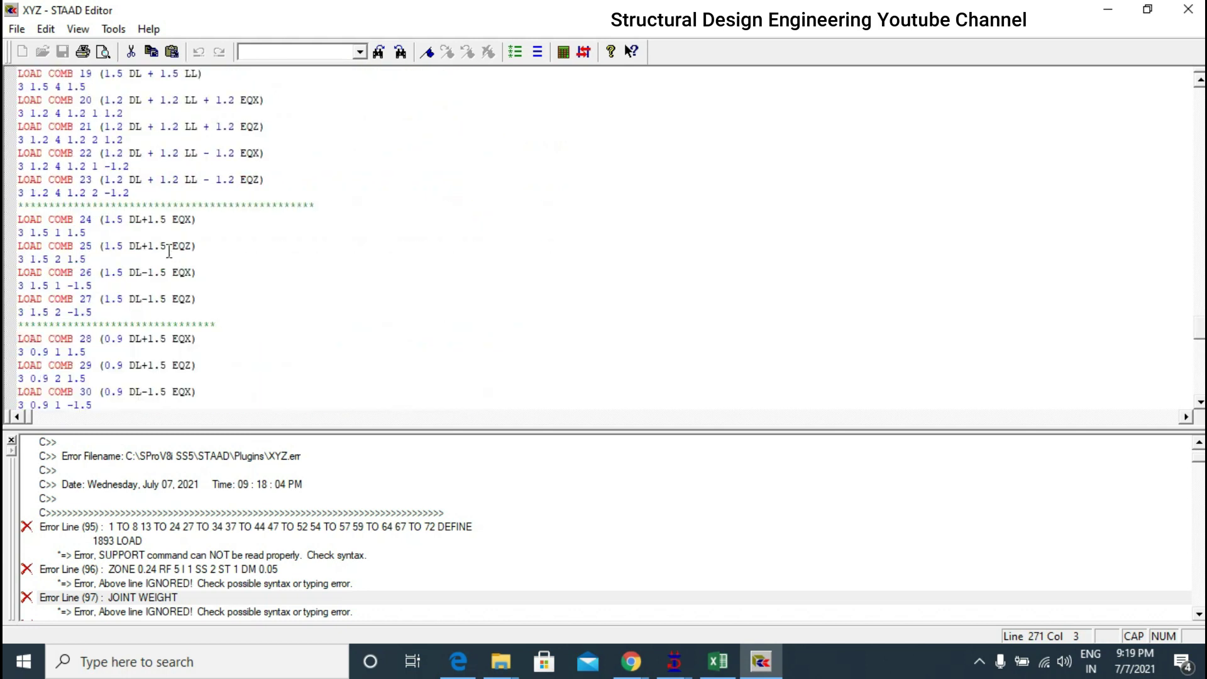
drag(129, 233, 18, 219)
scroll(188, 301, up, 5)
click(229, 371)
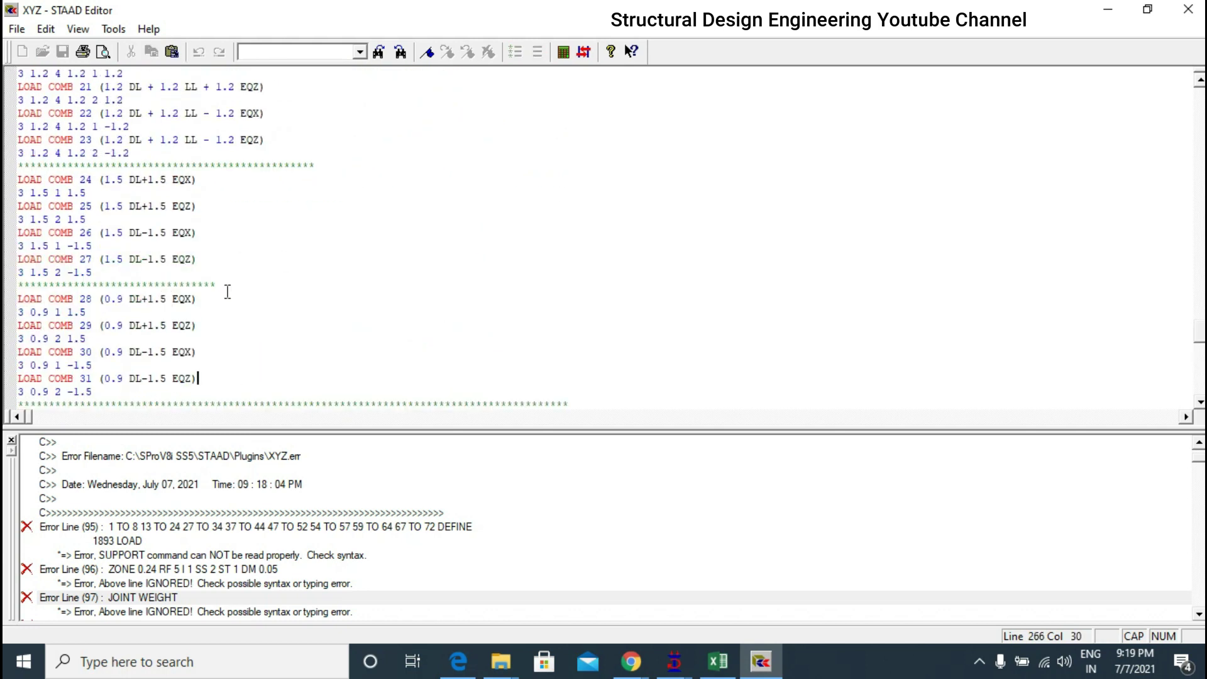
scroll(227, 295, down, 3)
key(shift+Up)
key(shift+Up)
key(shift+Up)
click(251, 271)
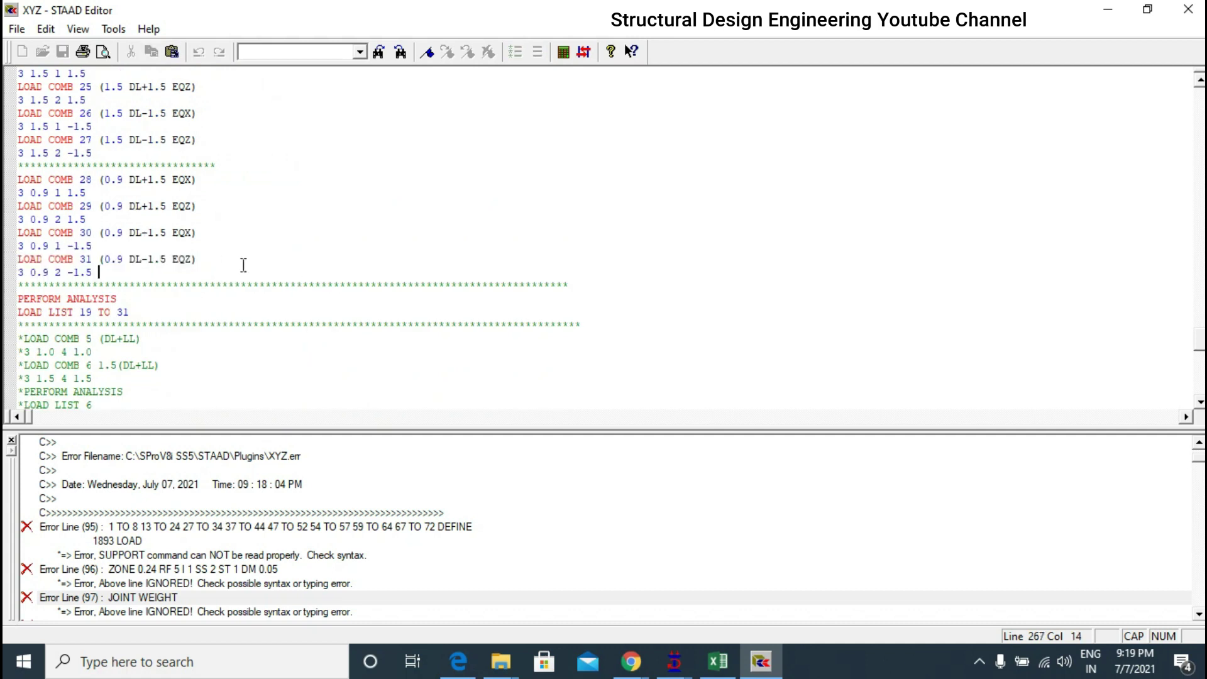
- Examine the commented-out LOAD COMB 1000 block and the dead and live load cases above it
scroll(239, 267, up, 9)
scroll(236, 269, up, 1)
drag(154, 139, 25, 99)
click(182, 308)
scroll(179, 329, down, 1)
key(Down)
scroll(157, 321, up, 3)
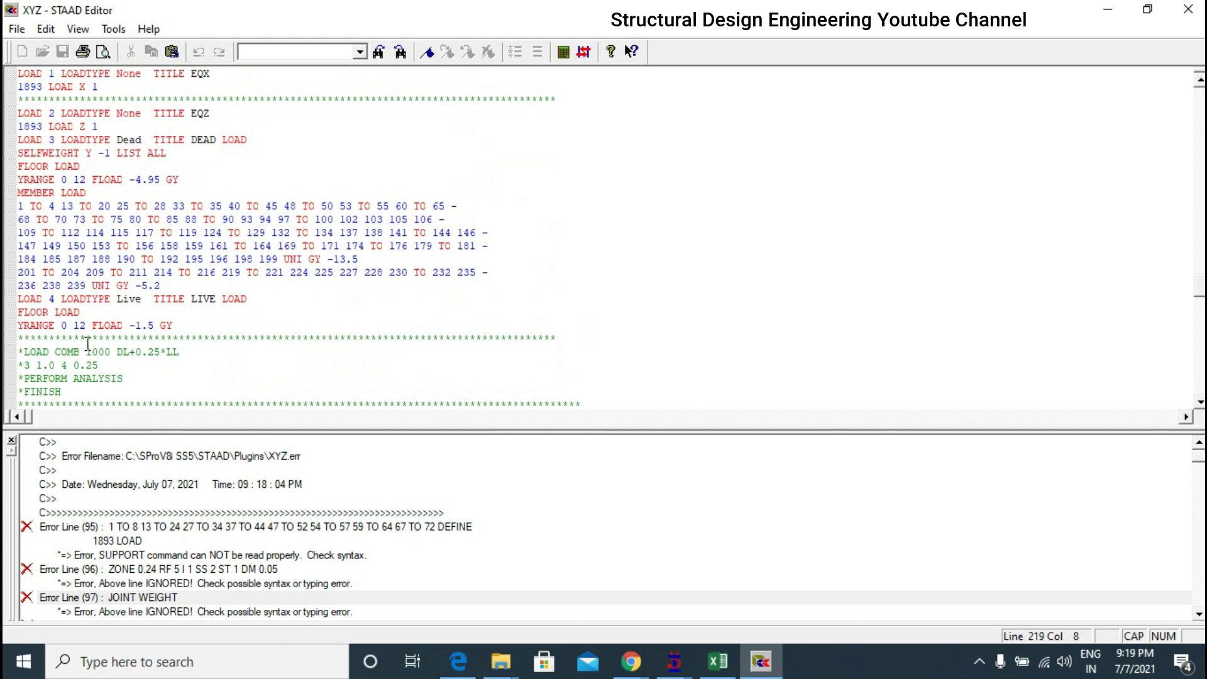
scroll(179, 304, down, 4)
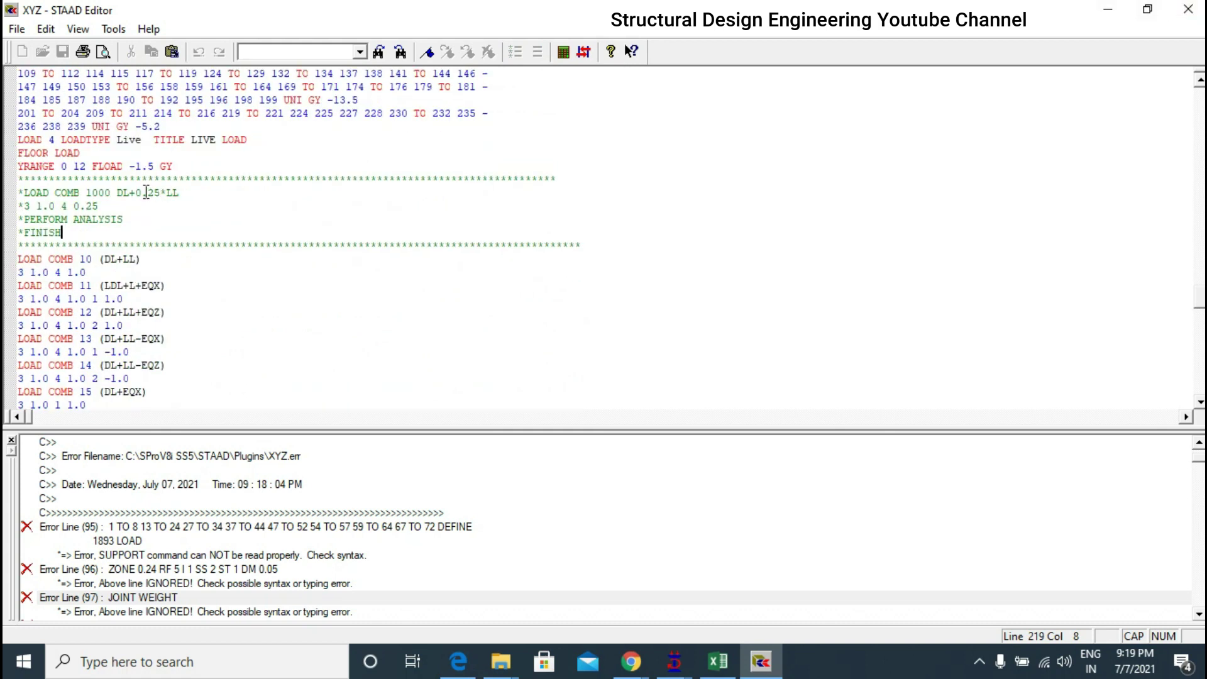
drag(142, 193, 181, 192)
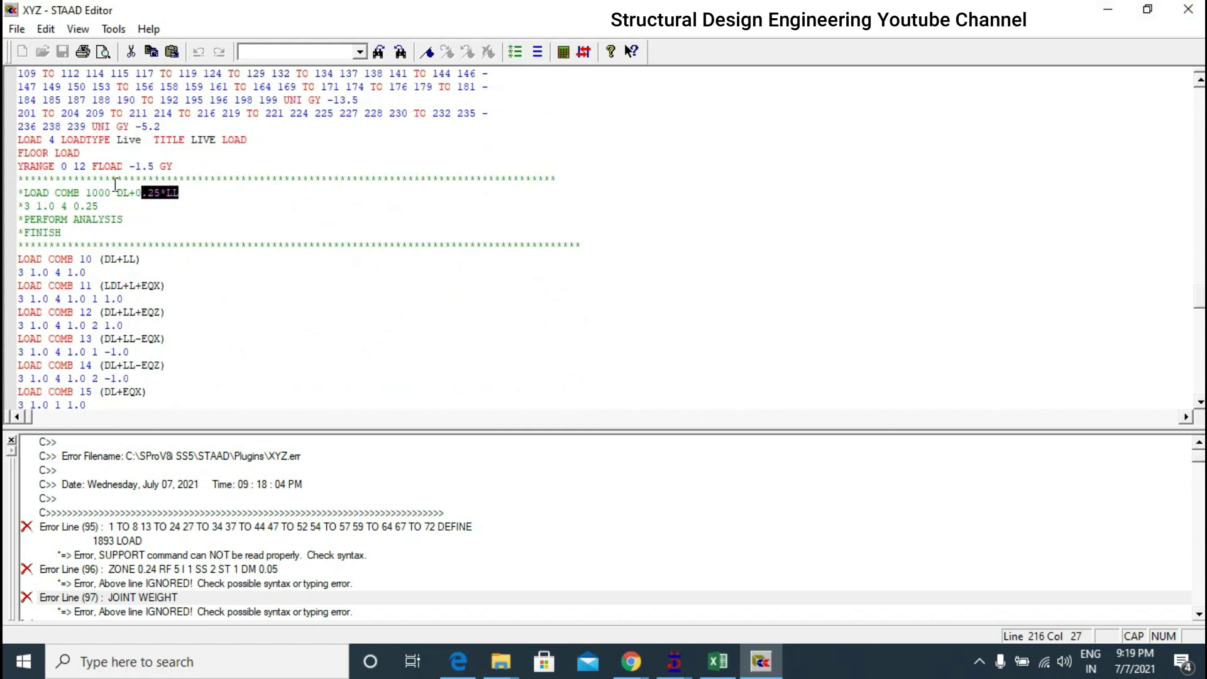
click(100, 210)
scroll(107, 242, up, 4)
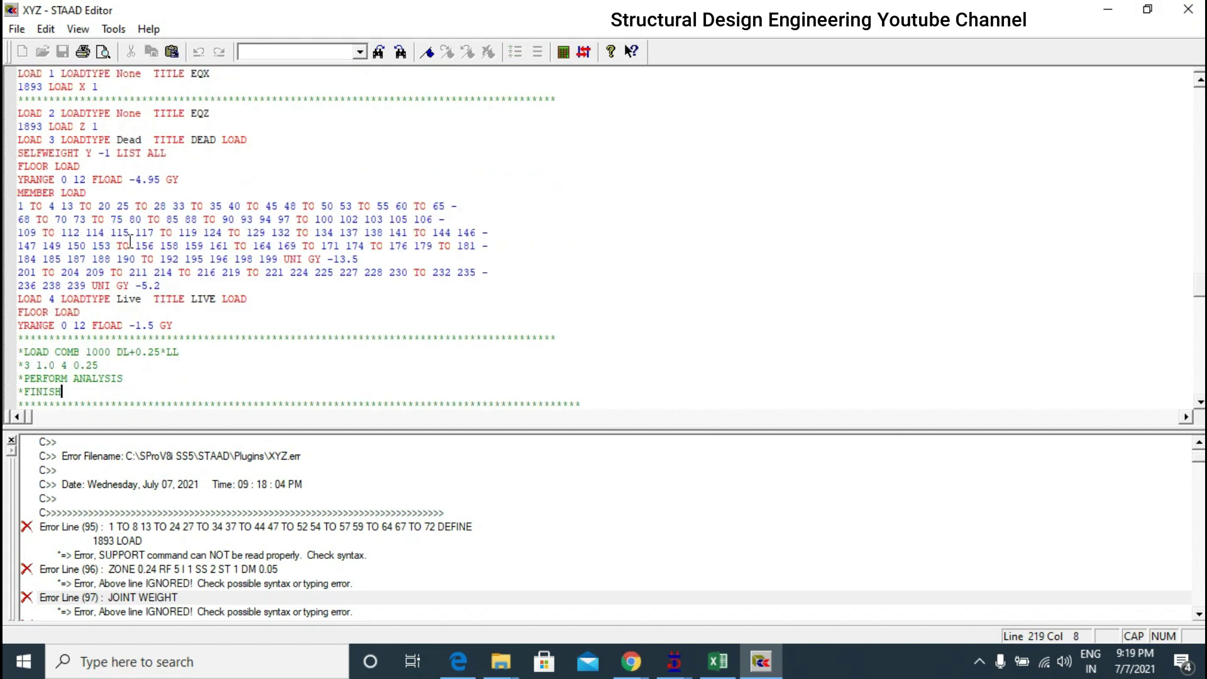
- Insert a comment separator line of asterisks between load case 2 (EQZ) and load case 3 (DEAD LOAD)
drag(209, 325, 12, 139)
scroll(249, 259, up, 3)
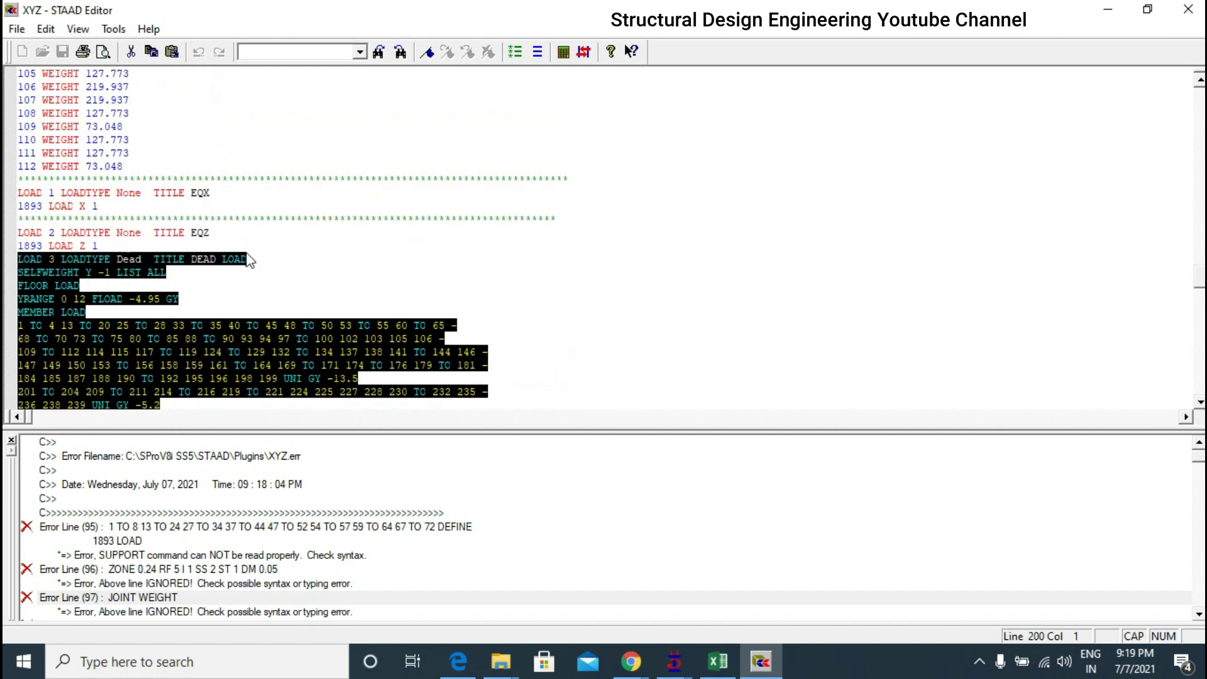
key(Left)
key(Return)
key(Up)
text(*)
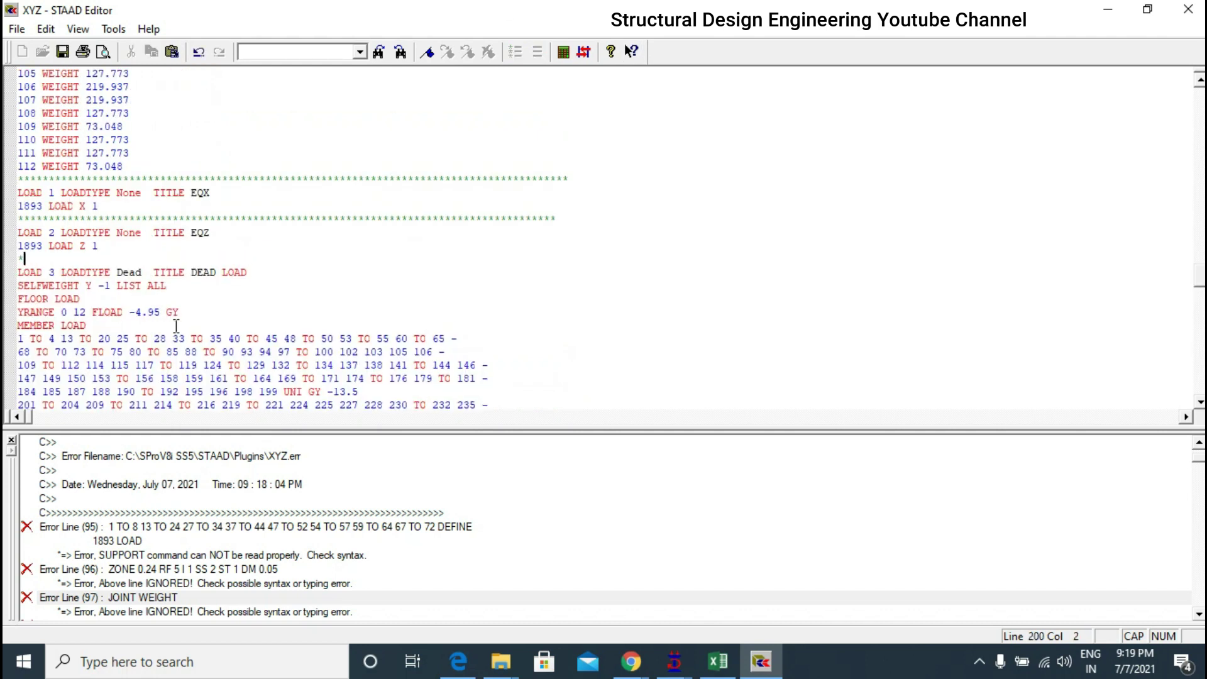
text(**************************************************************)
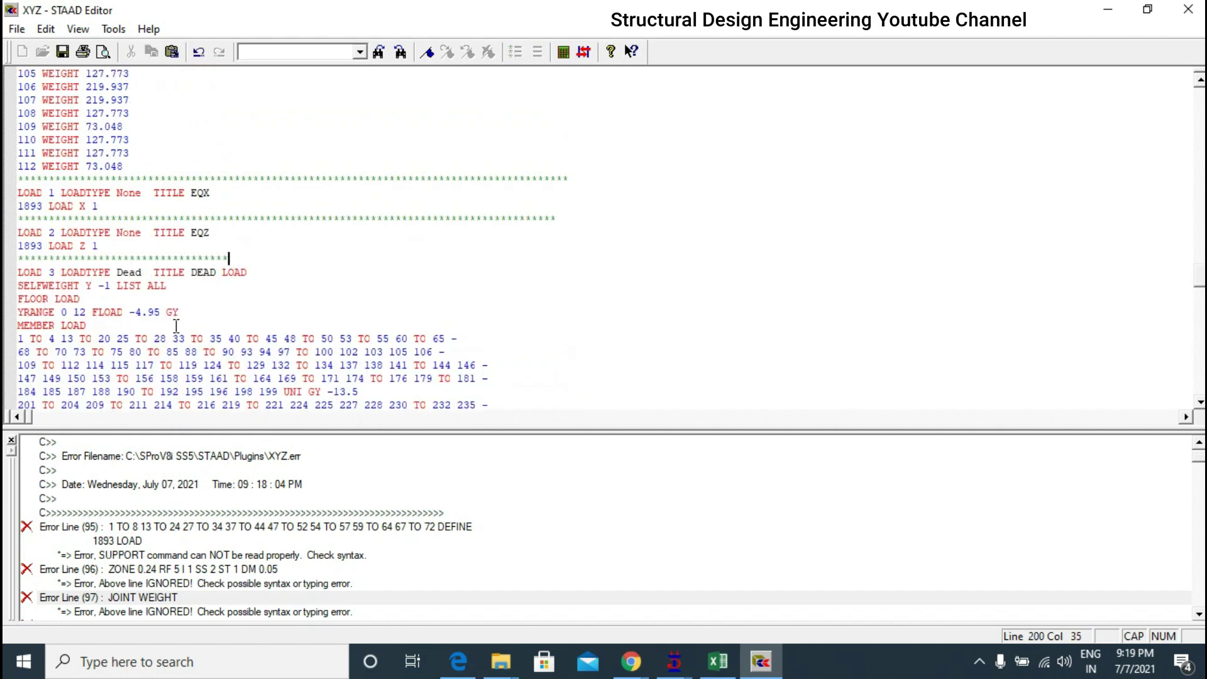
text(**************************)
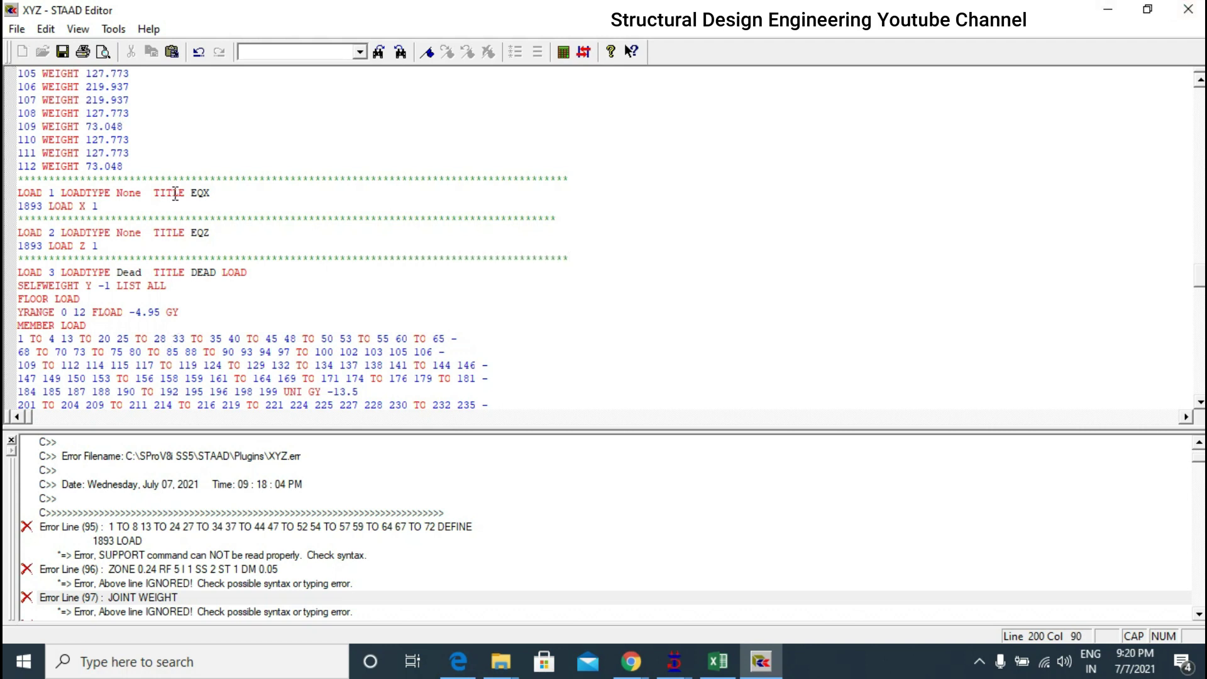
- Trace back to the SUPPORTS block and examine the continued joint list and its commented-out PINNED line
scroll(179, 252, up, 6)
scroll(126, 296, down, 4)
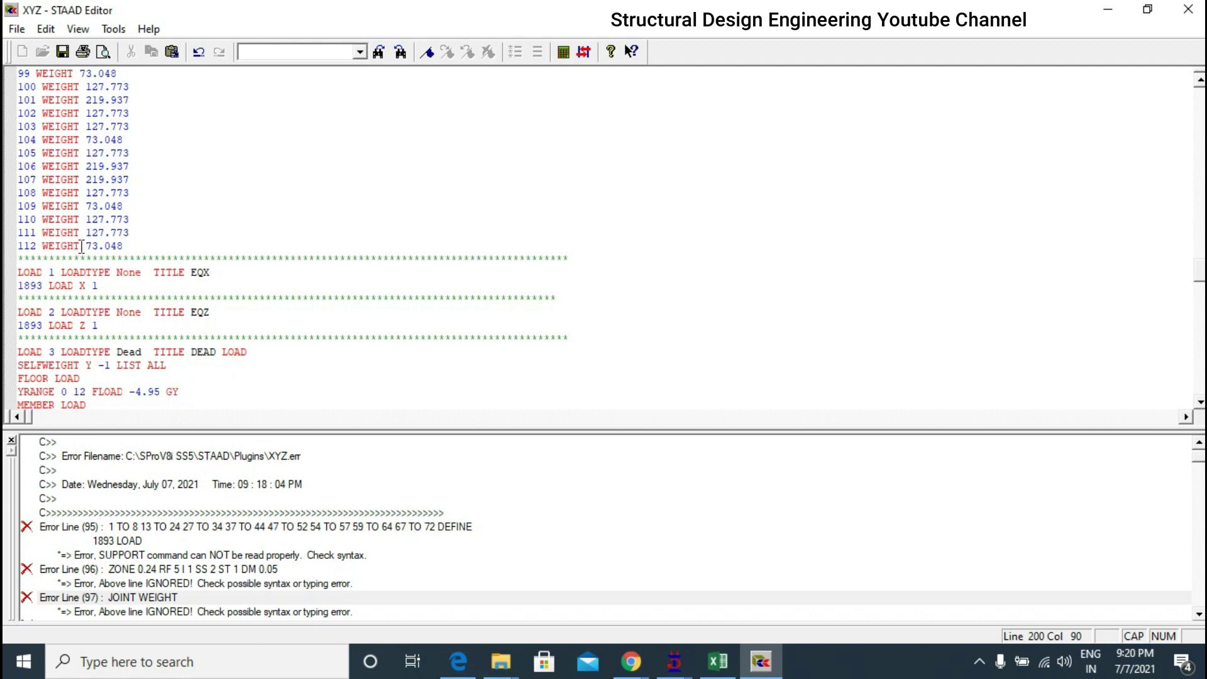
scroll(95, 238, up, 20)
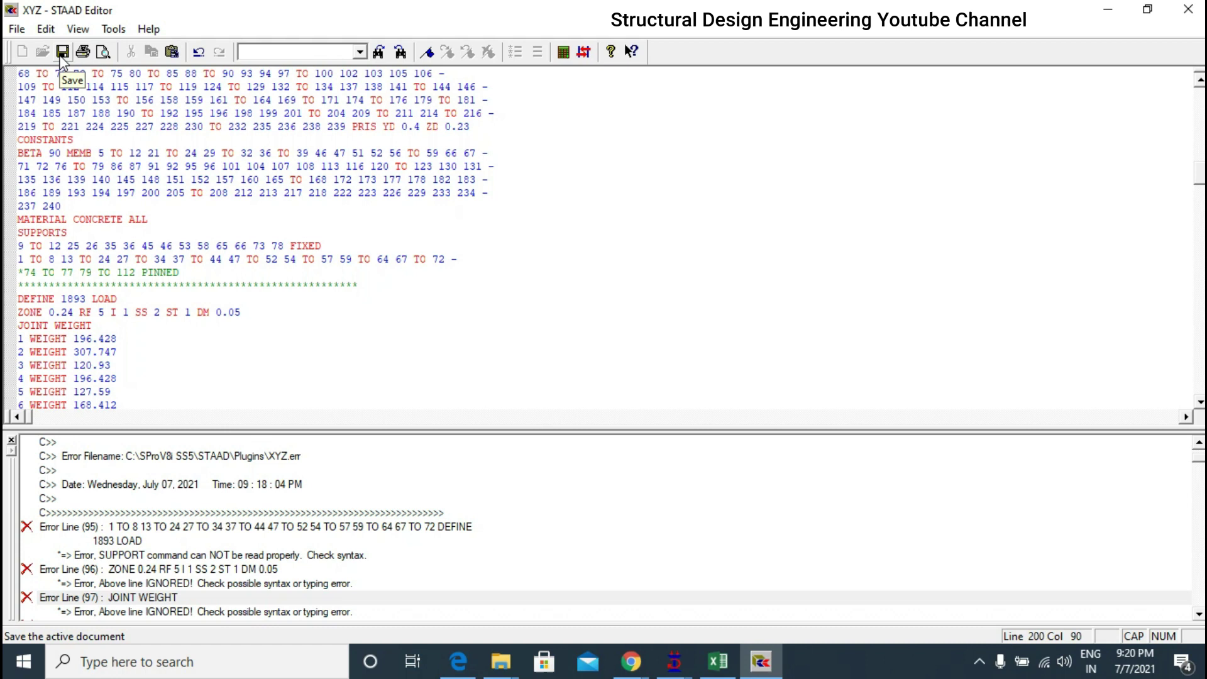
click(205, 284)
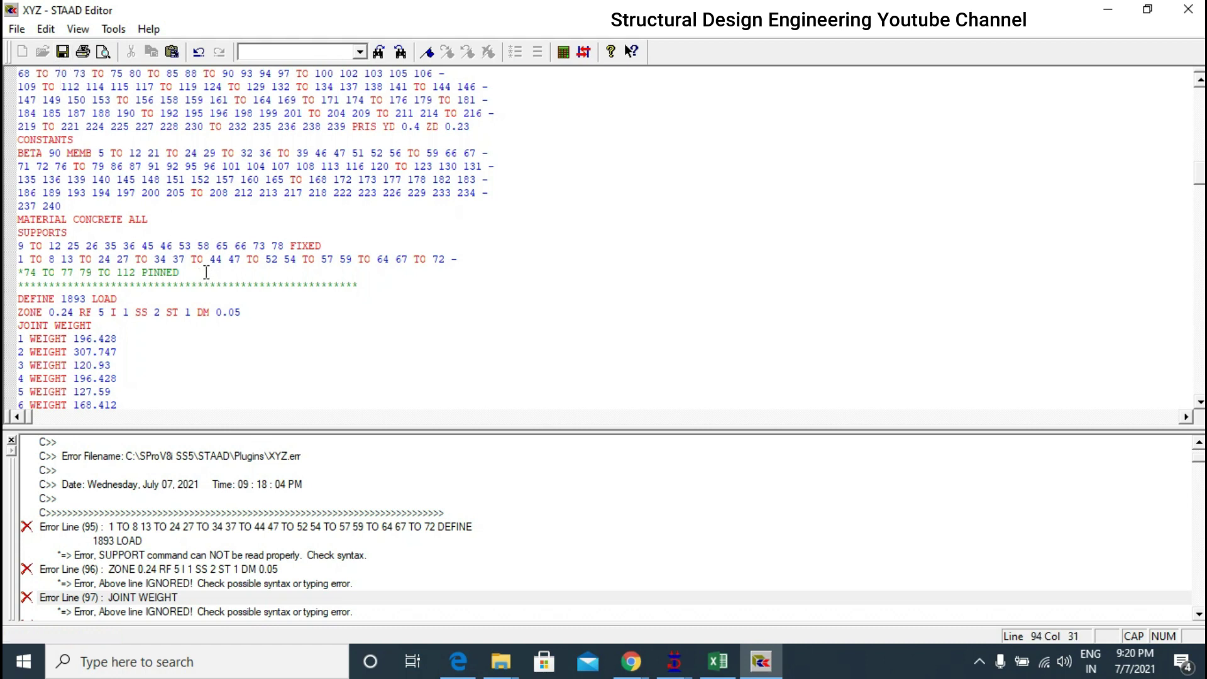
click(183, 272)
drag(186, 272, 11, 259)
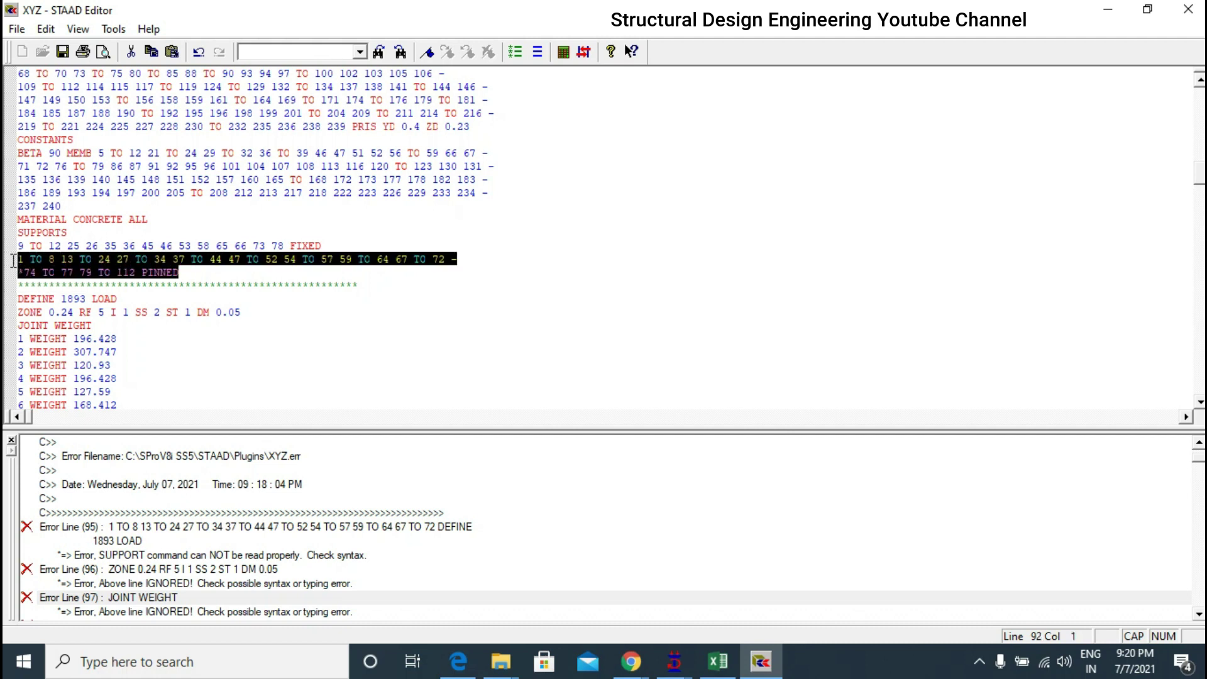
click(444, 322)
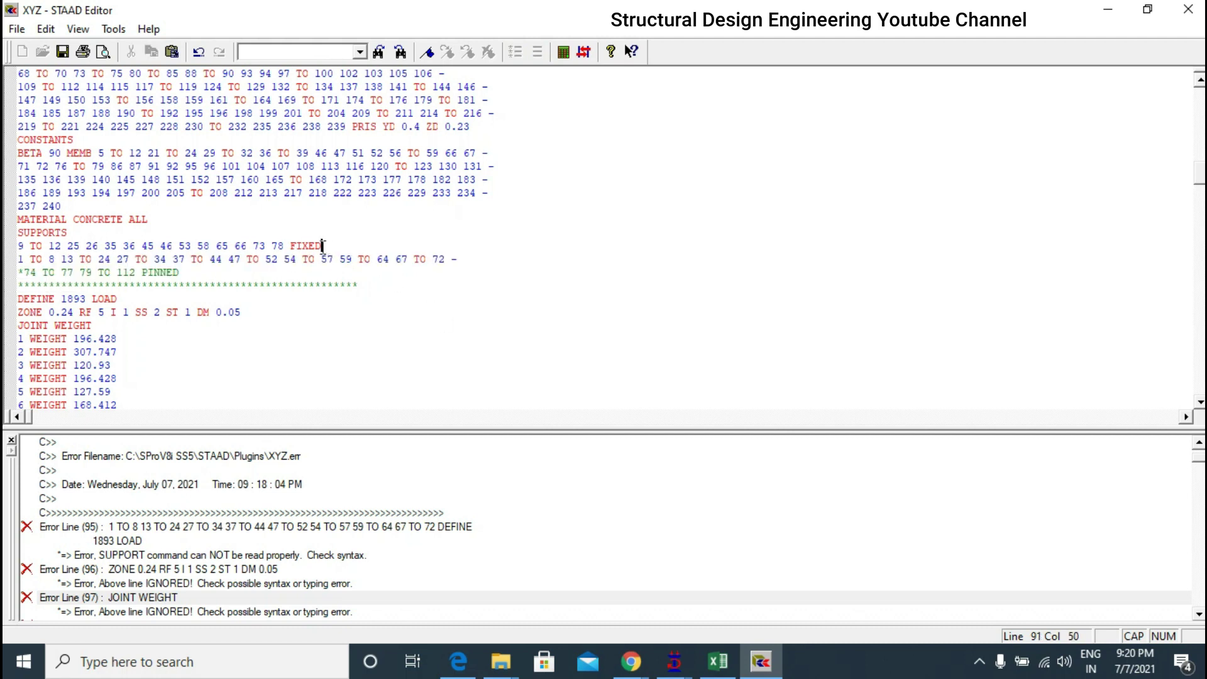
- Comment out the joint list line starting 1 TO 8 above the commented-out PINNED line in the SUPPORTS block
mouse_move(19, 259)
mouse_down()
mouse_move(182, 272)
mouse_move(7, 280)
mouse_up()
click(187, 275)
click(356, 286)
click(199, 269)
drag(458, 260, 28, 263)
drag(147, 272, 205, 277)
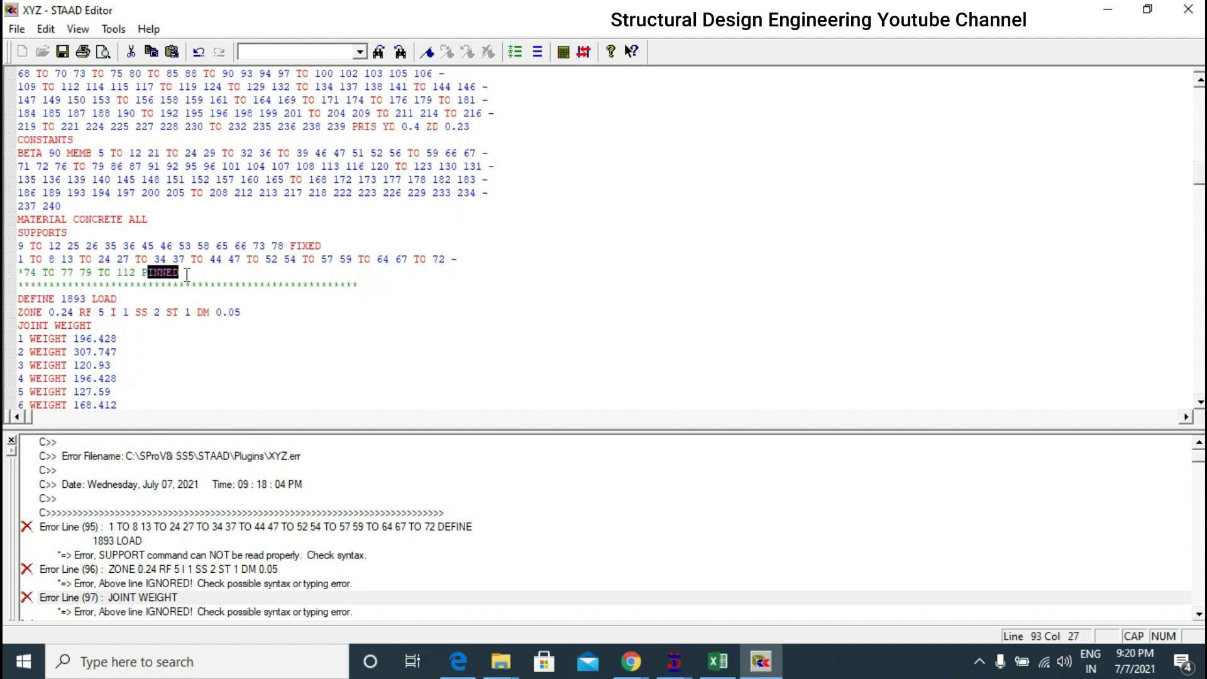
drag(453, 261, 19, 259)
click(516, 52)
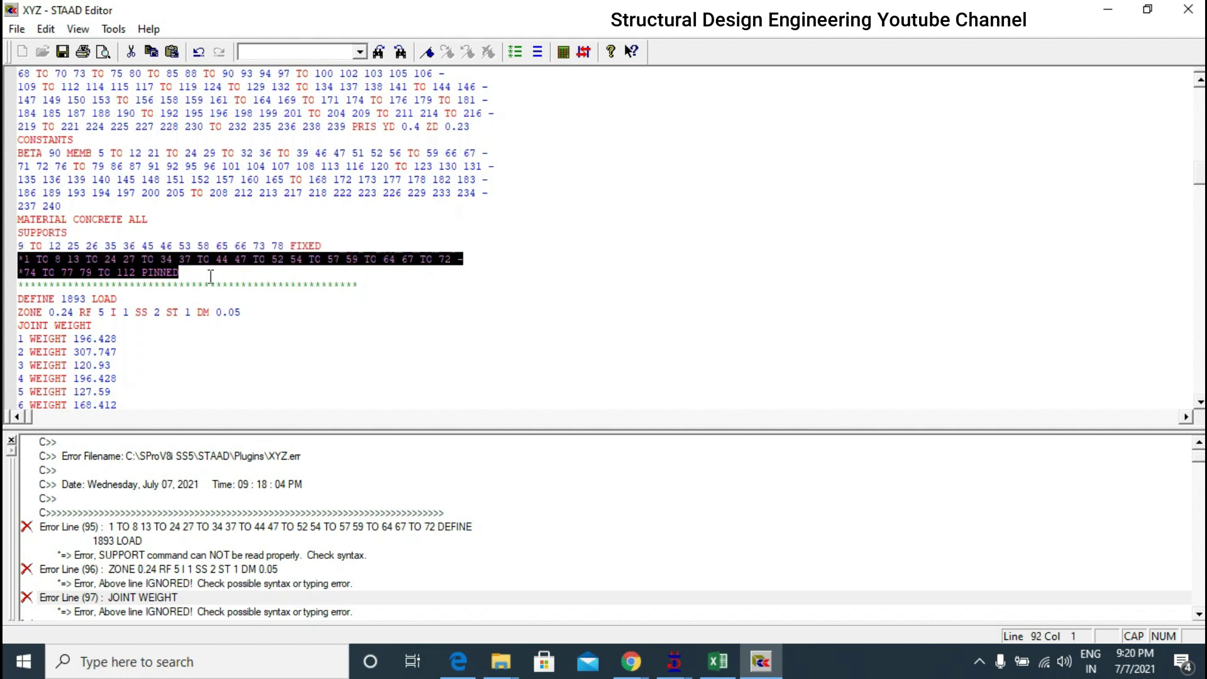
click(265, 284)
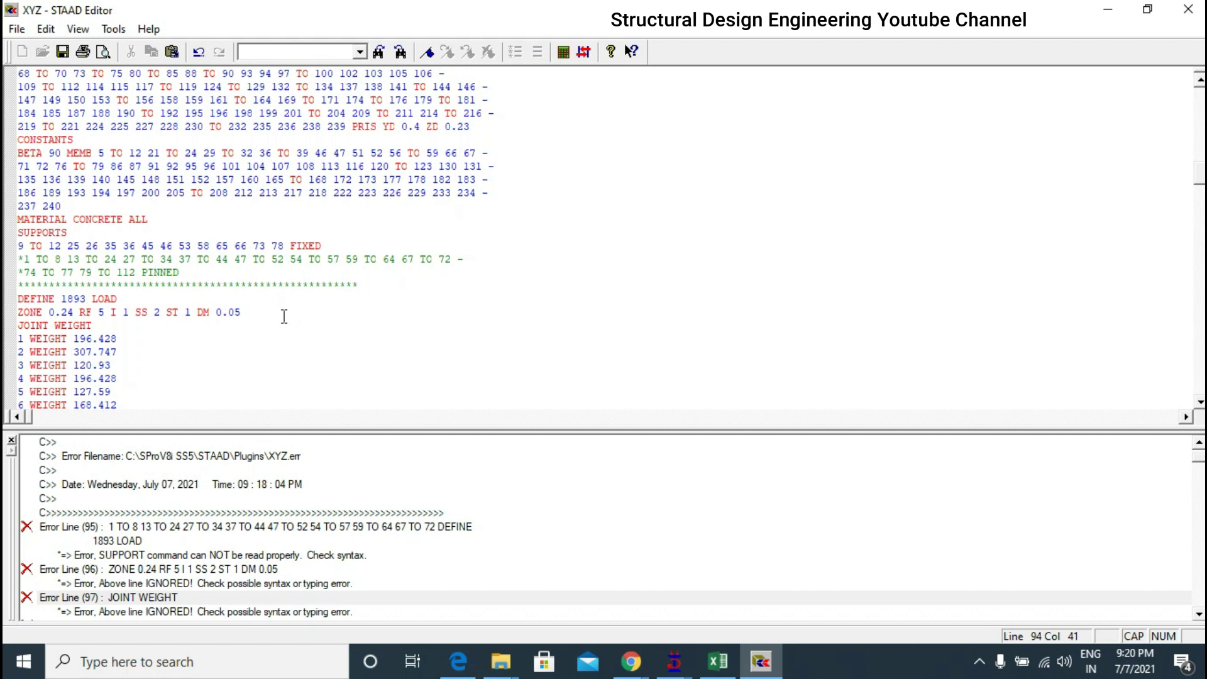
- Examine the DEFINE 1893 LOAD block, its ZONE line and the JOINT WEIGHT list below the supports
scroll(294, 319, down, 4)
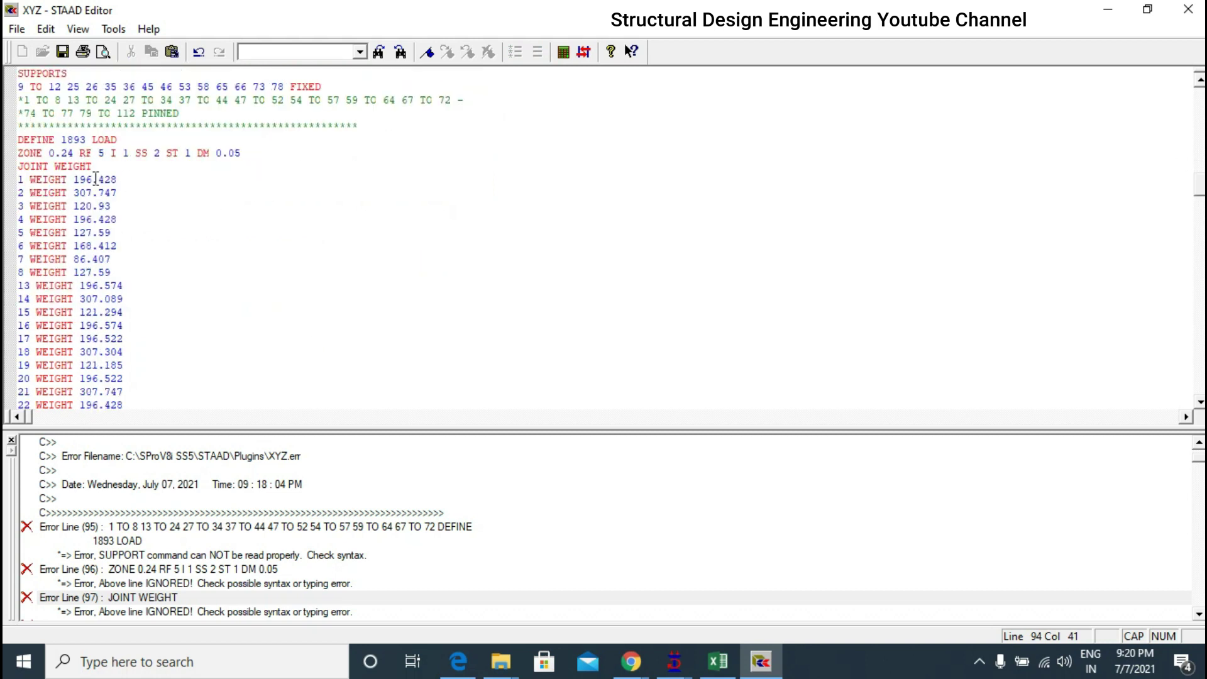
drag(24, 166, 138, 165)
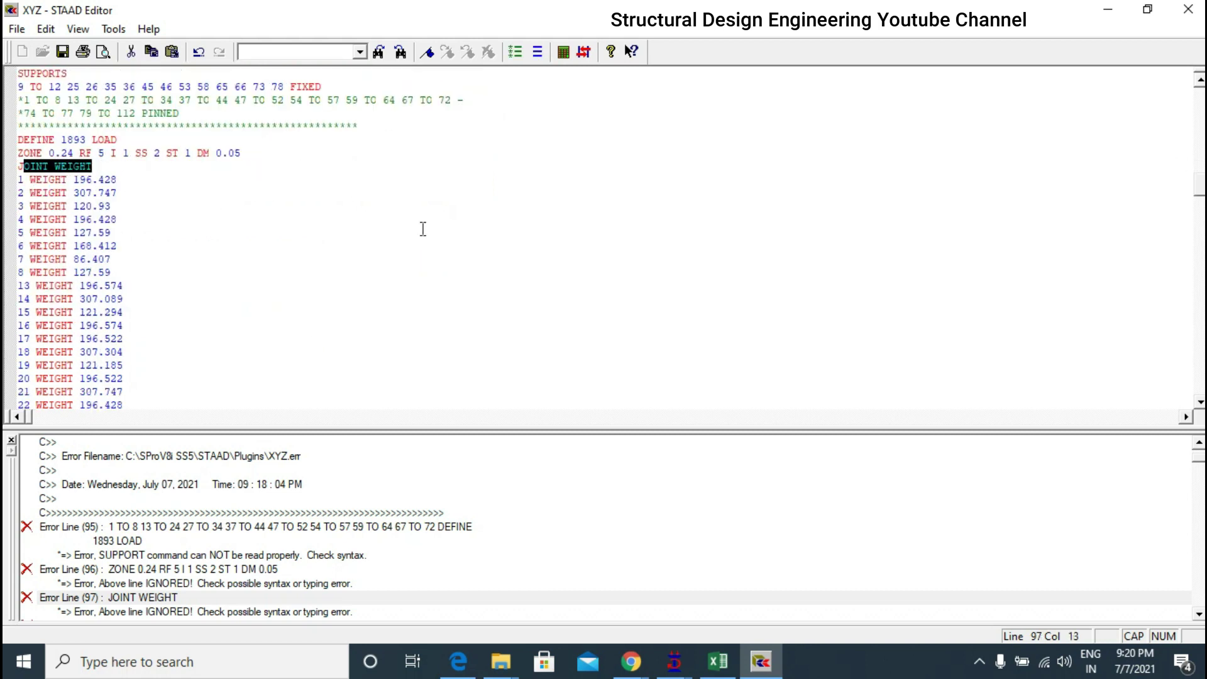
drag(31, 153, 232, 163)
key(Down)
key(Down)
click(24, 138)
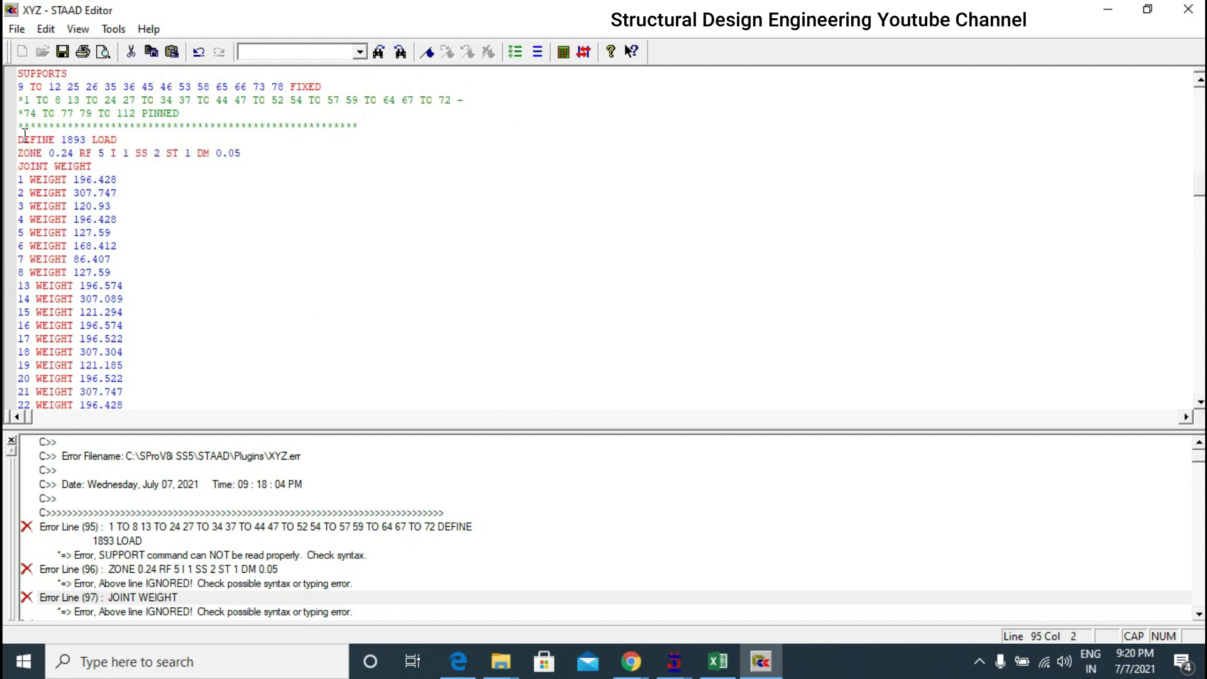
shift+click(92, 139)
click(136, 140)
scroll(144, 352, down, 5)
scroll(141, 342, up, 9)
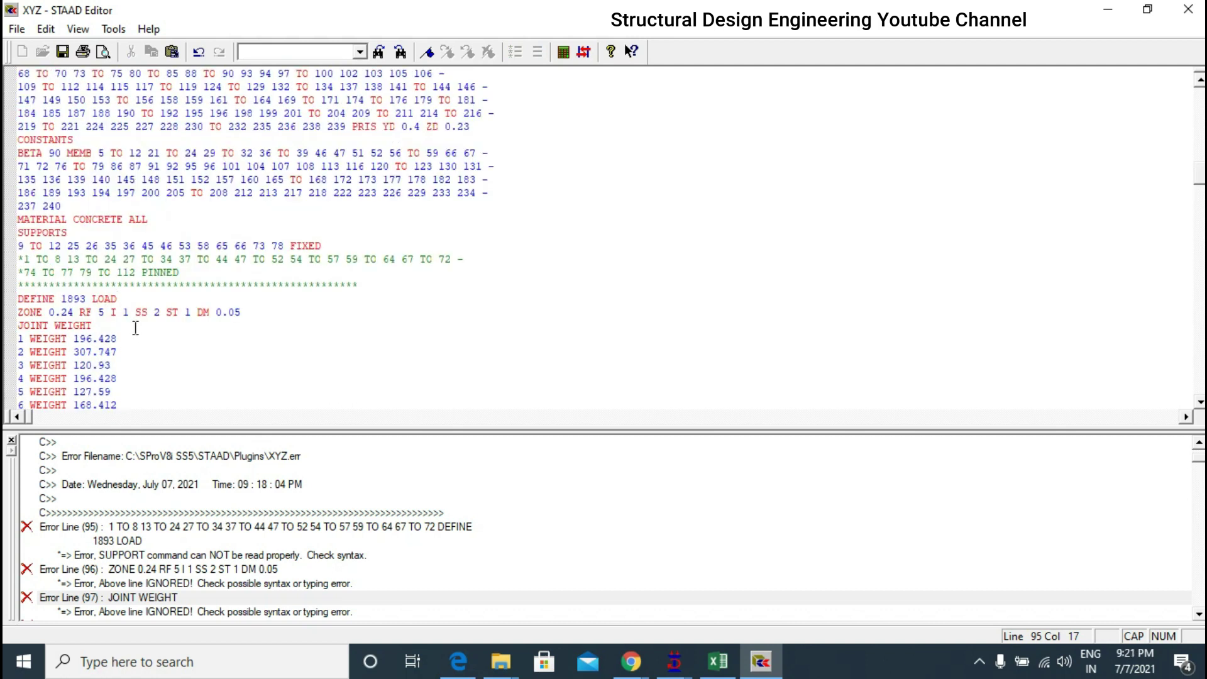
scroll(135, 327, down, 3)
drag(24, 179, 141, 370)
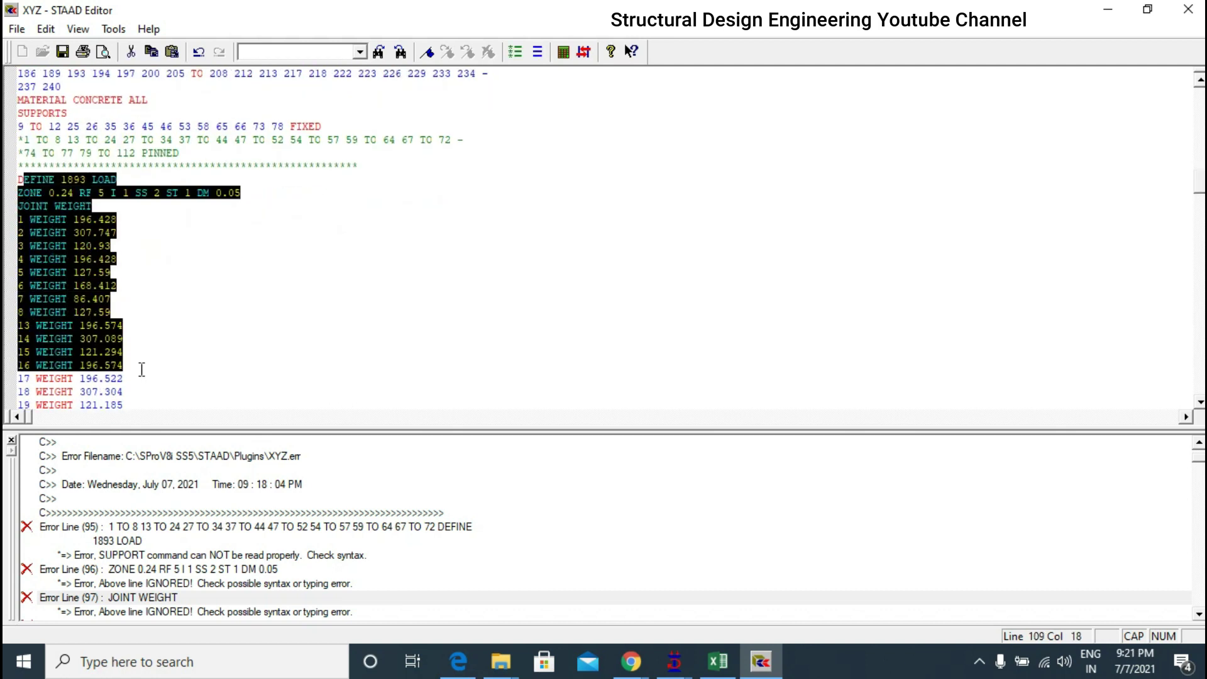
click(391, 274)
scroll(377, 271, up, 2)
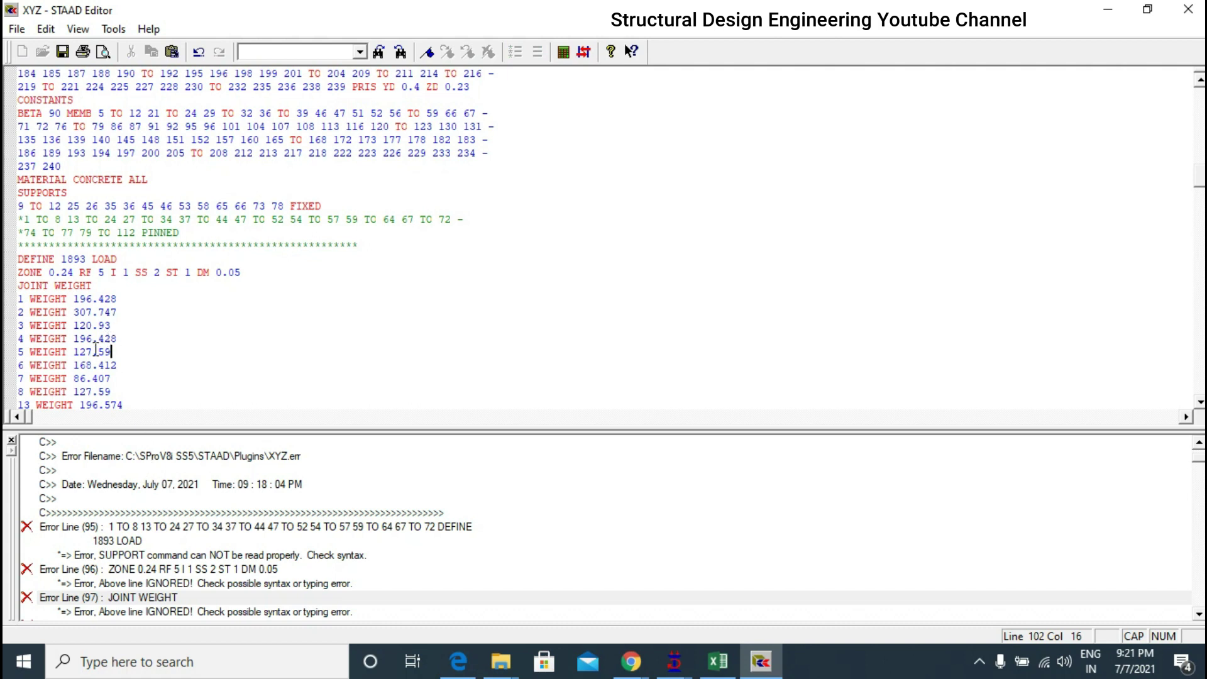
scroll(204, 256, up, 2)
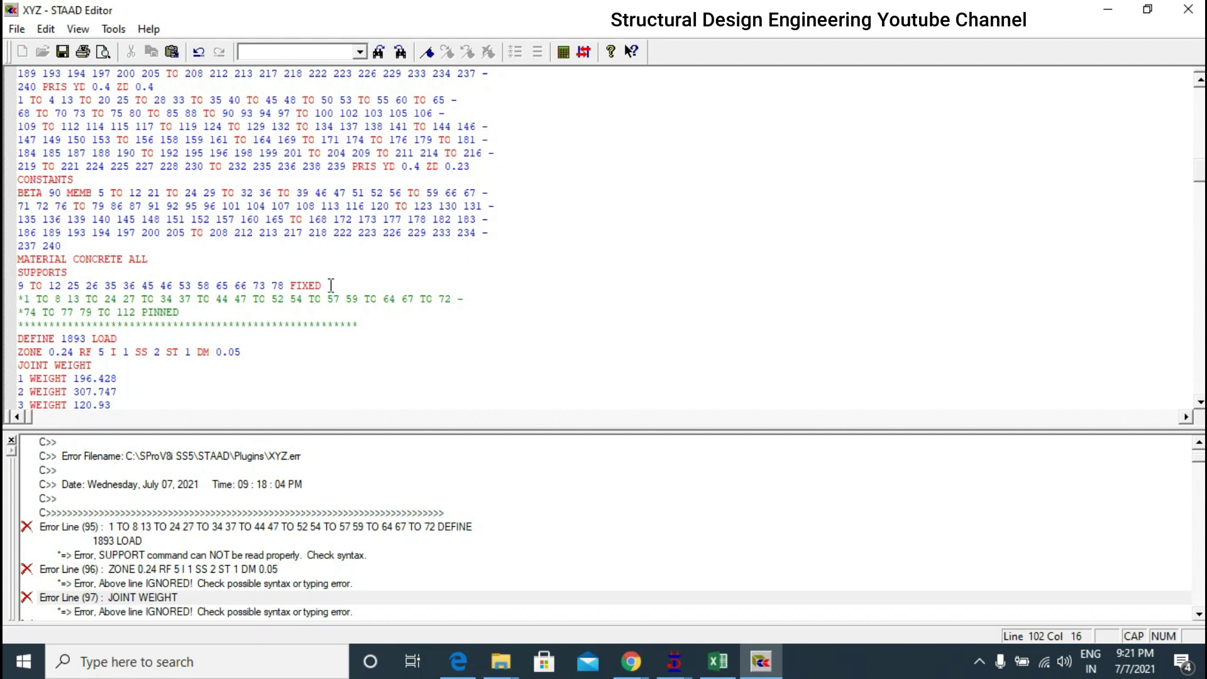
- Recheck the two commented-out pinned support lines and save the input file
drag(180, 312, 17, 313)
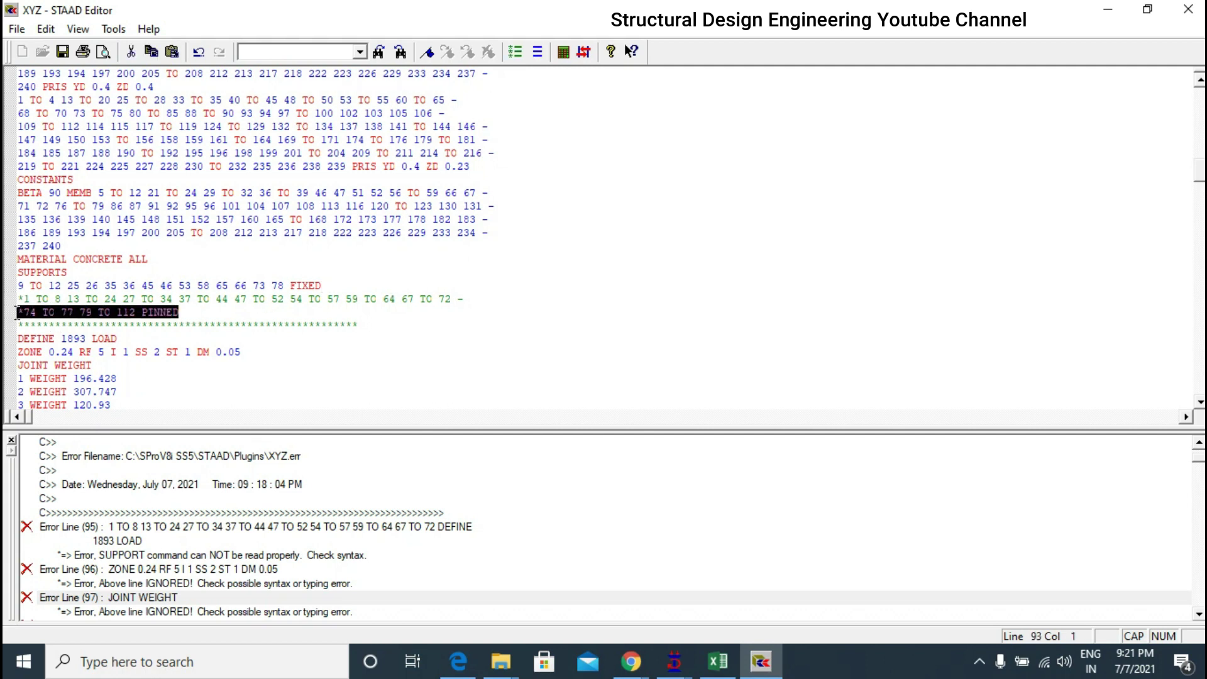
click(188, 313)
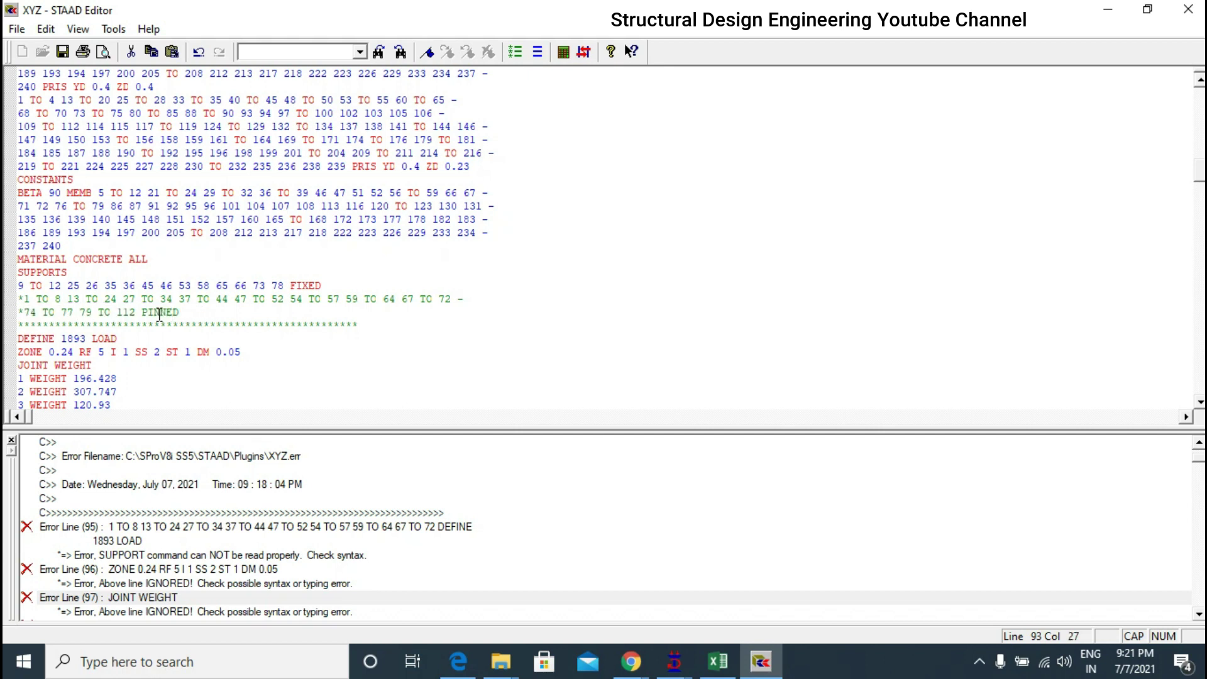
key(shift+Home)
drag(345, 299, 303, 299)
drag(215, 313, 13, 299)
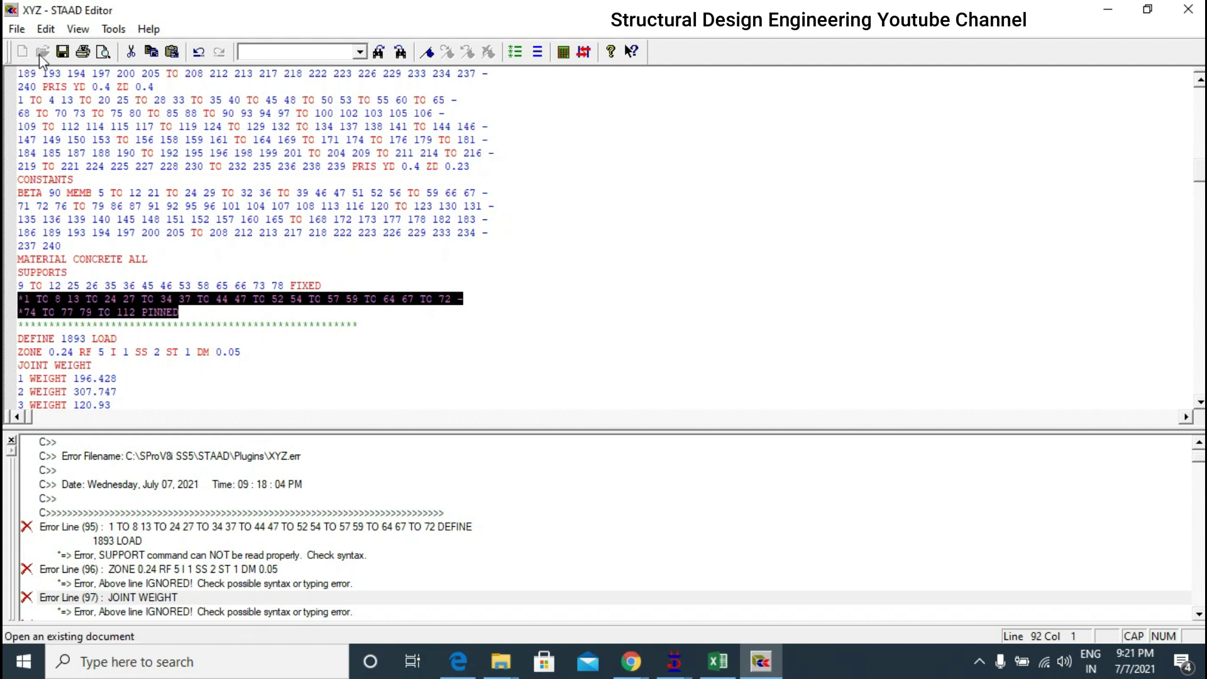
click(62, 52)
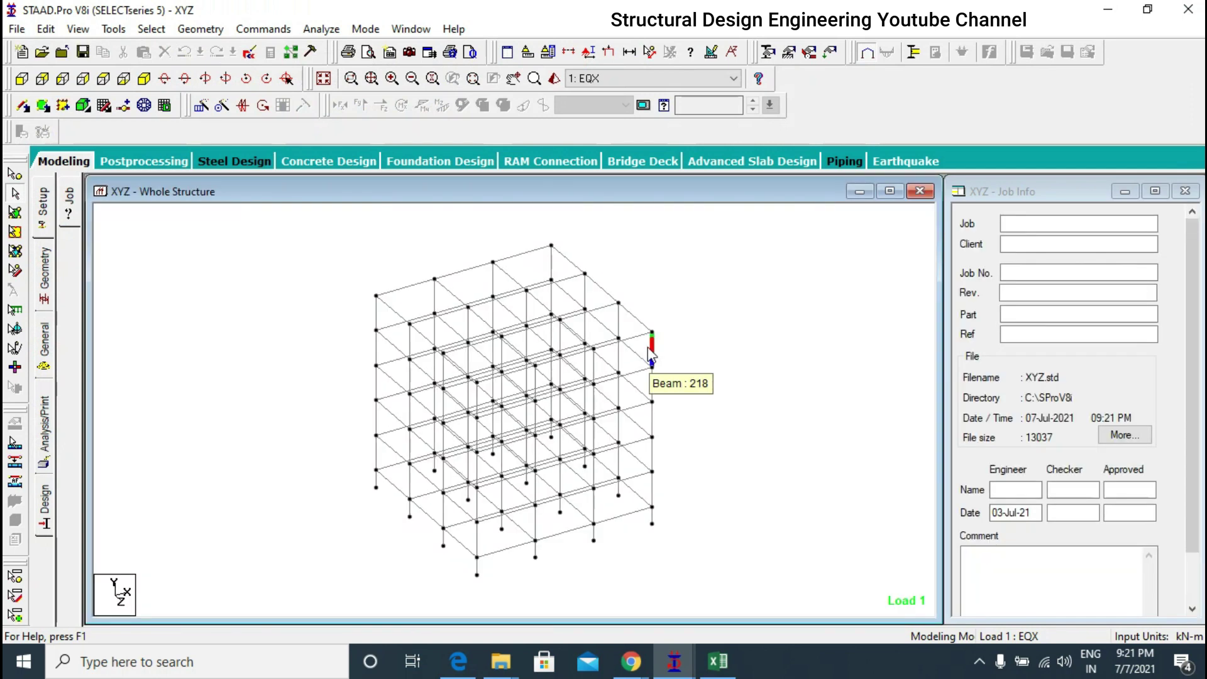
- Run the analysis on the corrected model and close the analysis report, staying in modeling mode
click(330, 30)
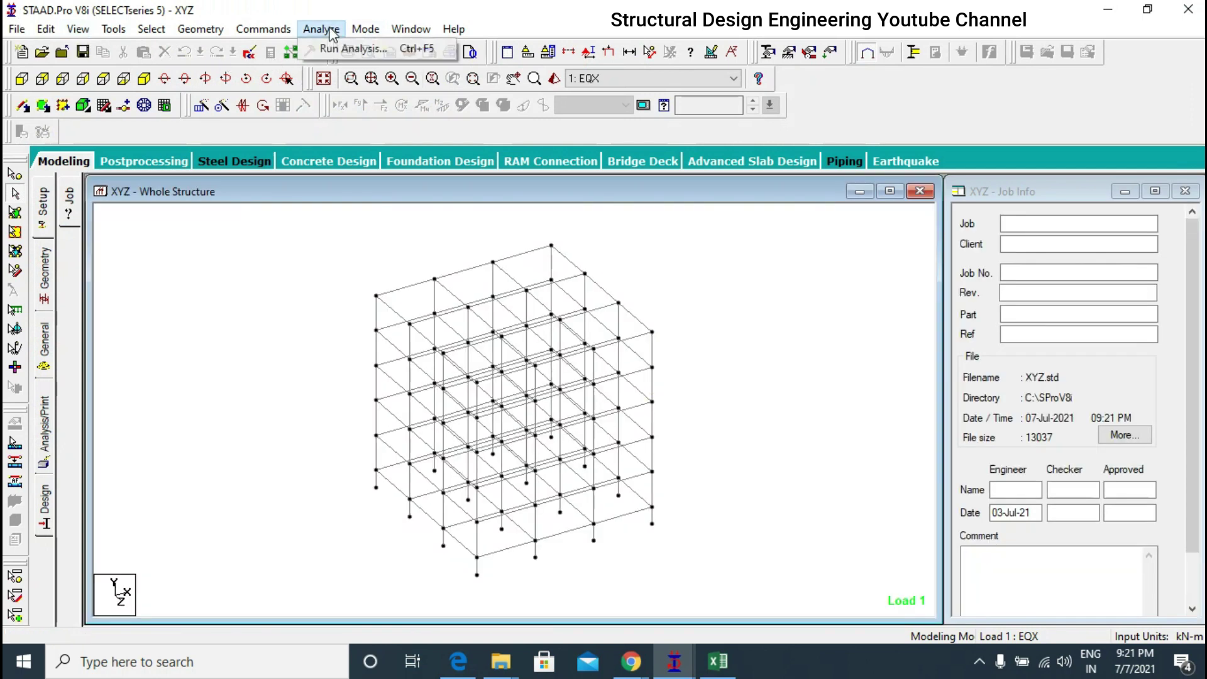
click(343, 49)
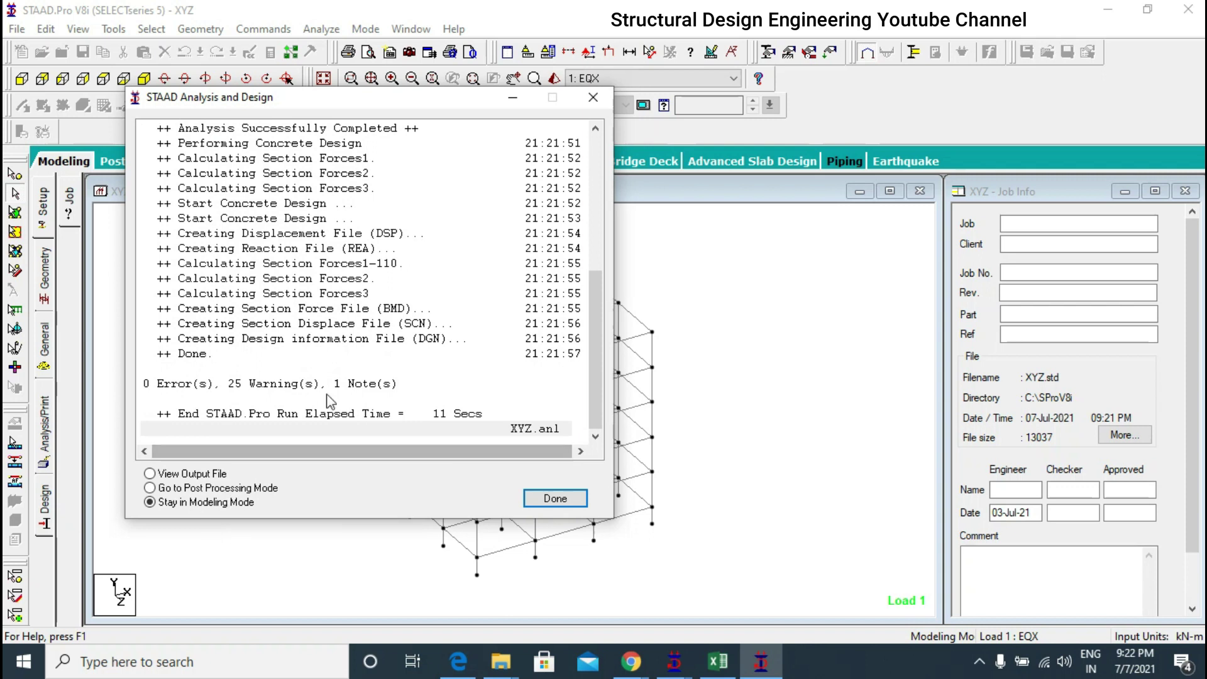
click(593, 97)
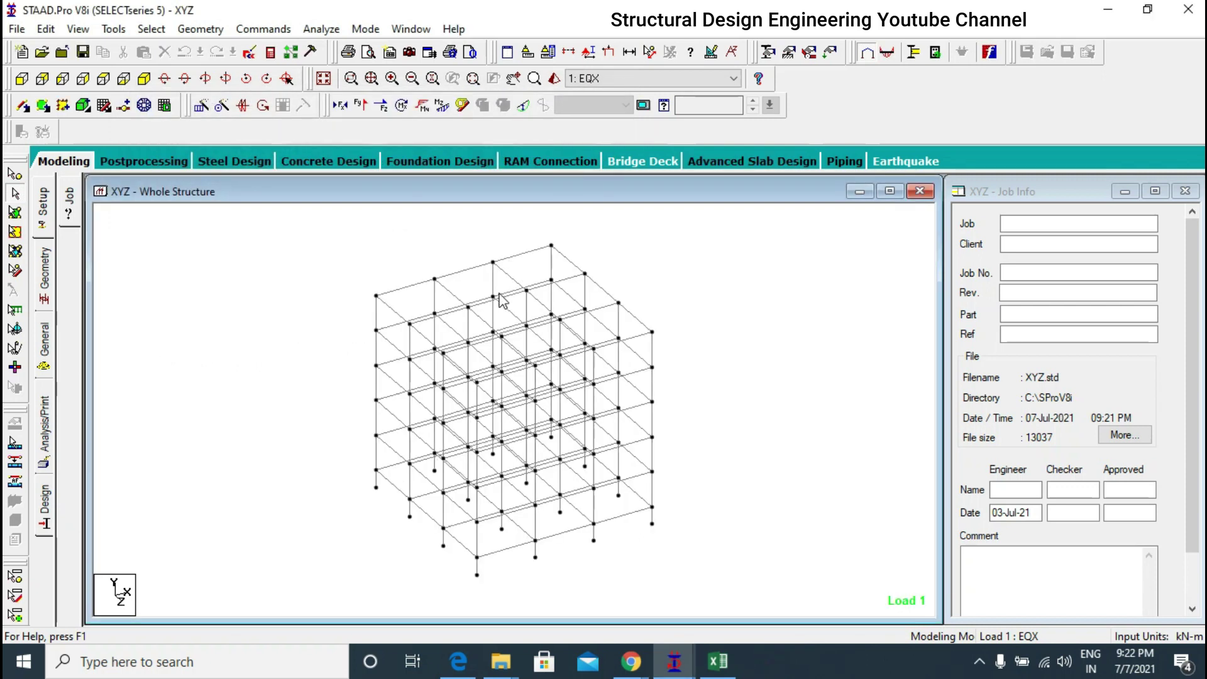
- Examine the section failure warnings in the analysis output, including the design results of beam 50, and close the output
click(276, 52)
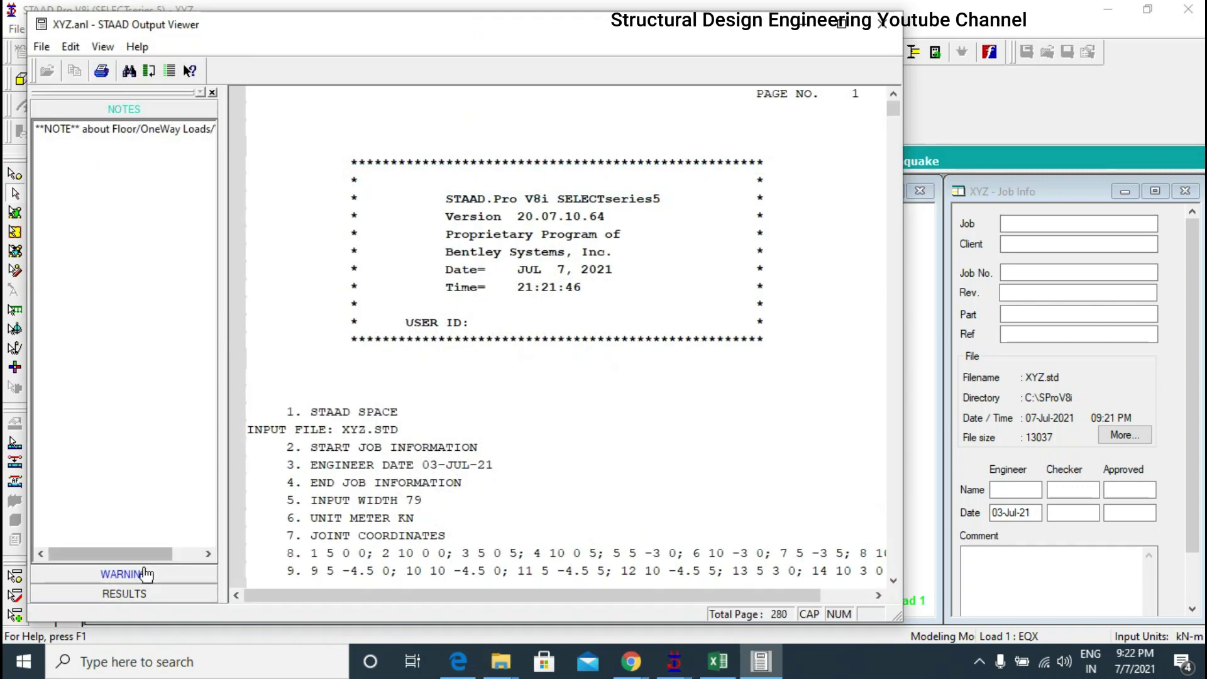
click(143, 569)
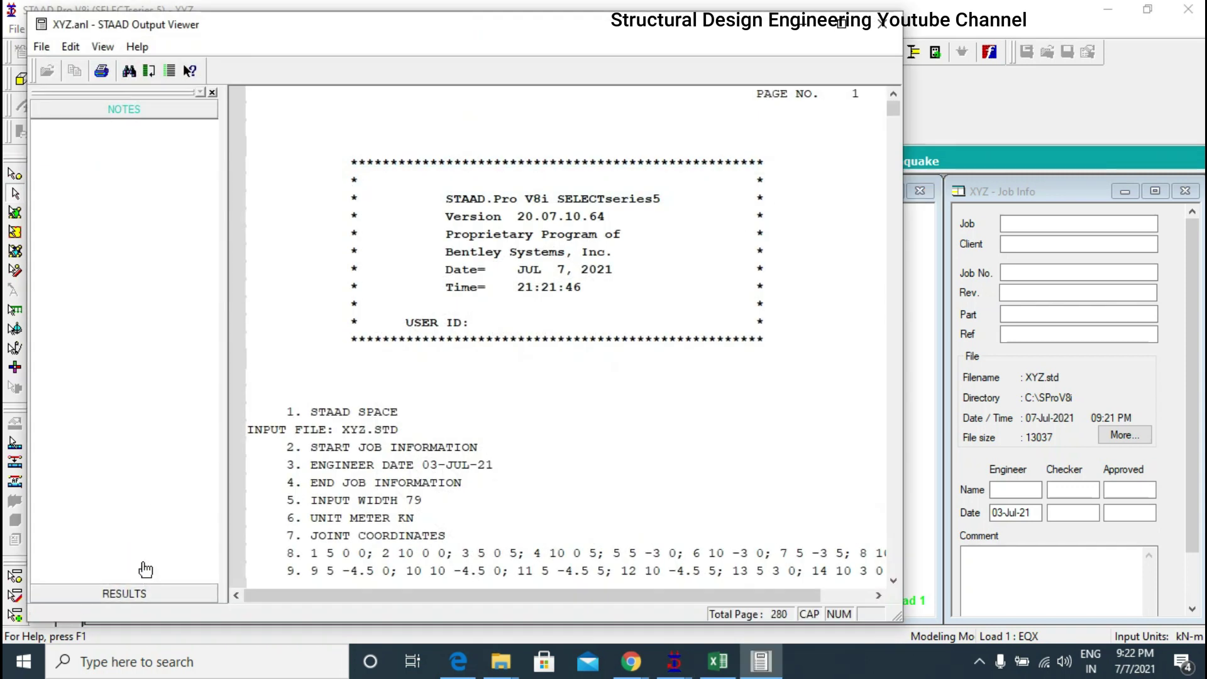
click(136, 180)
click(138, 213)
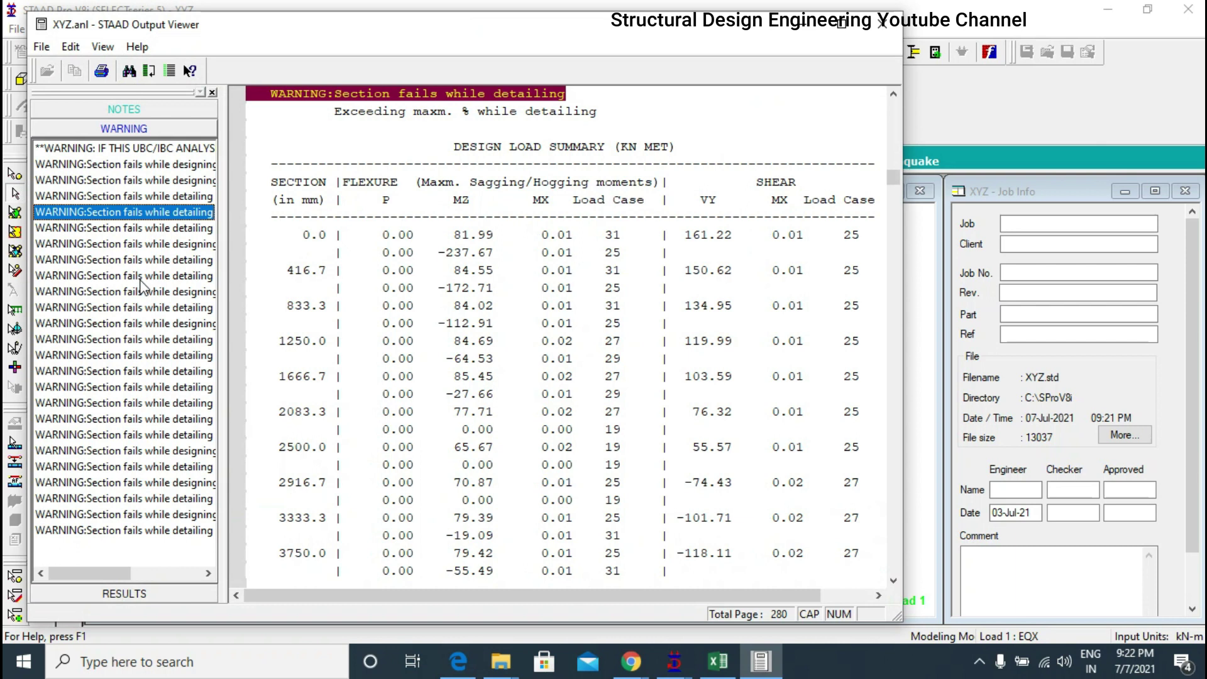
click(142, 281)
click(509, 188)
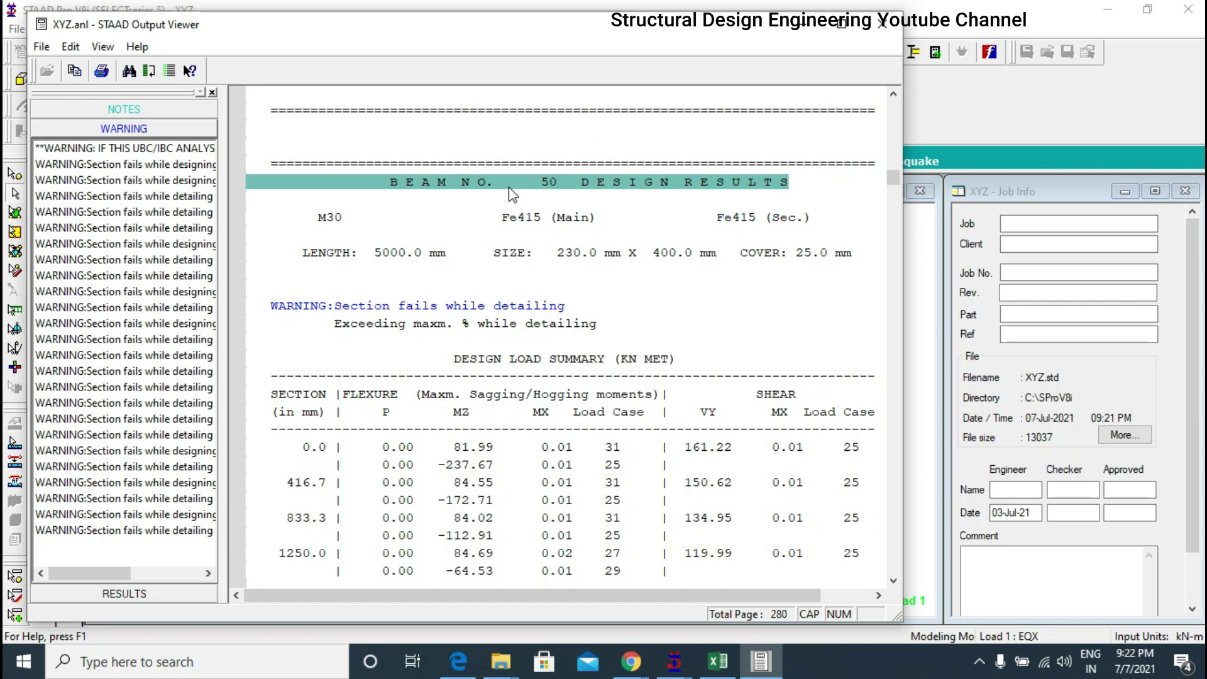
scroll(438, 217, up, 1)
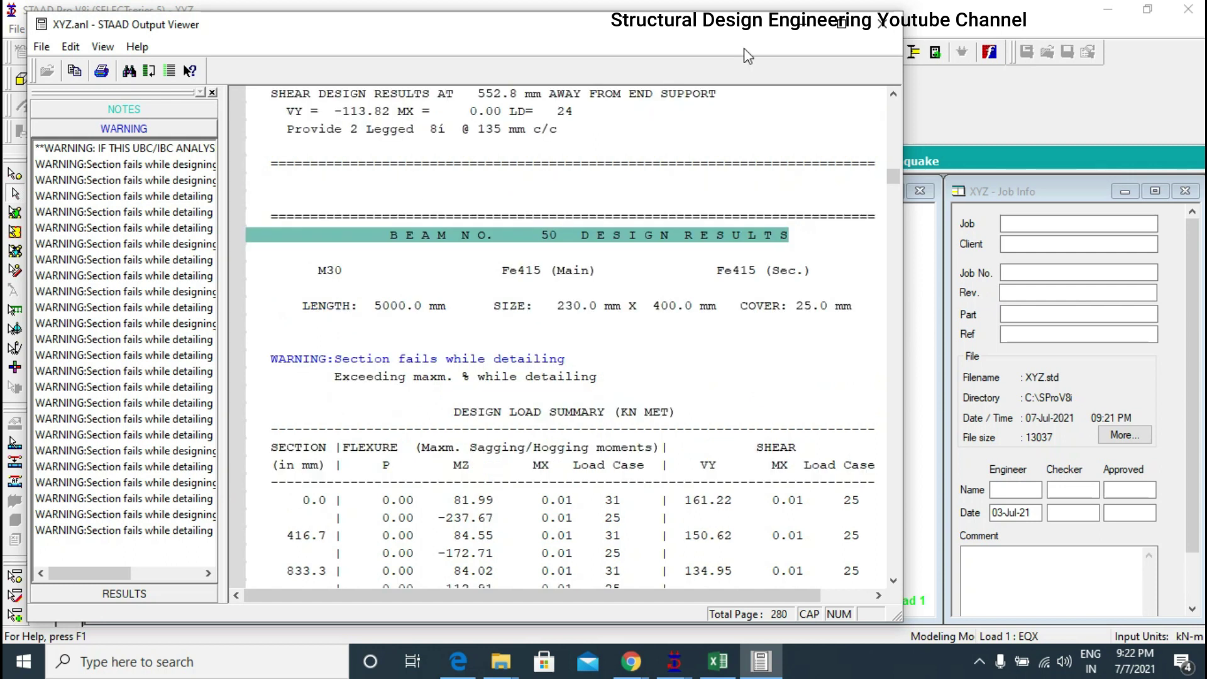
click(877, 26)
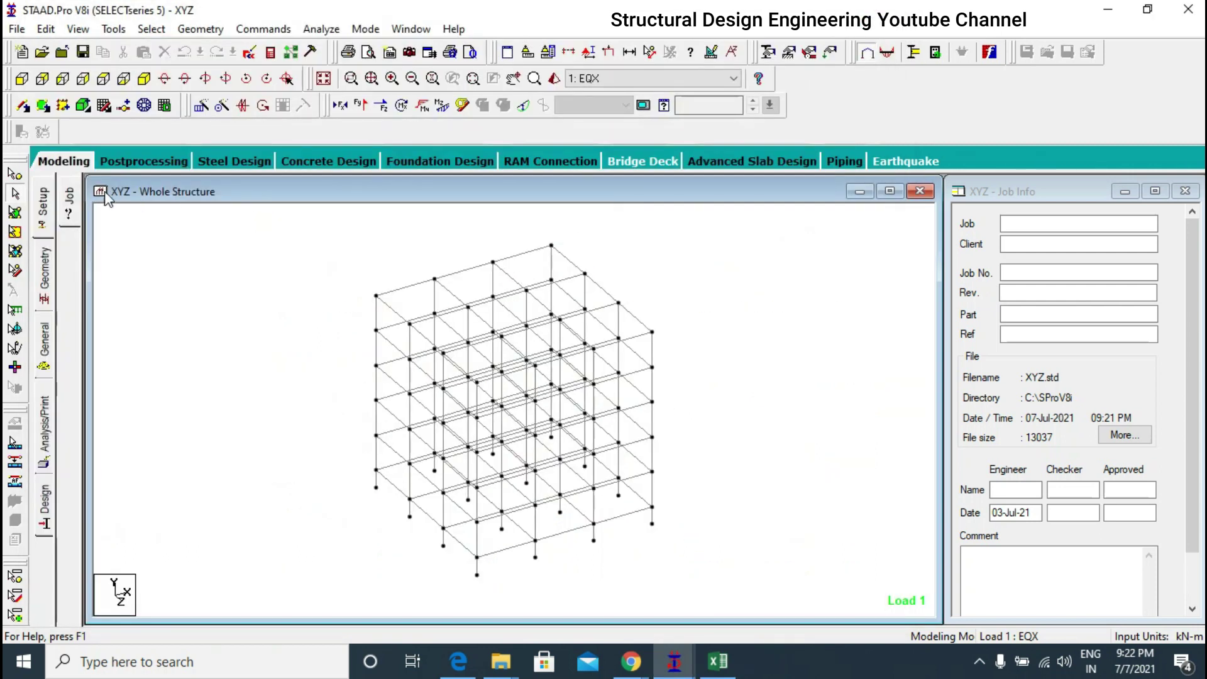
- Review the member section properties and highlight the members assigned to each of the two rectangular concrete sections
click(46, 345)
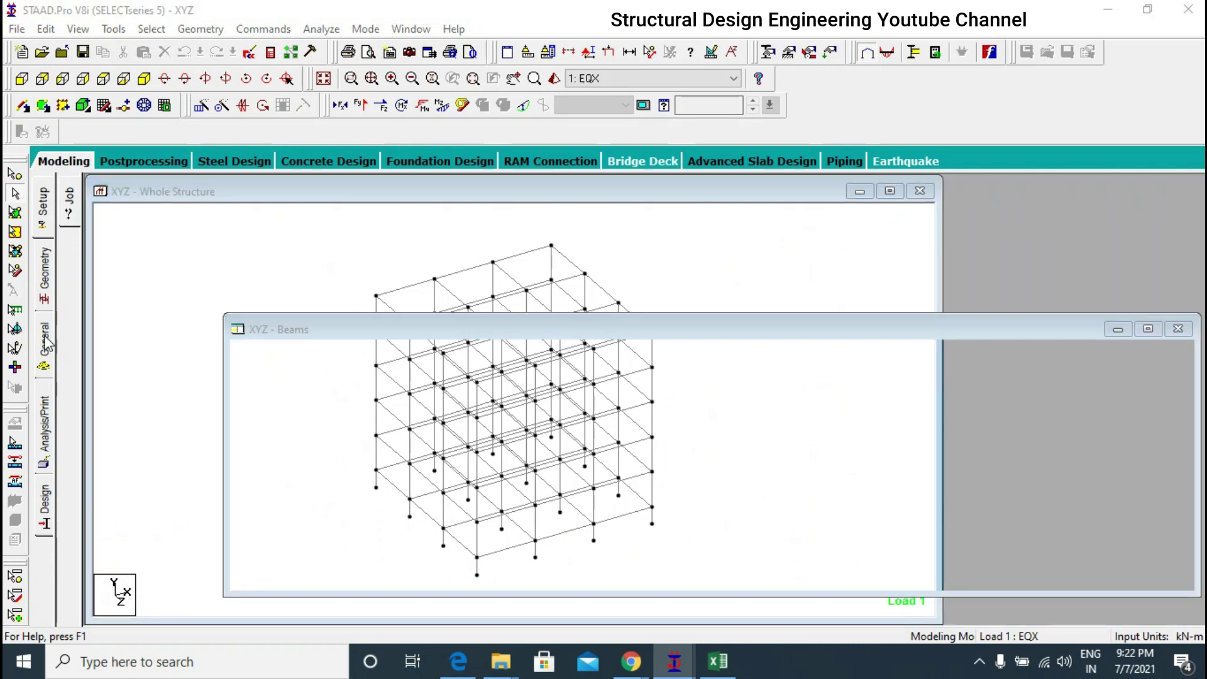
click(1006, 328)
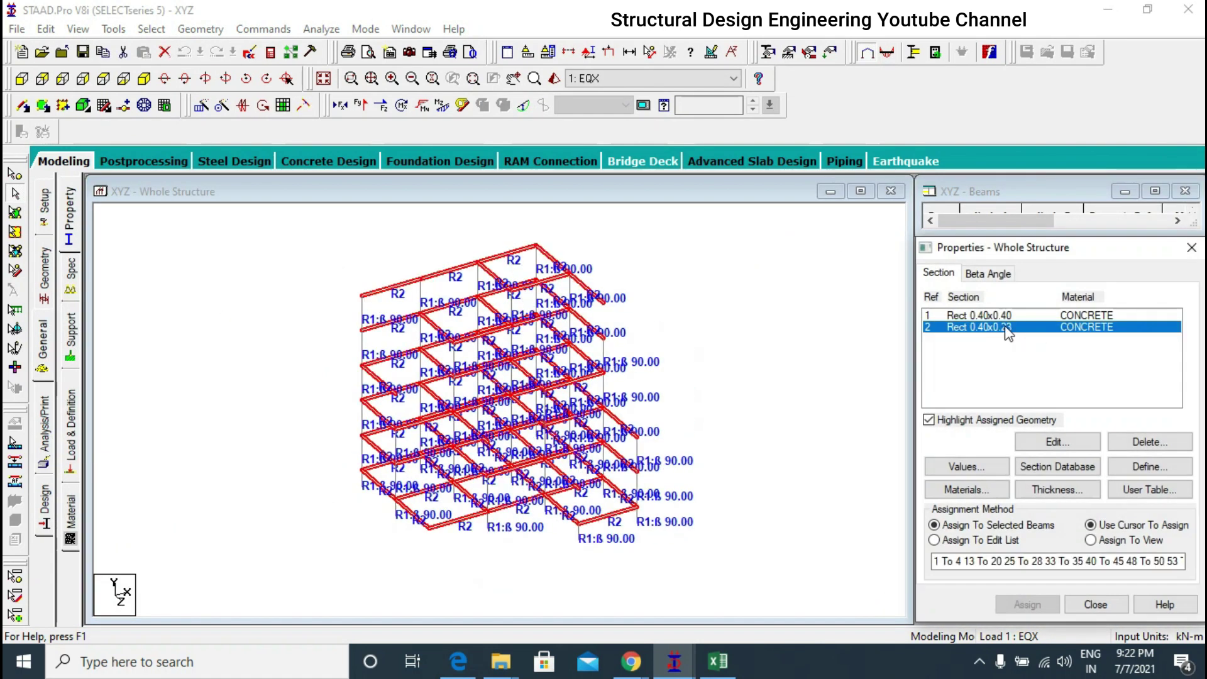
click(1006, 316)
click(1004, 328)
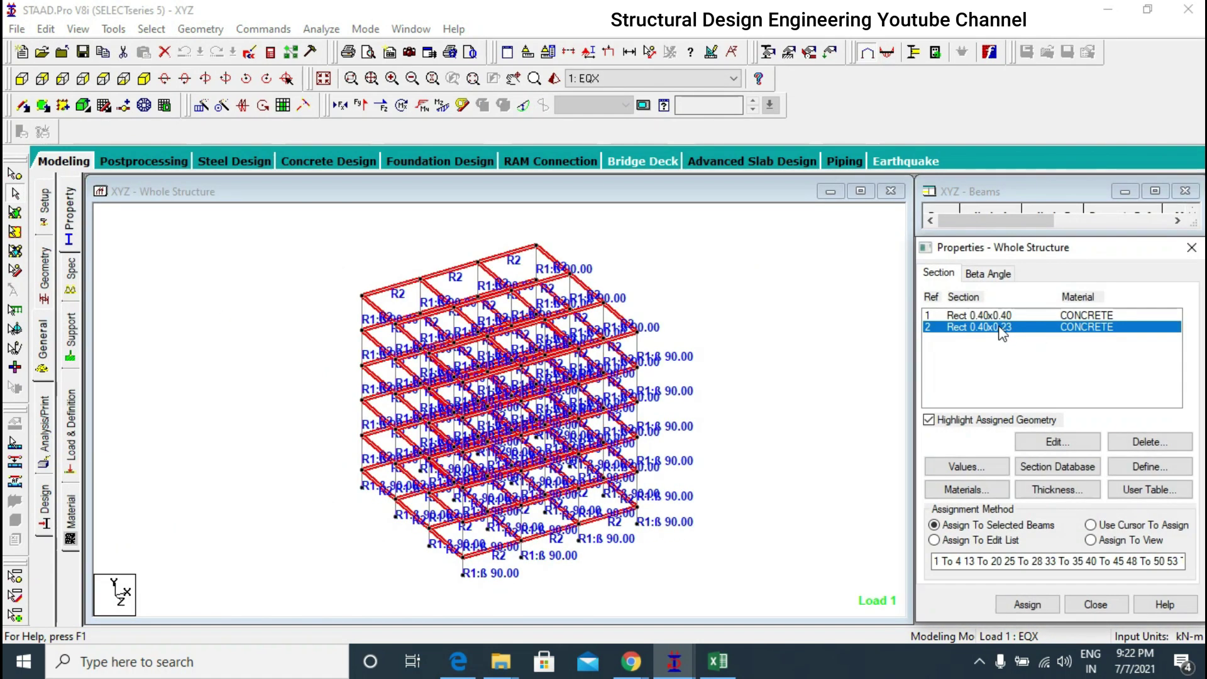
- Set the 0.40x0.23 beam section to YD 0.6 m and ZD 0.3 m, deleting the old result files
double_click(974, 328)
drag(674, 176, 949, 179)
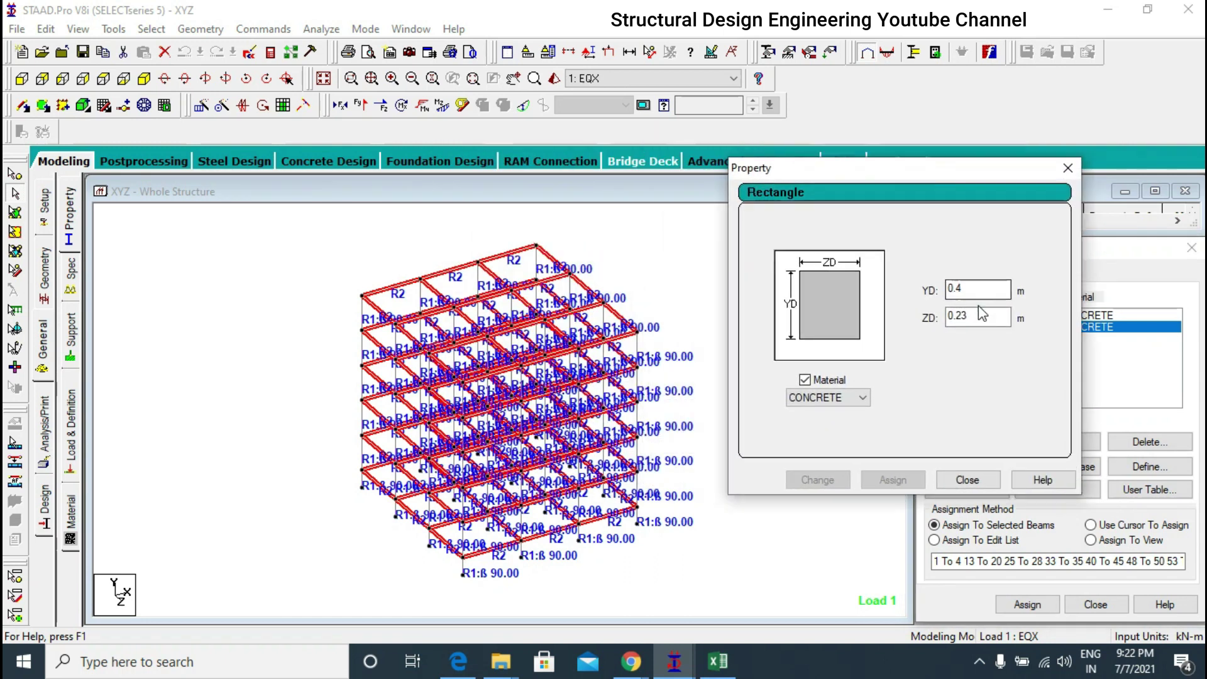
key(shift+Tab)
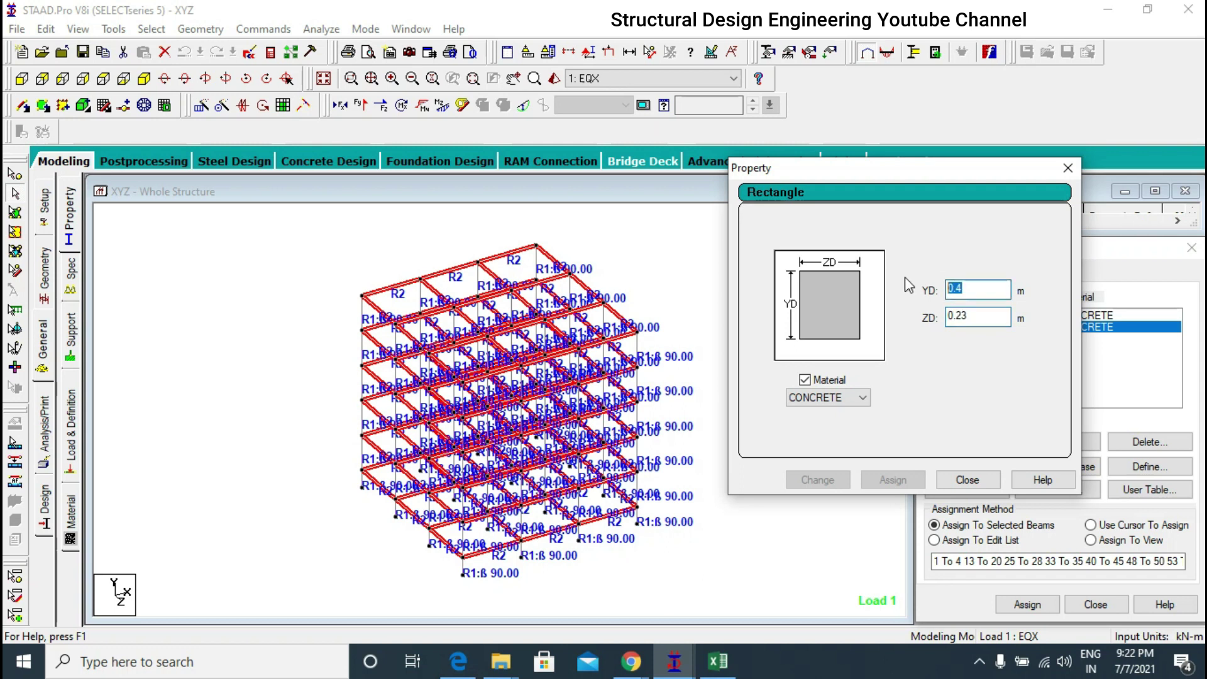
drag(953, 316, 977, 317)
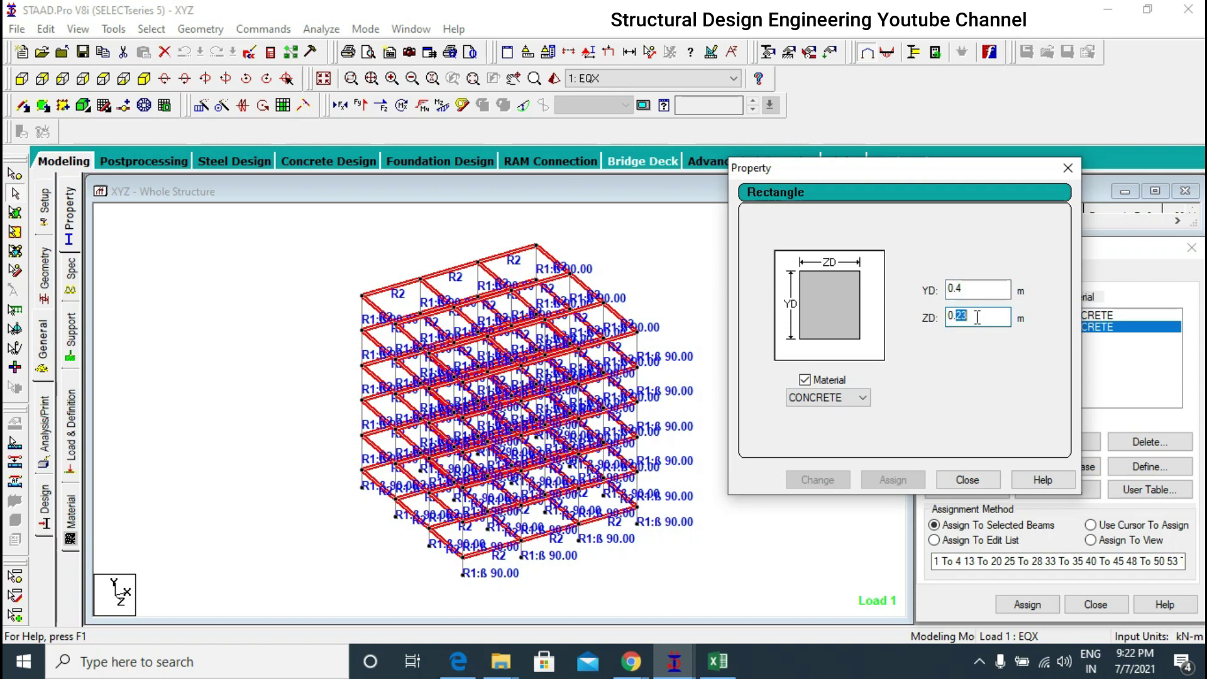
text(3)
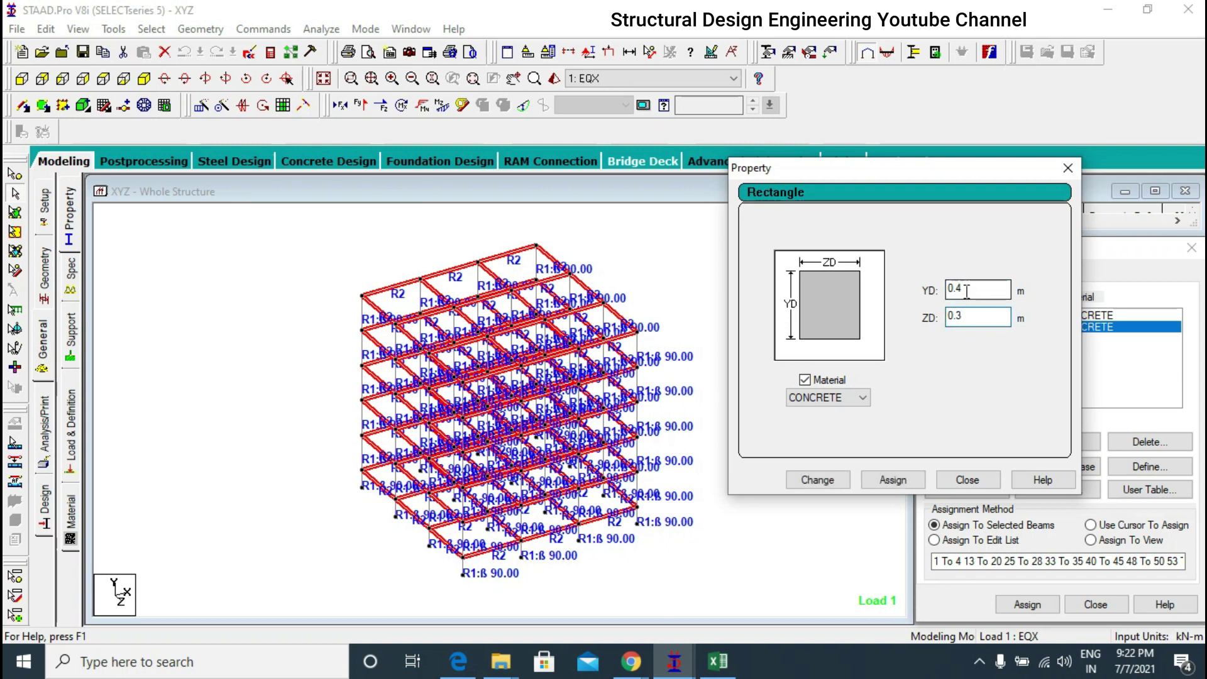
click(961, 288)
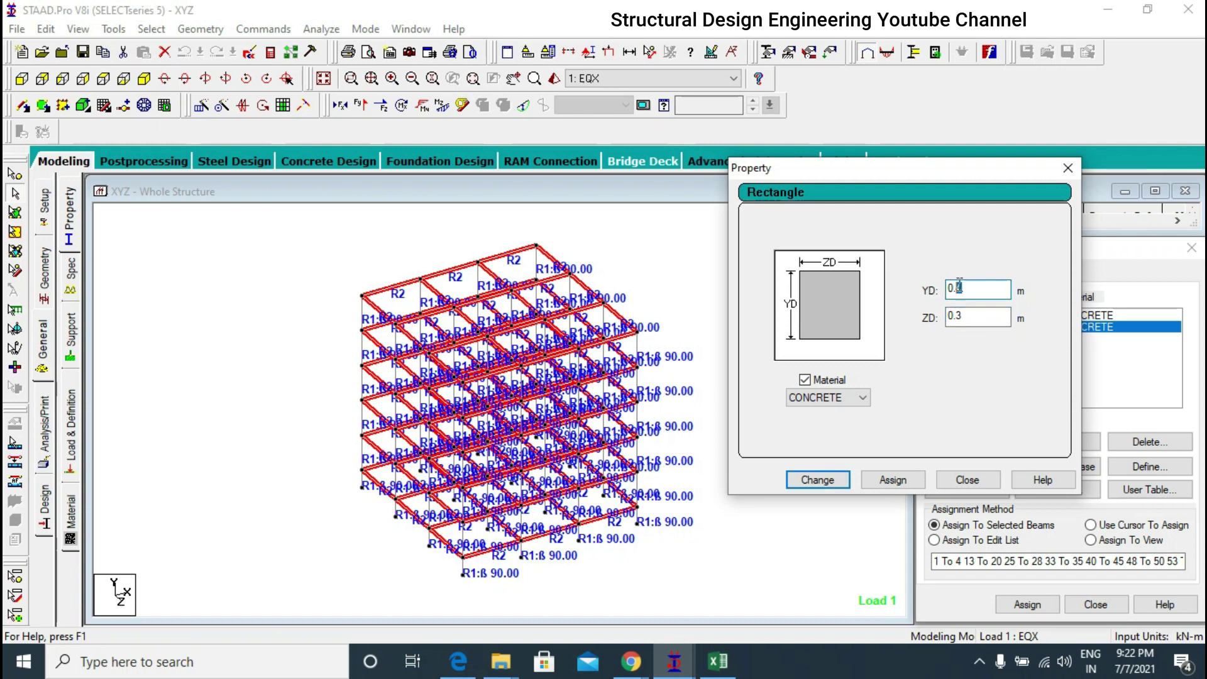
click(892, 480)
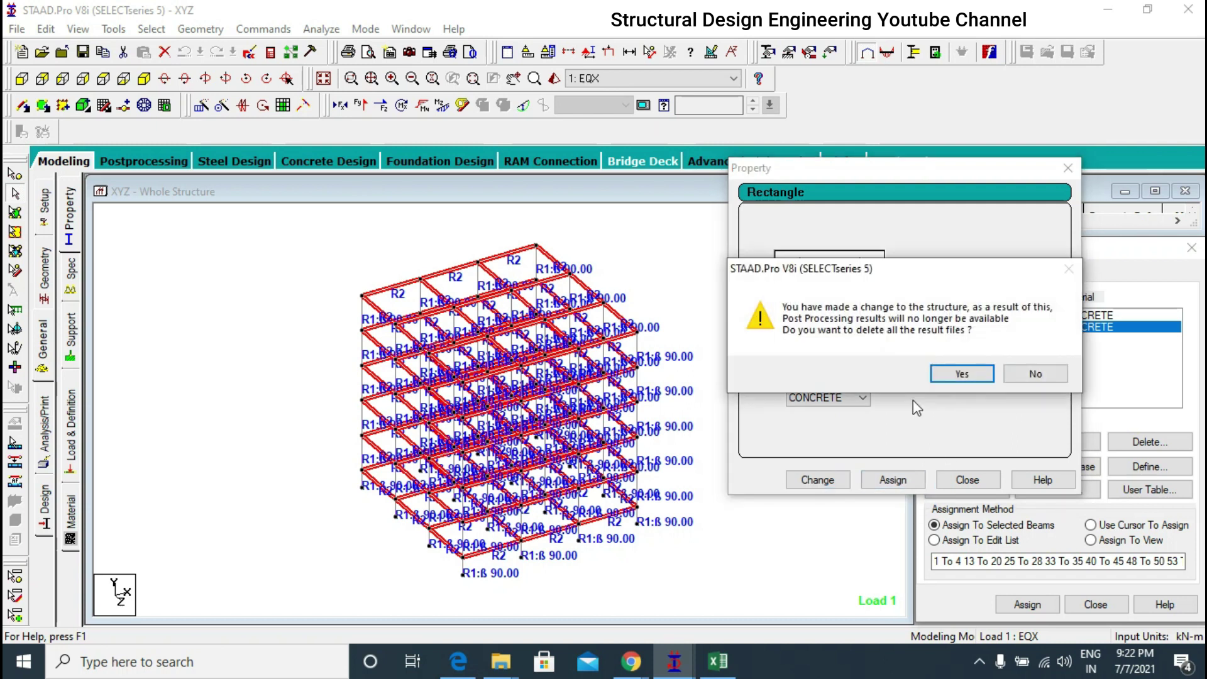
click(961, 374)
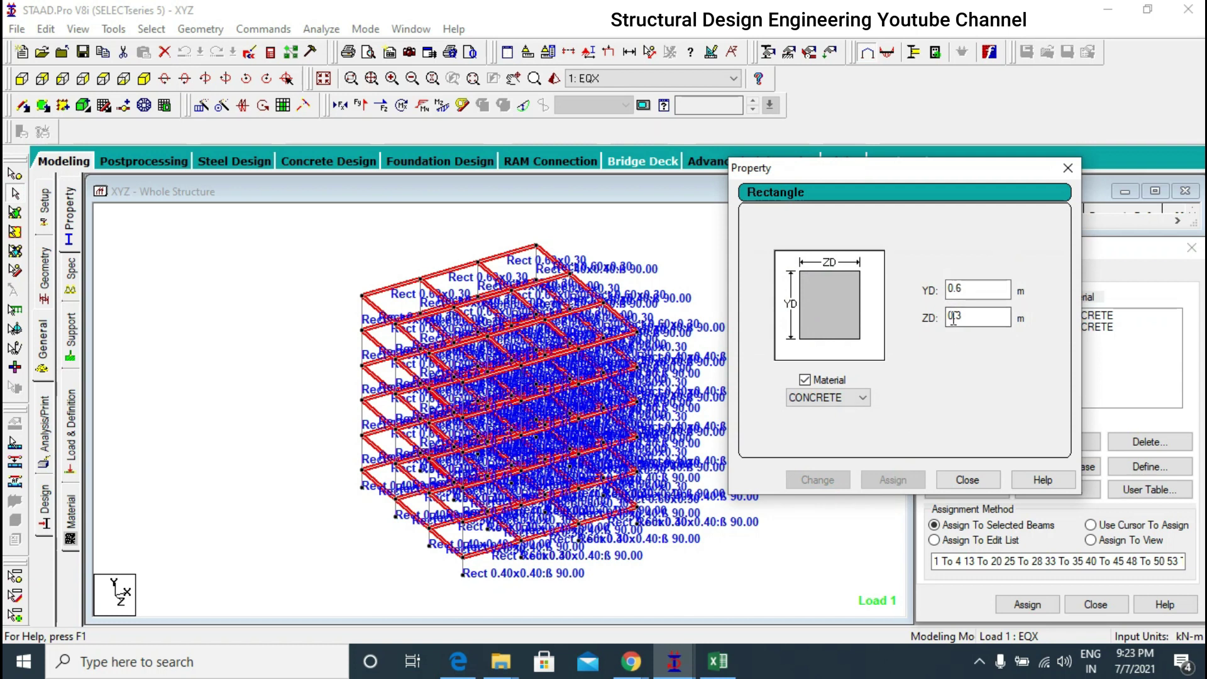
drag(974, 287, 911, 290)
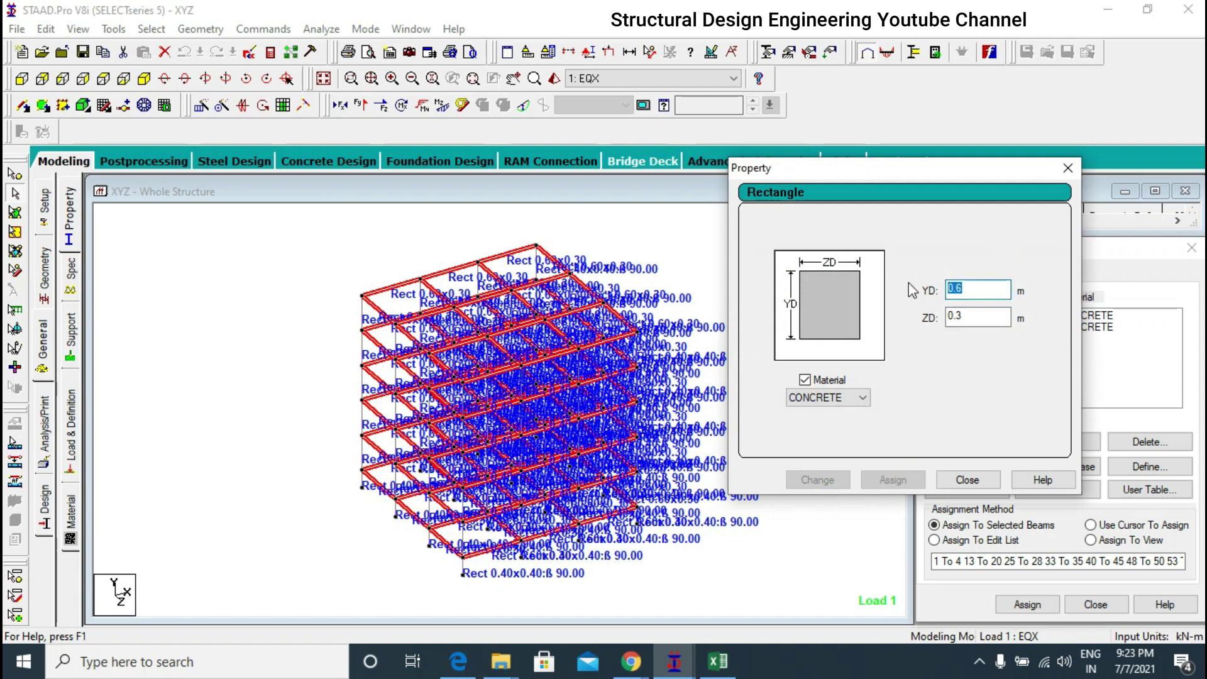
click(1067, 168)
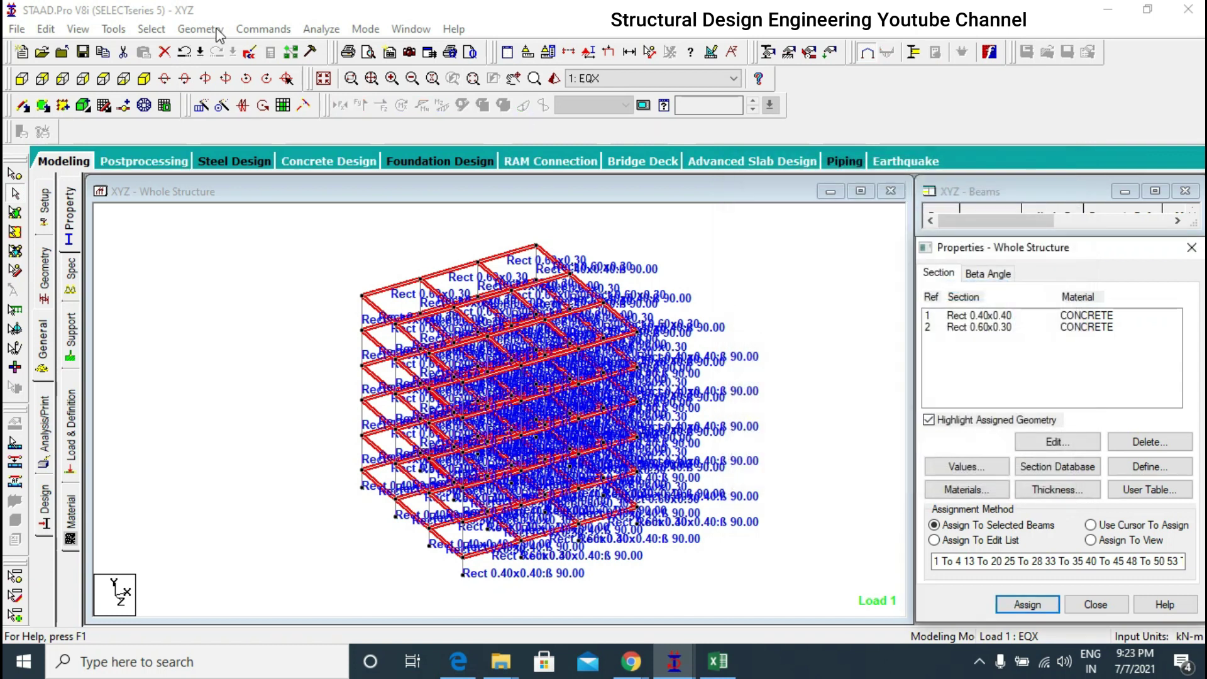
- Save the modified structure, rerun the analysis with the enlarged beam section, and close the analysis report
click(322, 29)
click(342, 44)
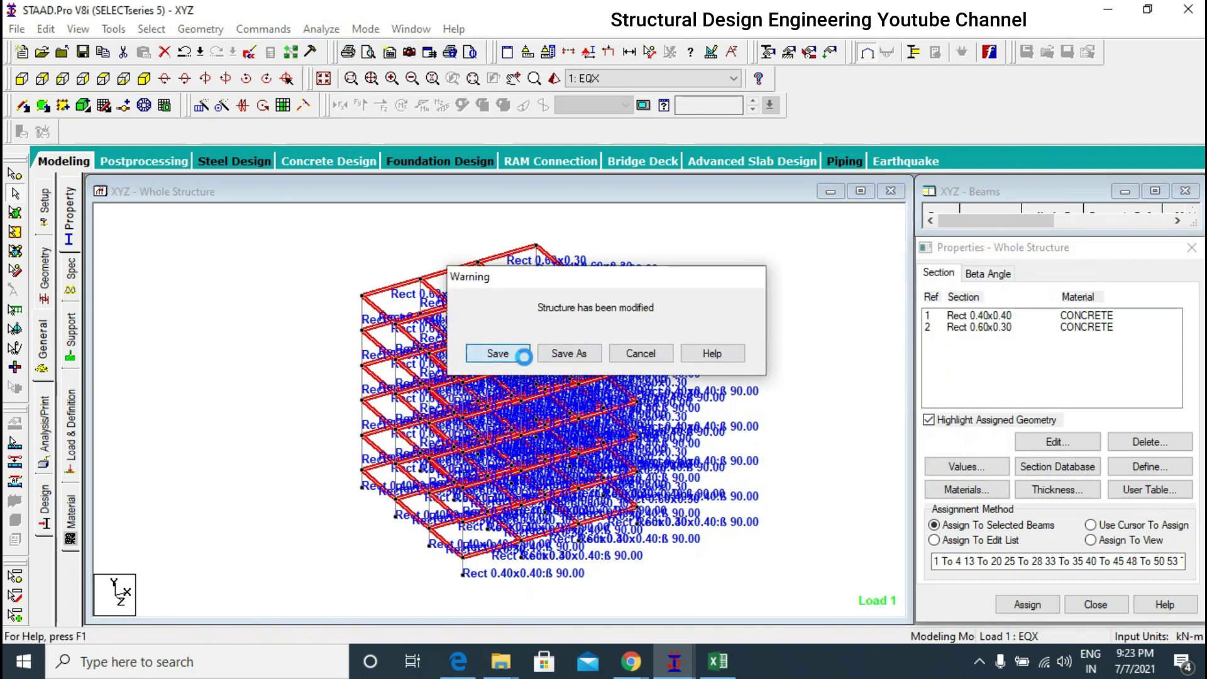
click(523, 356)
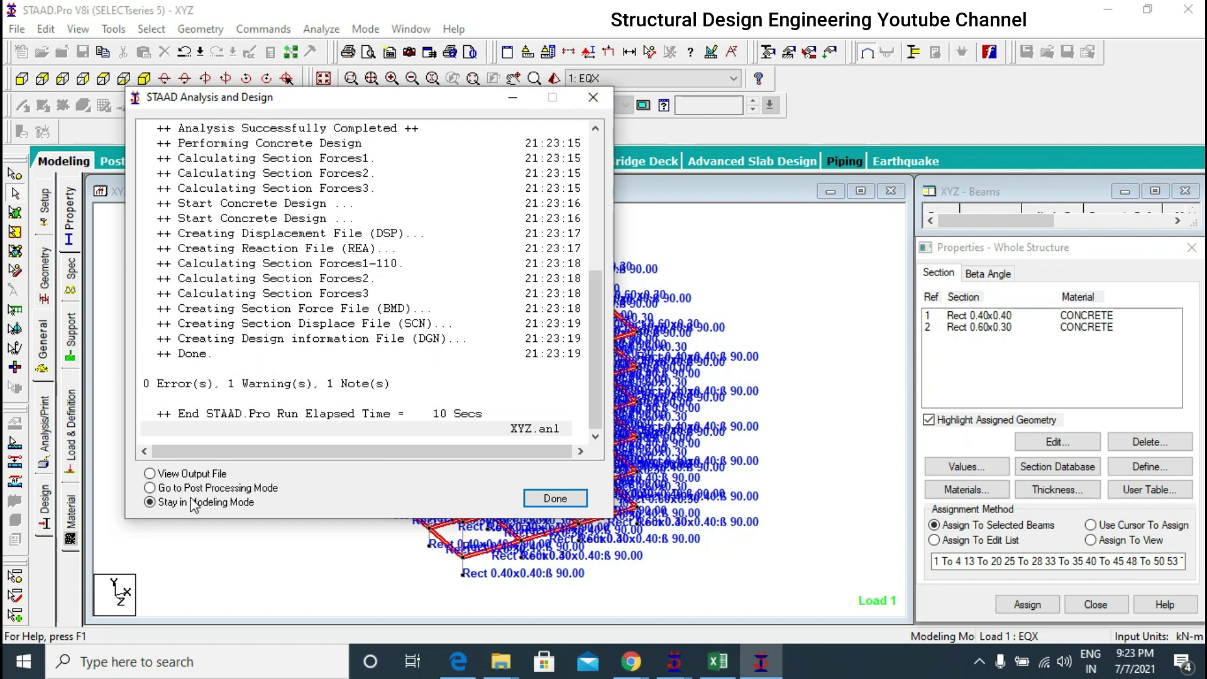
click(592, 97)
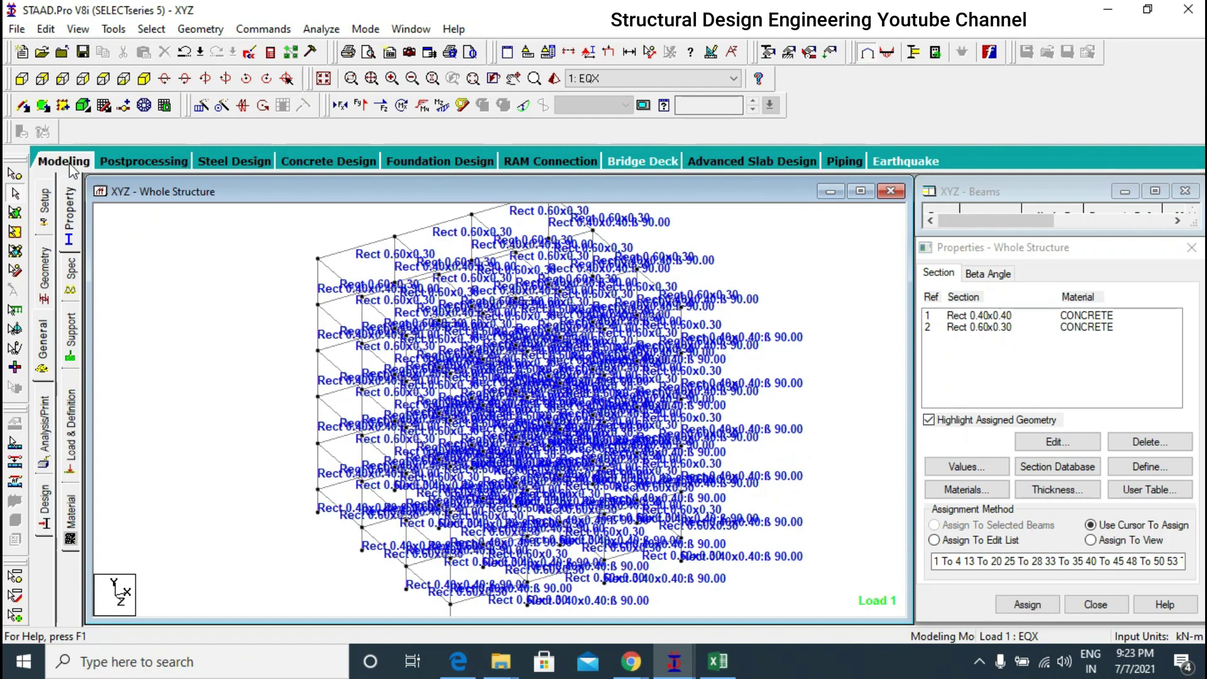
- Examine the concrete design results of the lowest segment of the corner column, beam 122, including its required steel area
click(43, 204)
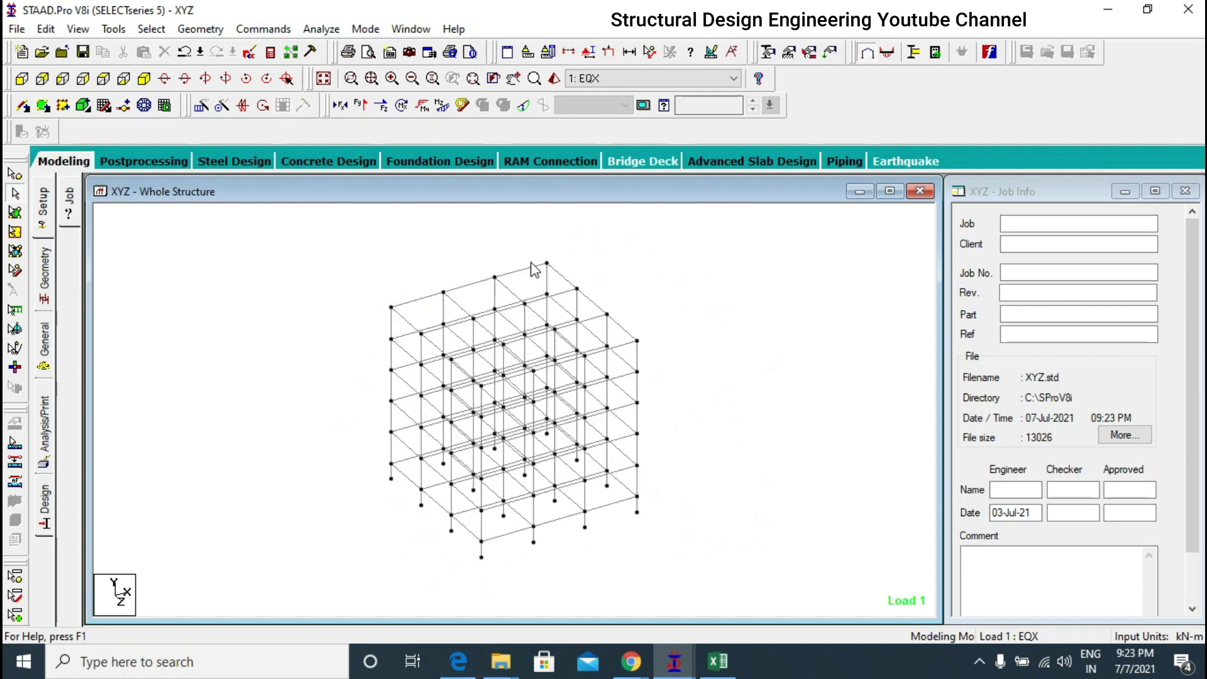
click(470, 284)
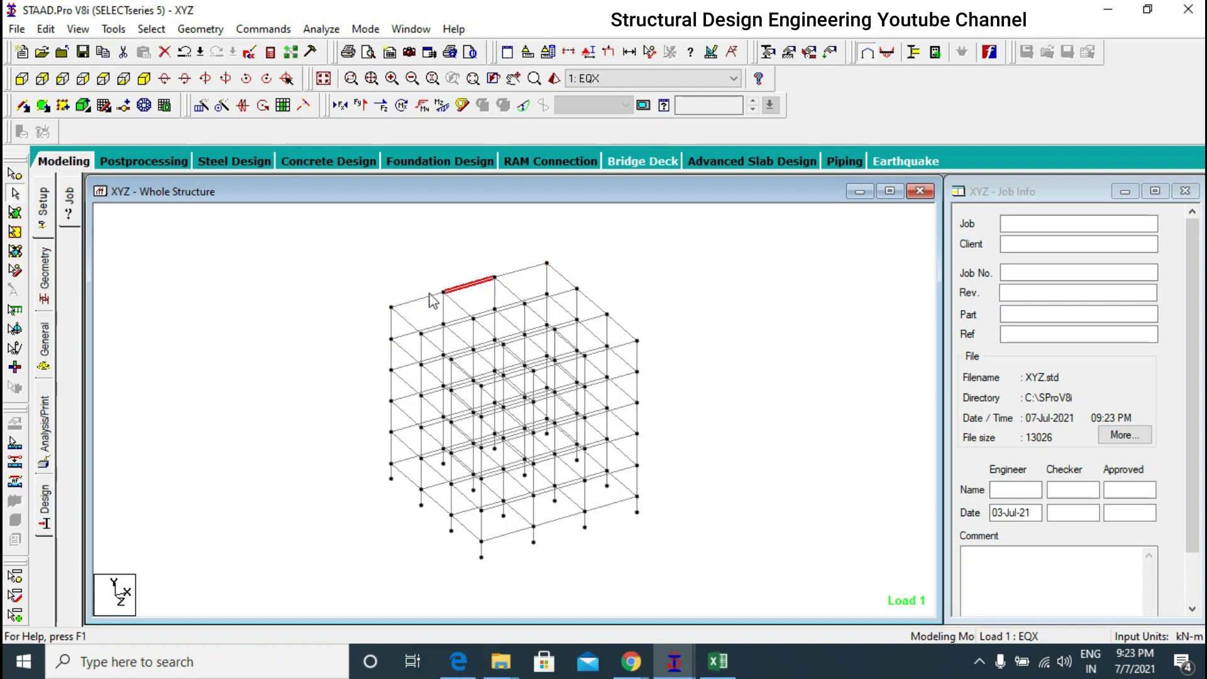
click(438, 284)
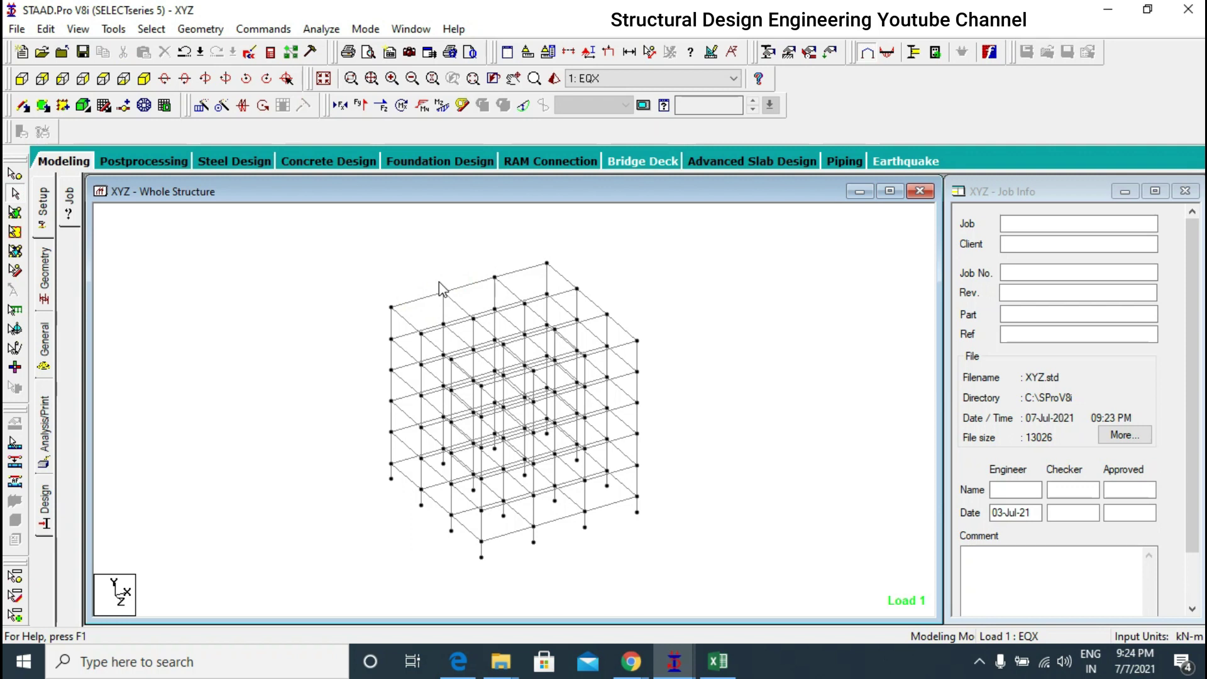
click(391, 322)
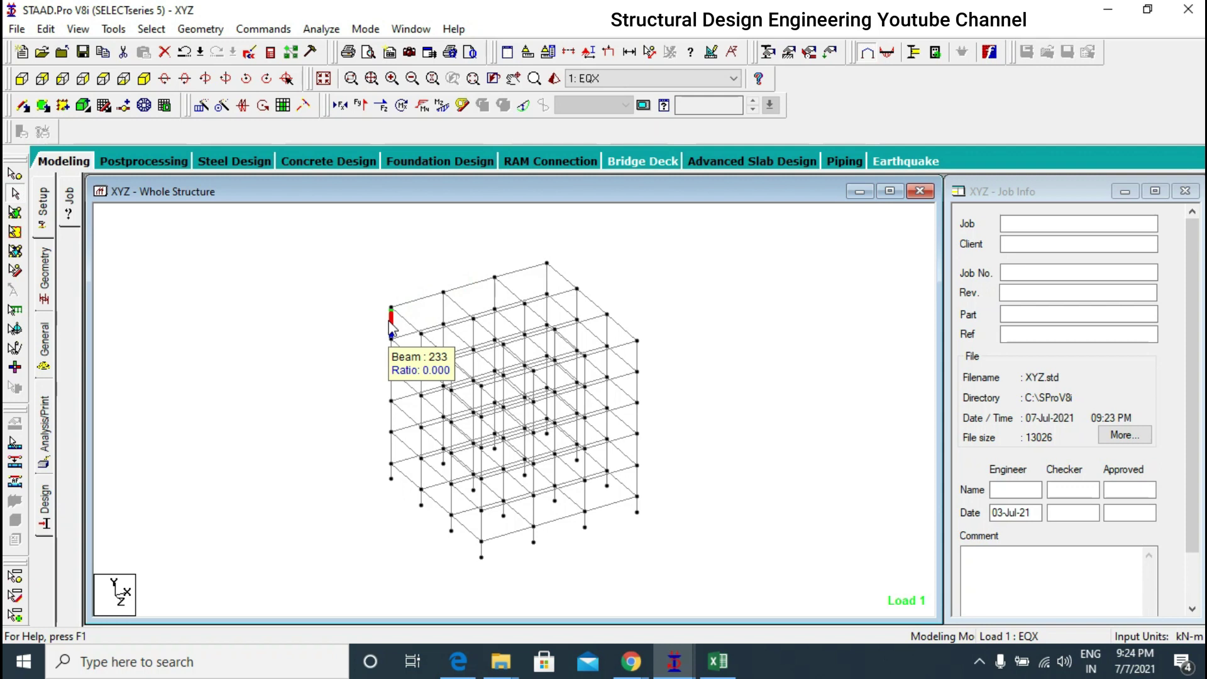
double_click(391, 473)
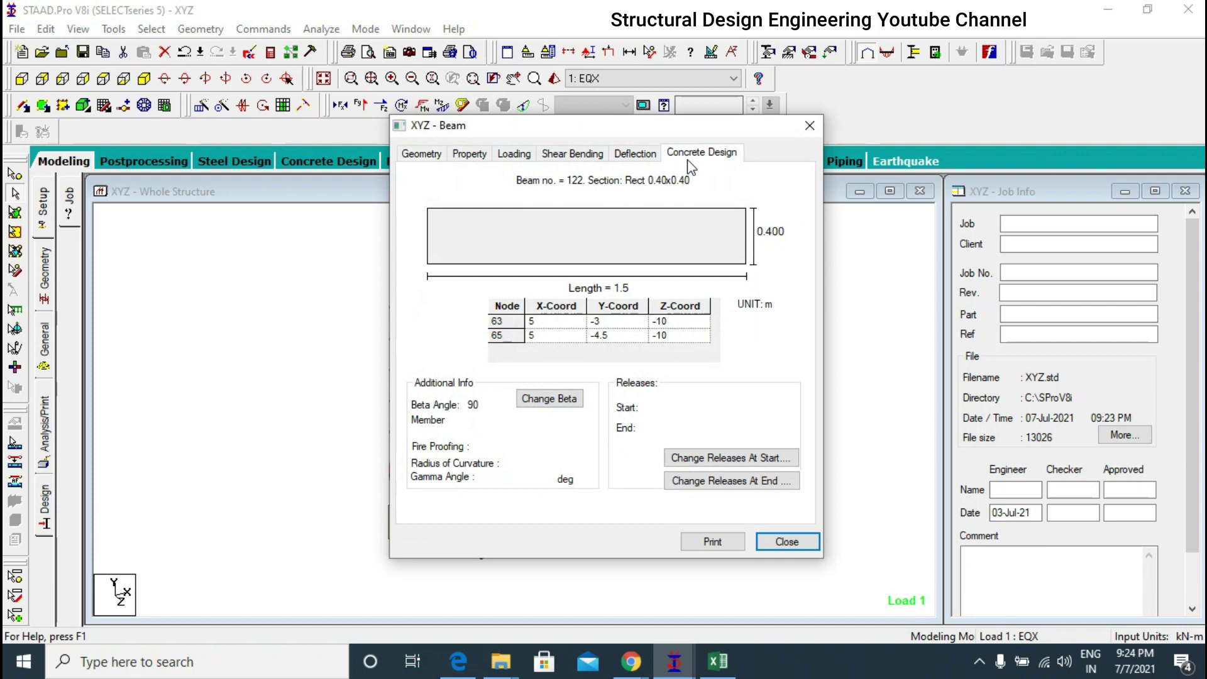
click(690, 160)
drag(707, 133, 1042, 120)
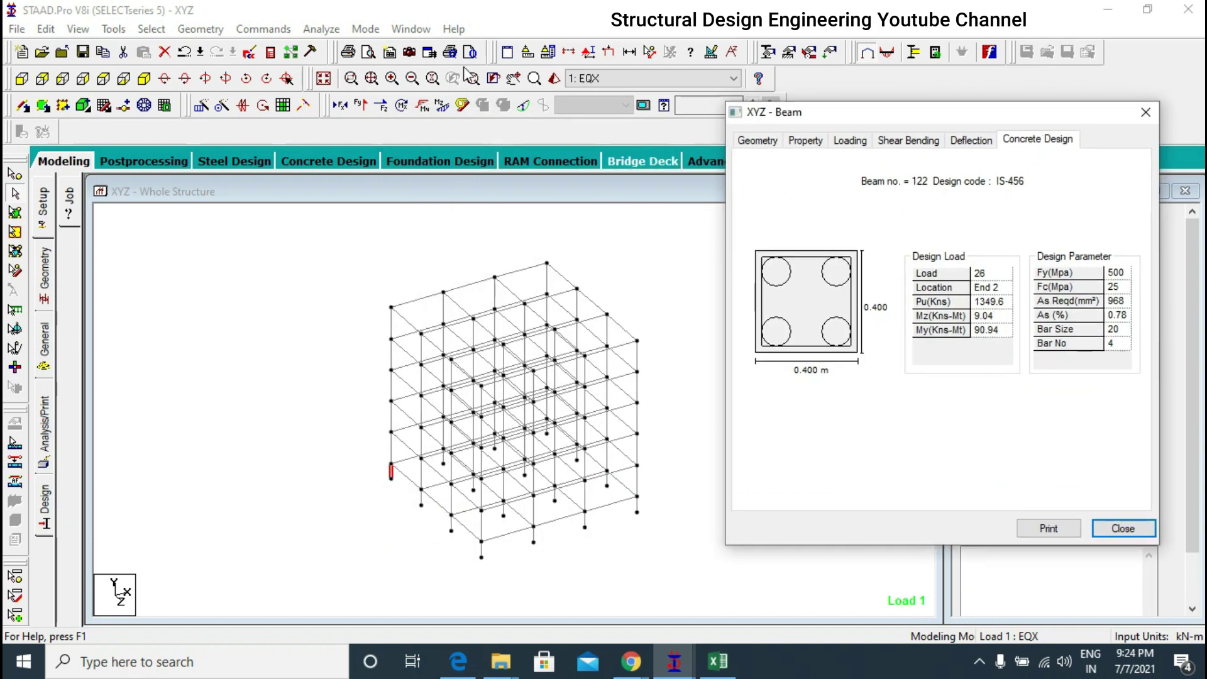
drag(1113, 298, 1133, 314)
- Examine the concrete design results of the next two corner column segments above, beams 120 and 130
click(397, 457)
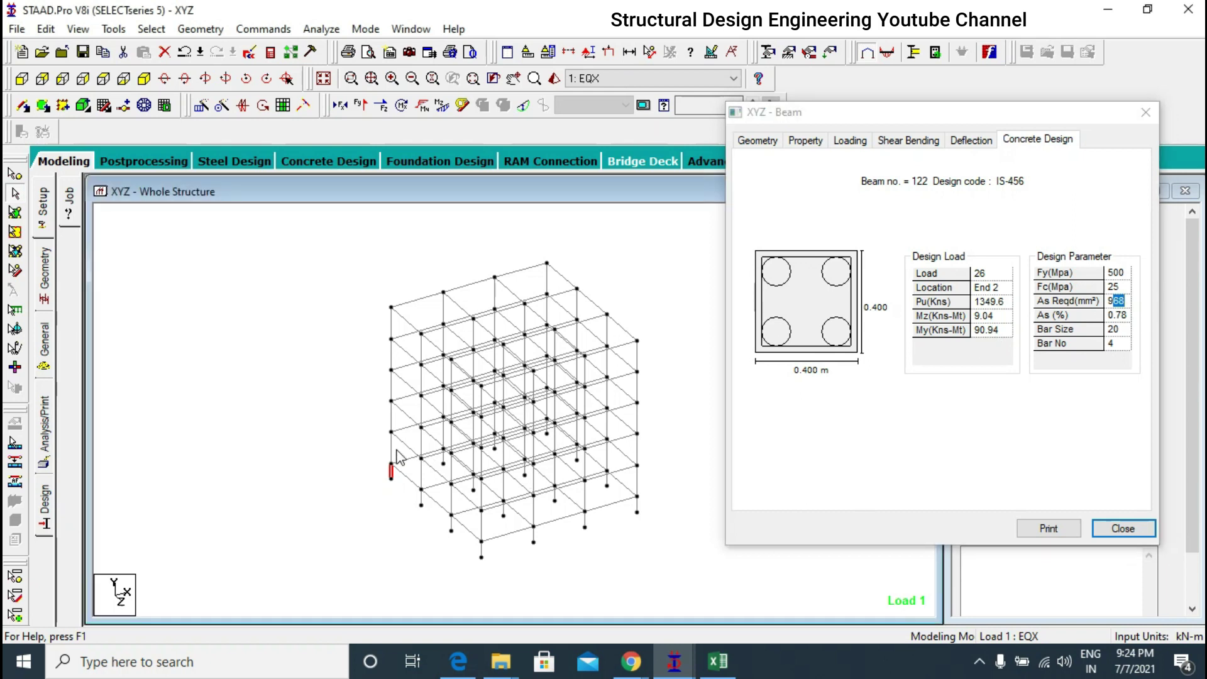
click(398, 457)
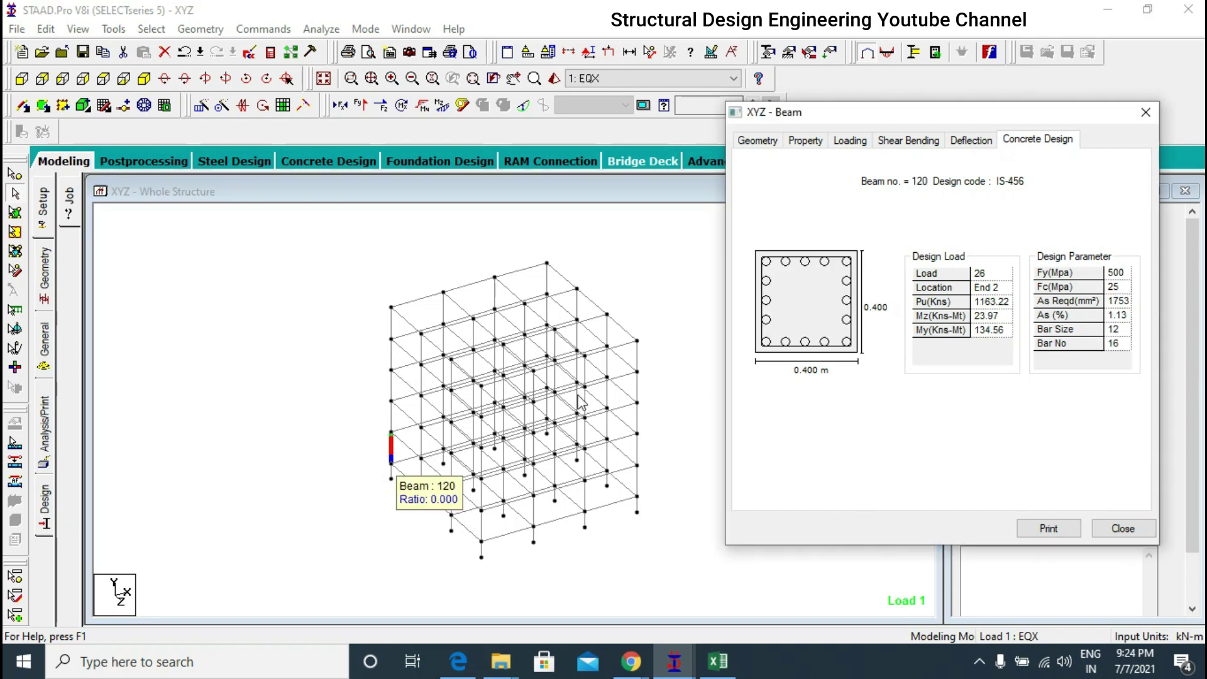
click(391, 417)
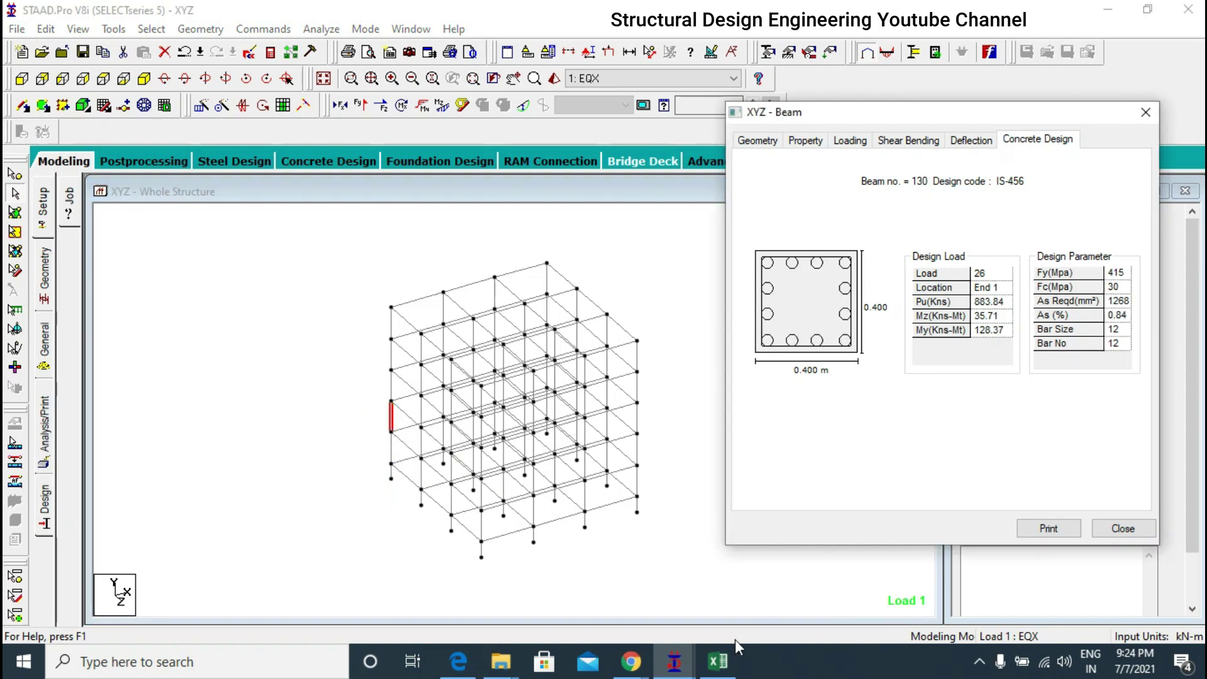
- Switch to the Excel workbook and go to the Seismic analysis block on Sheet3
click(717, 661)
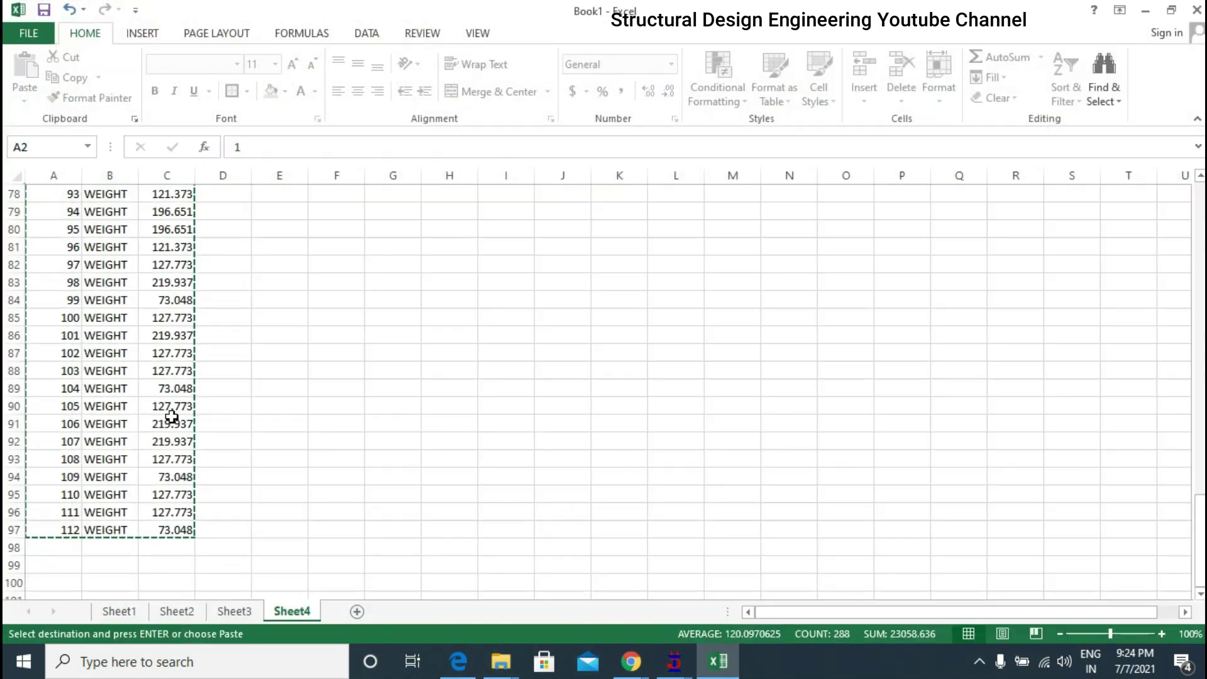
click(235, 611)
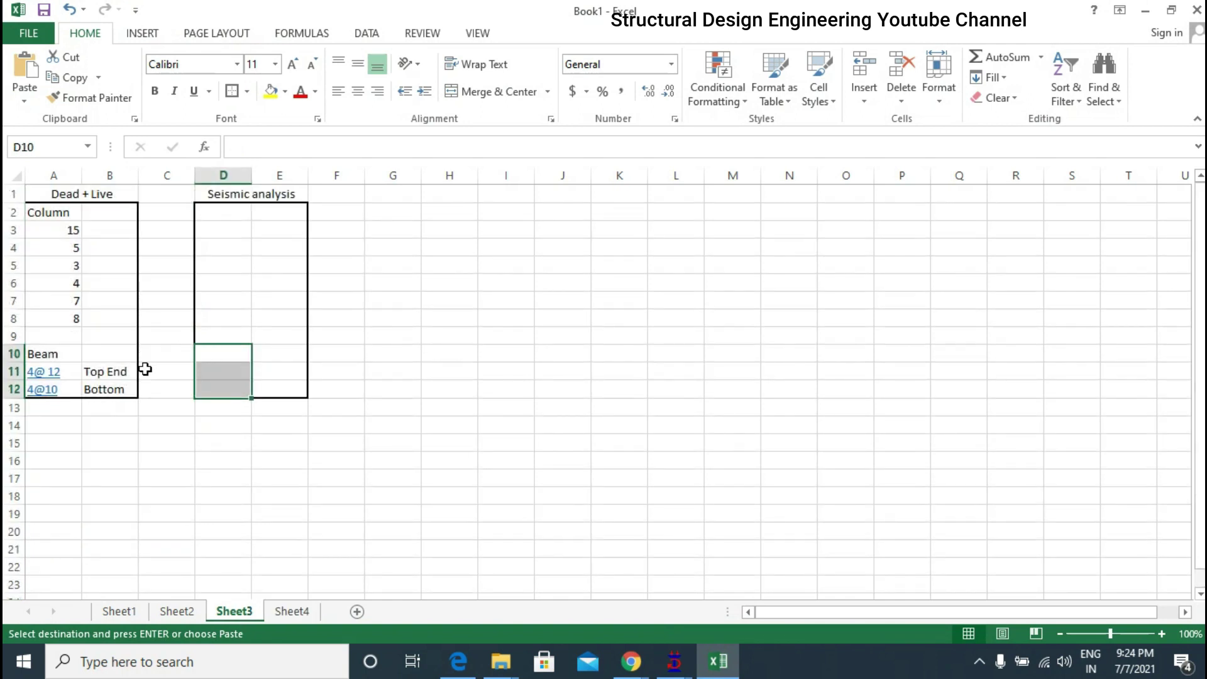
click(205, 373)
click(222, 387)
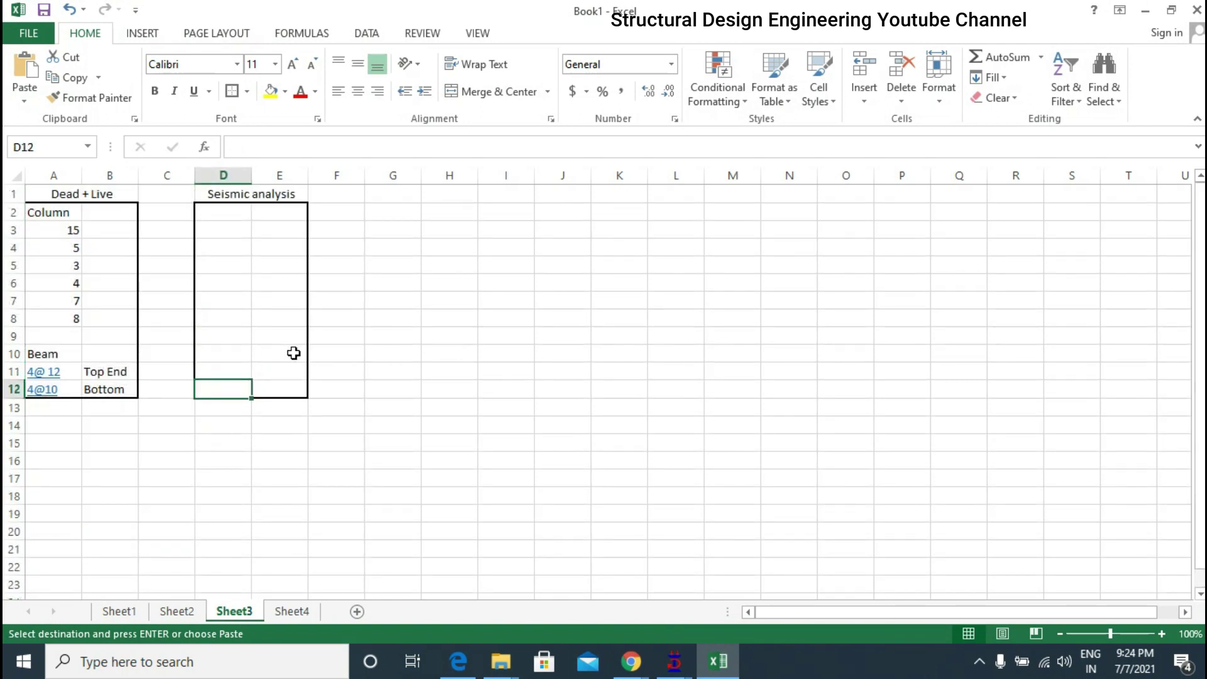
click(132, 319)
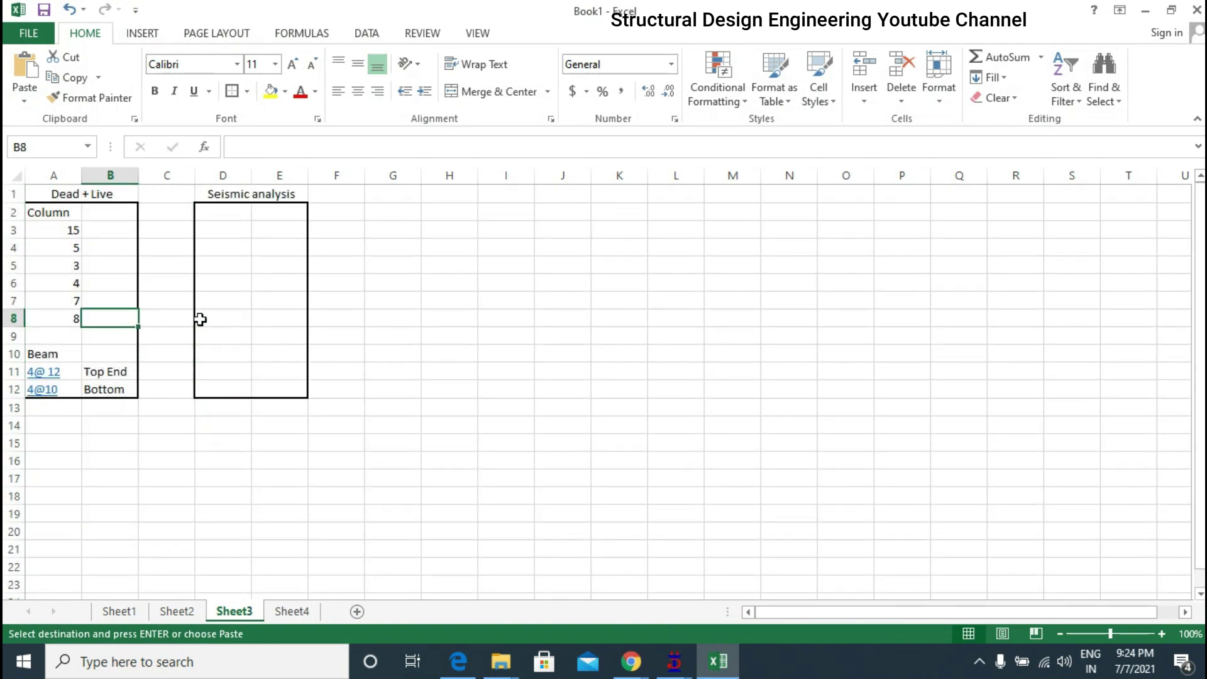
text(20)
key(Escape)
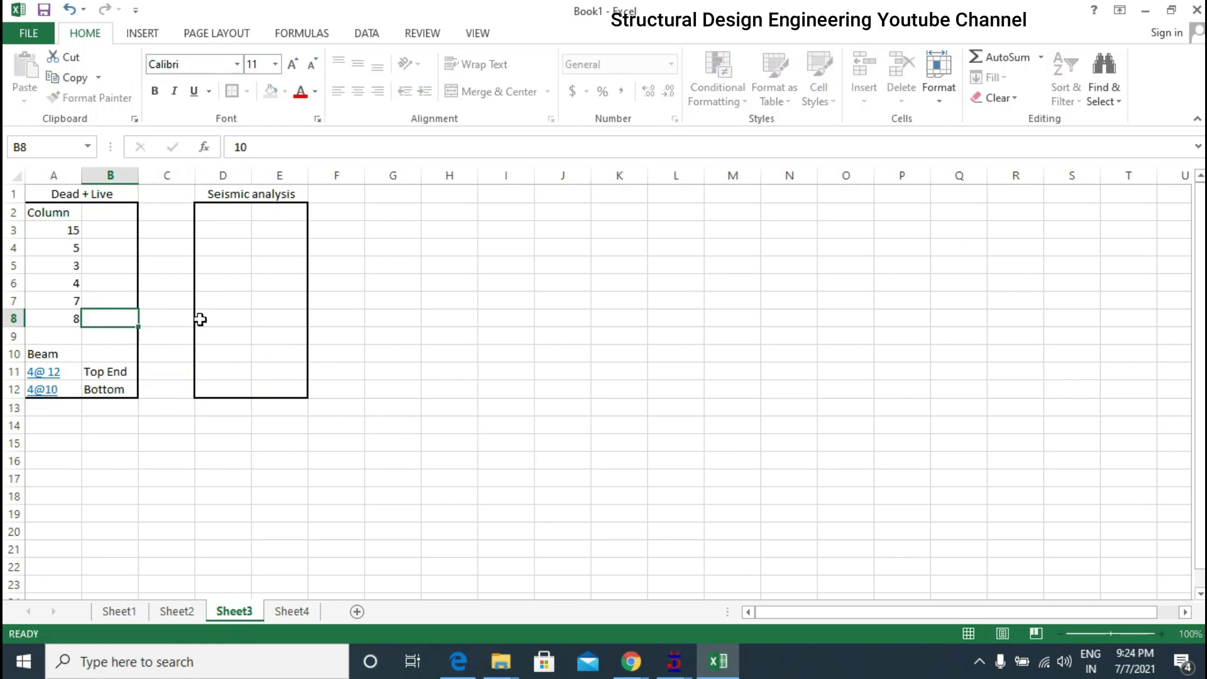
- Enter the seismic column steel values 10 in cell D8 and 18 in cell D7
click(208, 318)
text(10)
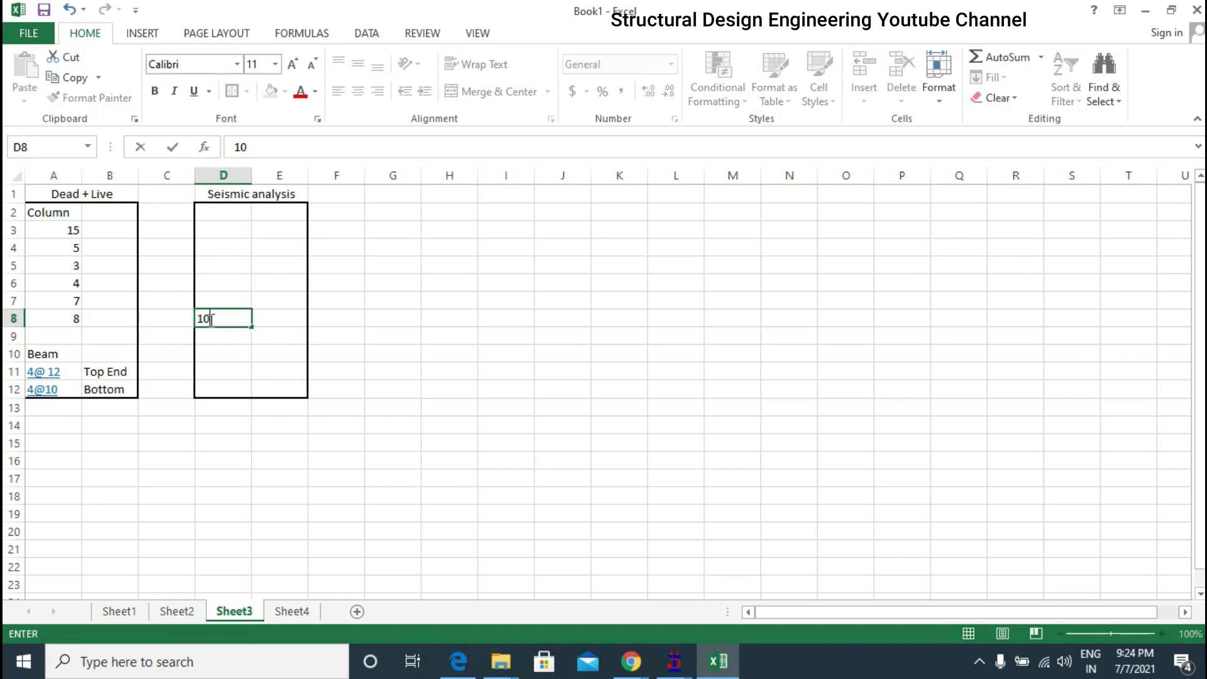
key(Up)
text(18)
key(Up)
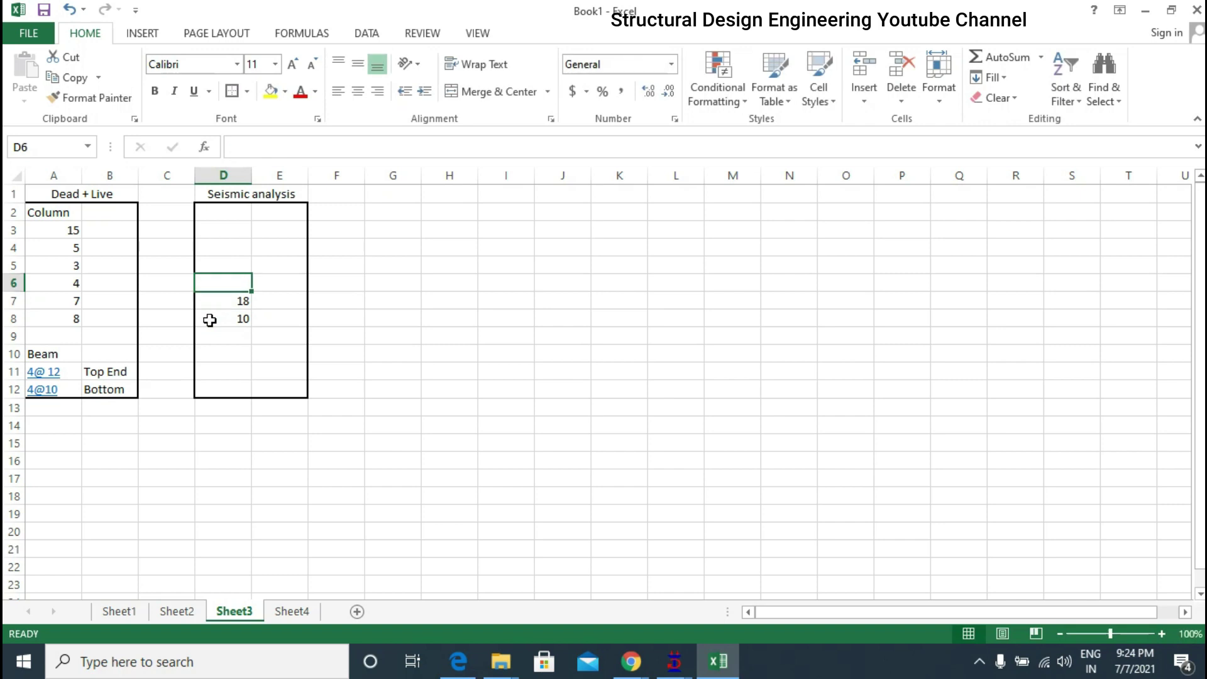
- Switch back to STAAD.Pro and examine the concrete design results of the upper corner column segments, beams 135, 193 and 233
key(alt+Tab)
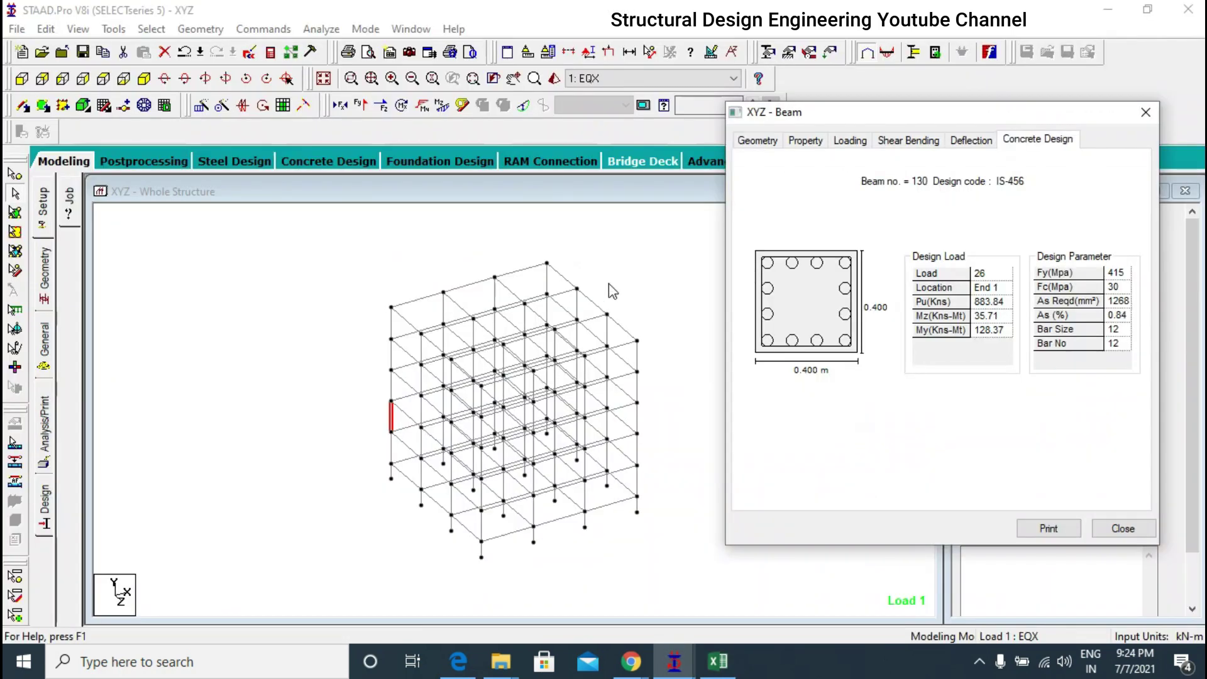
click(391, 382)
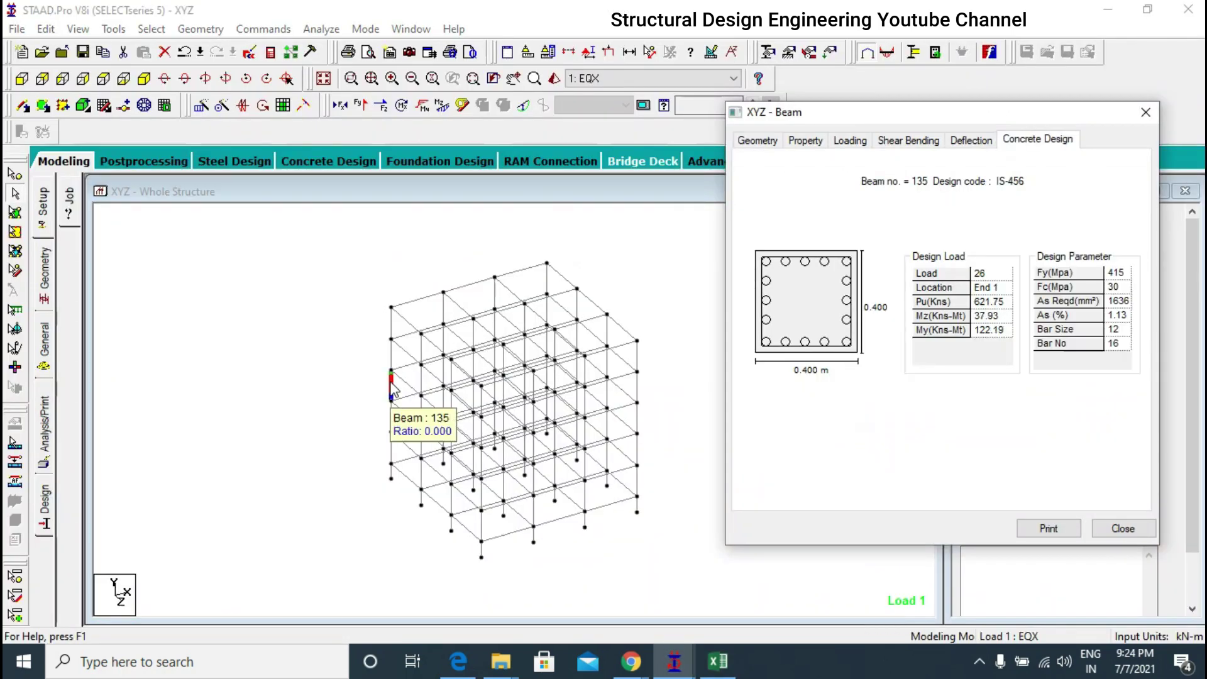
click(391, 358)
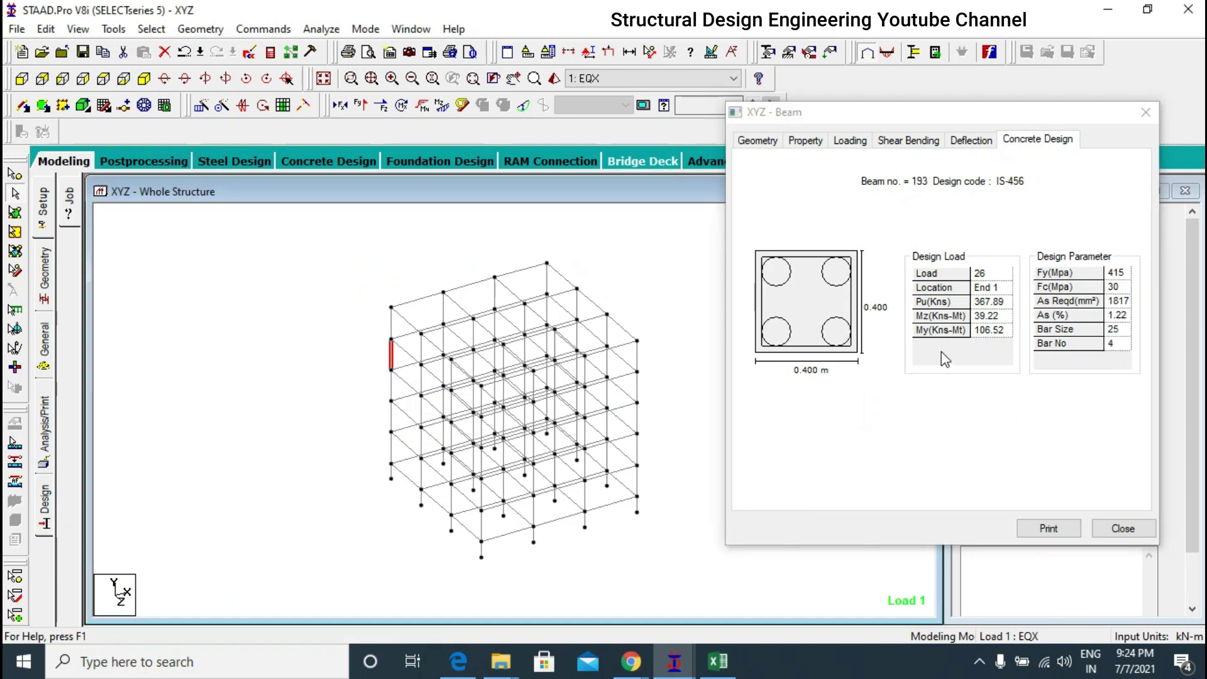
click(392, 325)
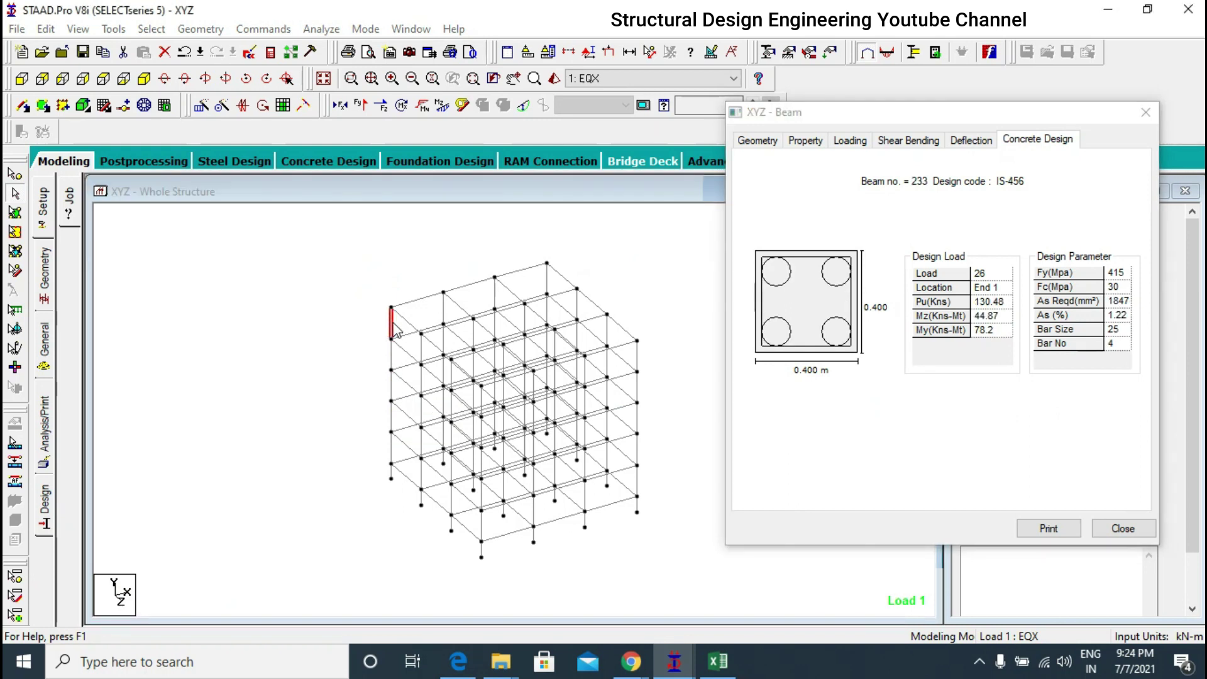
- Switch to Excel and enter the remaining seismic column values: 13 in D6, 16 in D5, and 18 in both D4 and D3
key(alt+Tab)
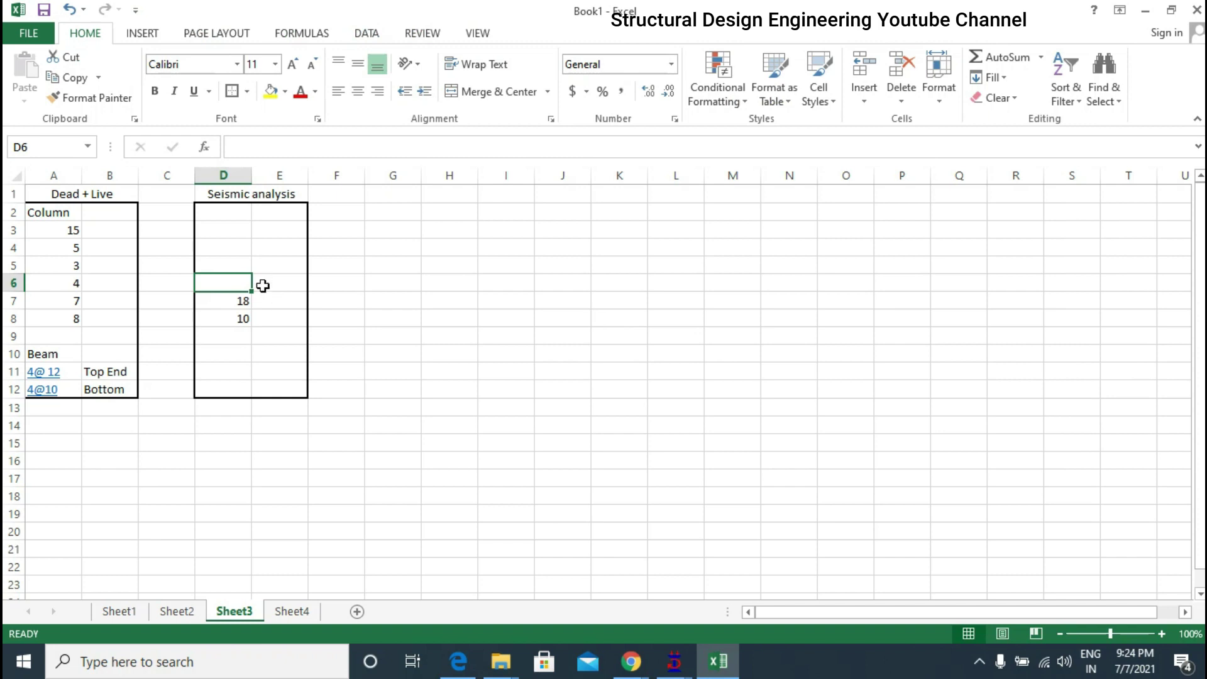
text(13)
key(Up)
text(16)
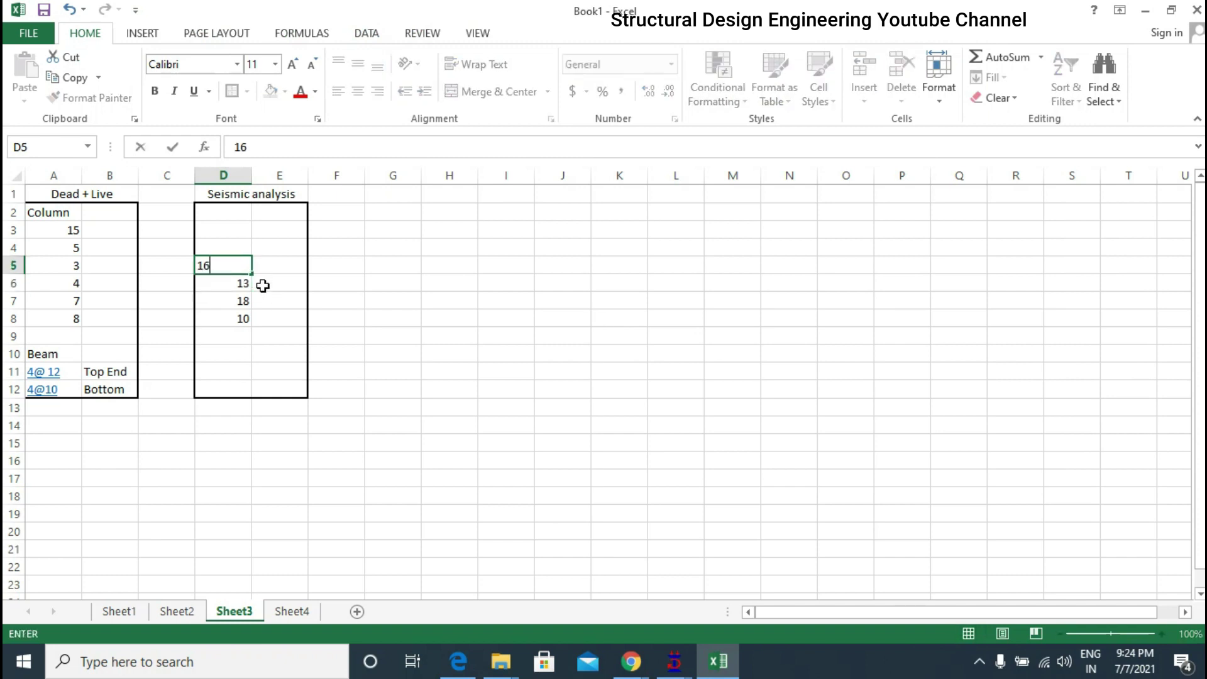
key(Up)
text(18)
key(Up)
text(18)
key(Return)
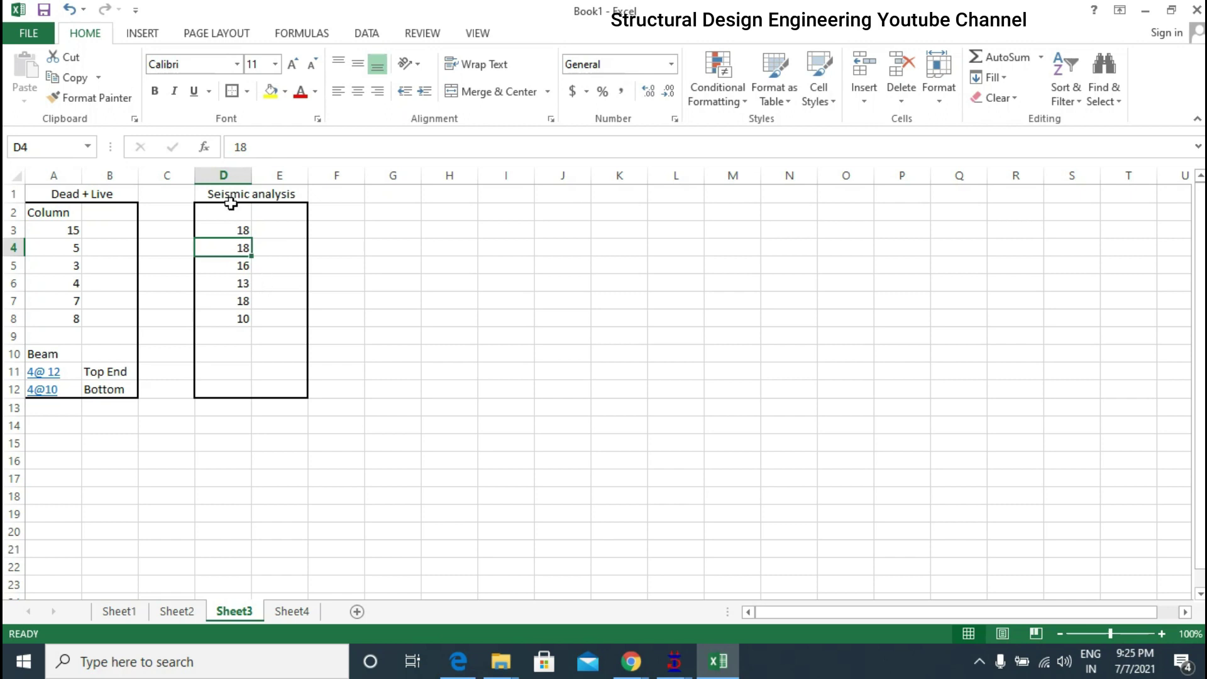
- Compare the column values under Dead + Live with those under Seismic analysis on Sheet3
click(243, 227)
drag(243, 227, 240, 318)
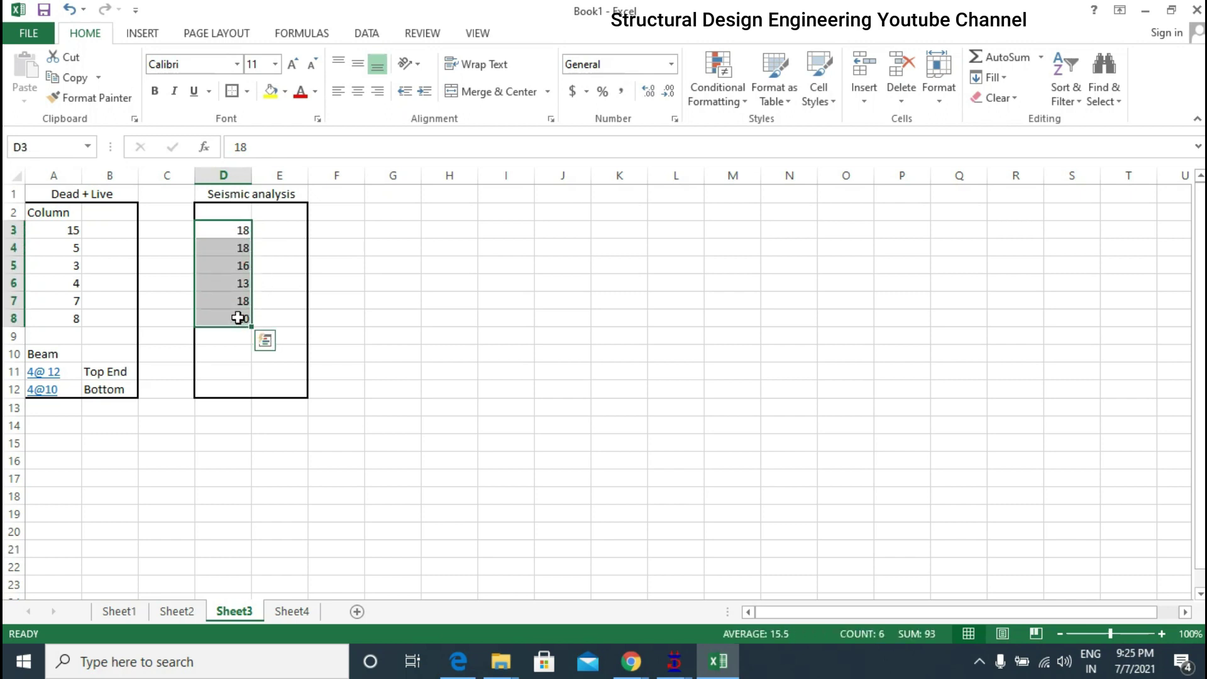
drag(226, 232, 232, 309)
drag(65, 228, 69, 318)
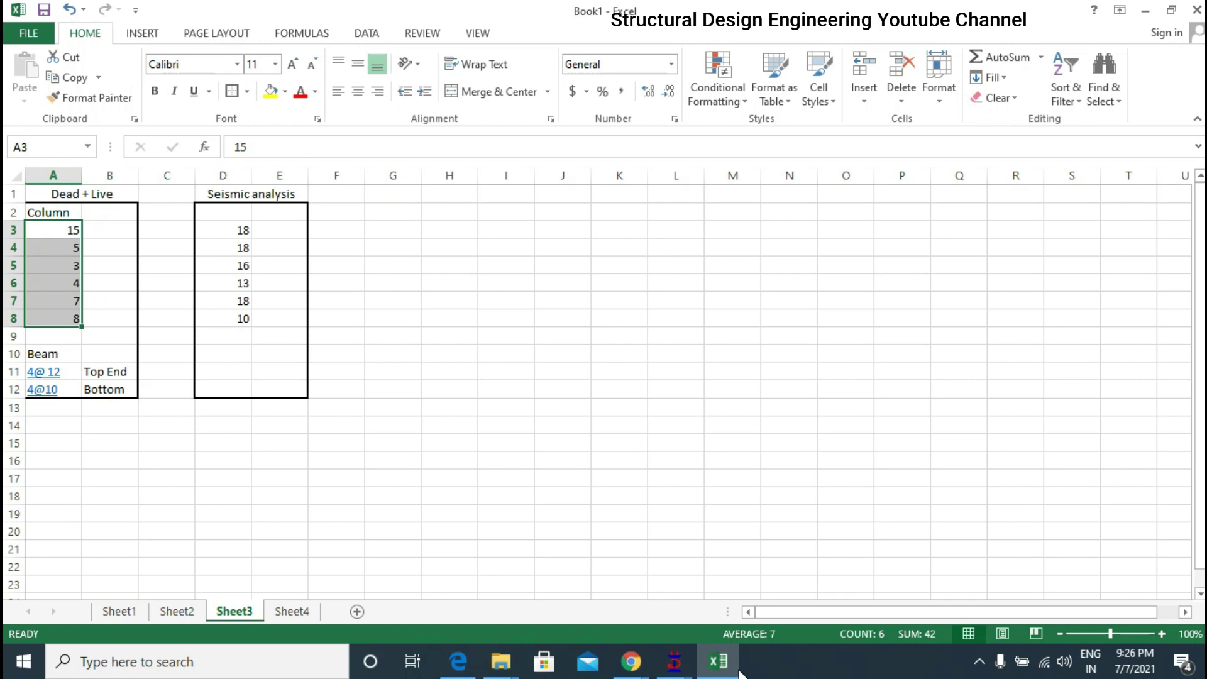
click(442, 442)
drag(286, 388, 26, 196)
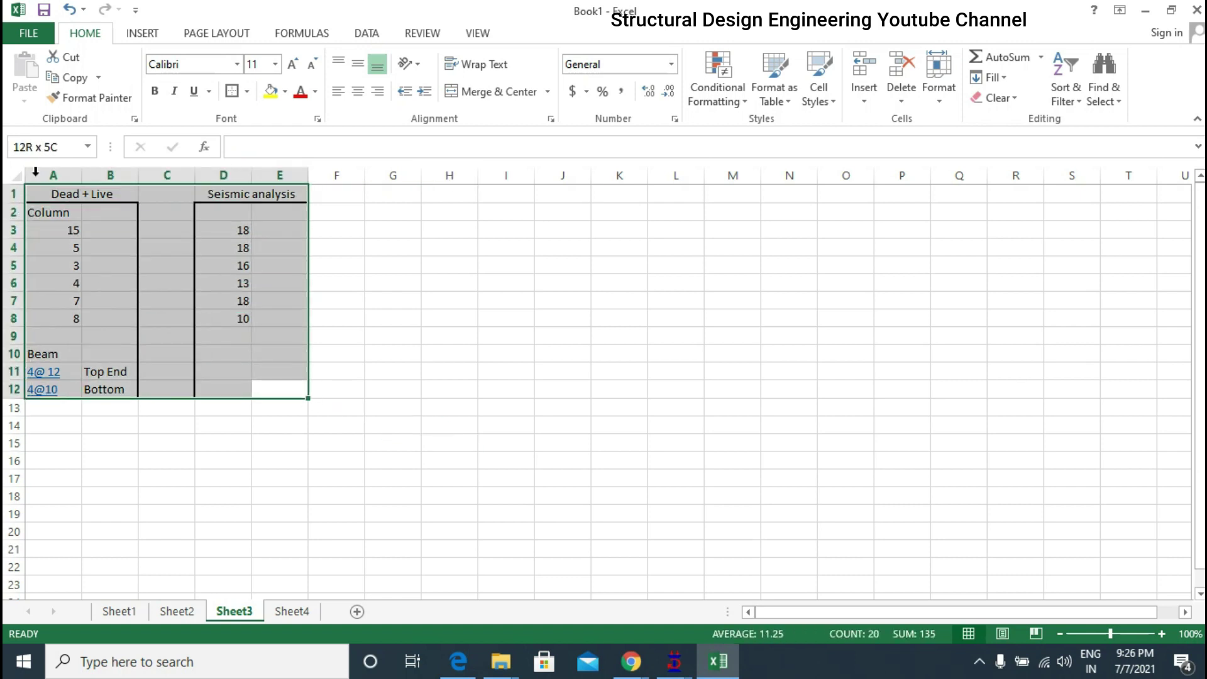
click(243, 232)
drag(80, 229, 358, 245)
click(388, 228)
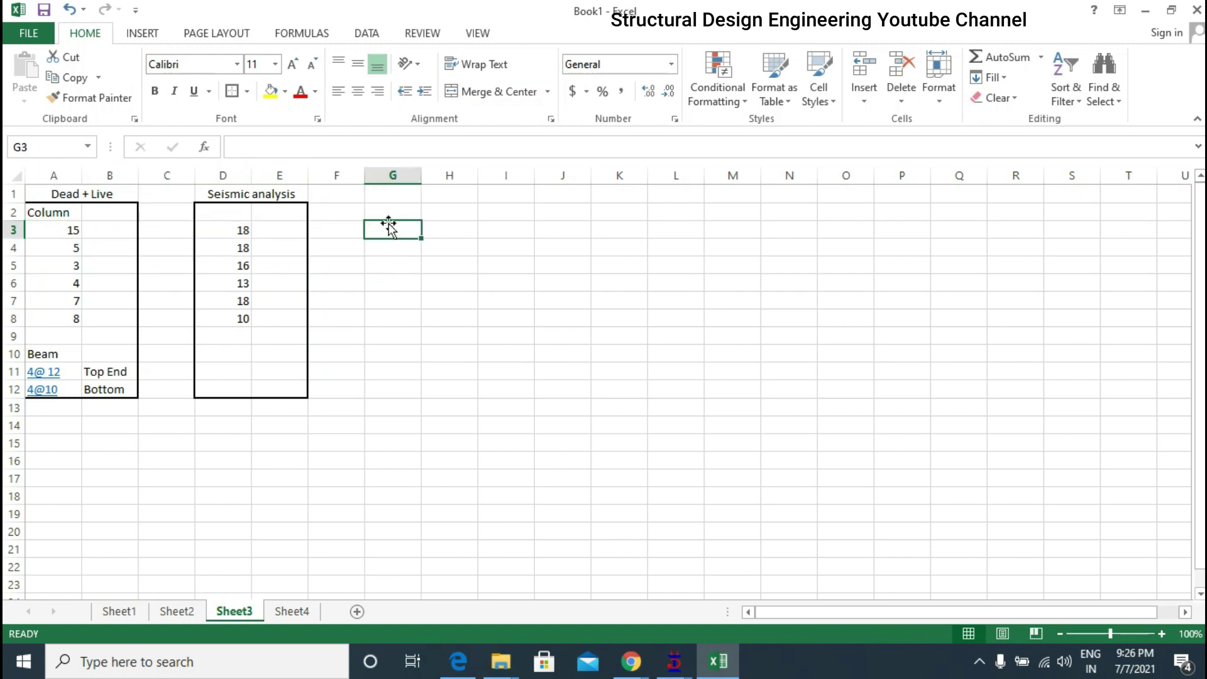